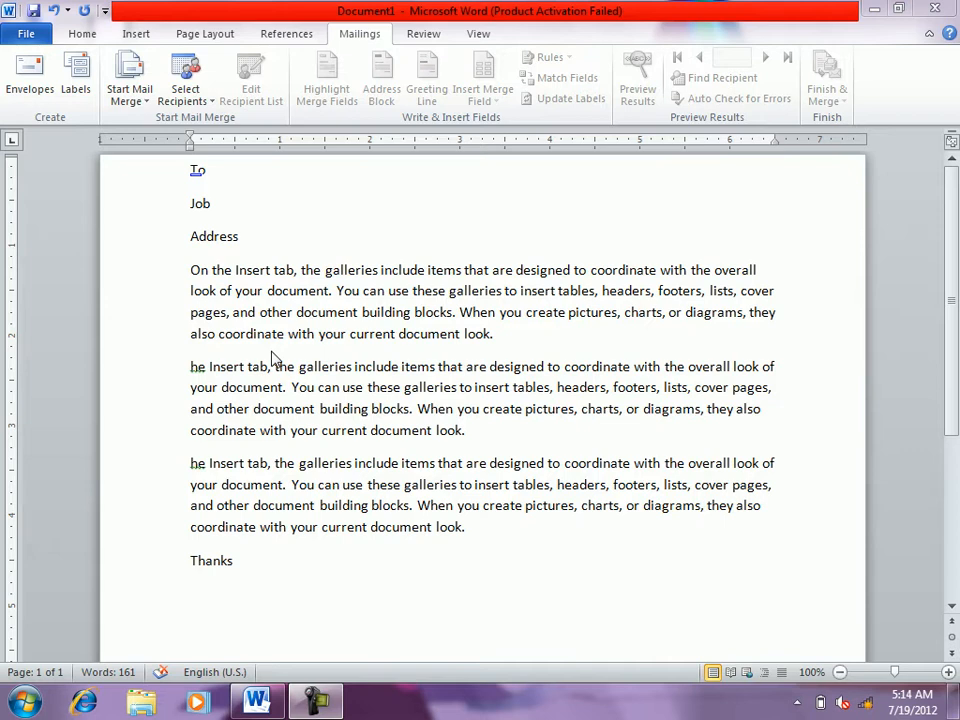
- Open the Start Mail Merge dropdown on the Mailings tab
{"action": "left_click", "coordinate": [147, 103]}
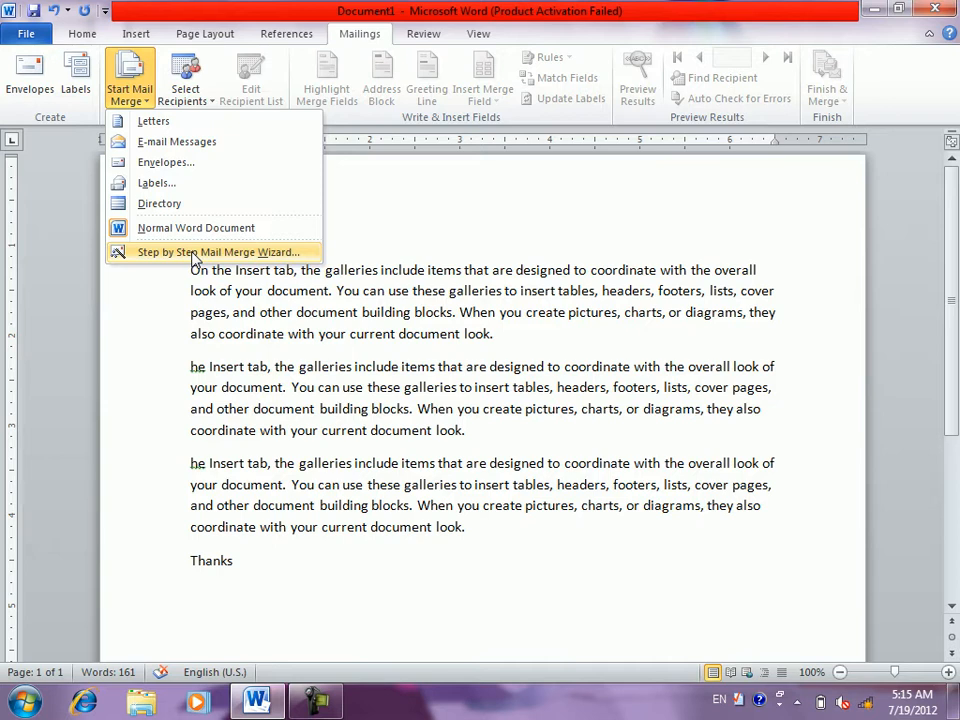
- Run the Step by Step Mail Merge Wizard for Letters, using the current document as the start
{"action": "left_click", "coordinate": [195, 253]}
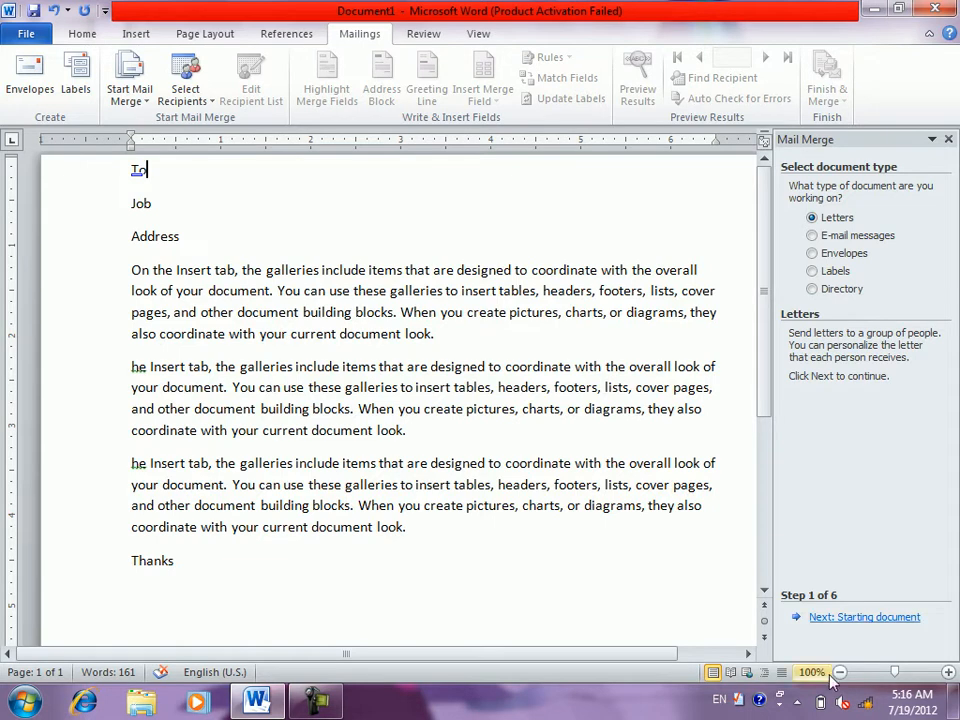
{"action": "left_click", "coordinate": [832, 618]}
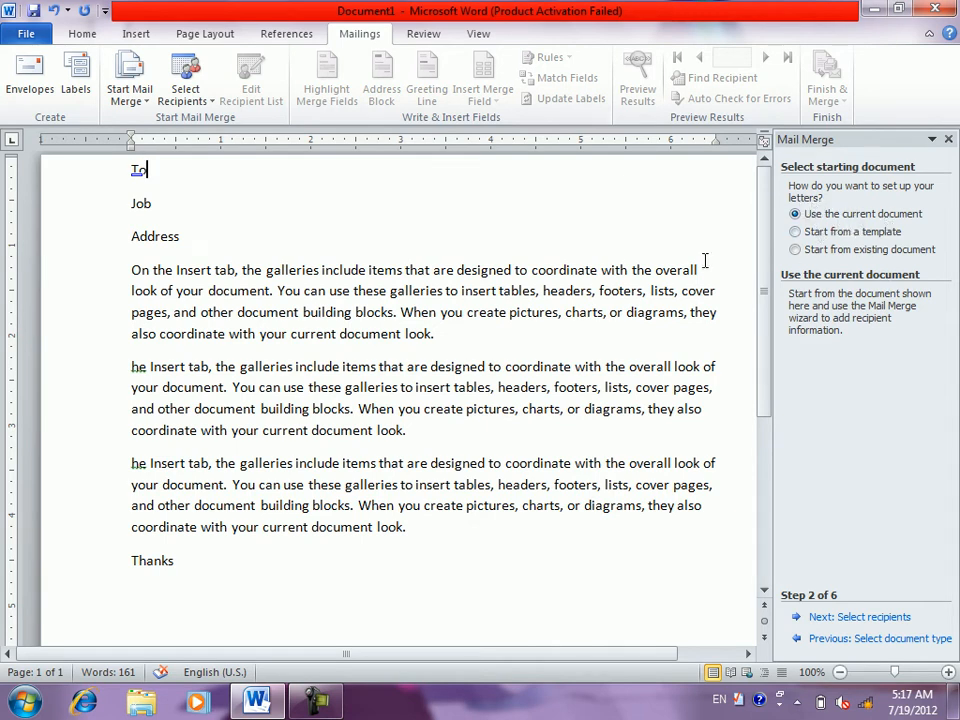
{"action": "left_click", "coordinate": [807, 235]}
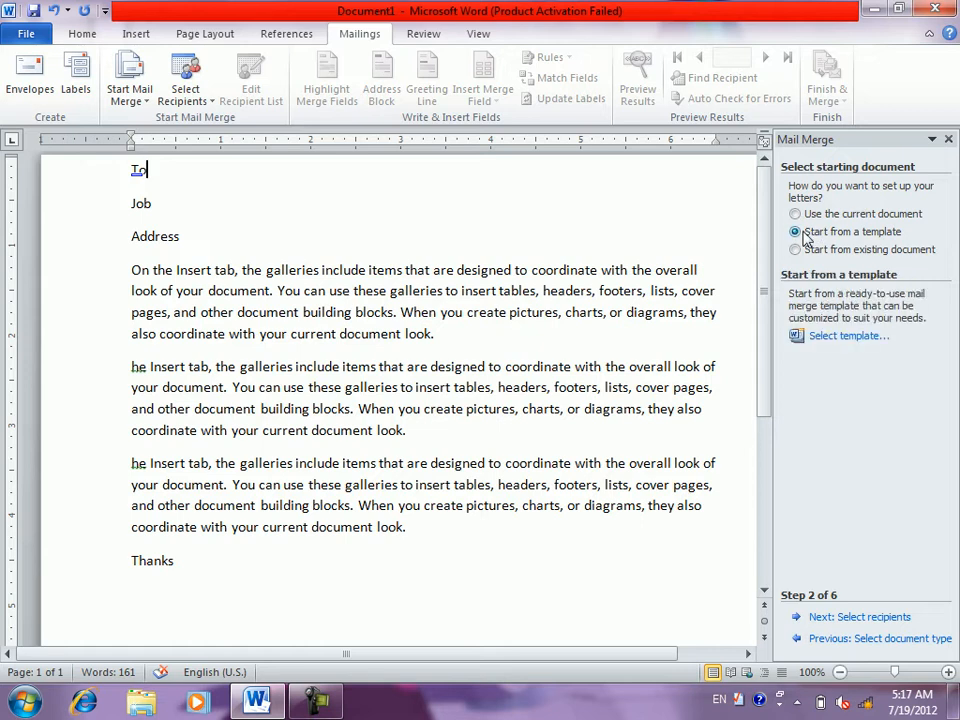
{"action": "left_click", "coordinate": [799, 251]}
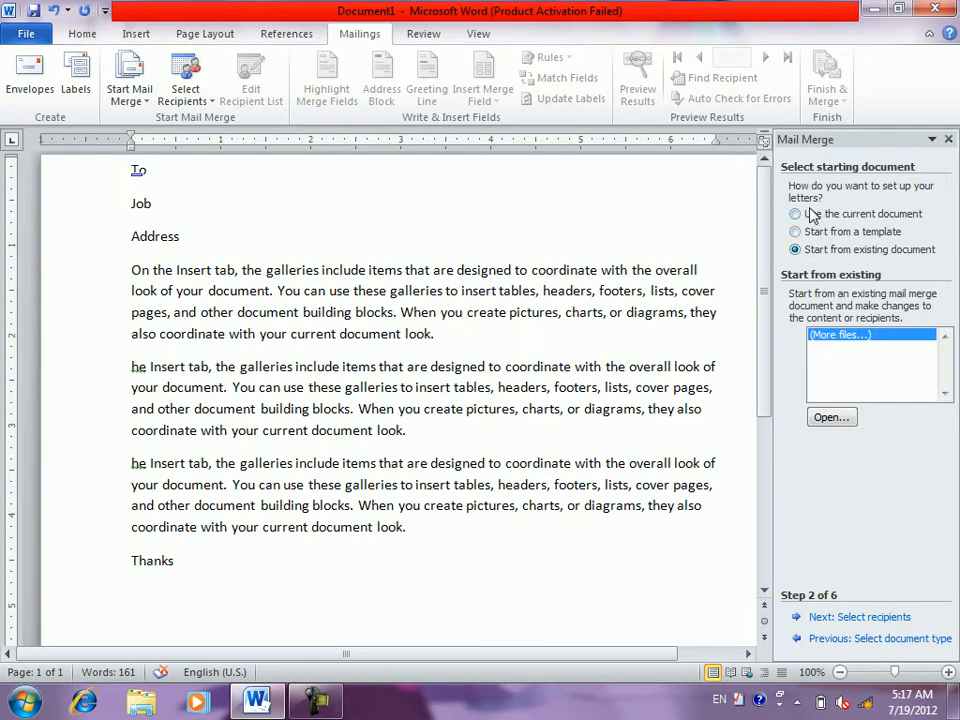
{"action": "left_click", "coordinate": [808, 216]}
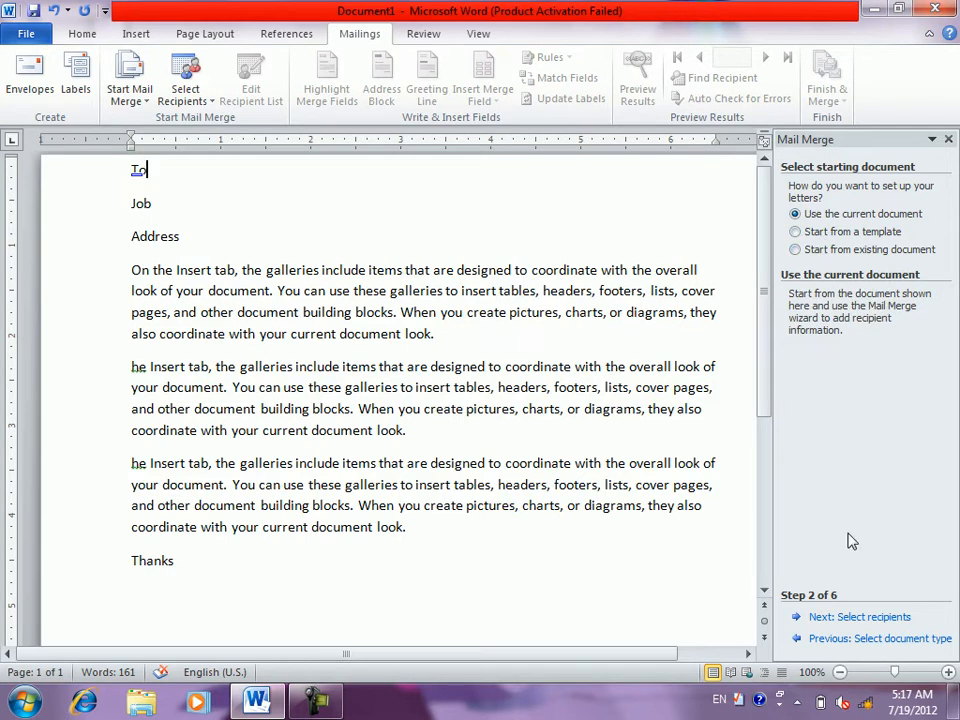
- Choose 'Type a new list' as the recipients and create the empty address list
{"action": "left_click", "coordinate": [837, 620]}
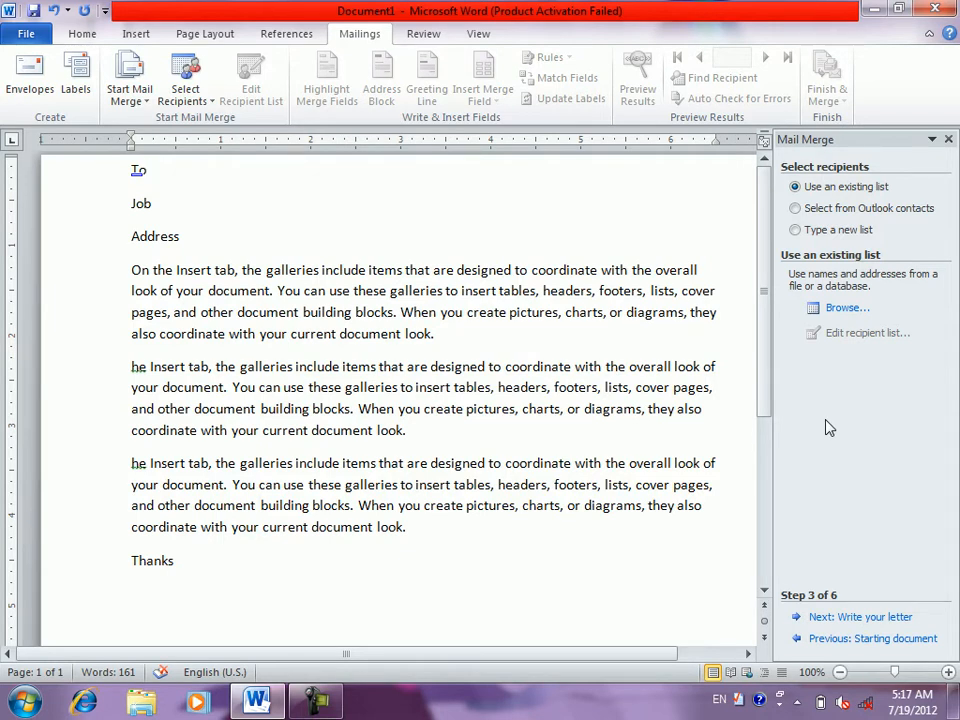
{"action": "left_click", "coordinate": [800, 207]}
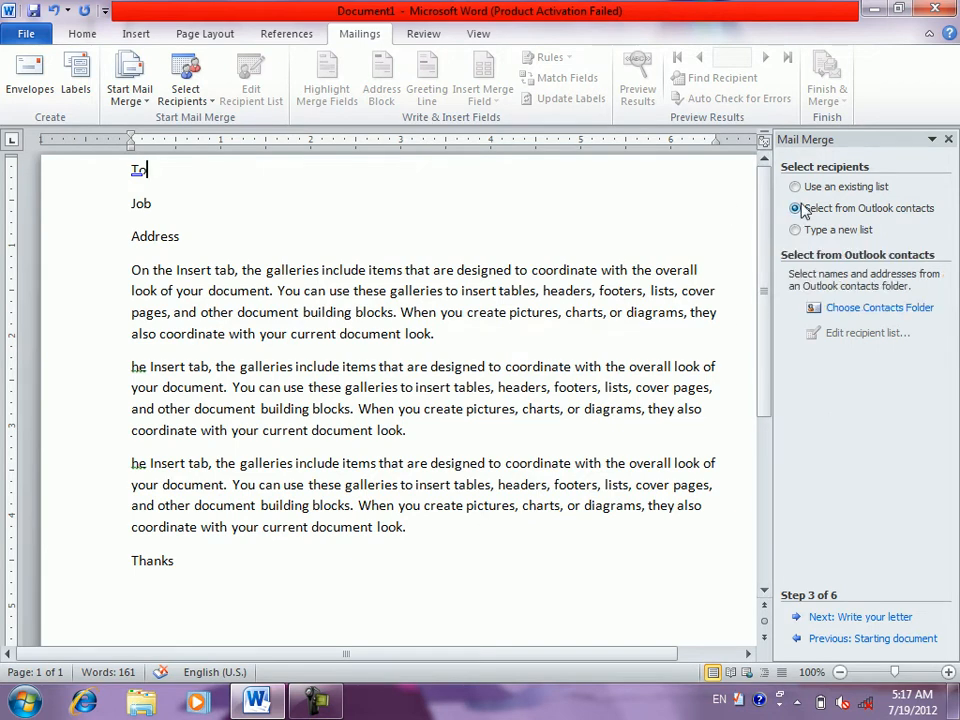
{"action": "left_click", "coordinate": [816, 232]}
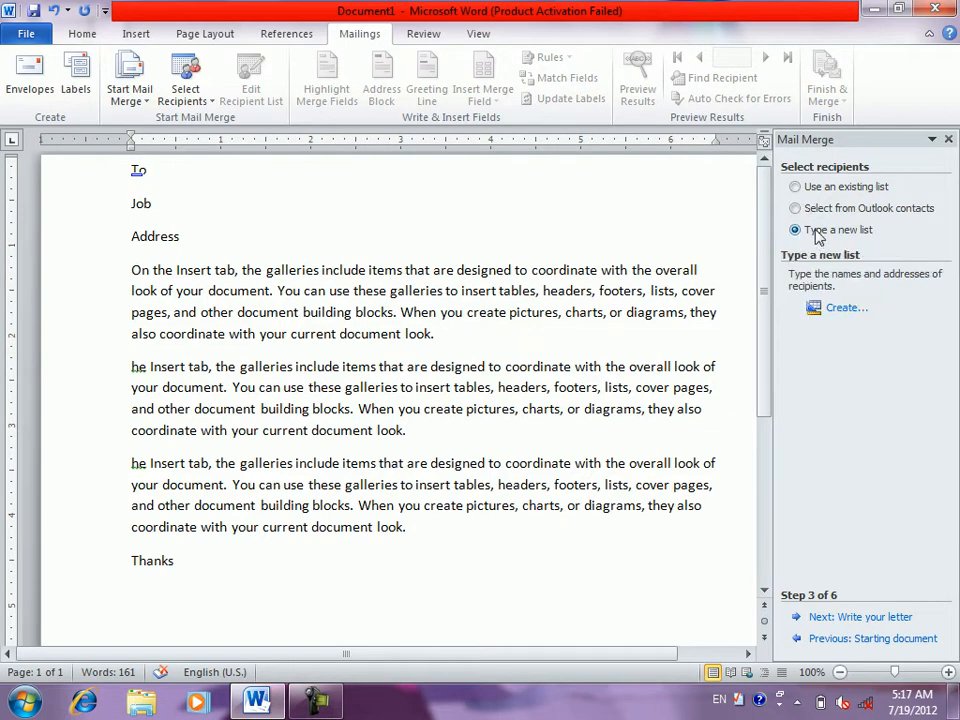
{"action": "left_click", "coordinate": [835, 307]}
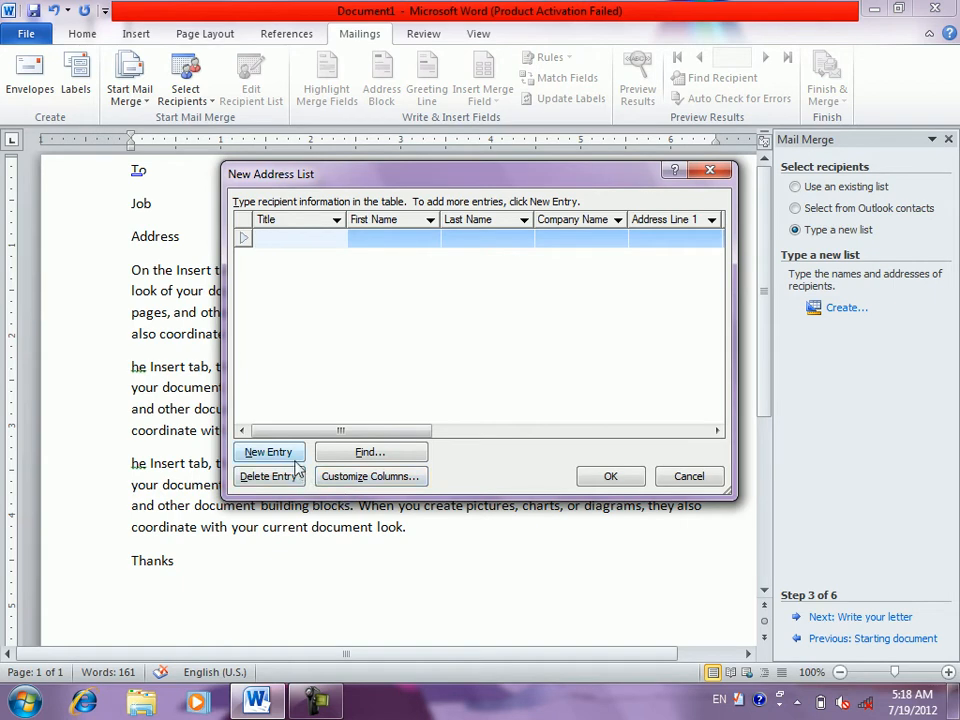
- In Customize Columns, delete Title, First Name, Last Name, Company Name, and Address Lines 1–2
{"action": "left_click", "coordinate": [341, 478]}
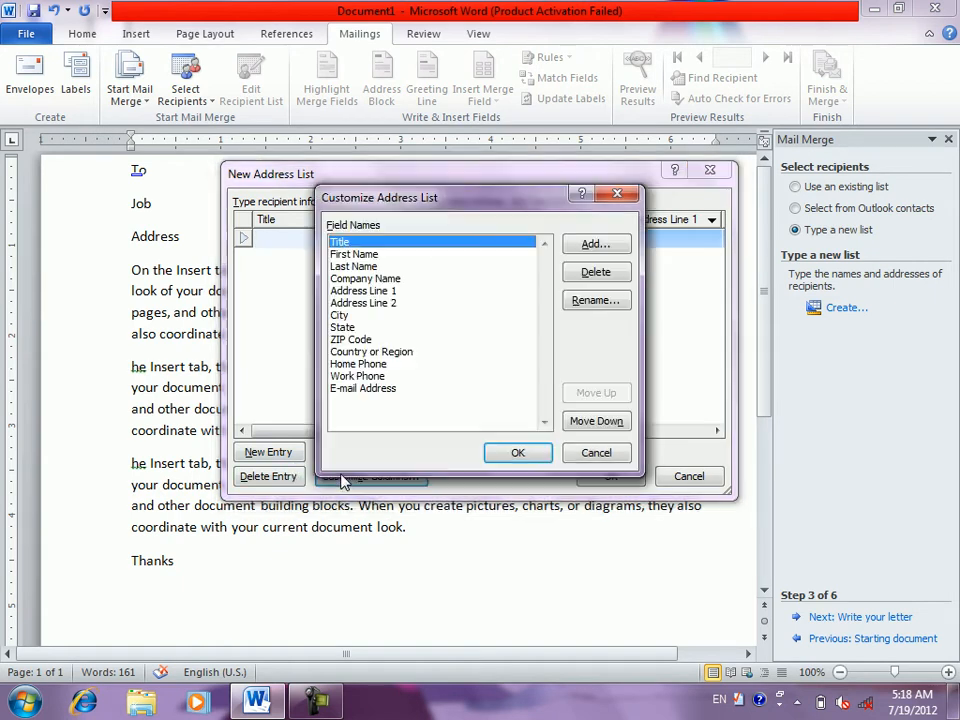
{"action": "left_click", "coordinate": [597, 273]}
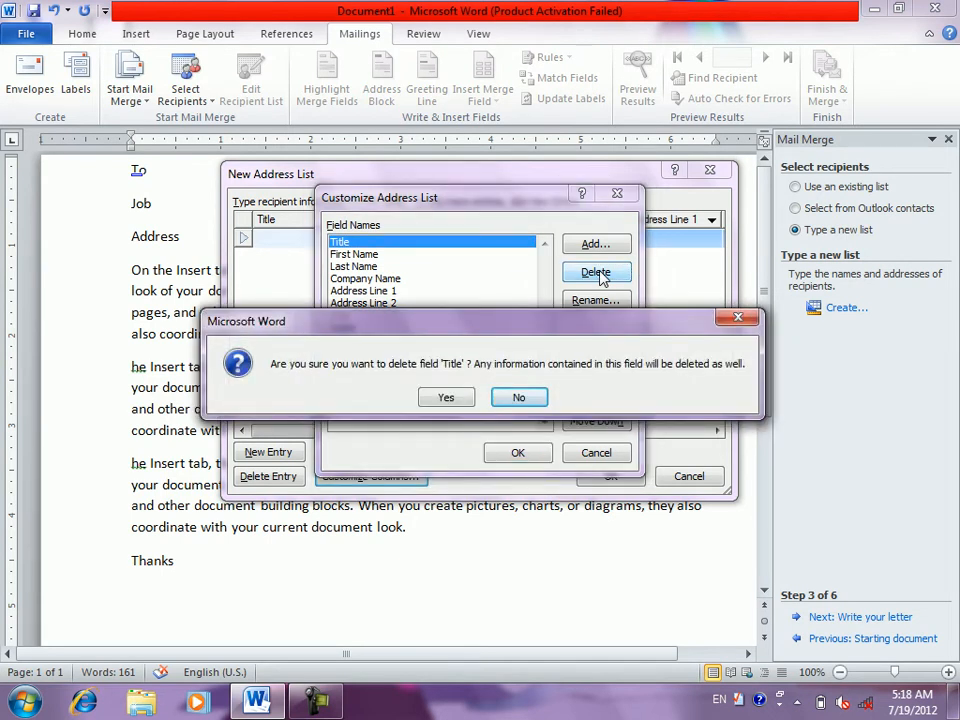
{"action": "key", "text": "Tab"}
{"action": "key", "text": "Return"}
{"action": "left_click", "coordinate": [597, 273]}
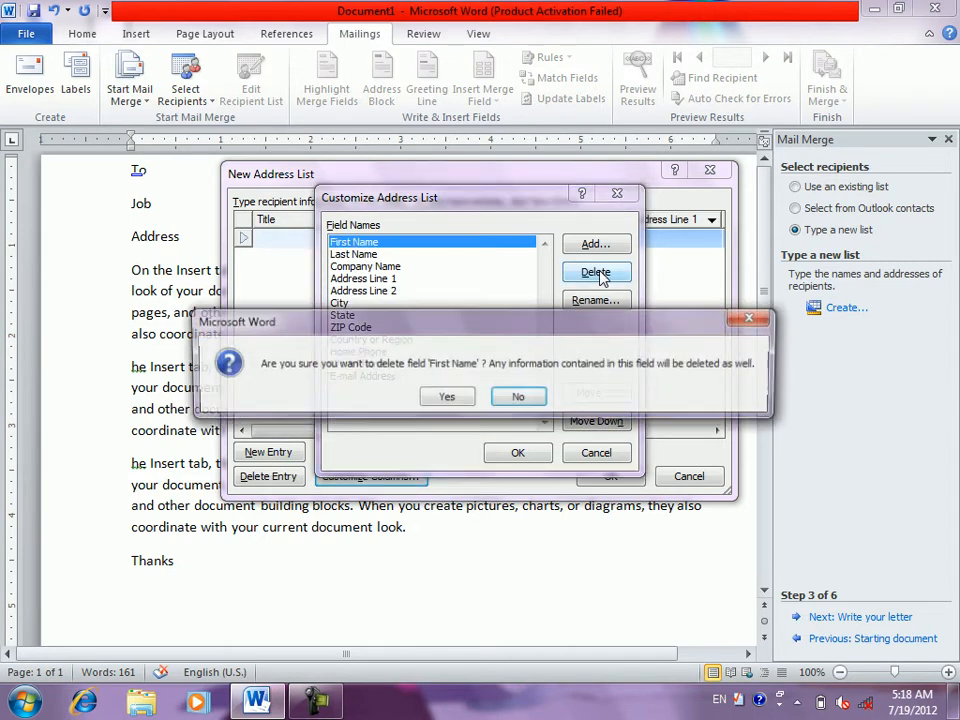
{"action": "key", "text": "Return"}
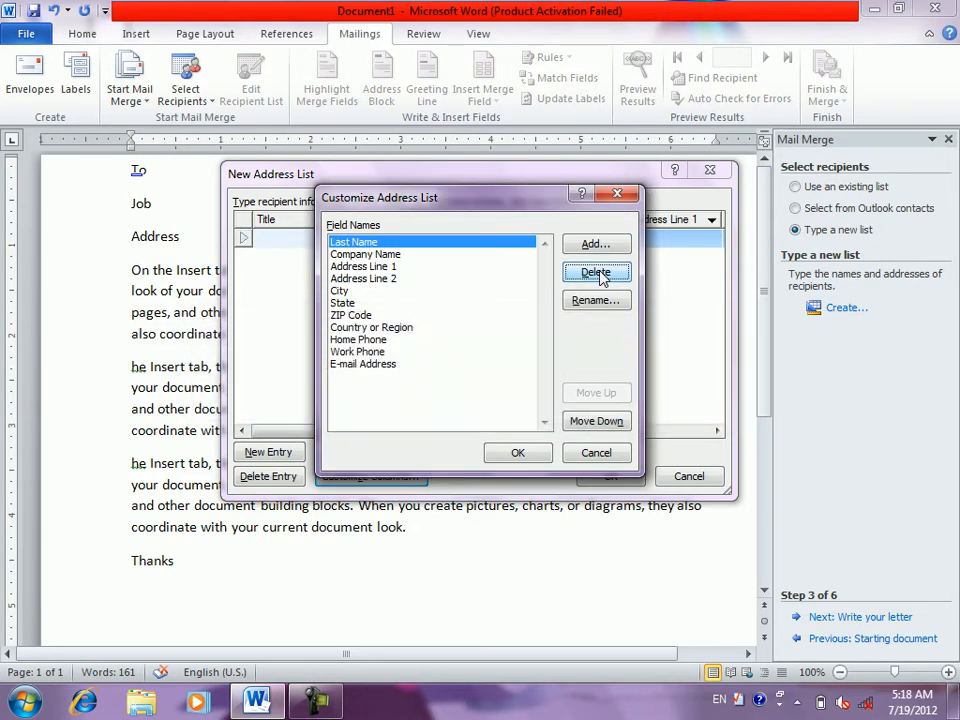
{"action": "left_click", "coordinate": [597, 273]}
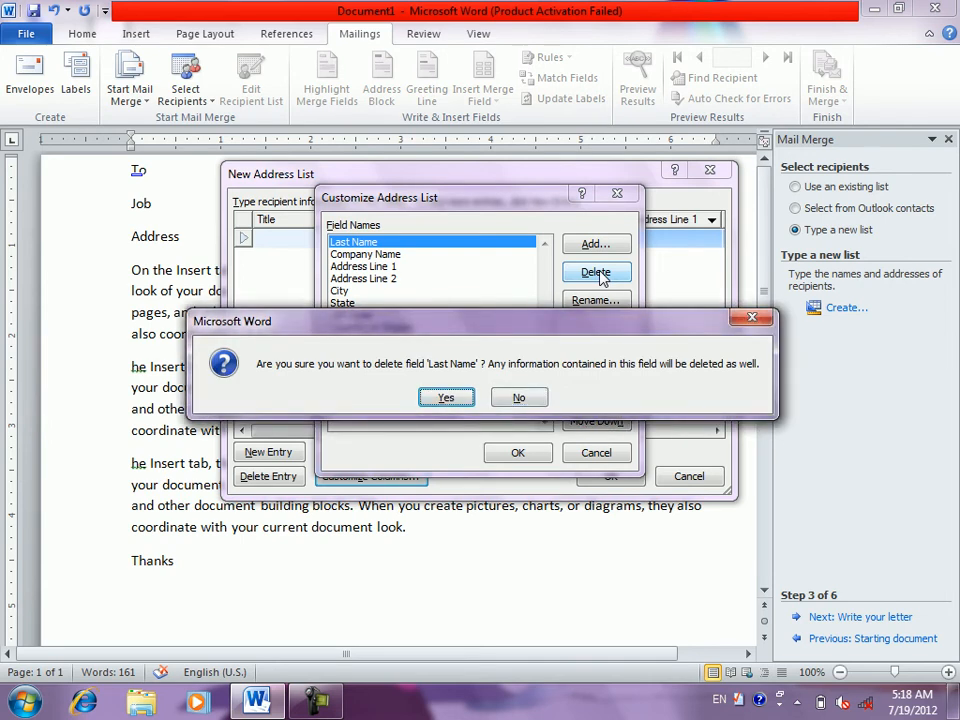
{"action": "key", "text": "Return"}
{"action": "left_click", "coordinate": [597, 273]}
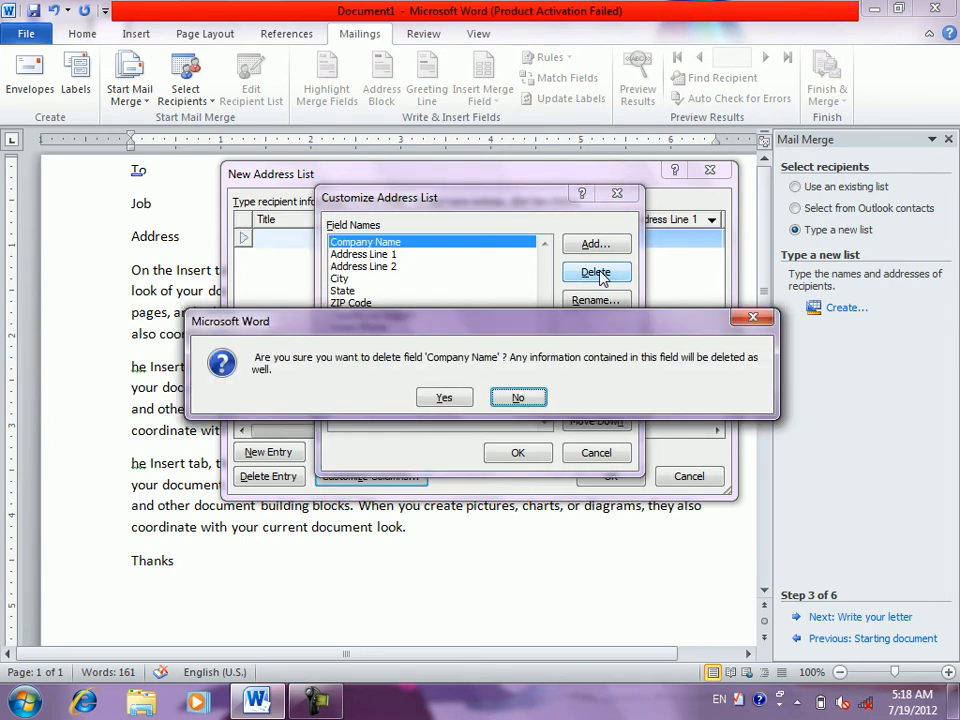
{"action": "key", "text": "Left"}
{"action": "key", "text": "Return"}
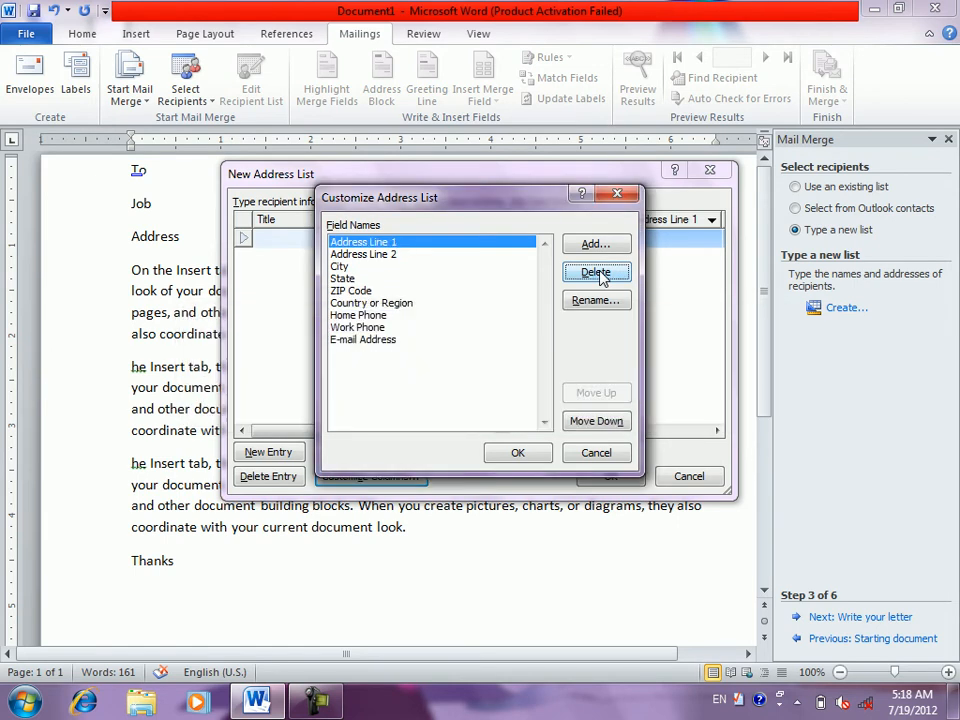
{"action": "left_click", "coordinate": [597, 273]}
{"action": "key", "text": "Return"}
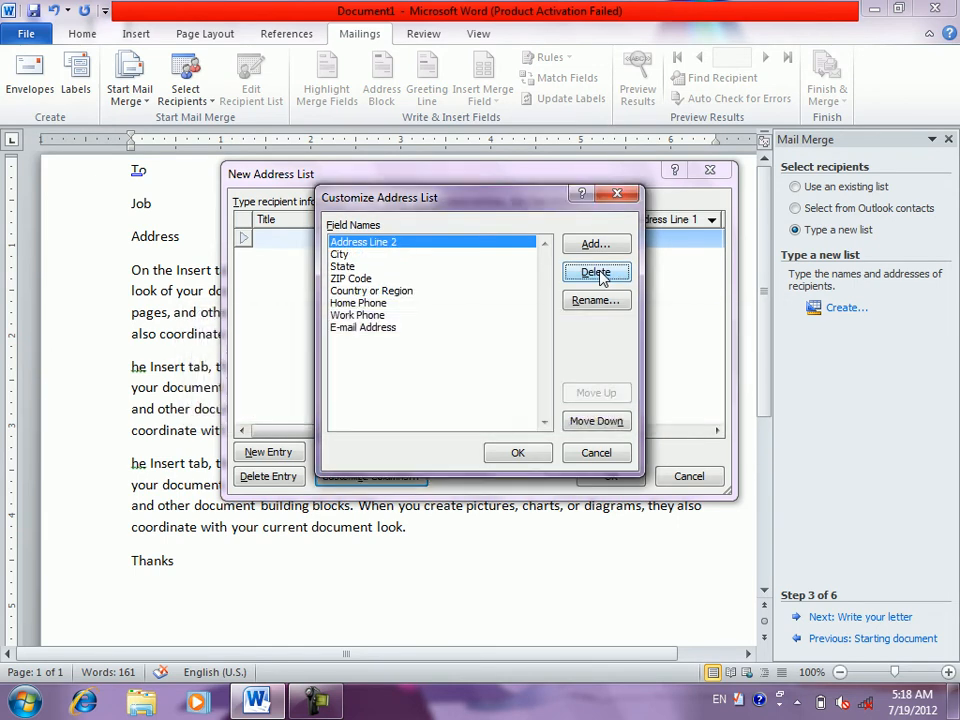
{"action": "left_click", "coordinate": [597, 273]}
{"action": "key", "text": "Return"}
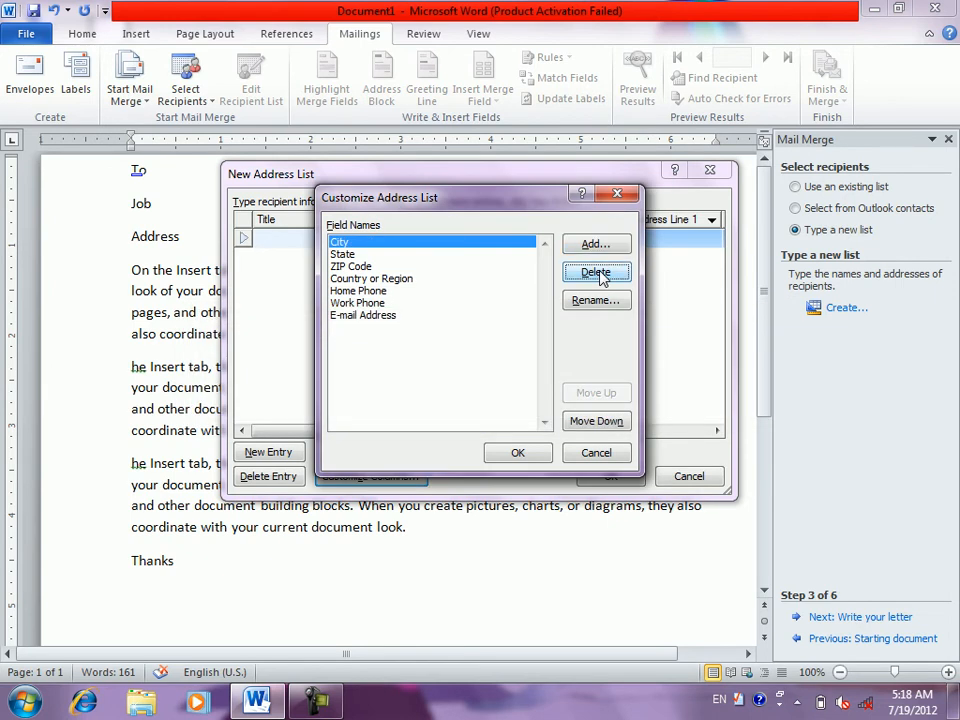
- Delete the remaining fields: City, State, ZIP Code, Country or Region, Home Phone, Work Phone, E-mail Address
{"action": "left_click", "coordinate": [597, 273]}
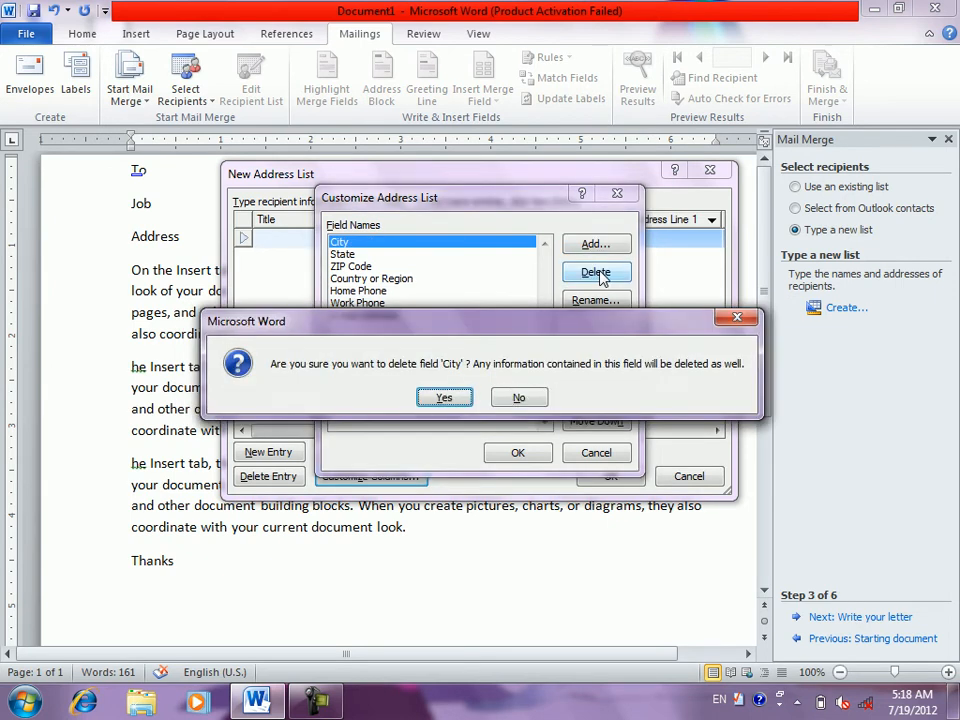
{"action": "key", "text": "Return"}
{"action": "left_click", "coordinate": [597, 273]}
{"action": "key", "text": "Return"}
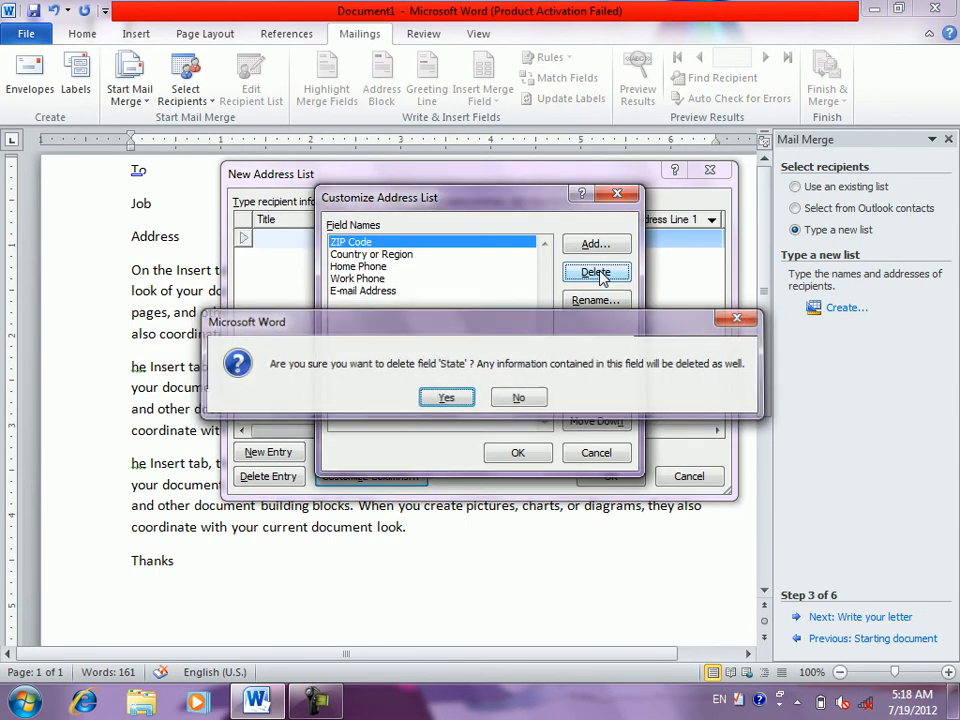
{"action": "left_click", "coordinate": [597, 273]}
{"action": "key", "text": "Return"}
{"action": "left_click", "coordinate": [597, 273]}
{"action": "key", "text": "Return"}
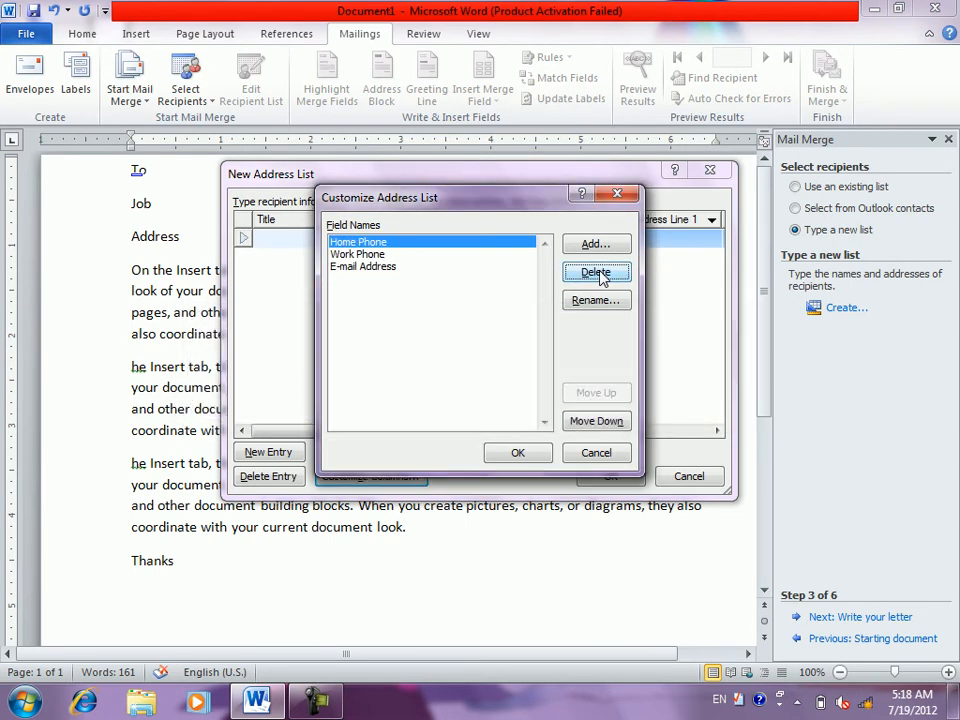
{"action": "left_click", "coordinate": [597, 273]}
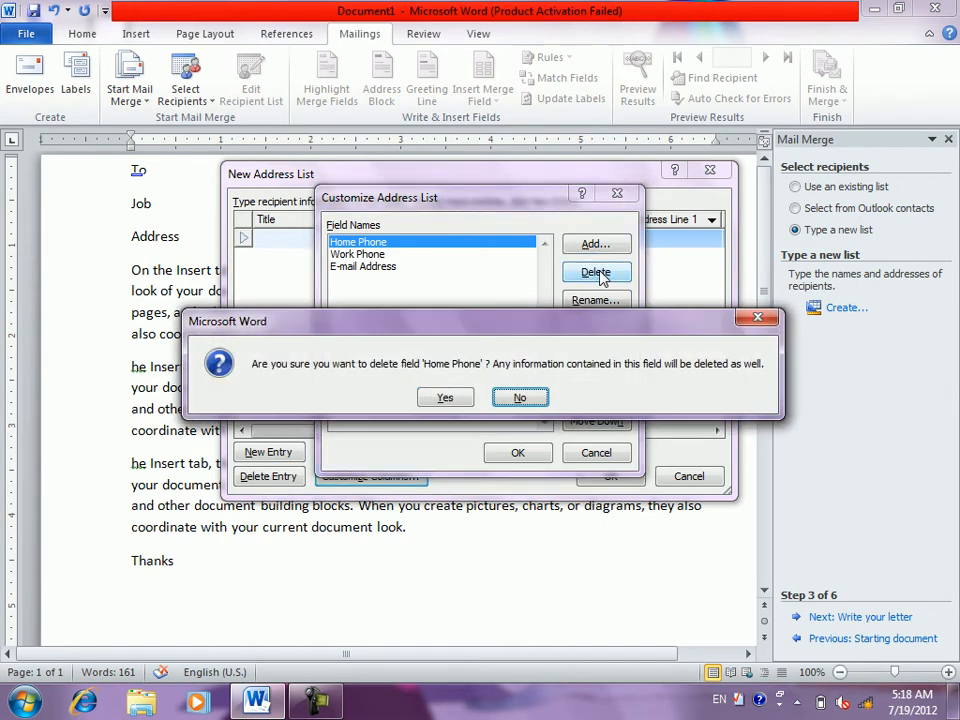
{"action": "key", "text": "Return"}
{"action": "left_click", "coordinate": [597, 273]}
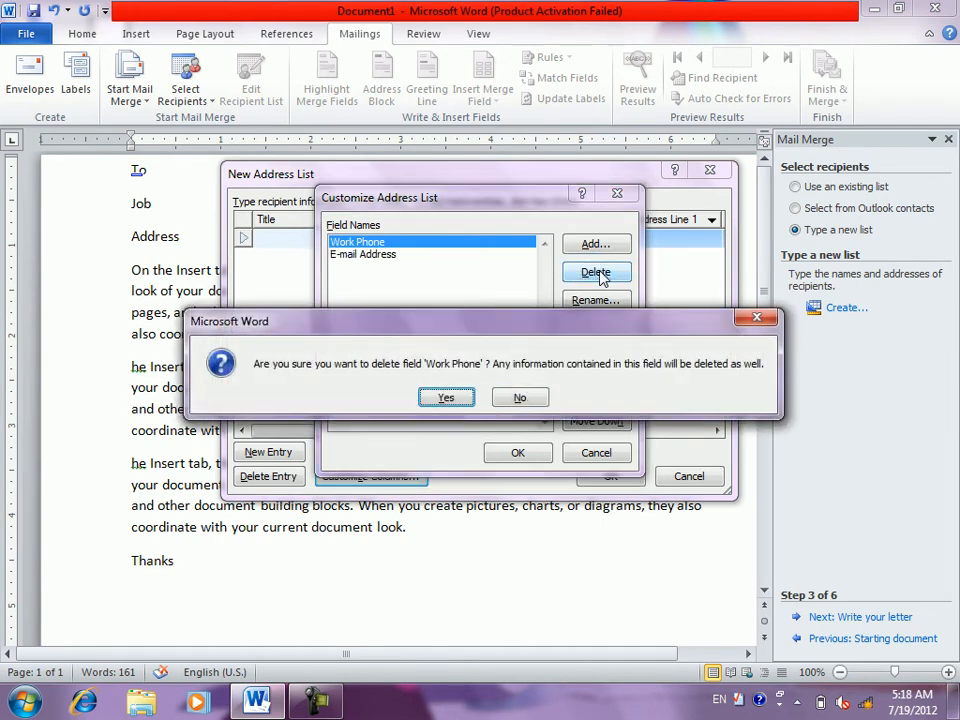
{"action": "key", "text": "Return"}
{"action": "left_click", "coordinate": [597, 273]}
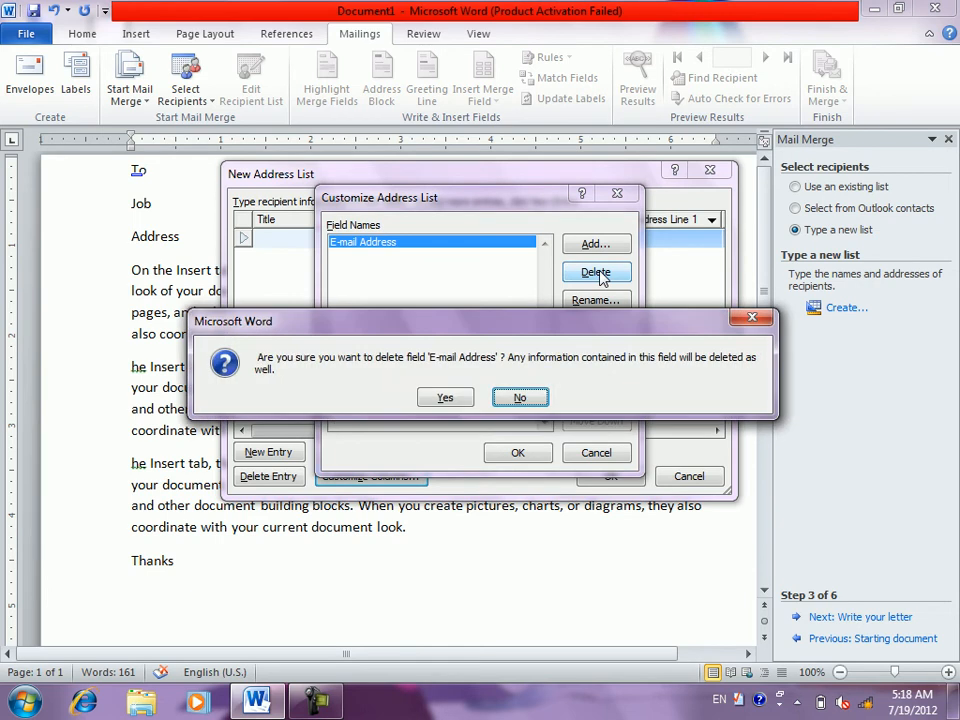
{"action": "key", "text": "Left"}
{"action": "key", "text": "Return"}
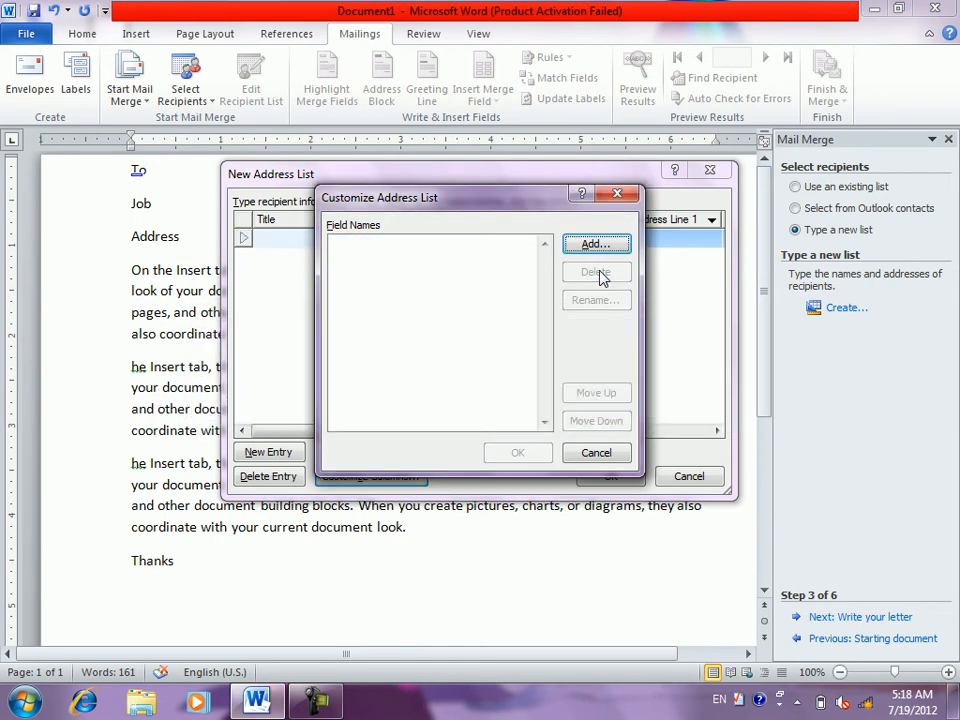
- Add the To and job fields to the address list
{"action": "left_click", "coordinate": [585, 245]}
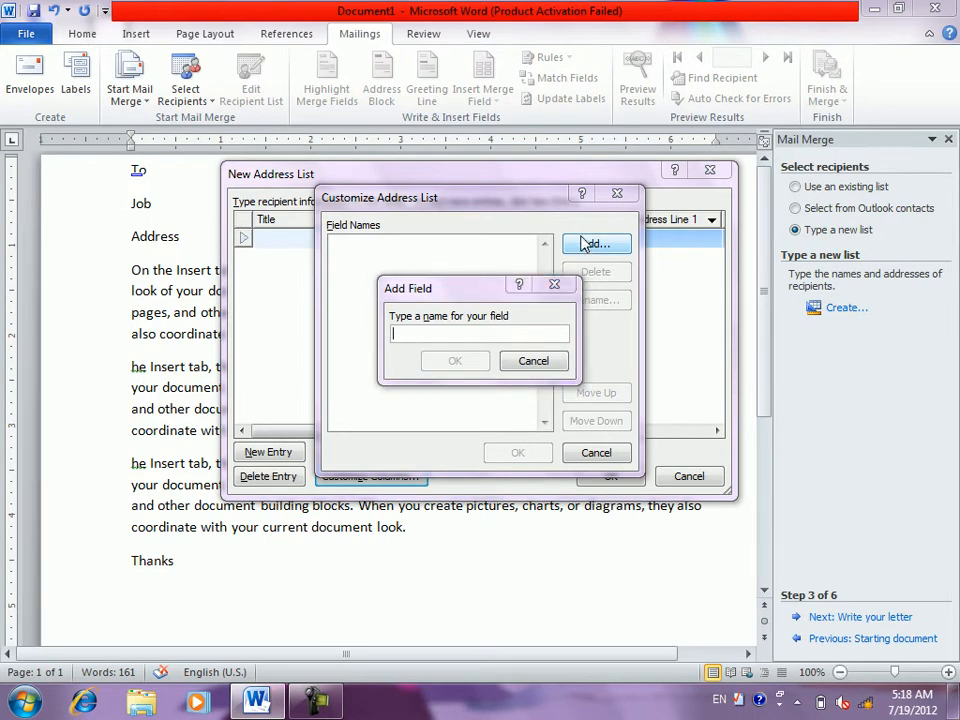
{"action": "type", "text": "To"}
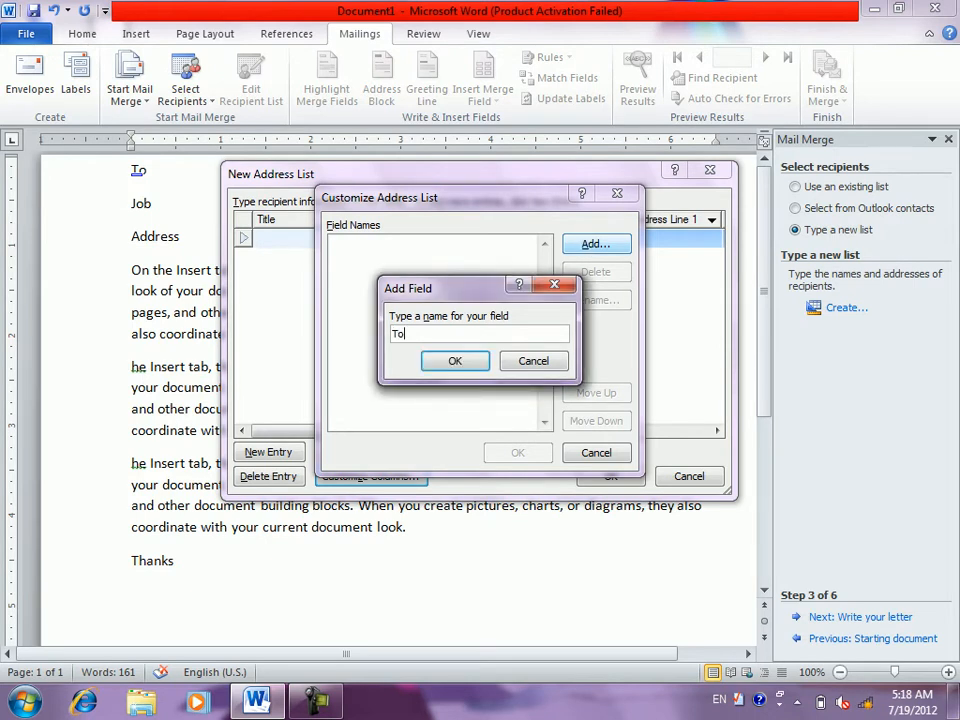
{"action": "left_click", "coordinate": [481, 367]}
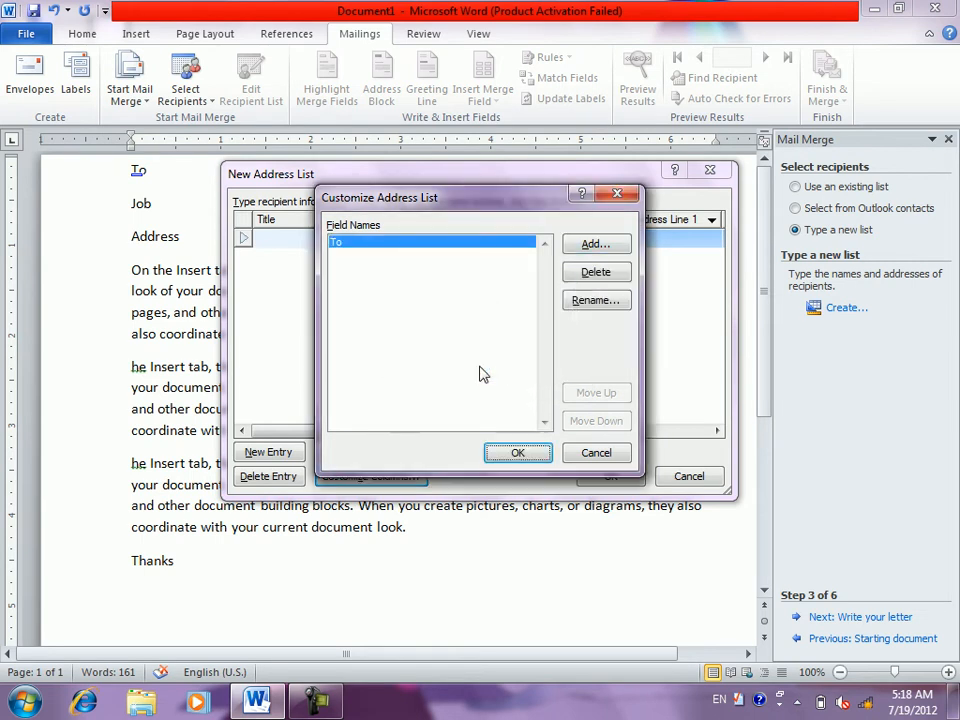
{"action": "left_click", "coordinate": [586, 250]}
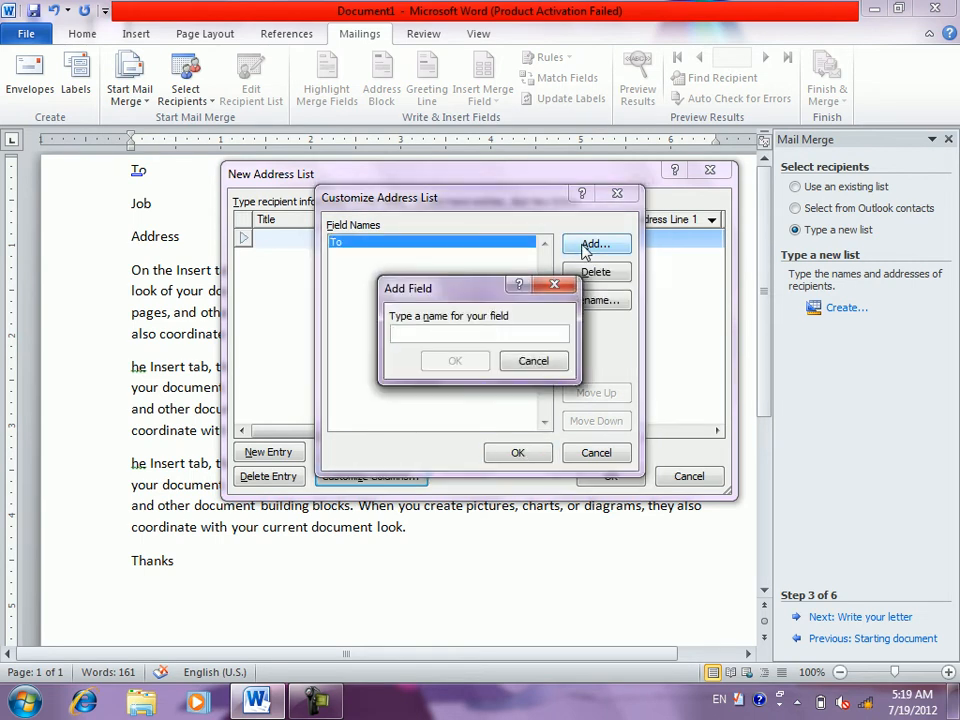
{"action": "type", "text": "job"}
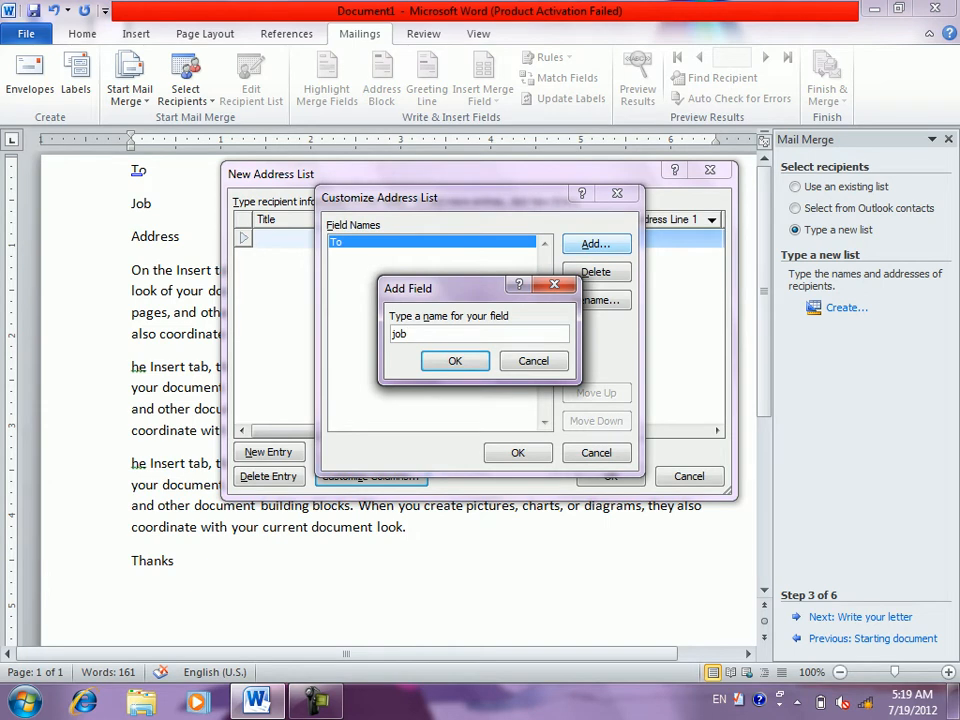
{"action": "left_click", "coordinate": [455, 362]}
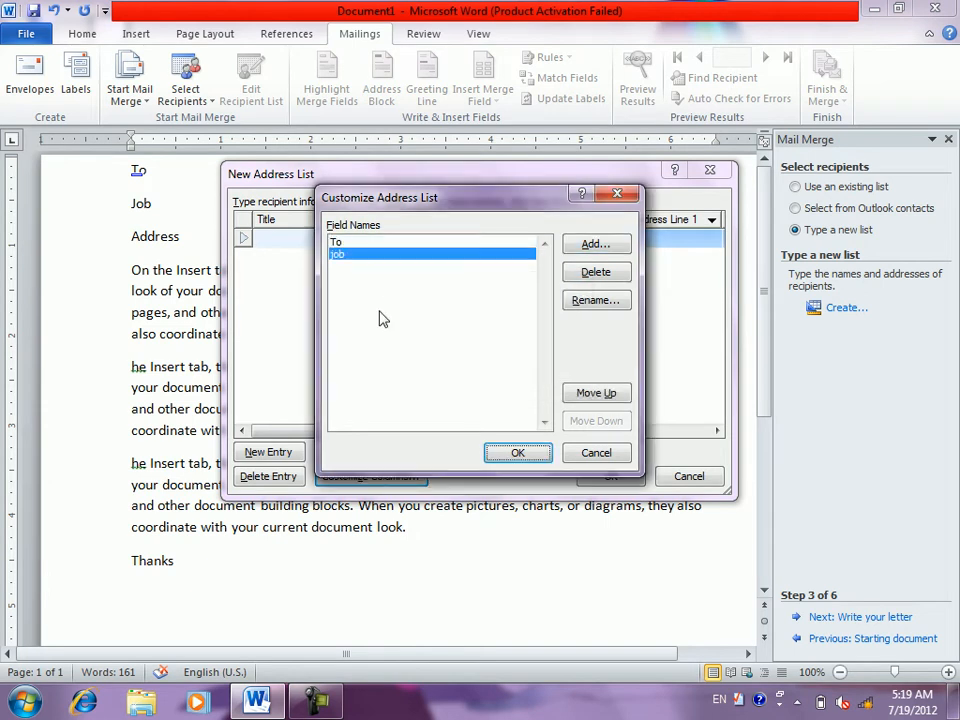
- Add the address and email fields to the address list
{"action": "left_click", "coordinate": [596, 246]}
{"action": "type", "text": "address"}
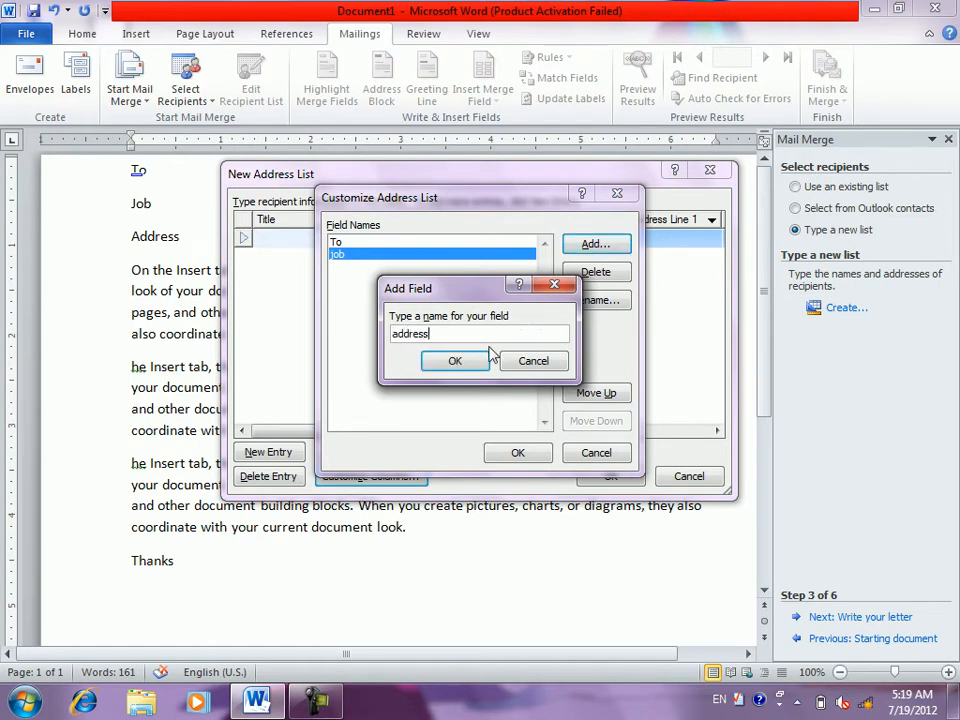
{"action": "left_click", "coordinate": [454, 361]}
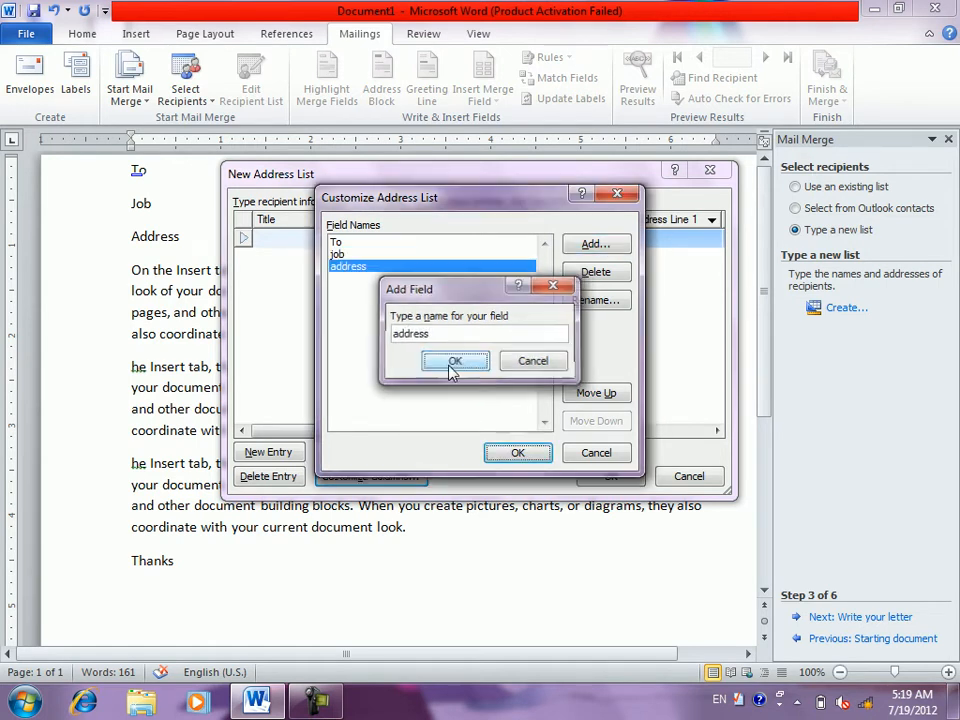
{"action": "left_click", "coordinate": [600, 250]}
{"action": "type", "text": "e"}
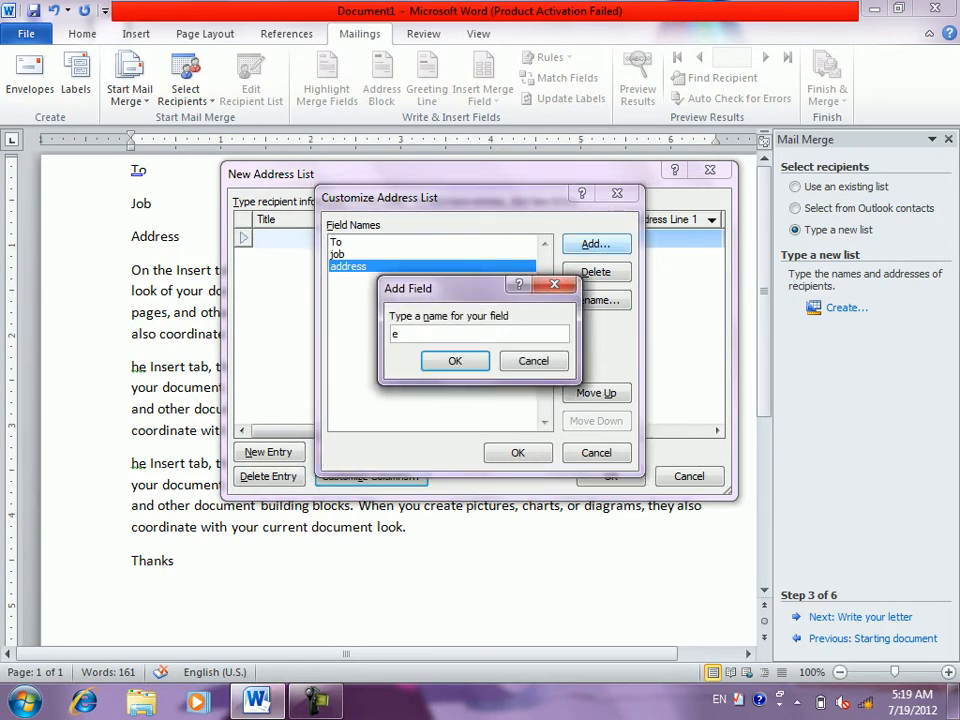
{"action": "type", "text": "mail"}
{"action": "left_click", "coordinate": [477, 361]}
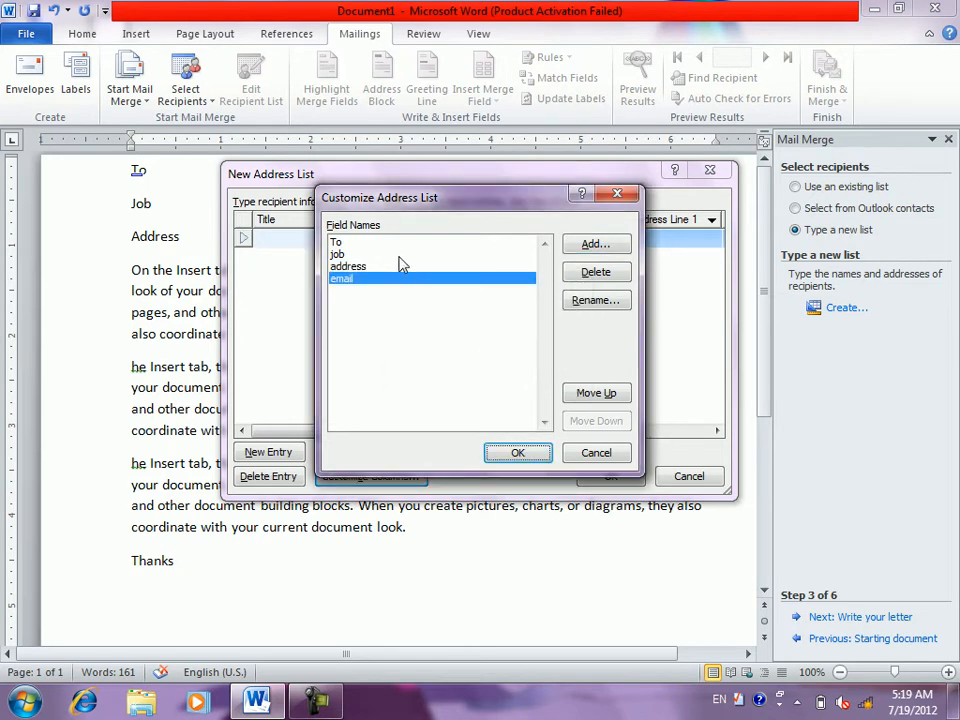
{"action": "left_click", "coordinate": [377, 254]}
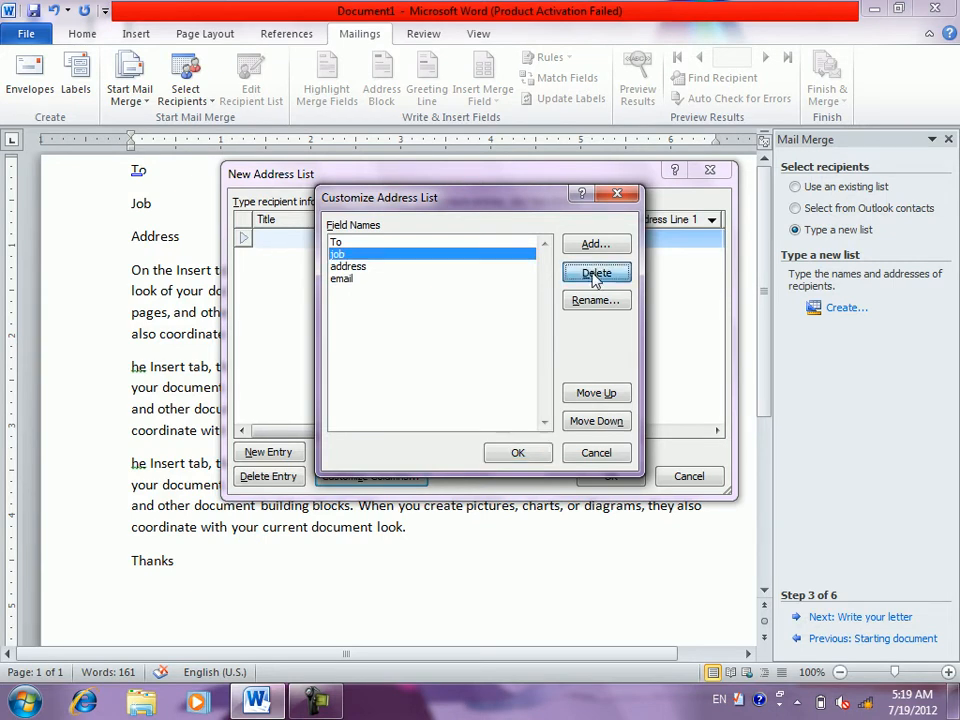
- Try deleting, renaming and moving the job field, revert each, then accept the four columns
{"action": "left_click", "coordinate": [596, 276]}
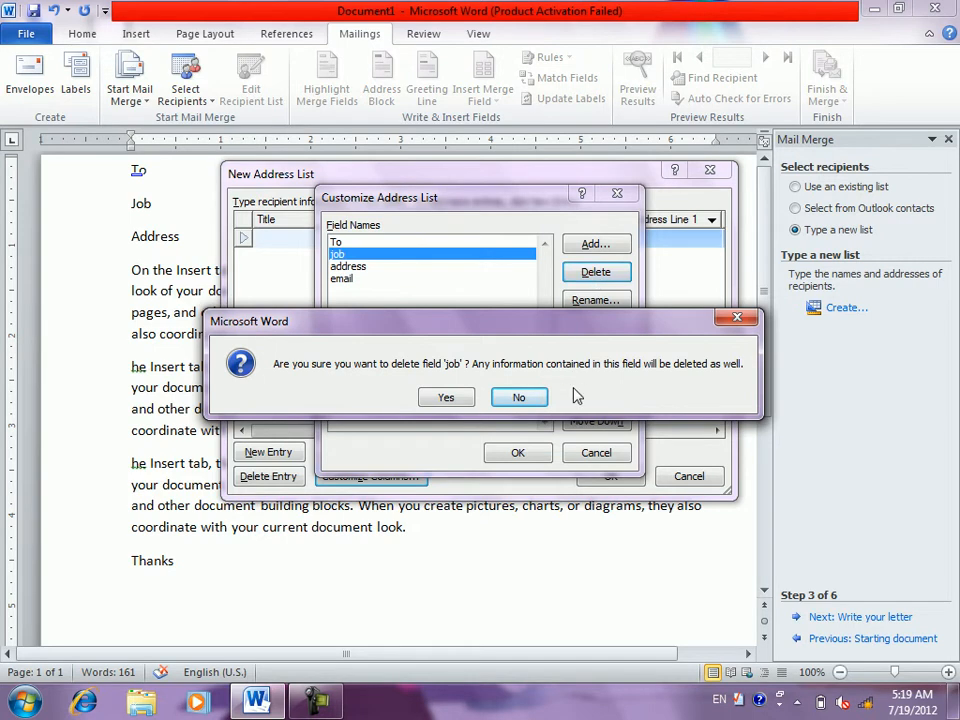
{"action": "left_click", "coordinate": [526, 400]}
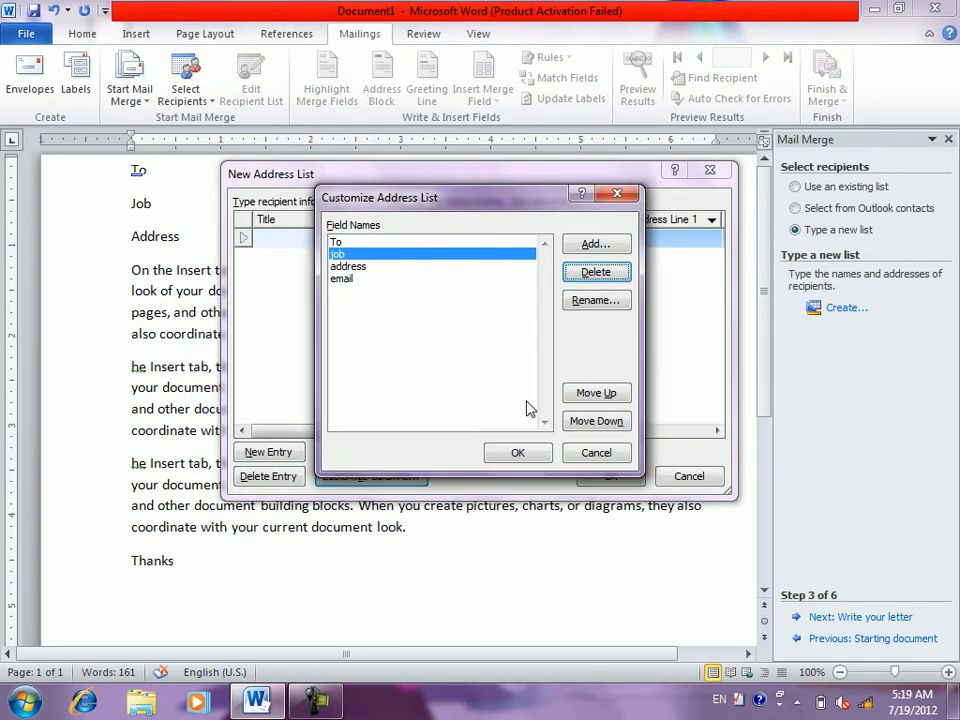
{"action": "left_click", "coordinate": [594, 301]}
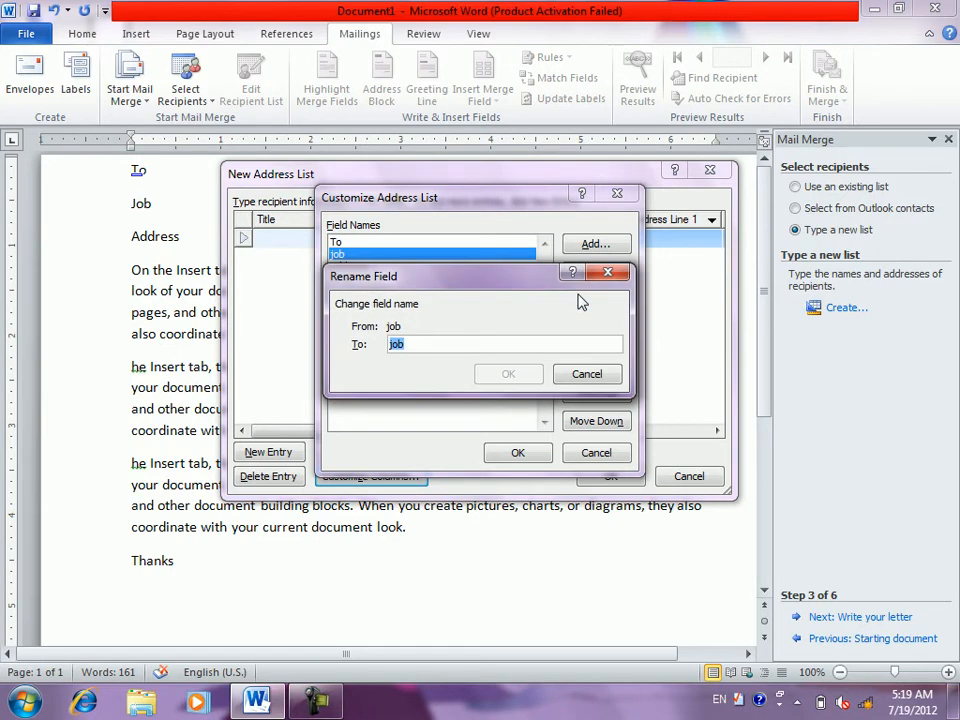
{"action": "left_click", "coordinate": [587, 378]}
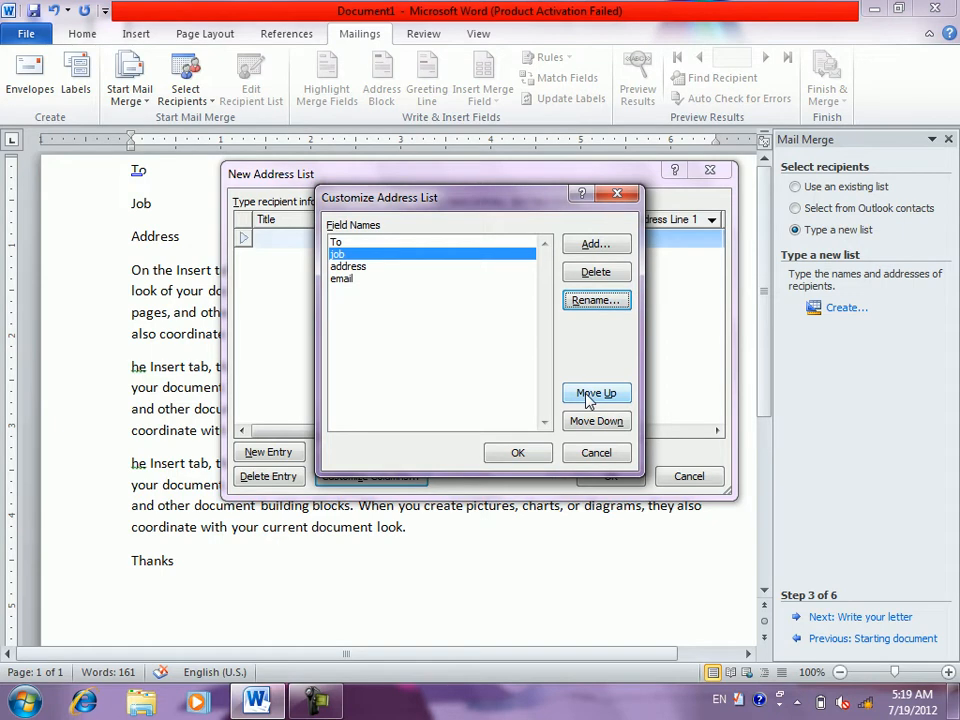
{"action": "left_click", "coordinate": [589, 398]}
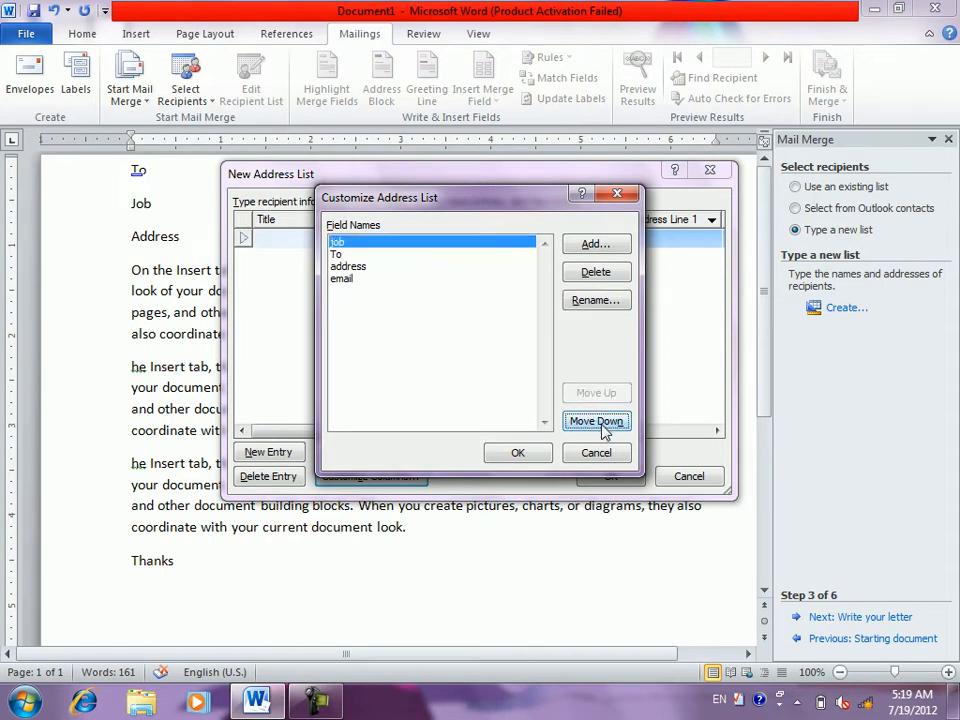
{"action": "left_click", "coordinate": [603, 428]}
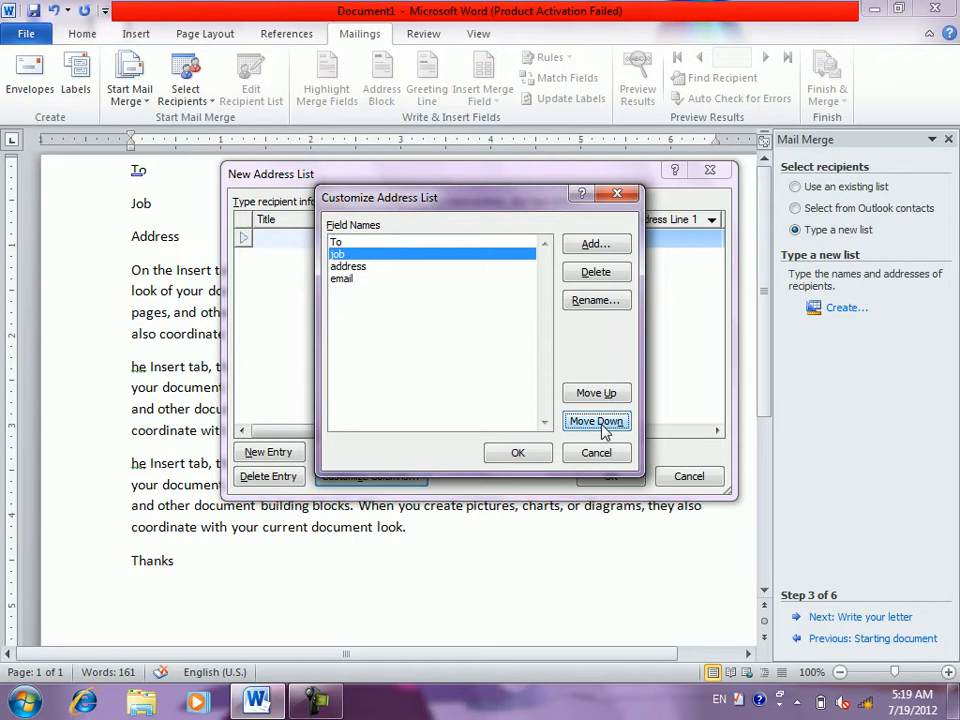
{"action": "left_click", "coordinate": [513, 456]}
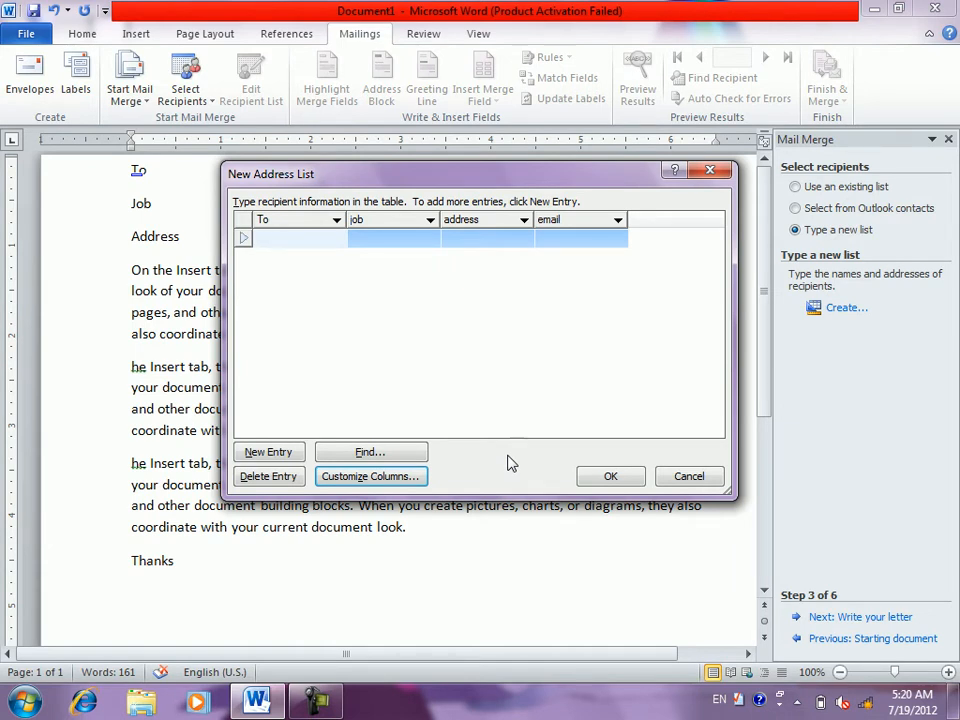
- Enter the first recipient's name, job 'manager', address and e-mail, correcting typos
{"action": "type", "text": "k"}
{"action": "type", "text": "ahna"}
{"action": "key", "text": "BackSpace"}
{"action": "key", "text": "BackSpace"}
{"action": "type", "text": "an"}
{"action": "key", "text": "Tab"}
{"action": "type", "text": "mangaer"}
{"action": "key", "text": "BackSpace"}
{"action": "key", "text": "BackSpace"}
{"action": "type", "text": "er"}
{"action": "key", "text": "Tab"}
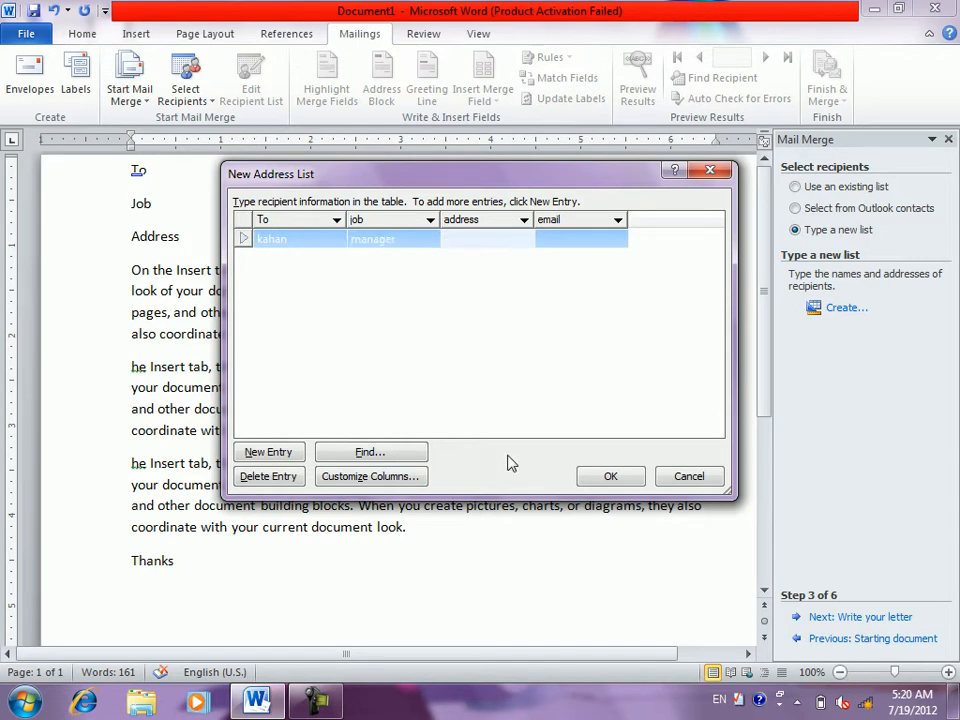
{"action": "type", "text": "arzanqeemat"}
{"action": "key", "text": "Tab"}
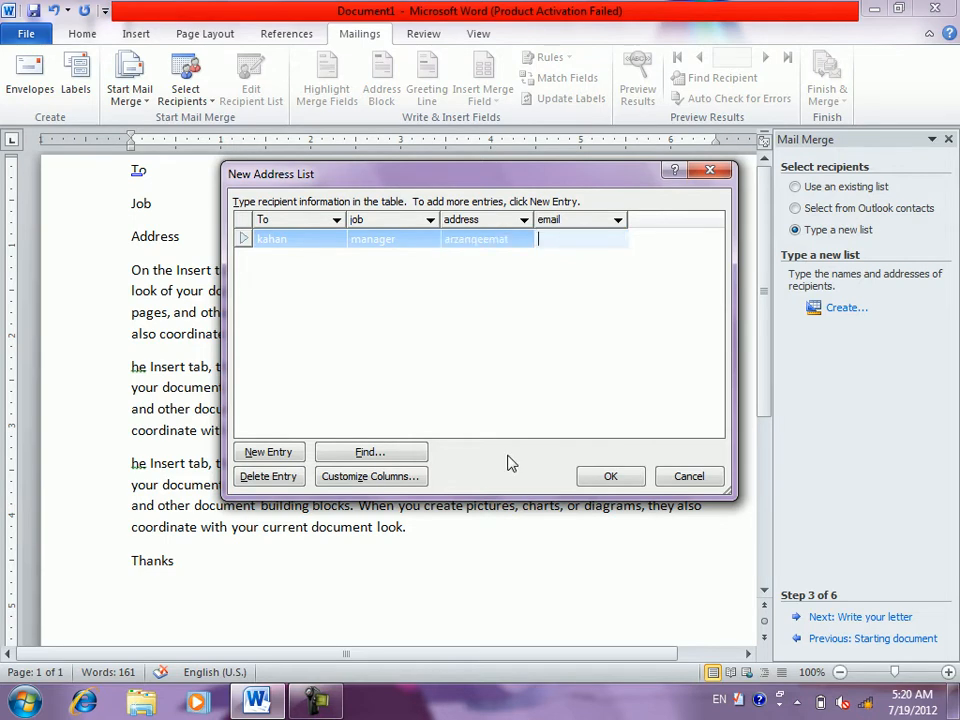
{"action": "key", "text": "Tab"}
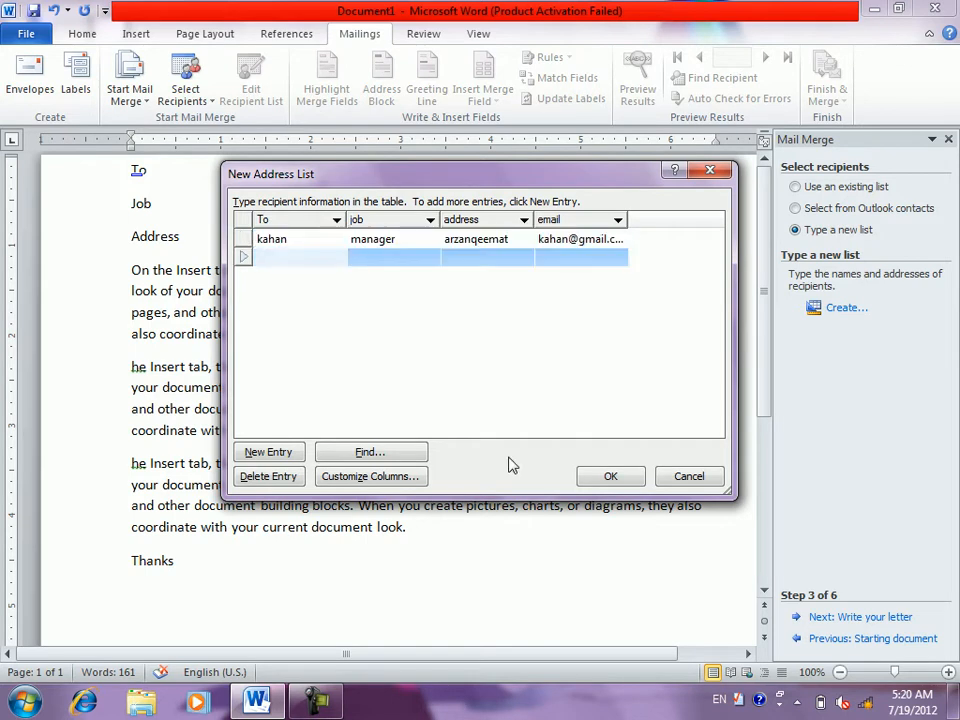
- Enter the second recipient's name, job 'director', address and e-mail
{"action": "type", "text": "khan"}
{"action": "key", "text": "Tab"}
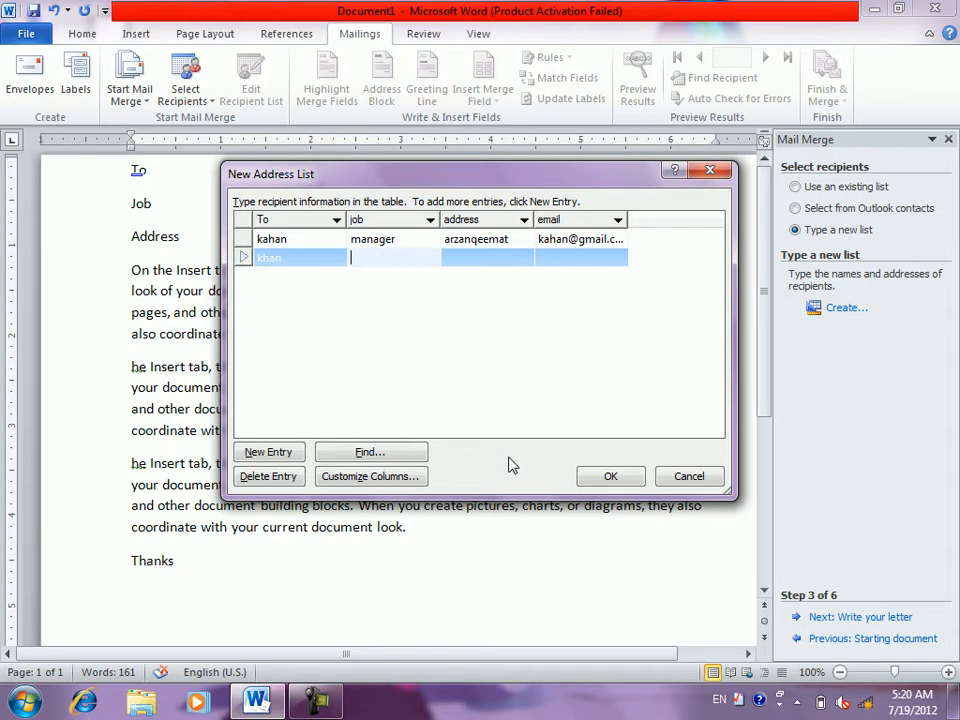
{"action": "type", "text": "director"}
{"action": "key", "text": "Tab"}
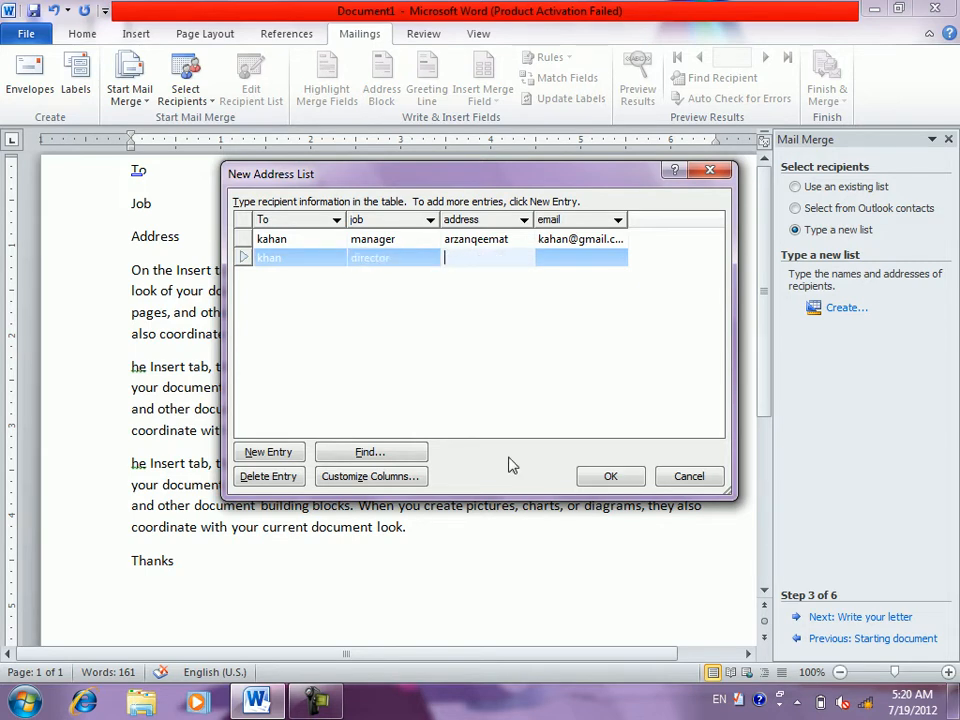
{"action": "type", "text": "kart e now"}
{"action": "key", "text": "Tab"}
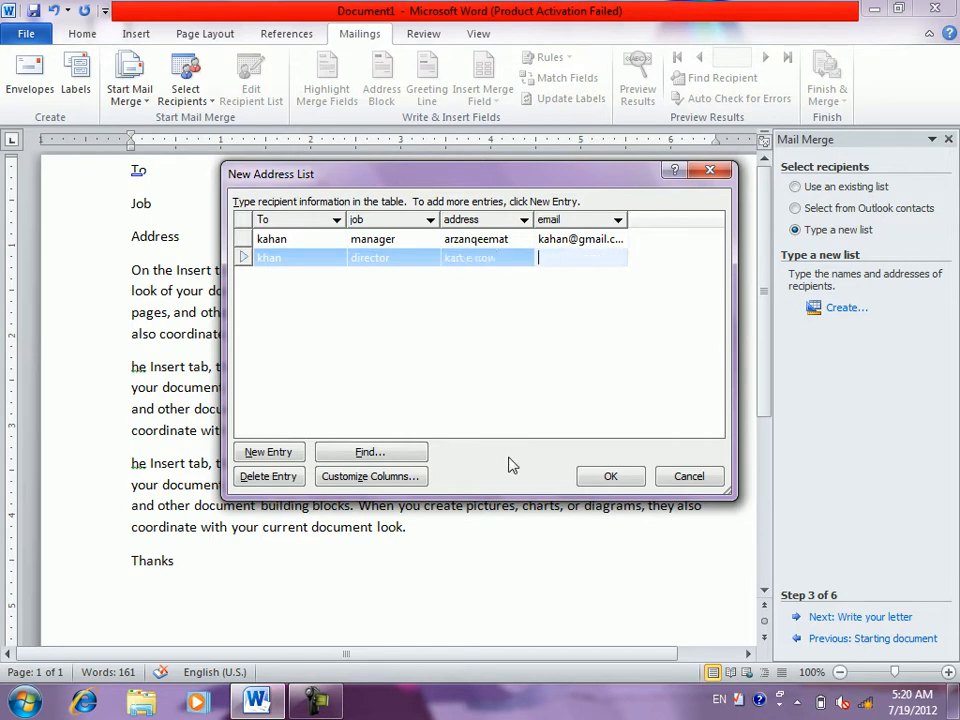
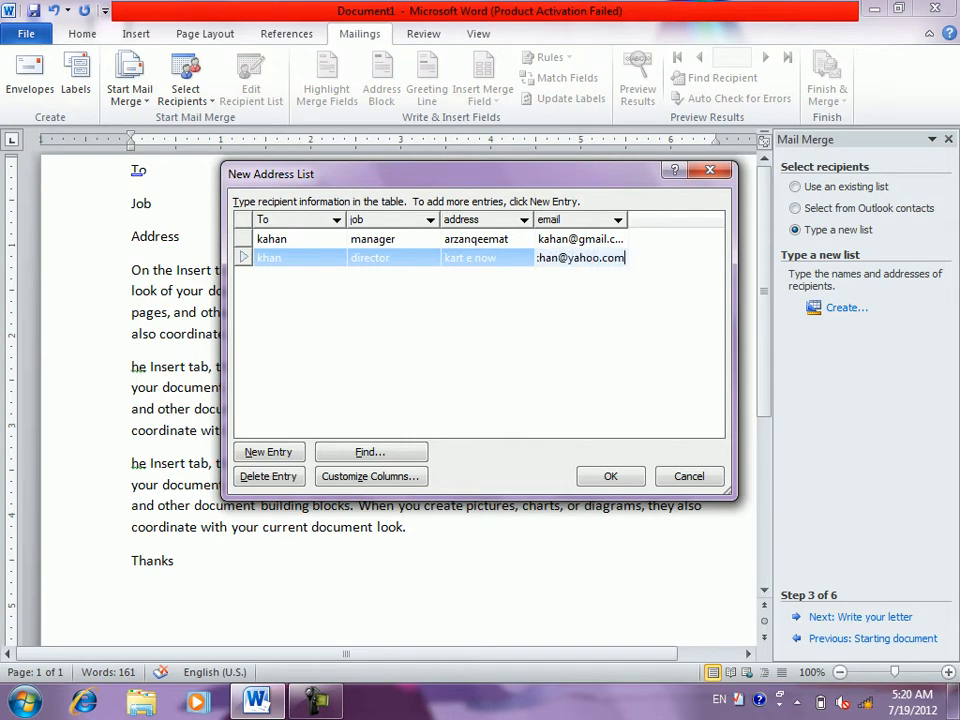
{"action": "key", "text": "Tab"}
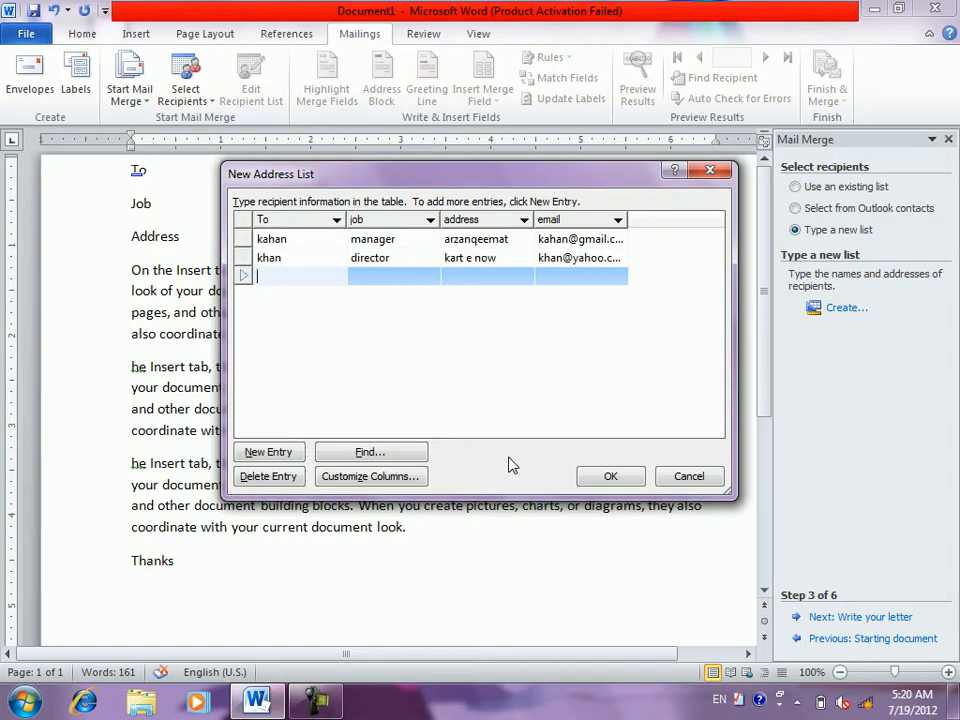
- Enter a recipient with job 'teacher', their address and a .com e-mail, fixing typos
{"action": "type", "text": "abid"}
{"action": "key", "text": "Tab"}
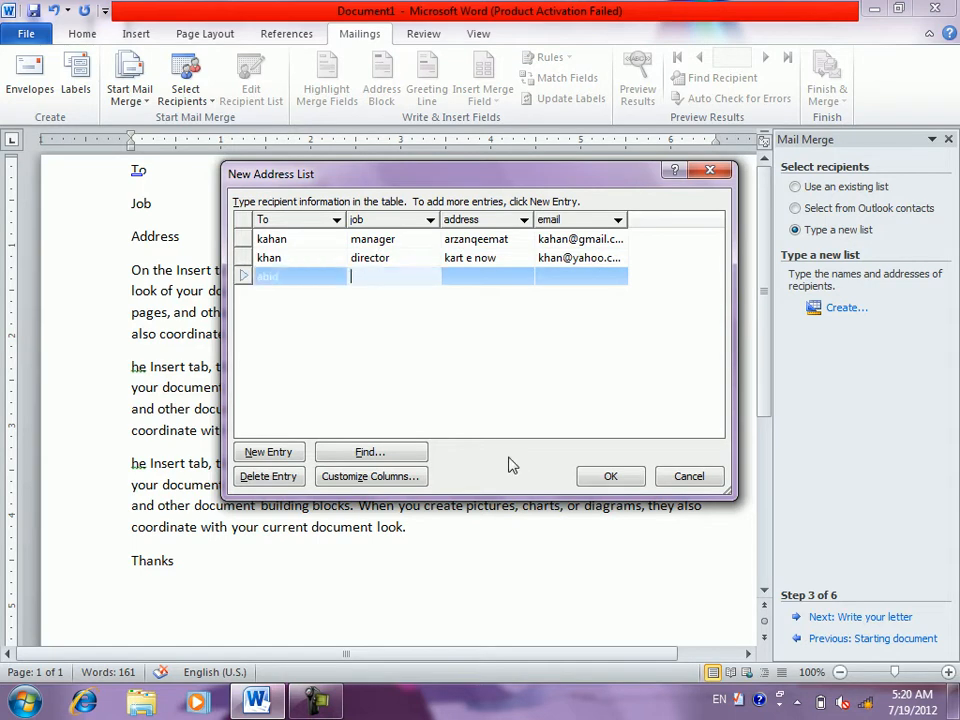
{"action": "type", "text": "teacher"}
{"action": "key", "text": "Tab"}
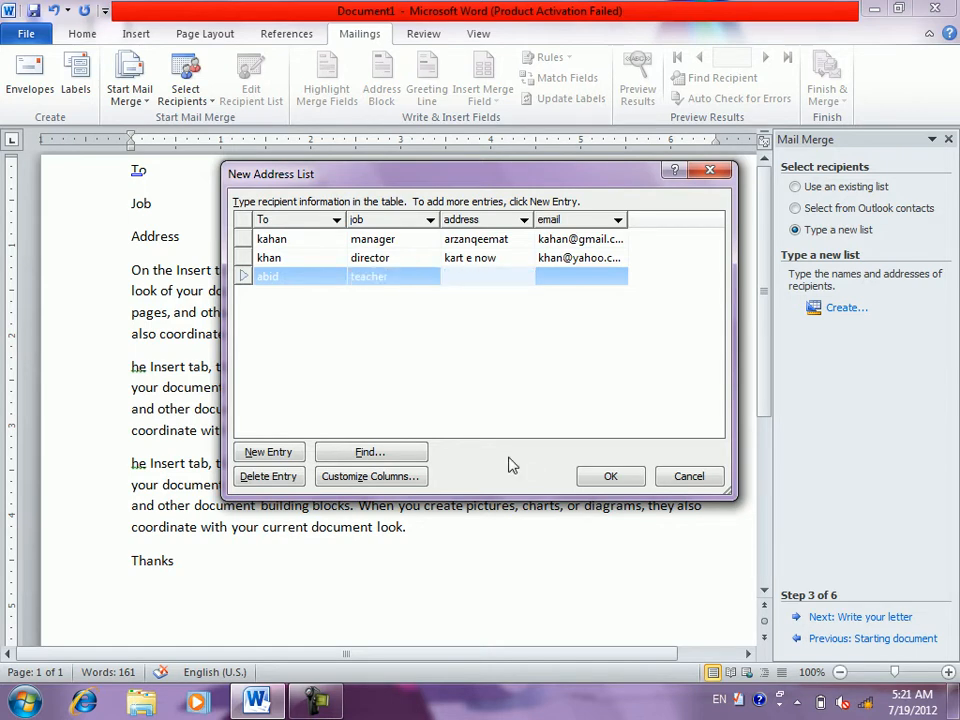
{"action": "type", "text": "qqaa"}
{"action": "key", "text": "BackSpace"}
{"action": "key", "text": "BackSpace"}
{"action": "key", "text": "BackSpace"}
{"action": "type", "text": "ali za"}
{"action": "key", "text": "BackSpace"}
{"action": "type", "text": "amankah"}
{"action": "key", "text": "Tab"}
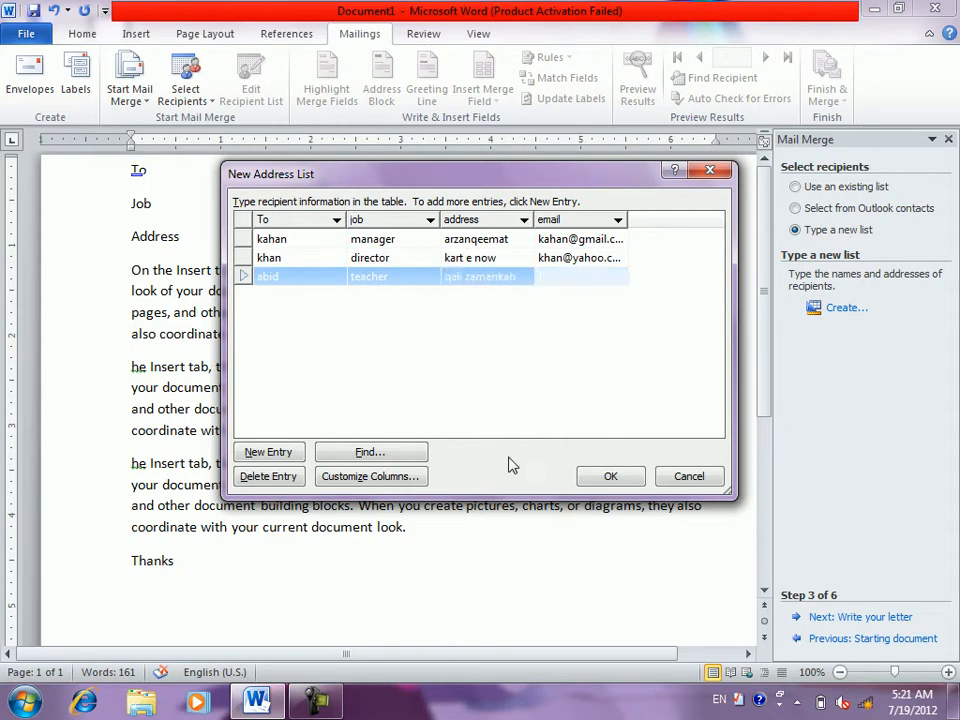
{"action": "type", "text": "com"}
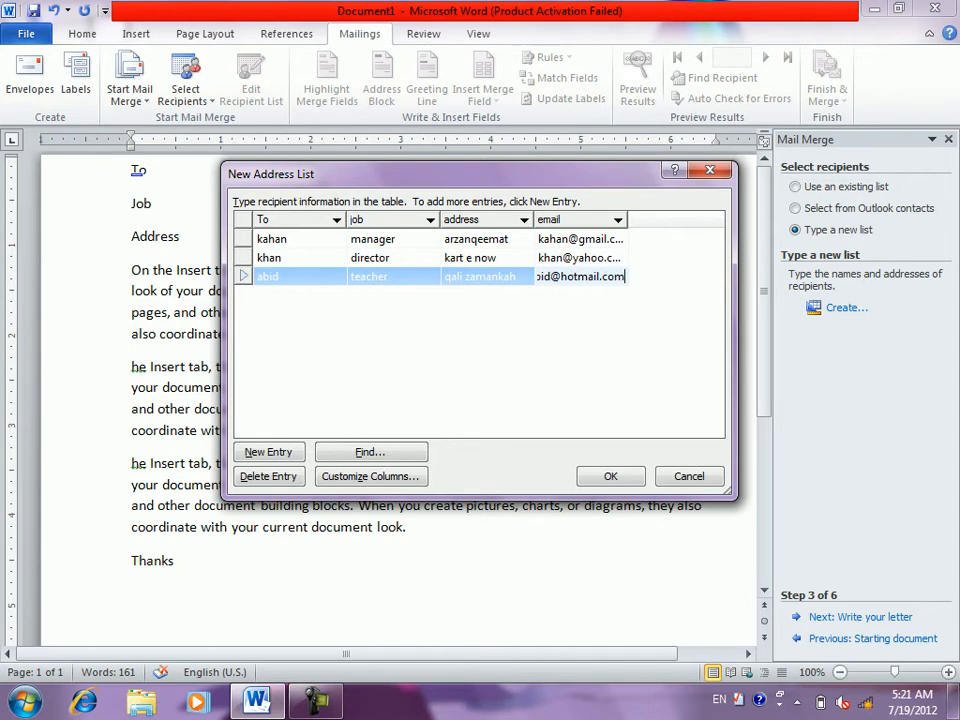
{"action": "key", "text": "Tab"}
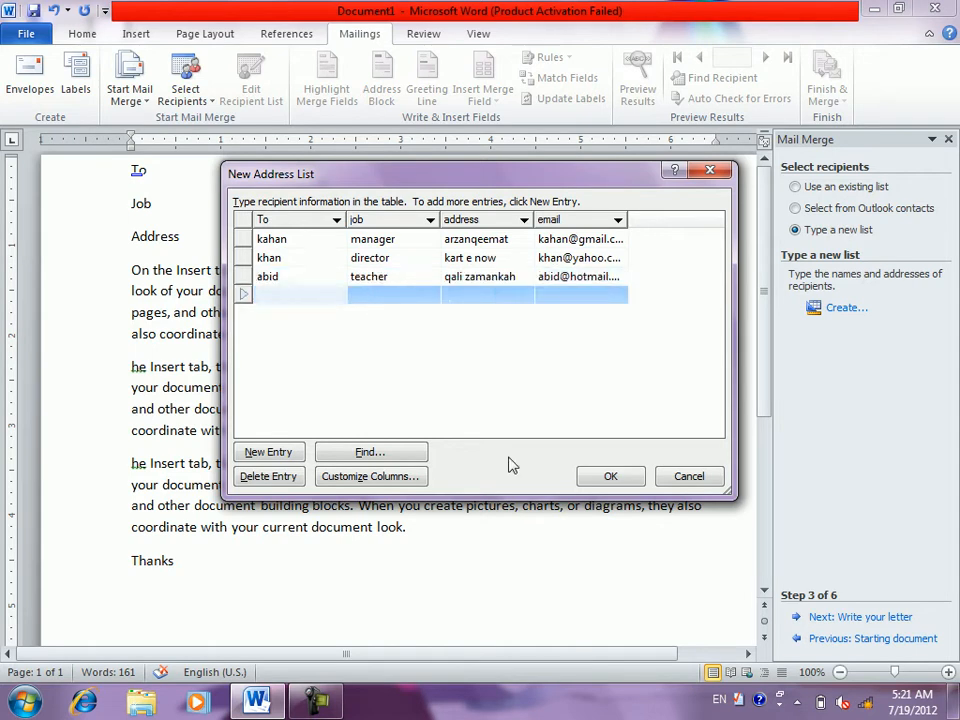
- Enter a recipient with job 'worker', their address and e-mail
{"action": "type", "text": "kamal"}
{"action": "key", "text": "Tab"}
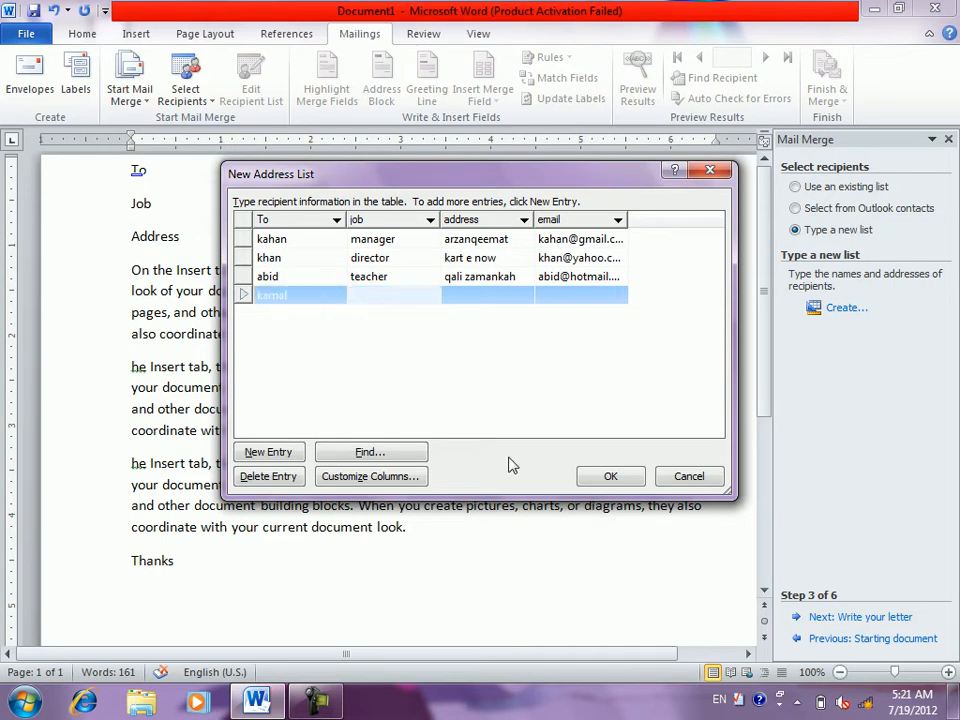
{"action": "type", "text": "worker"}
{"action": "key", "text": "Tab"}
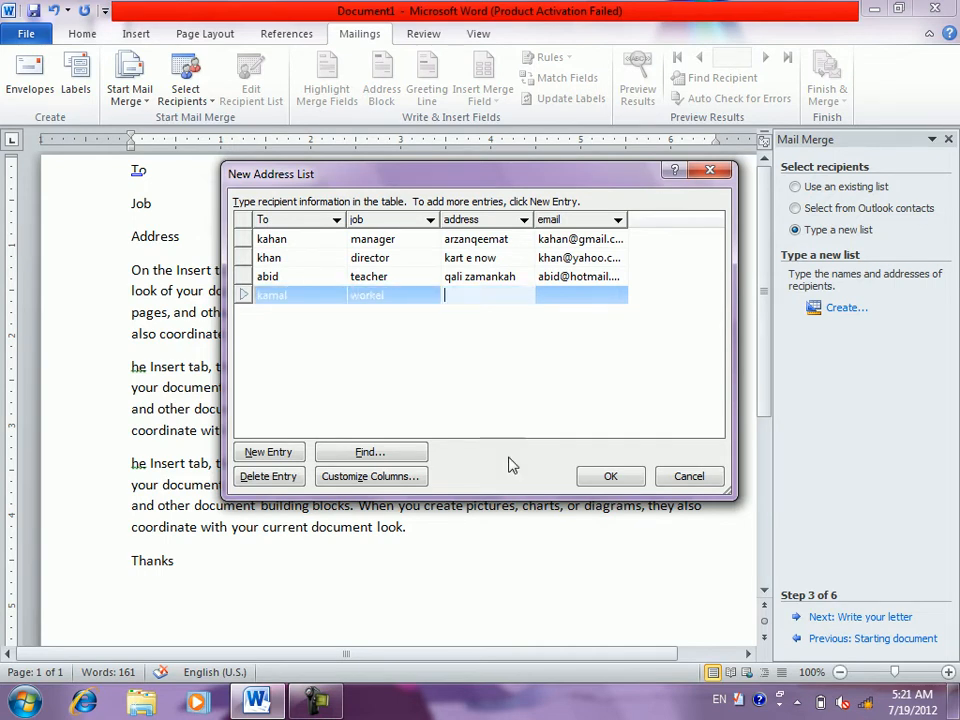
{"action": "type", "text": "bakr"}
{"action": "key", "text": "BackSpace"}
{"action": "key", "text": "BackSpace"}
{"action": "type", "text": "mi"}
{"action": "key", "text": "Tab"}
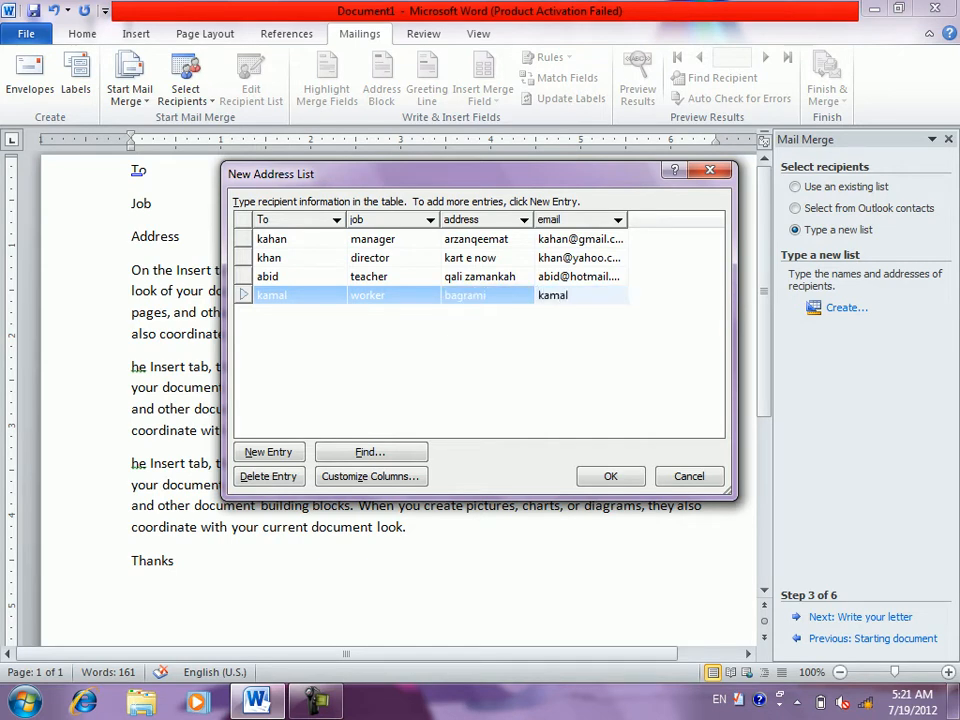
{"action": "key", "text": "Tab"}
- Enter another recipient with job 'teacher', their address and e-mail
{"action": "type", "text": "noor"}
{"action": "key", "text": "Tab"}
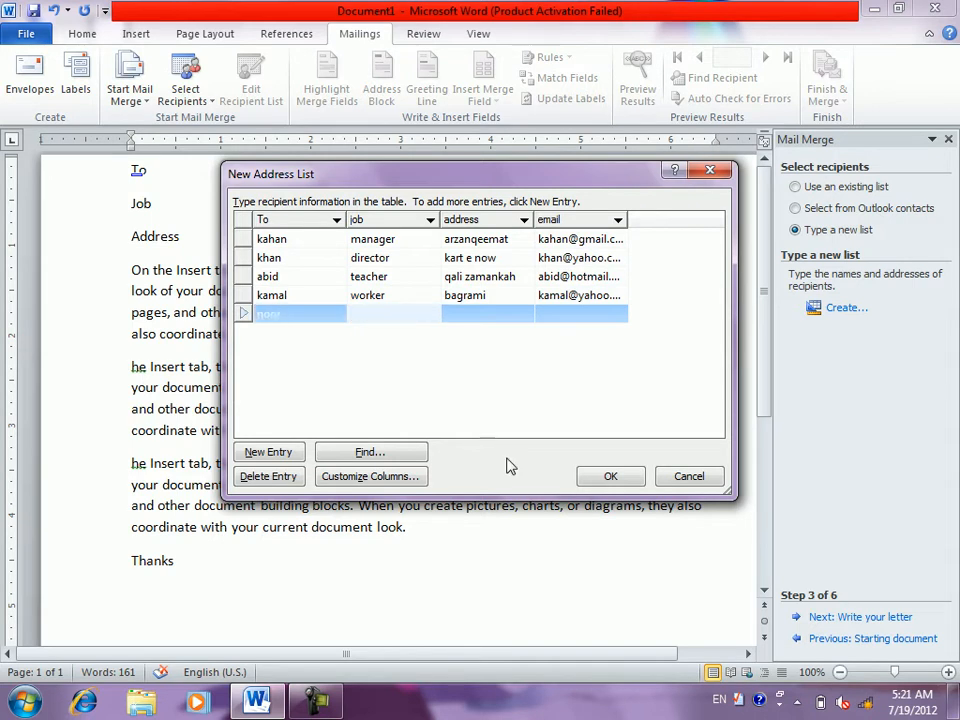
{"action": "type", "text": "teacher"}
{"action": "key", "text": "Tab"}
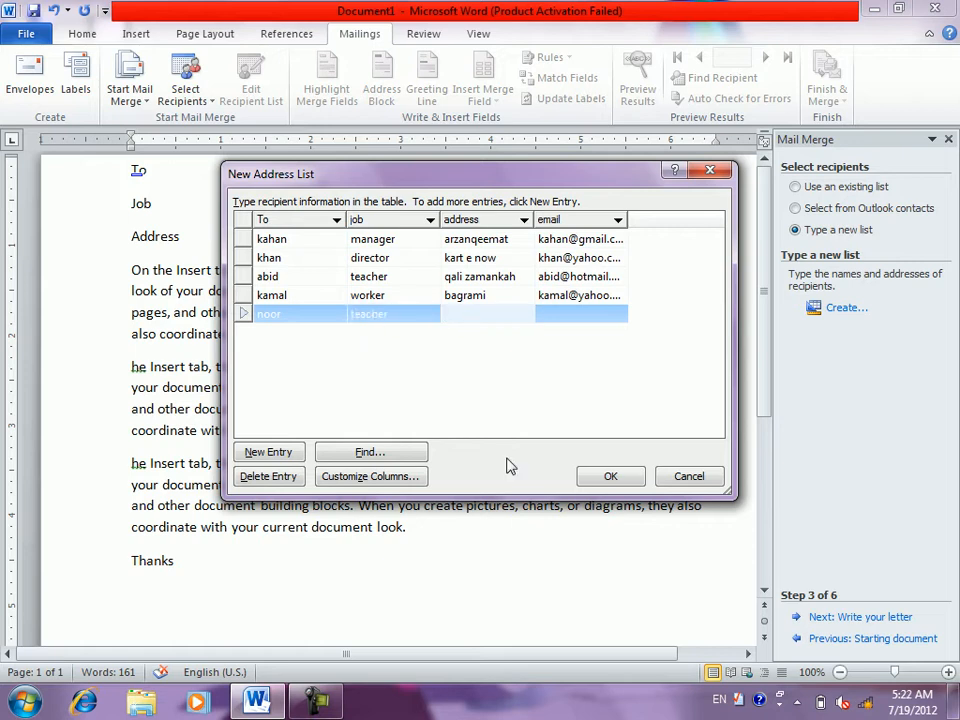
{"action": "type", "text": "kartenow"}
{"action": "key", "text": "Tab"}
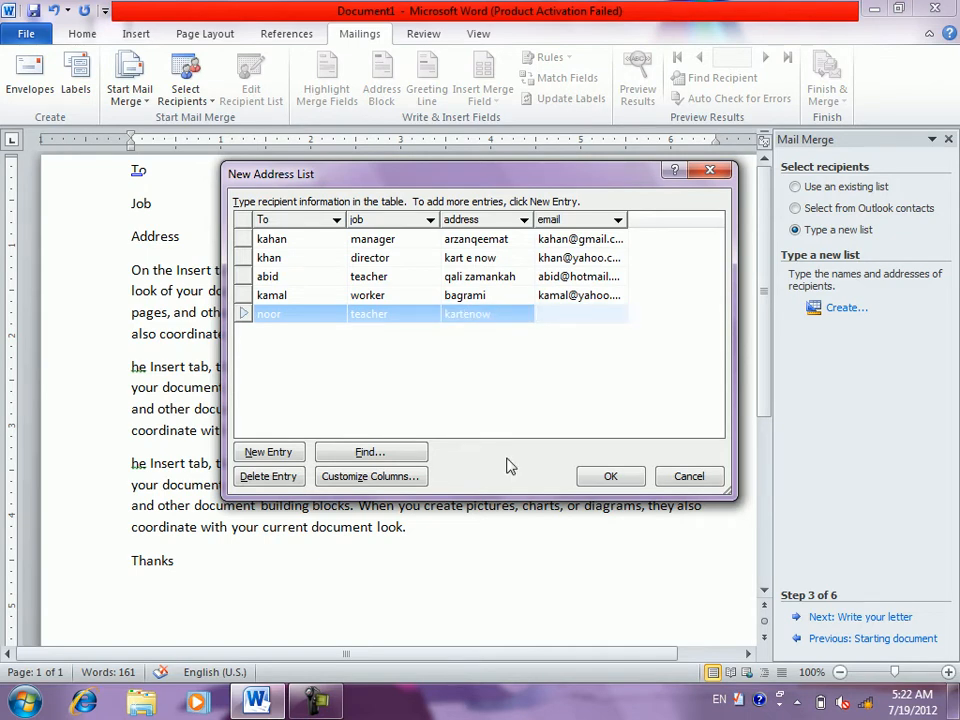
- Add a new entry for a teacher with their address and e-mail
{"action": "left_click", "coordinate": [399, 264]}
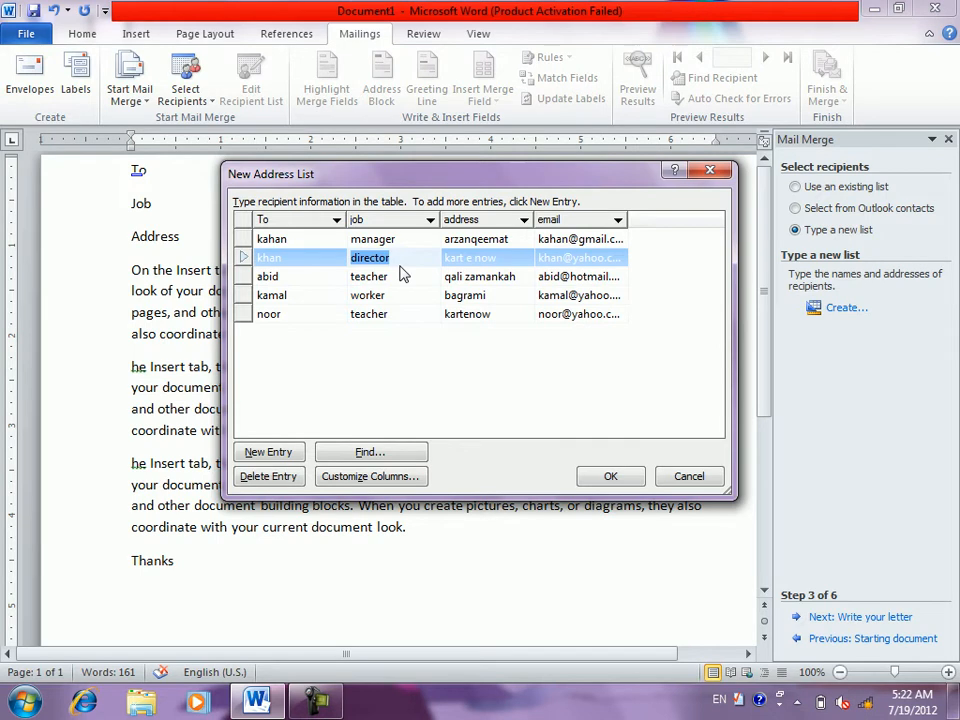
{"action": "left_click", "coordinate": [268, 452]}
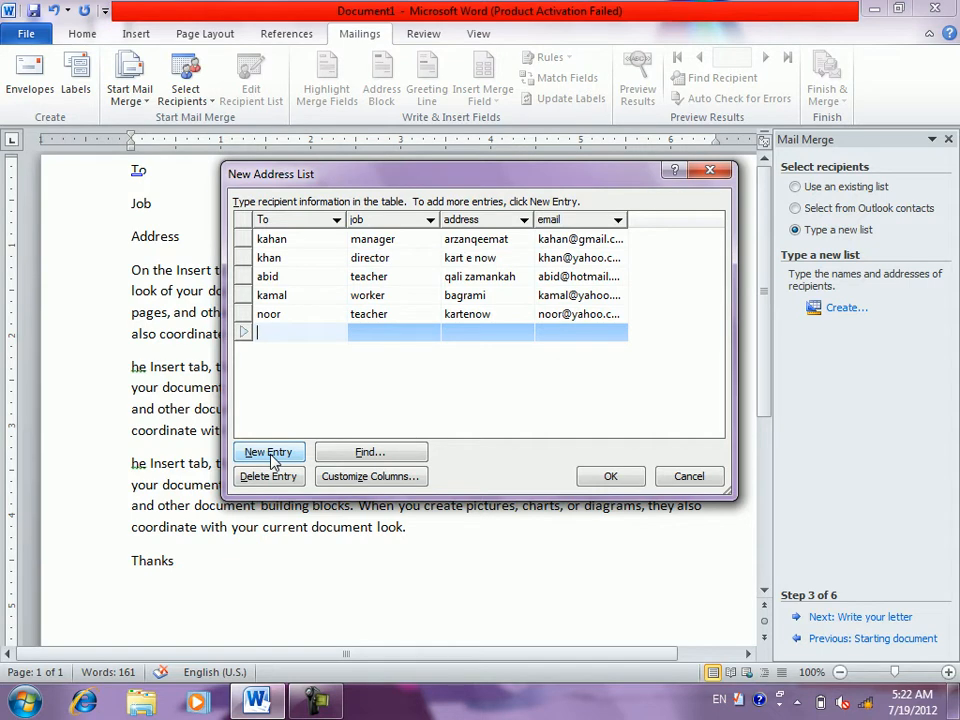
{"action": "type", "text": "wali"}
{"action": "key", "text": "Tab"}
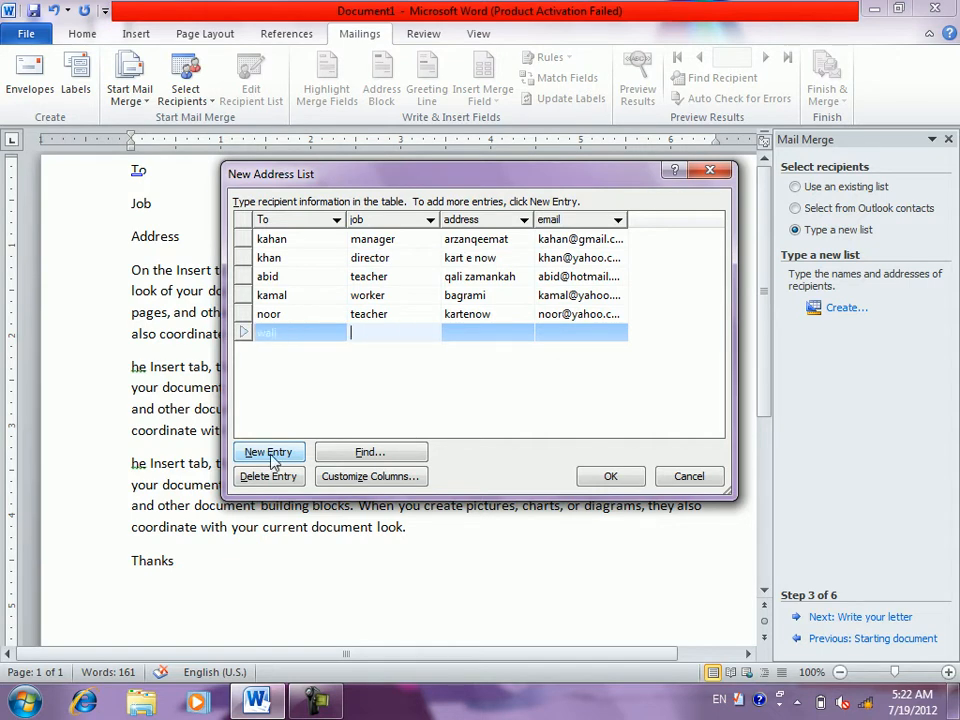
{"action": "type", "text": "teacher"}
{"action": "key", "text": "Tab"}
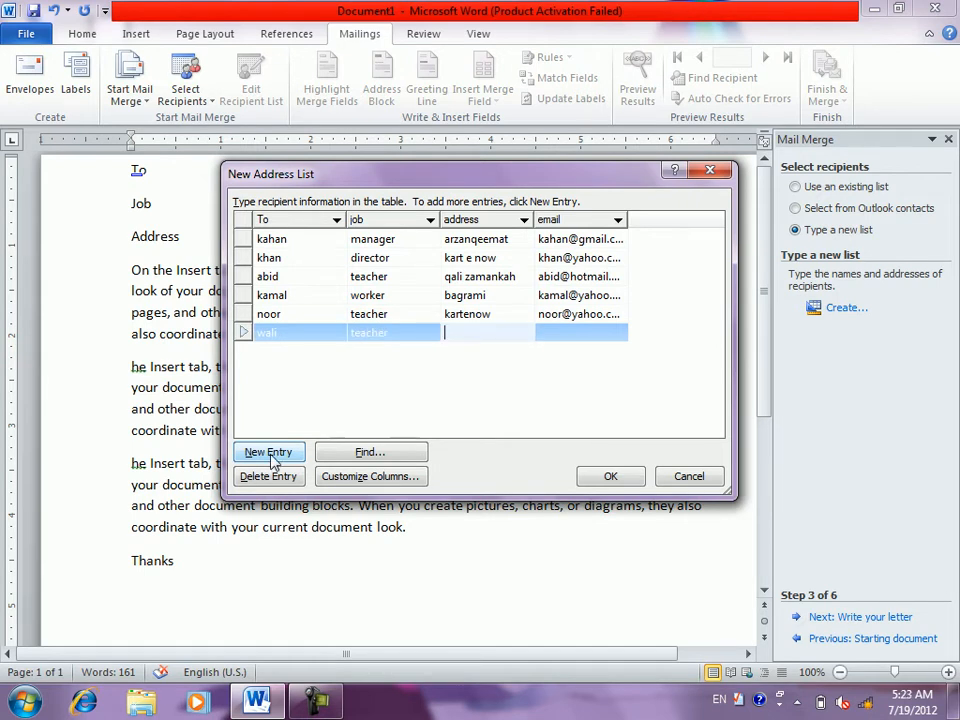
{"action": "type", "text": "arzanqeemat"}
{"action": "key", "text": "Tab"}
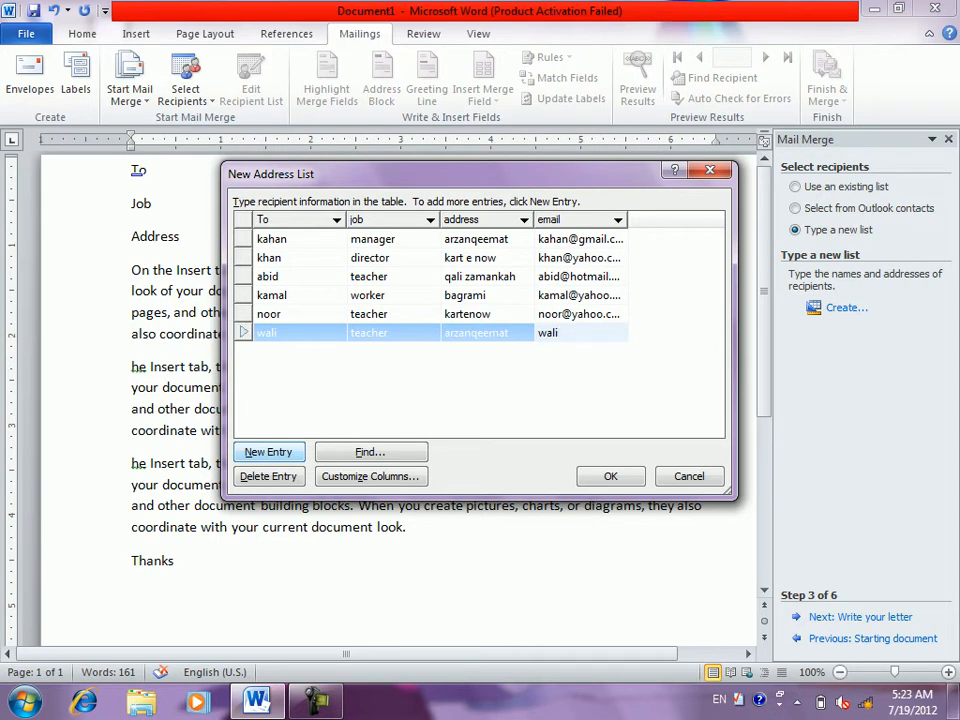
{"action": "left_click", "coordinate": [376, 456]}
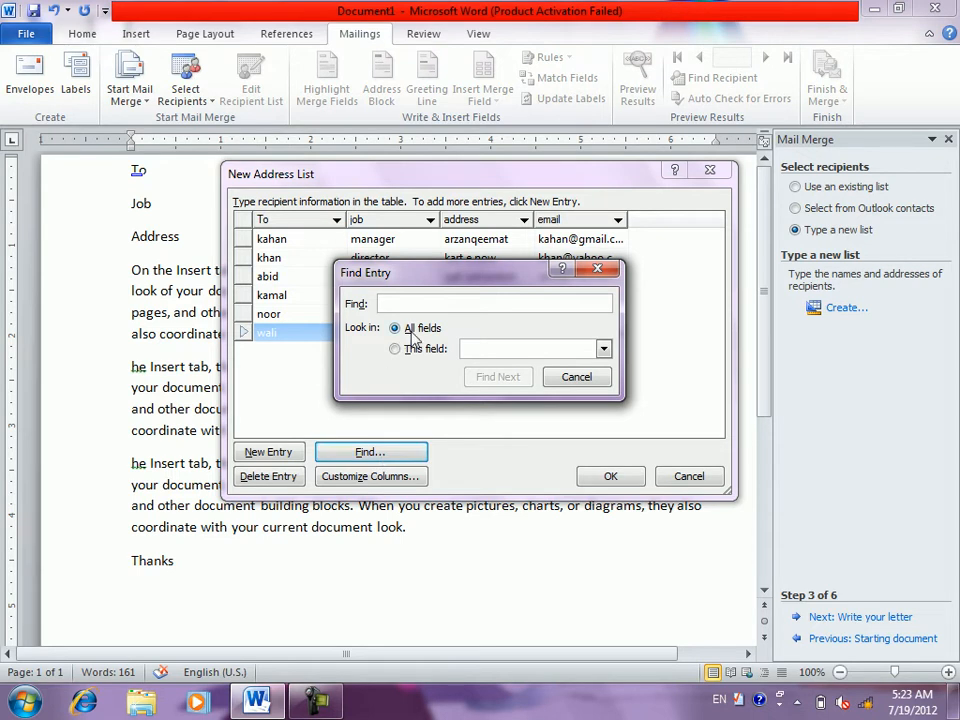
{"action": "left_click", "coordinate": [522, 354]}
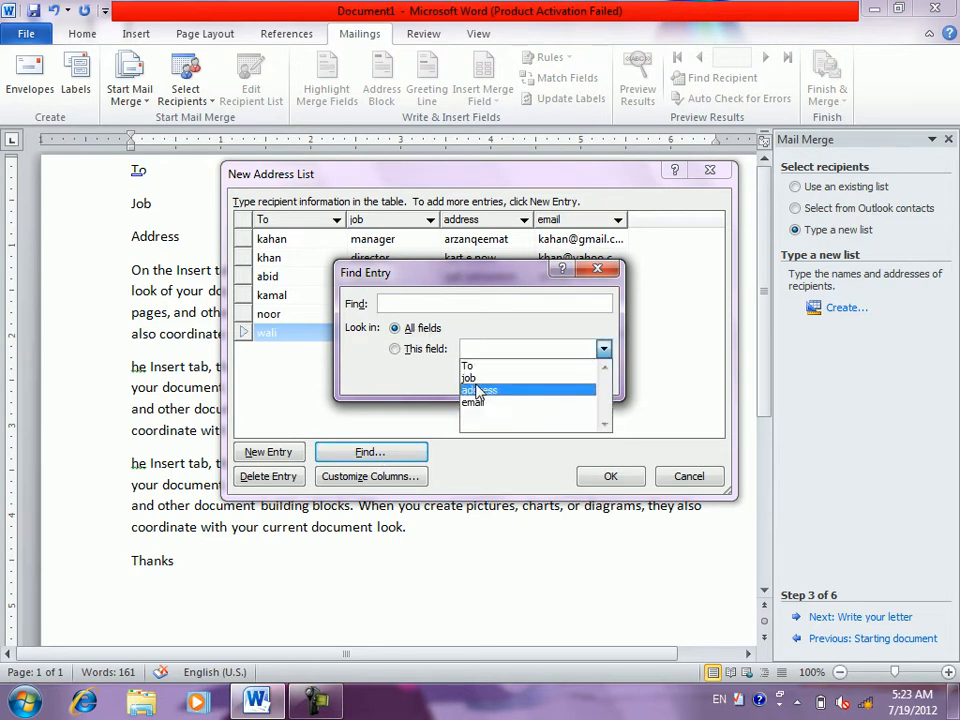
{"action": "left_click", "coordinate": [398, 390]}
{"action": "left_click", "coordinate": [395, 349]}
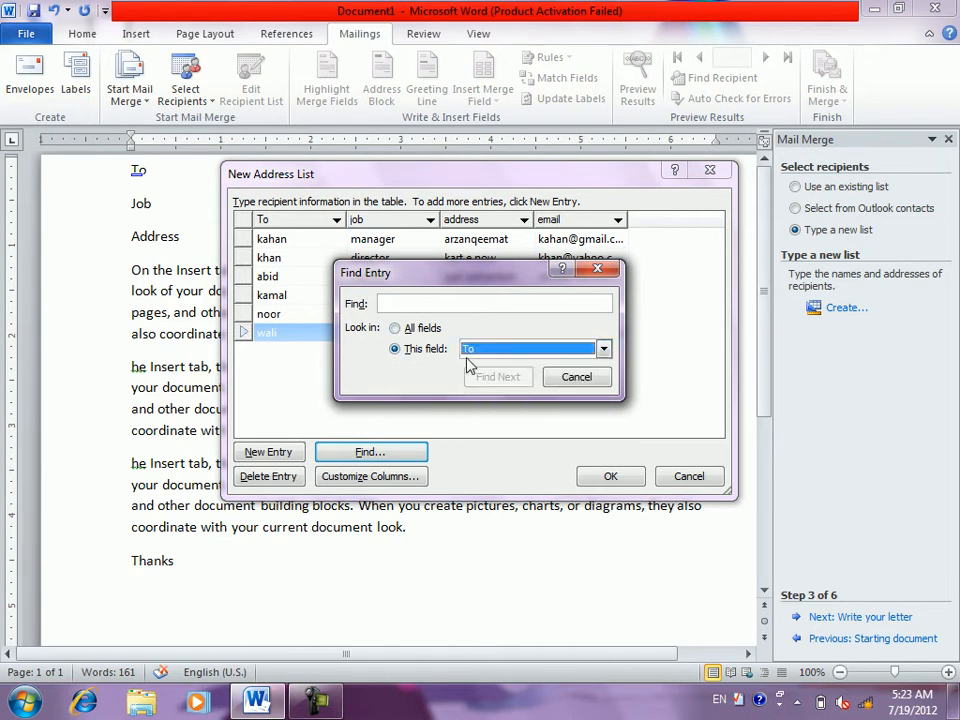
{"action": "left_click", "coordinate": [472, 352]}
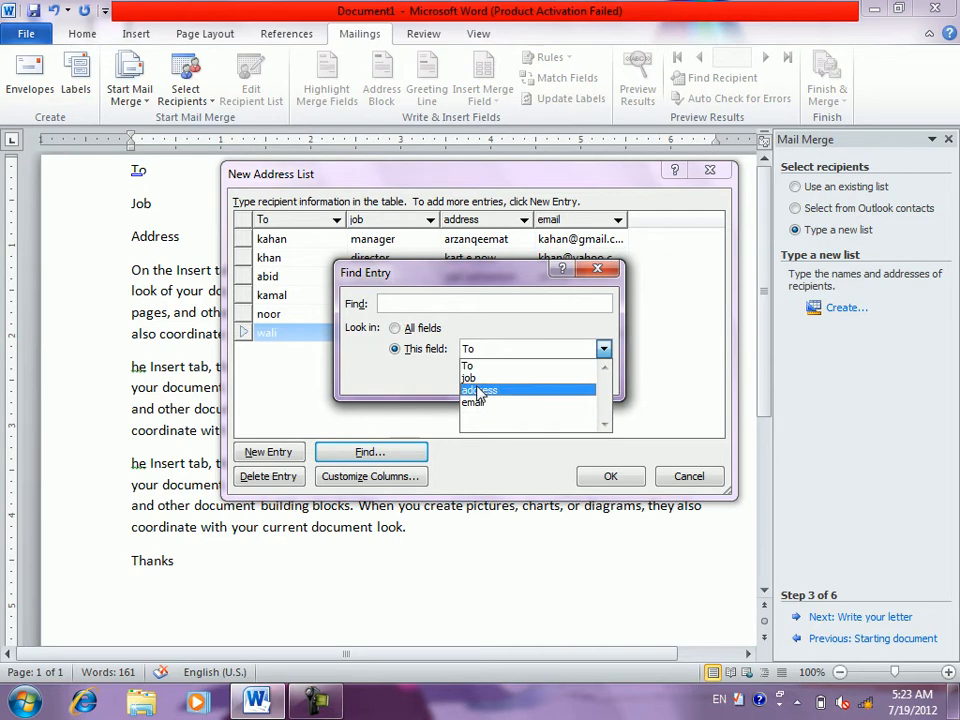
{"action": "left_click", "coordinate": [474, 281]}
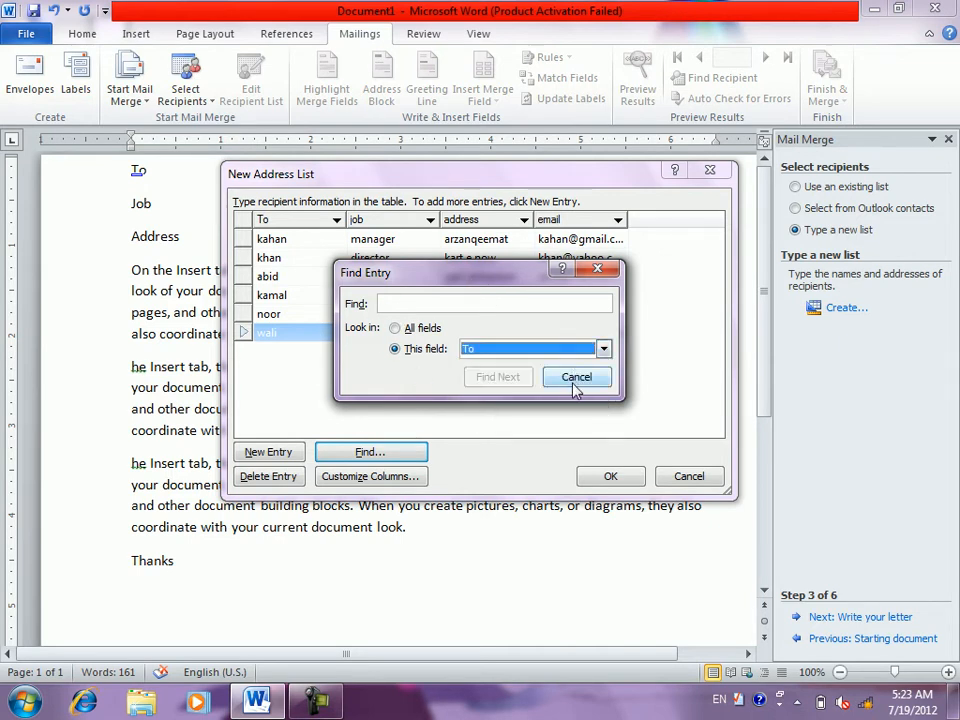
{"action": "left_click", "coordinate": [574, 378]}
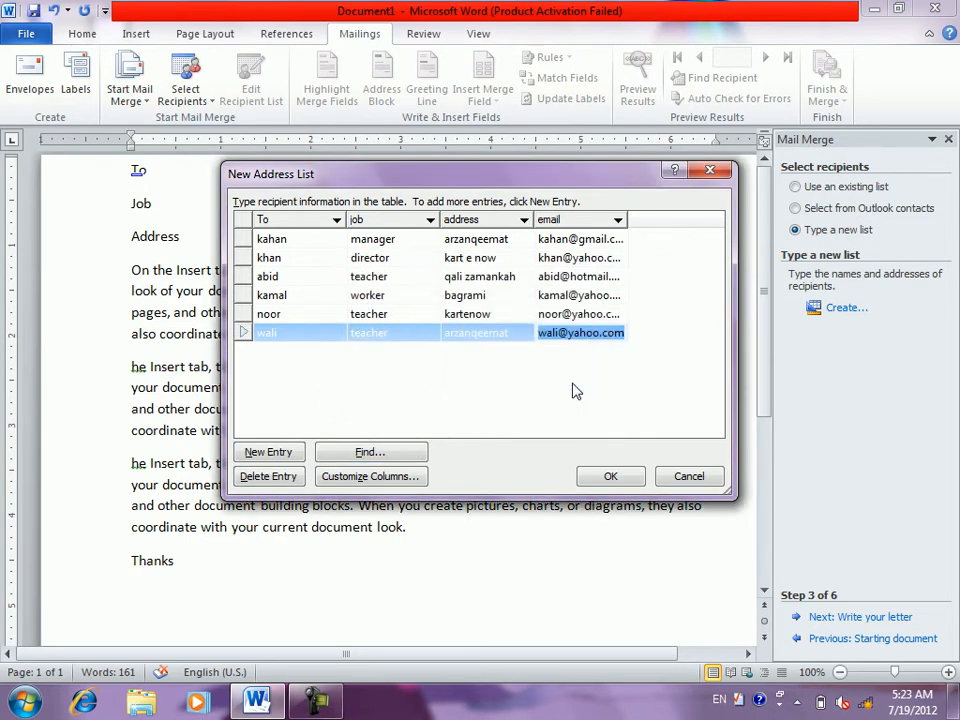
- Back out of deleting an entry and of Customize Columns, then confirm the six-recipient list
{"action": "left_click", "coordinate": [272, 480]}
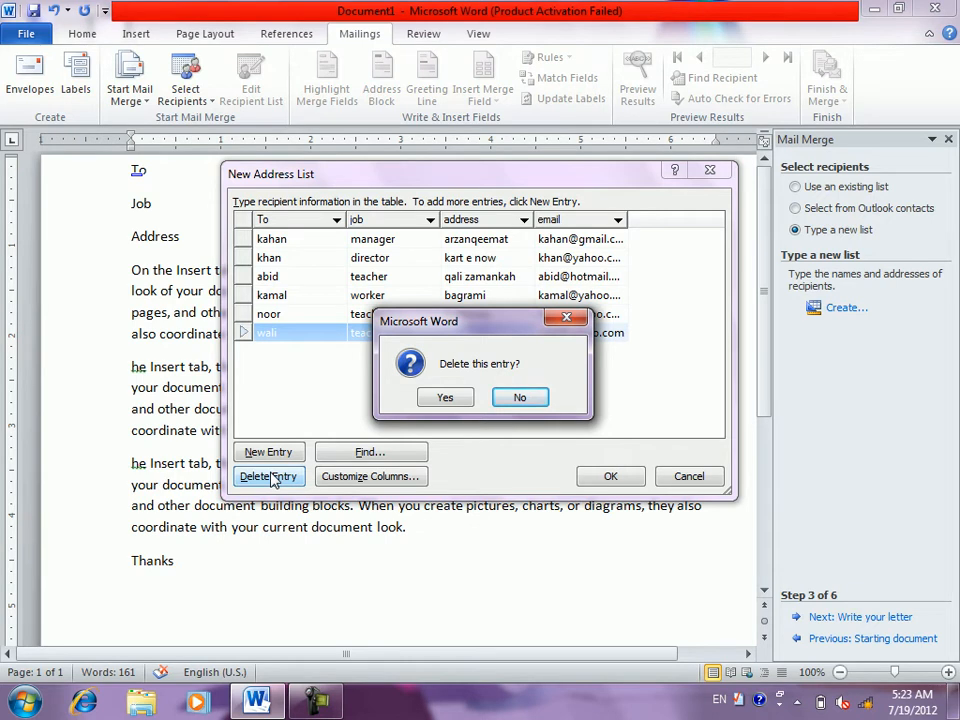
{"action": "left_click", "coordinate": [522, 396]}
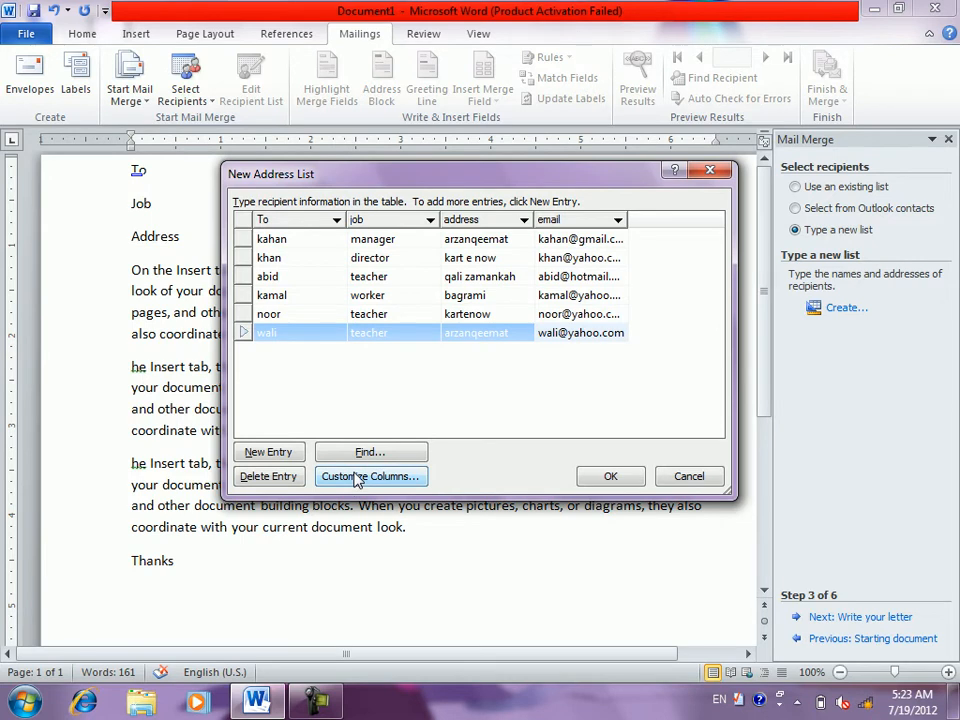
{"action": "left_click", "coordinate": [357, 478]}
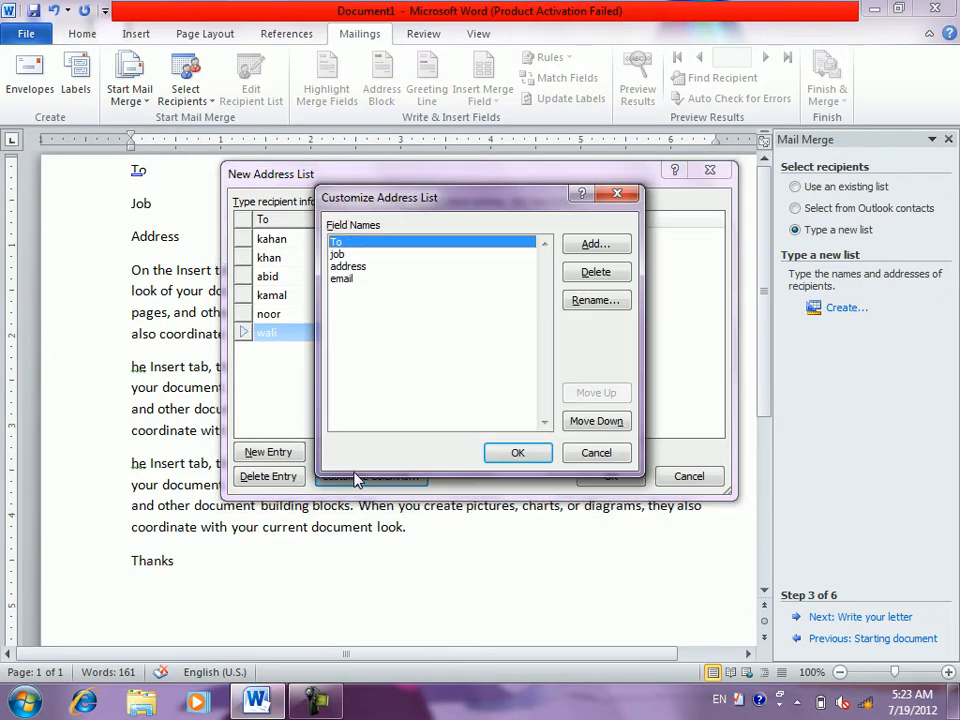
{"action": "left_click", "coordinate": [596, 452]}
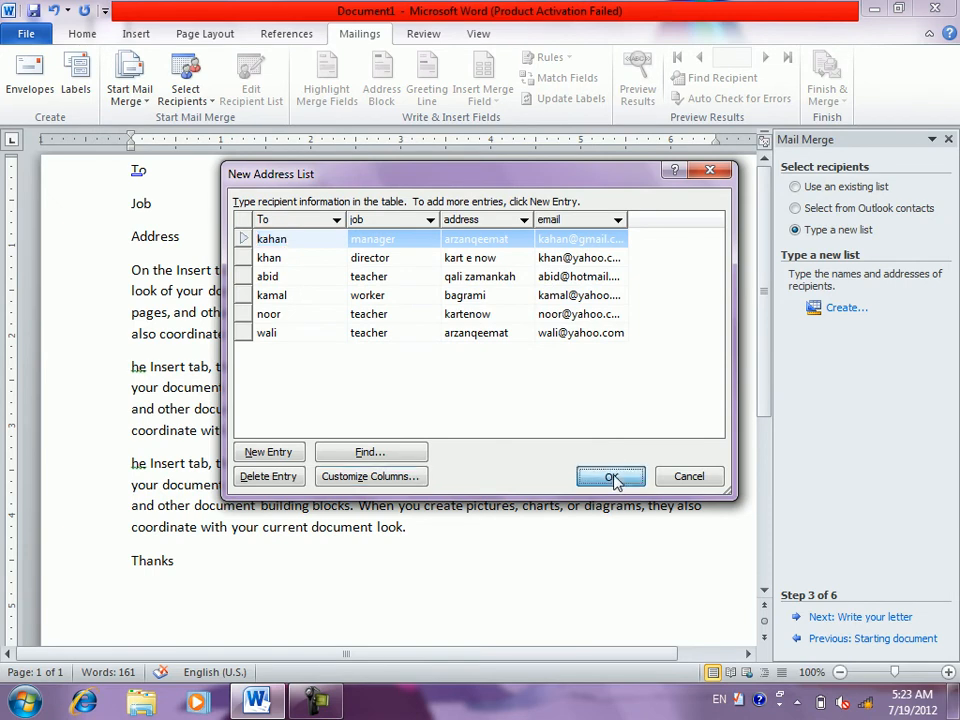
{"action": "left_click", "coordinate": [611, 477]}
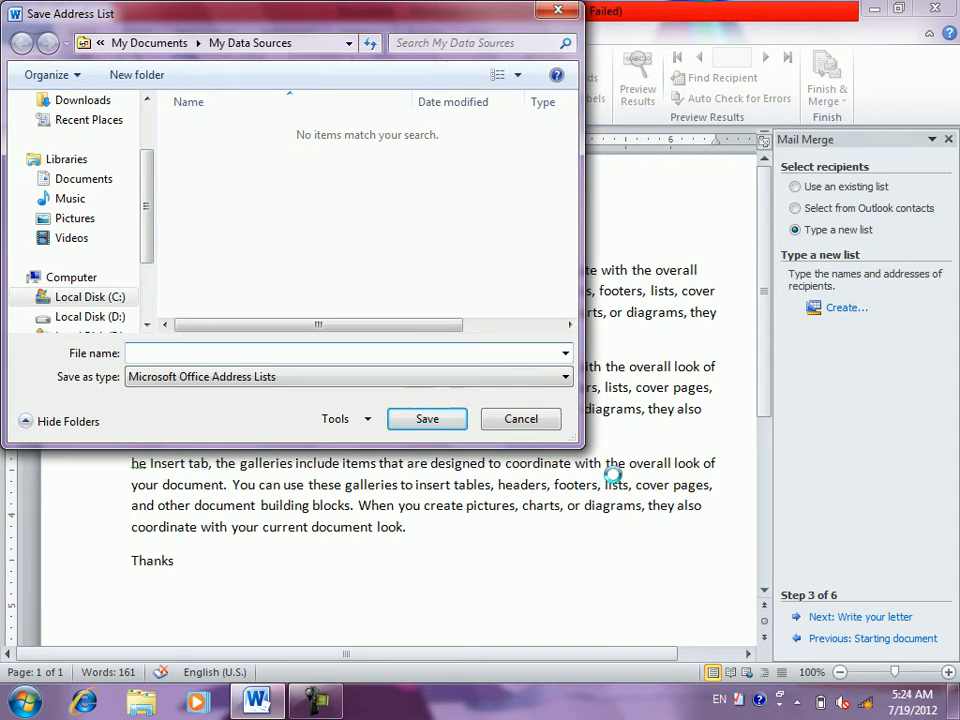
- Save the new address list under the file name khan
{"action": "type", "text": "khan"}
{"action": "key", "text": "Return"}
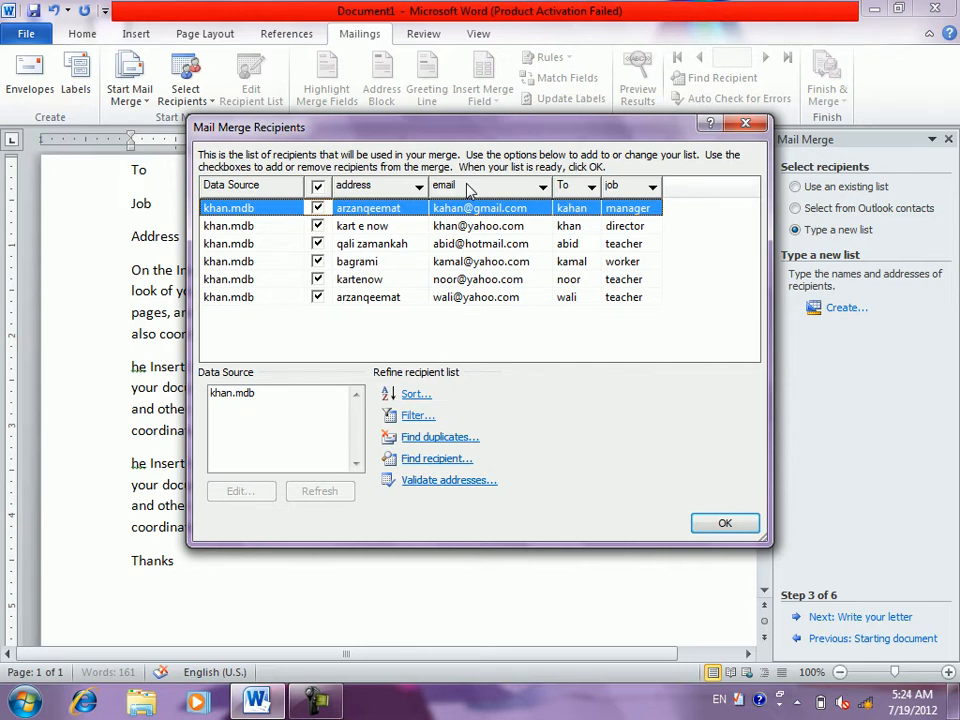
{"action": "left_click", "coordinate": [329, 228]}
{"action": "left_click", "coordinate": [327, 227]}
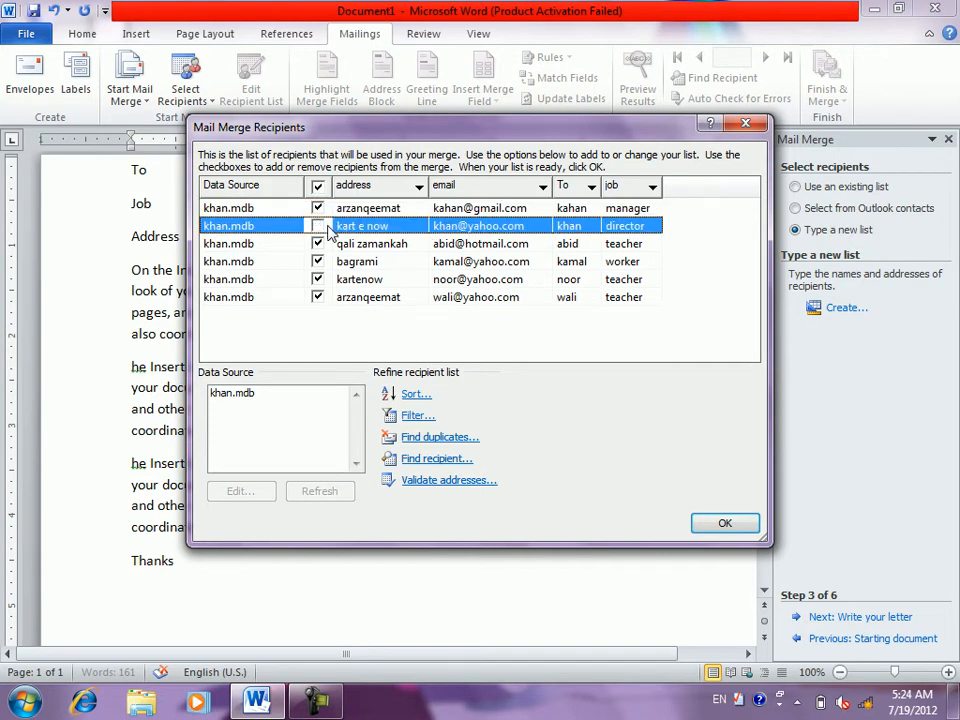
{"action": "left_click", "coordinate": [318, 226]}
- Sort the recipient list by the To field in ascending order
{"action": "left_click", "coordinate": [413, 397]}
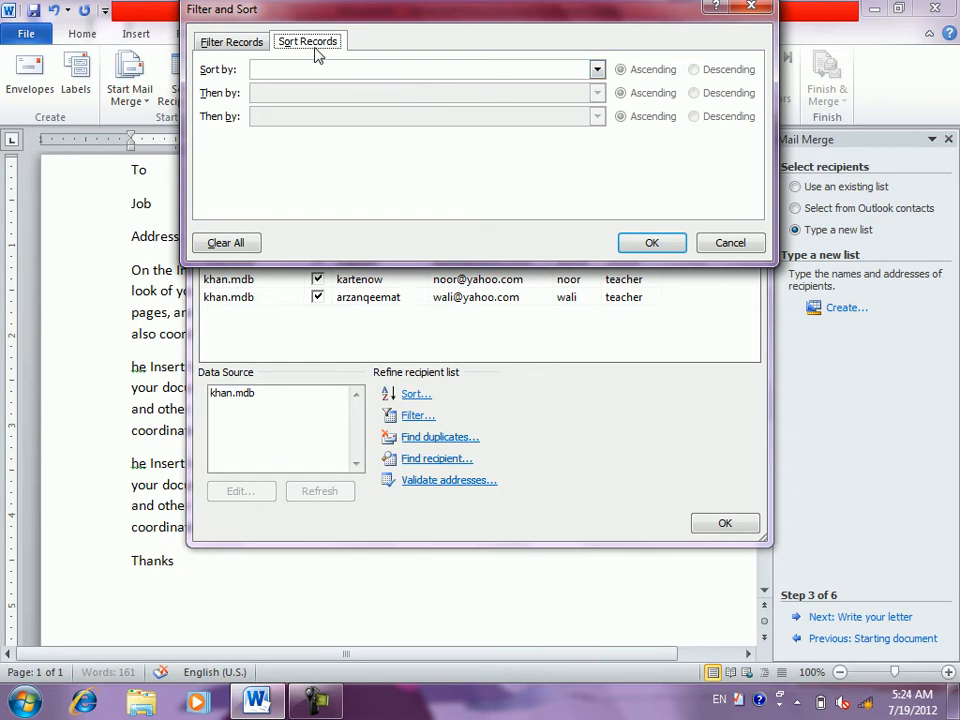
{"action": "left_click", "coordinate": [423, 69]}
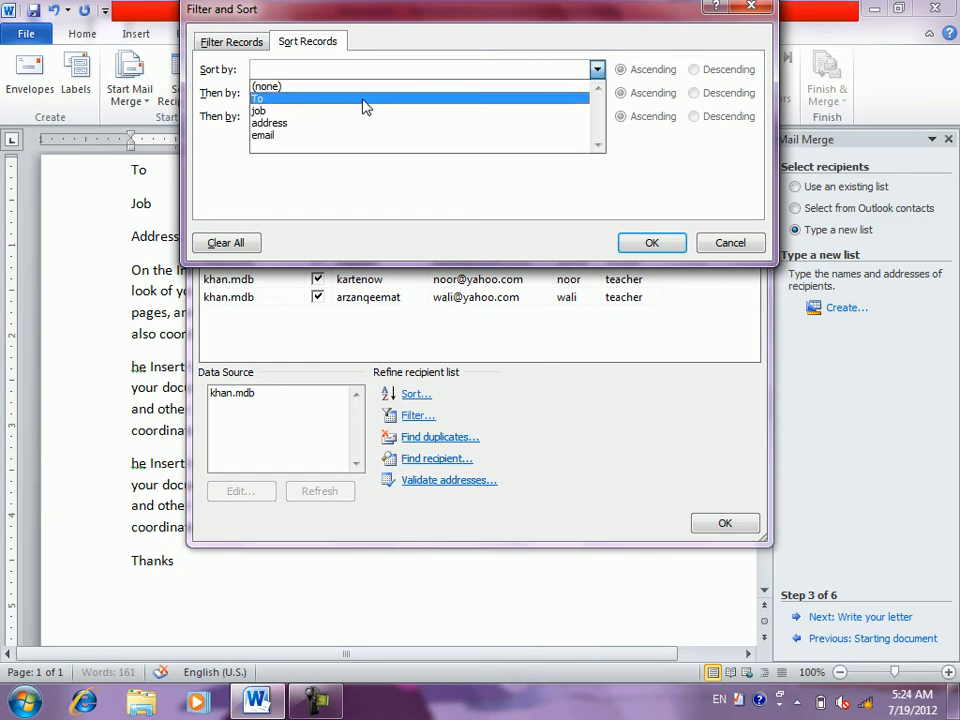
{"action": "left_click", "coordinate": [363, 99]}
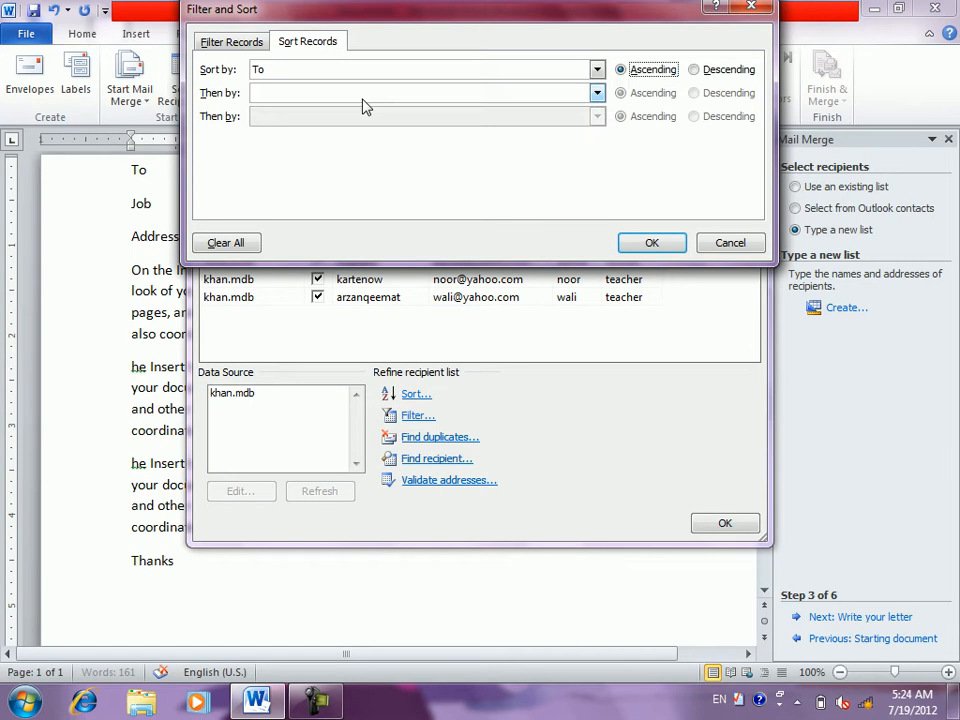
{"action": "left_click", "coordinate": [654, 244]}
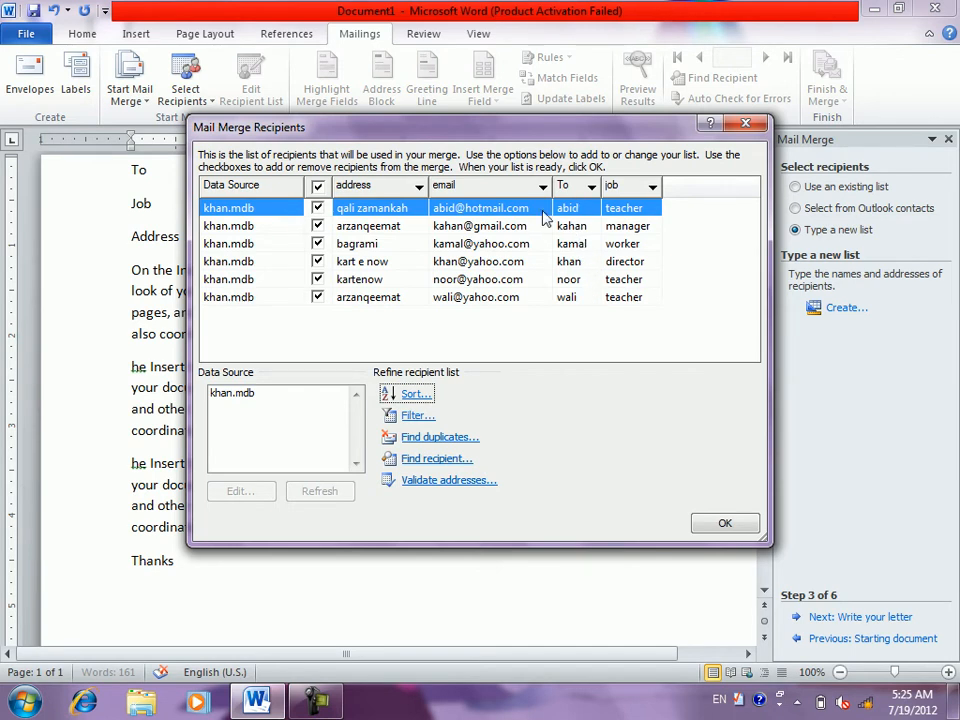
- Re-sort the recipients by To in descending order
{"action": "left_click", "coordinate": [411, 400]}
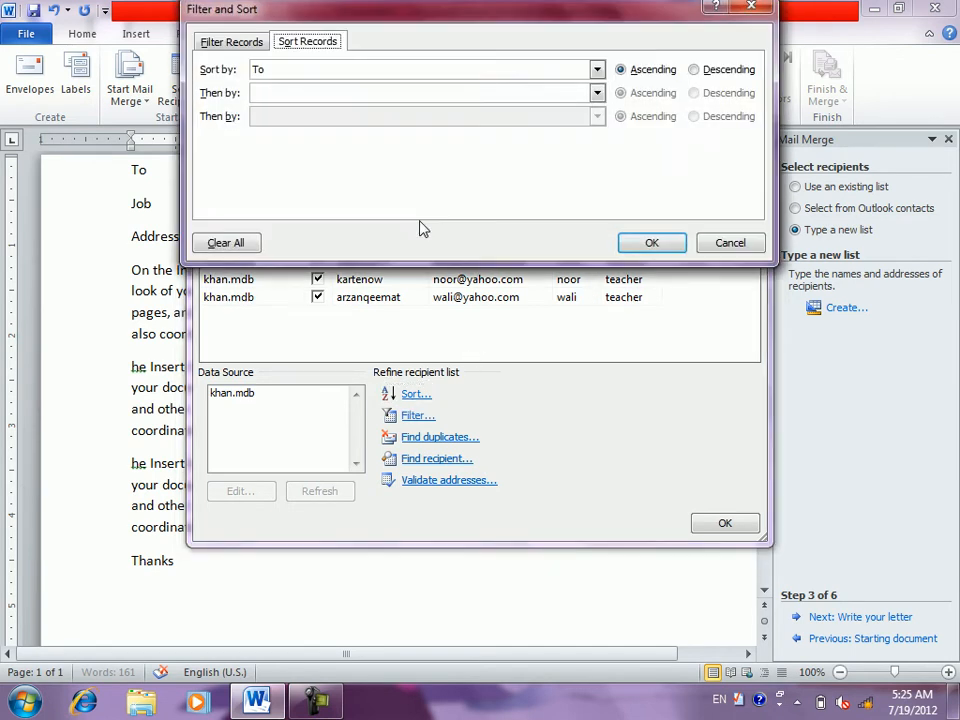
{"action": "left_click", "coordinate": [693, 69]}
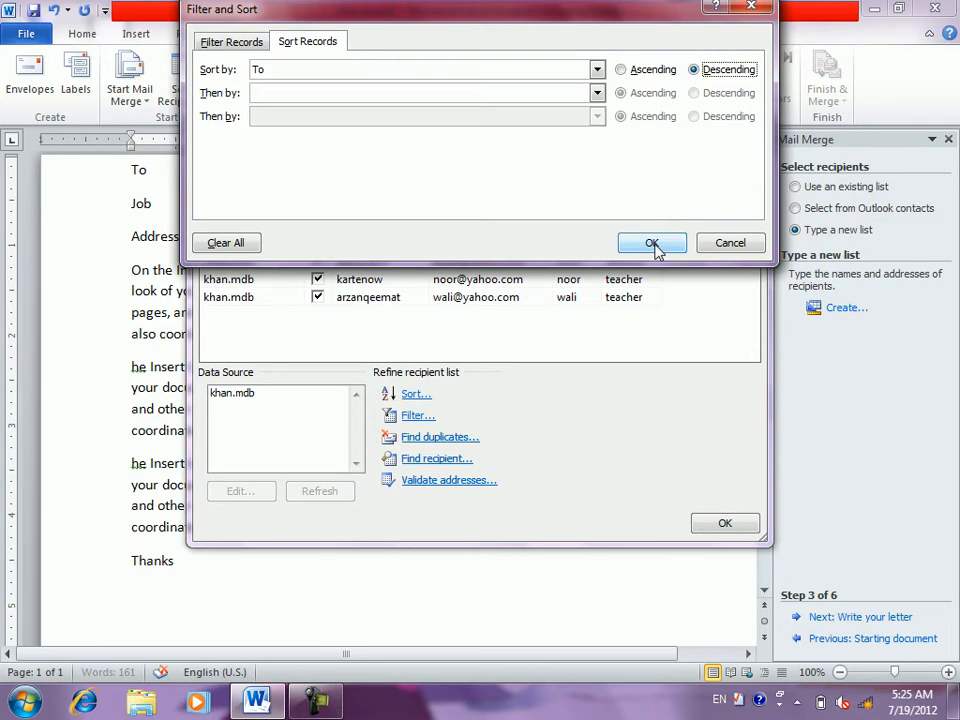
{"action": "left_click", "coordinate": [652, 245]}
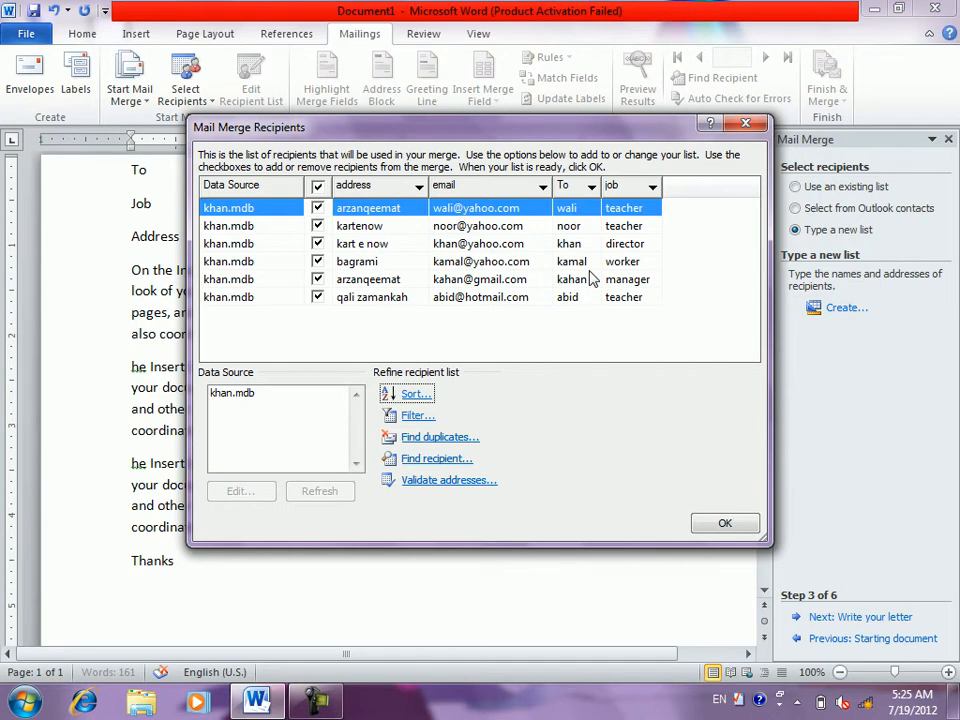
- Filter the recipients to those whose To field equals kamal
{"action": "left_click", "coordinate": [416, 416]}
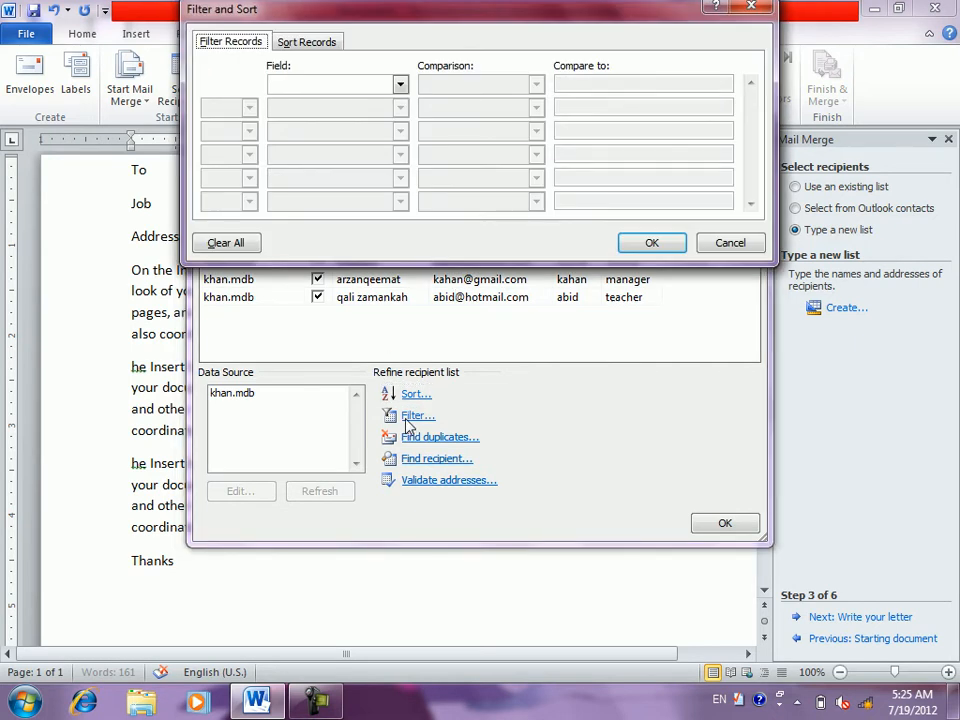
{"action": "left_click", "coordinate": [399, 88]}
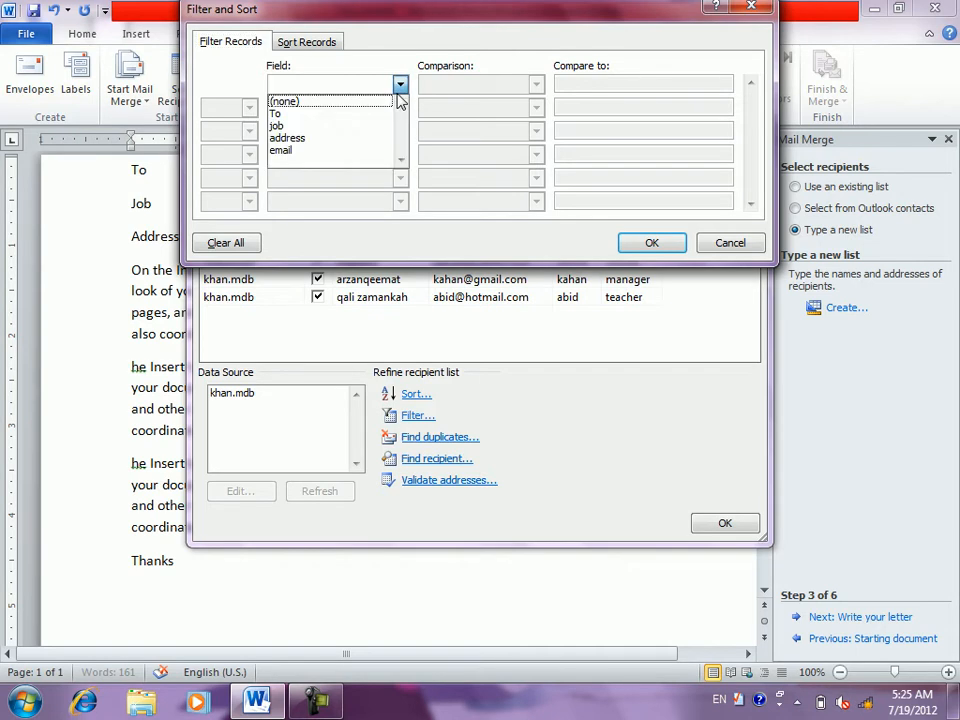
{"action": "left_click", "coordinate": [328, 116]}
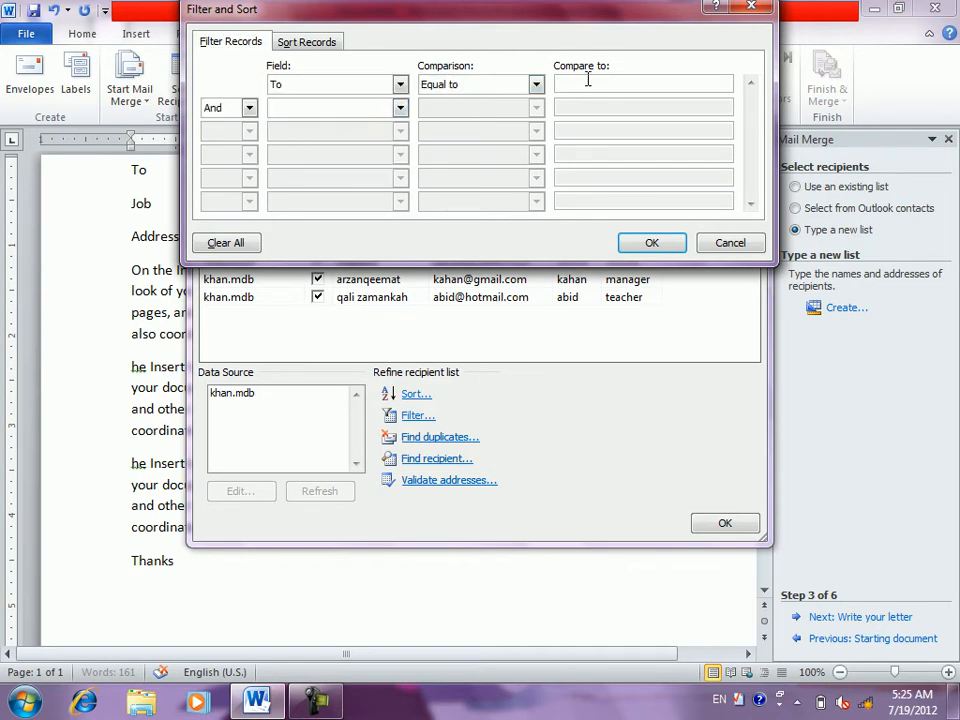
{"action": "type", "text": "kamal"}
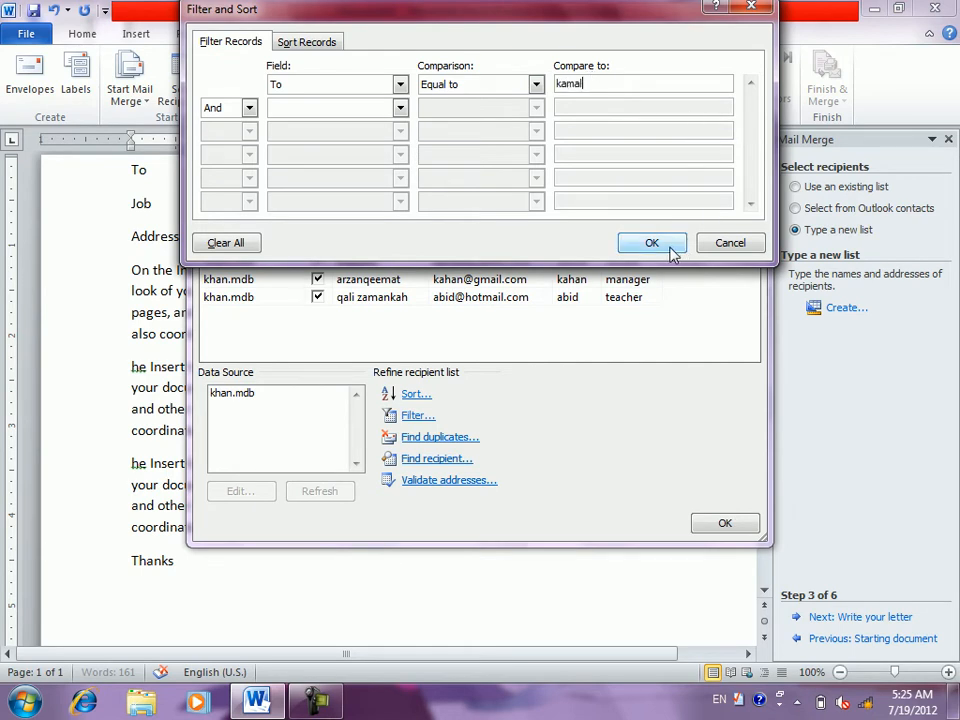
{"action": "left_click", "coordinate": [671, 249]}
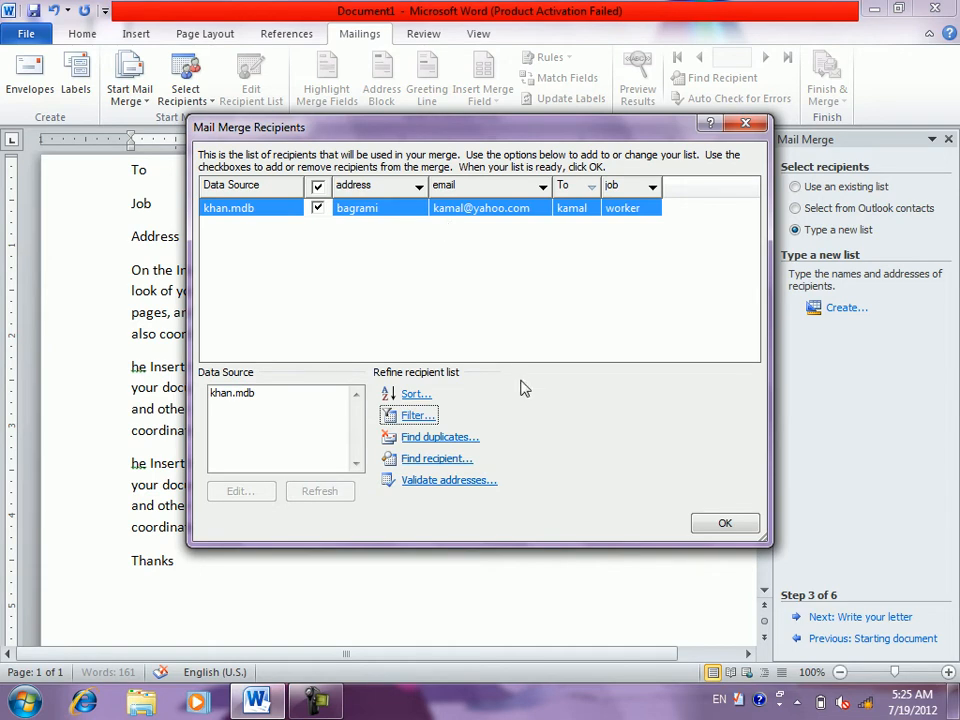
- Clear the filter by setting its field back to (none)
{"action": "left_click", "coordinate": [411, 424]}
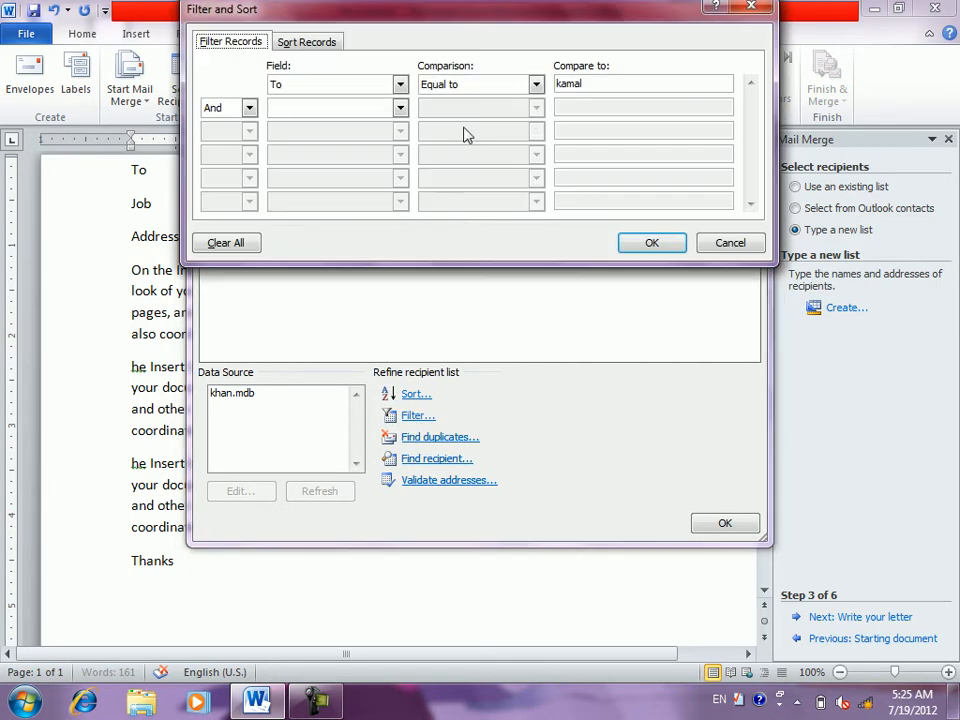
{"action": "left_click", "coordinate": [463, 88]}
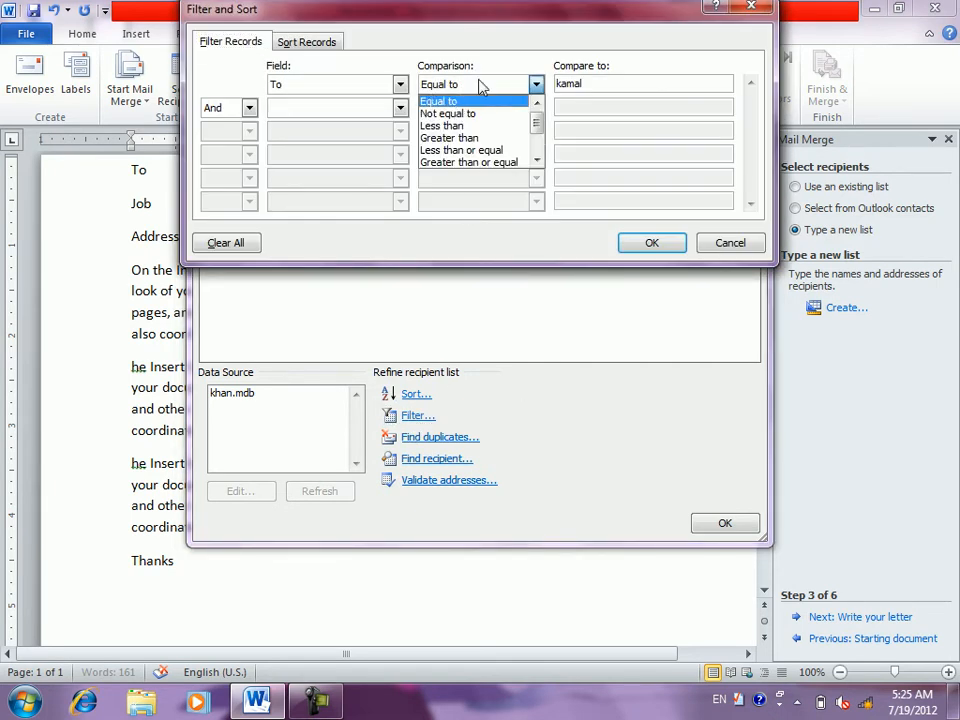
{"action": "left_click", "coordinate": [399, 85]}
{"action": "left_click", "coordinate": [399, 85]}
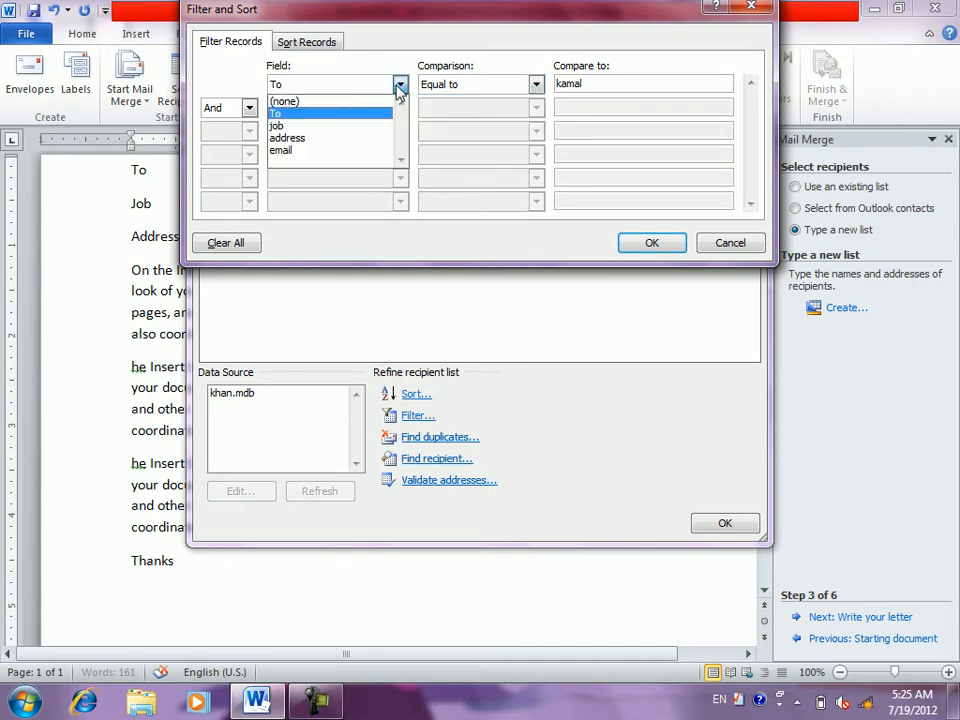
{"action": "left_click", "coordinate": [325, 100]}
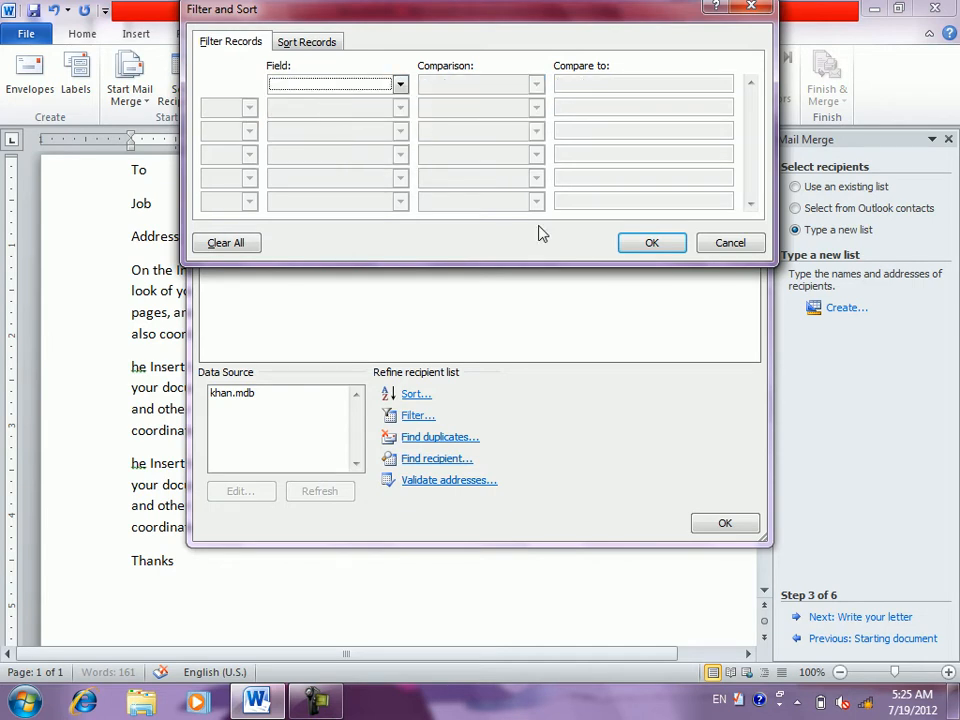
{"action": "left_click", "coordinate": [636, 242]}
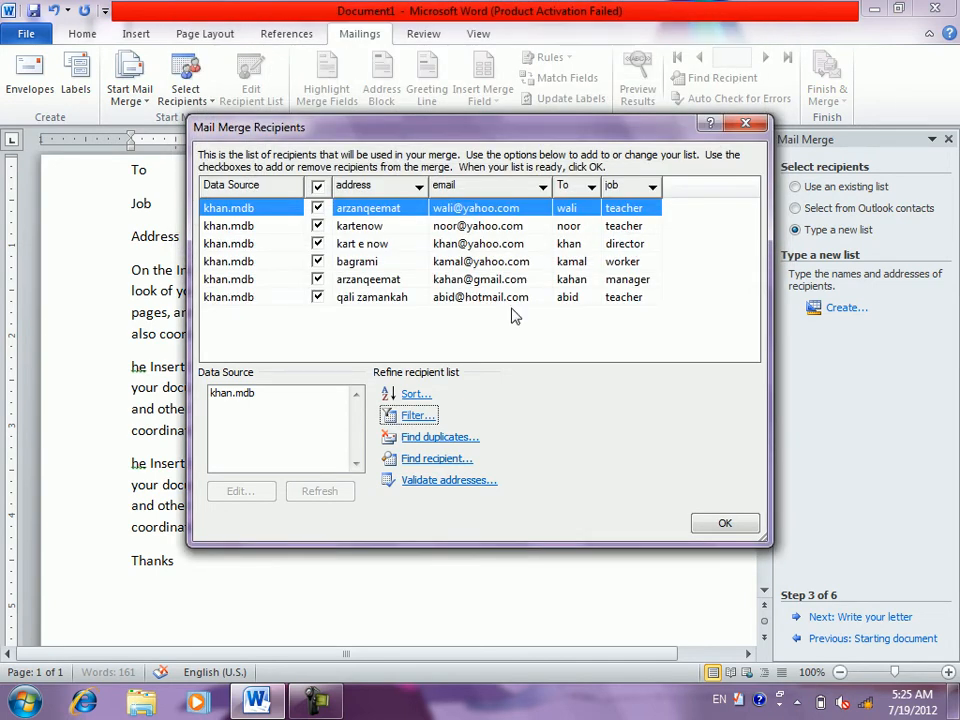
{"action": "left_click", "coordinate": [431, 439]}
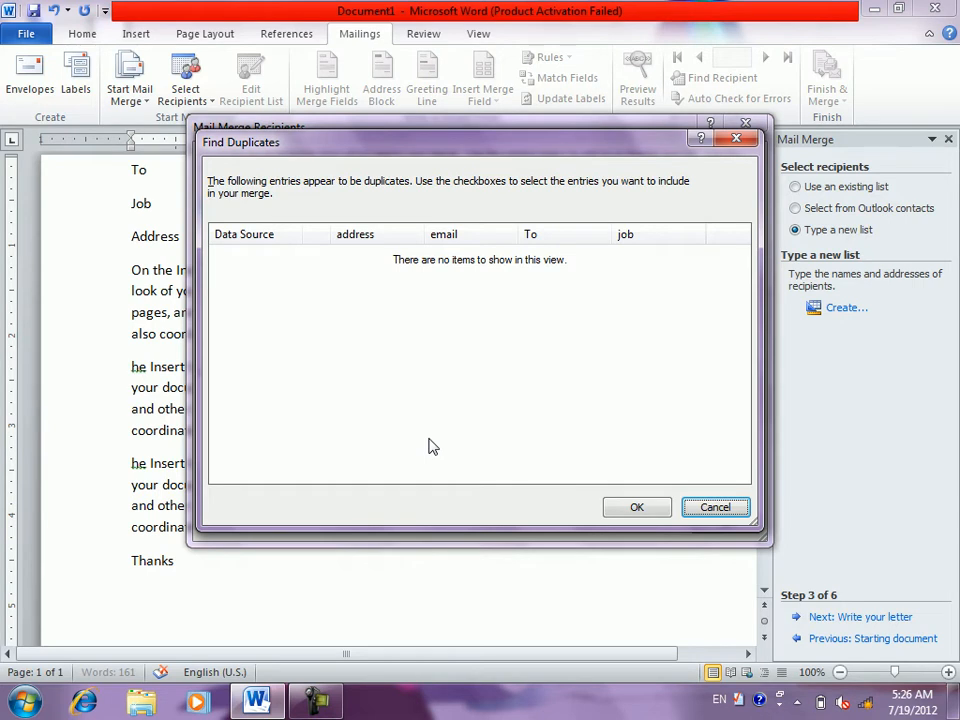
{"action": "left_click", "coordinate": [727, 507]}
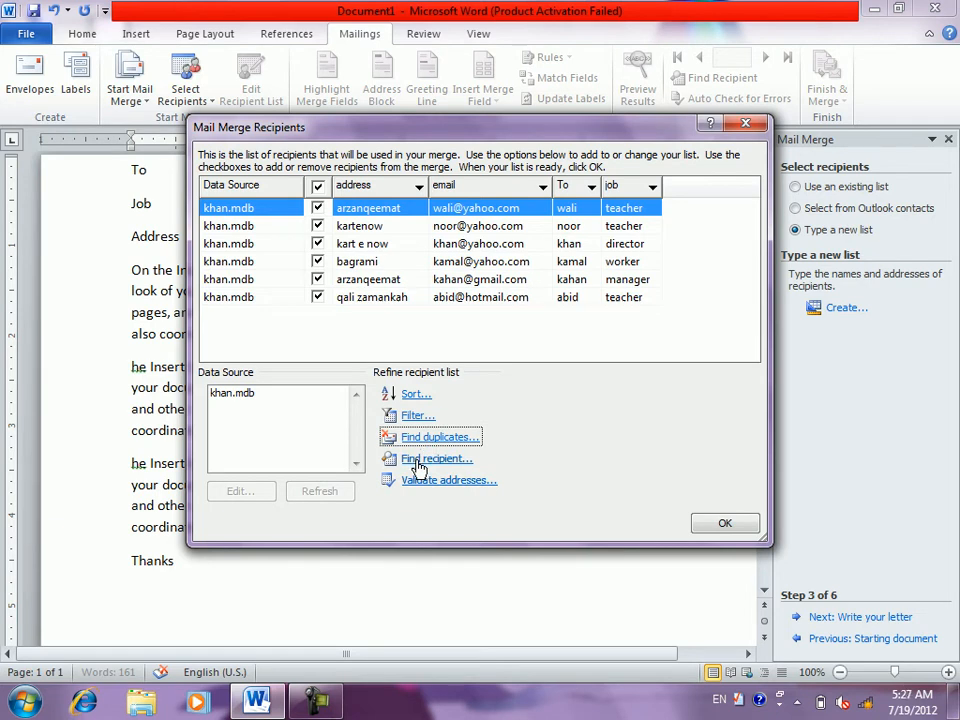
- Search the To field for the recipient noor, then close the search
{"action": "left_click", "coordinate": [418, 469]}
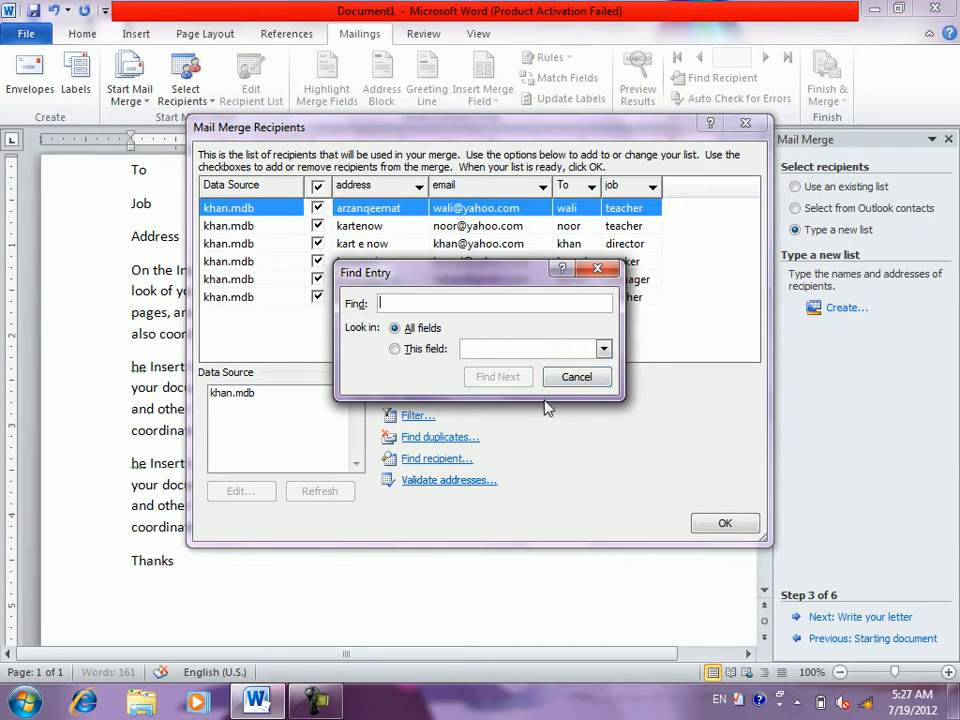
{"action": "left_click", "coordinate": [440, 351]}
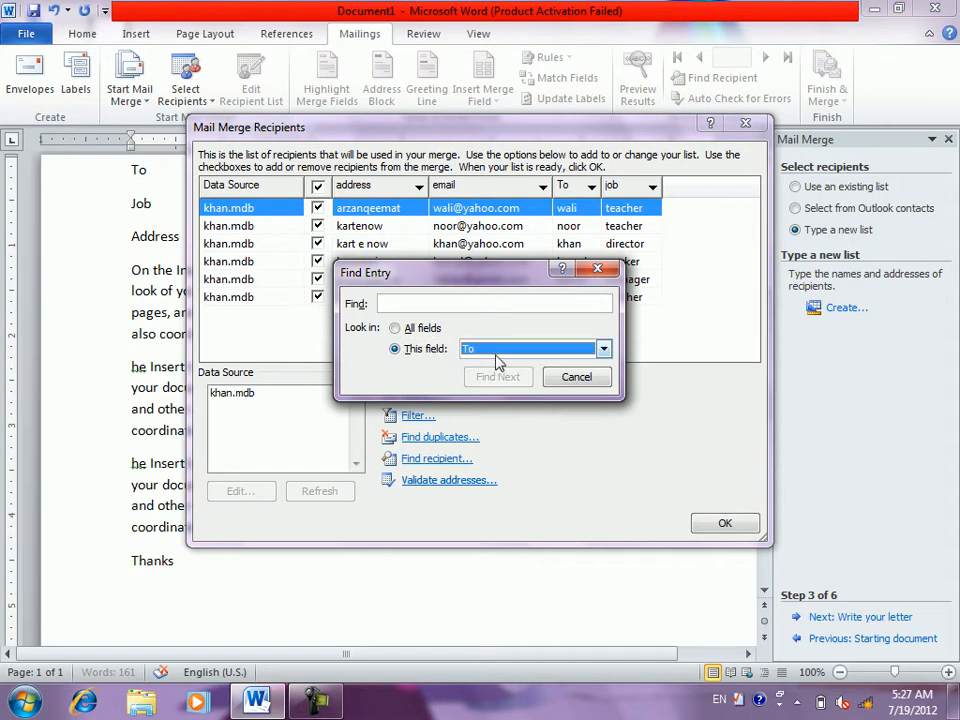
{"action": "left_click", "coordinate": [441, 303]}
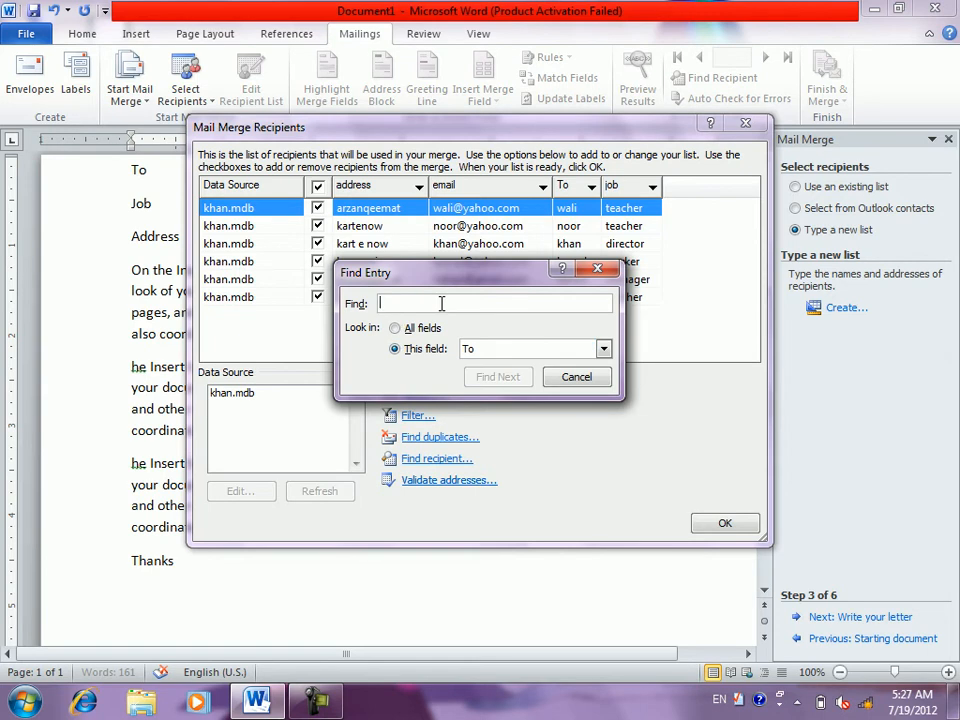
{"action": "type", "text": "noor"}
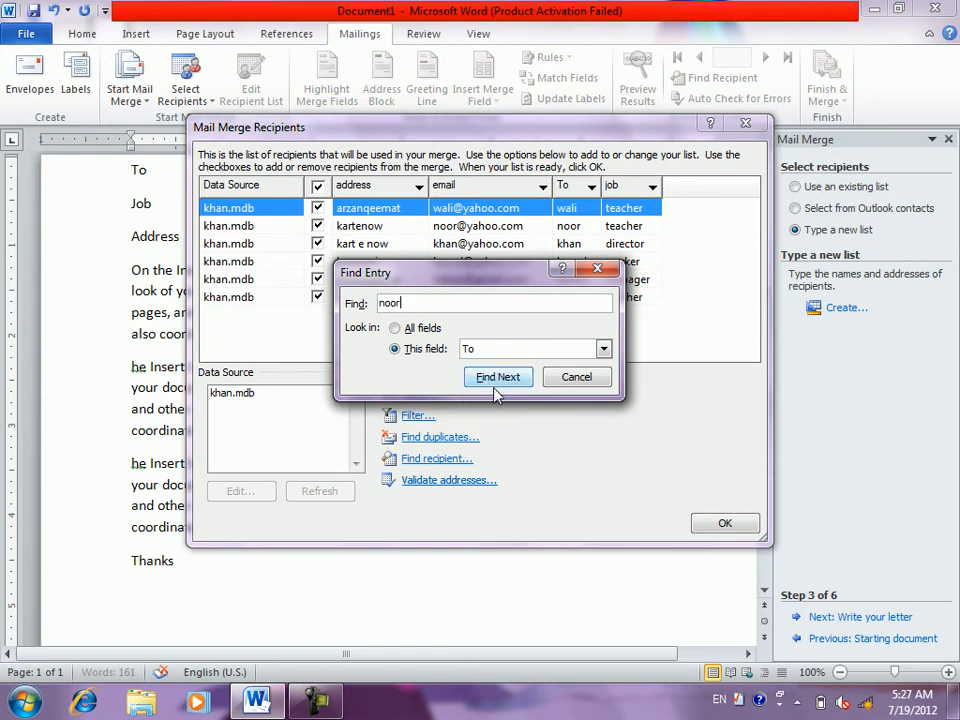
{"action": "left_click", "coordinate": [495, 380]}
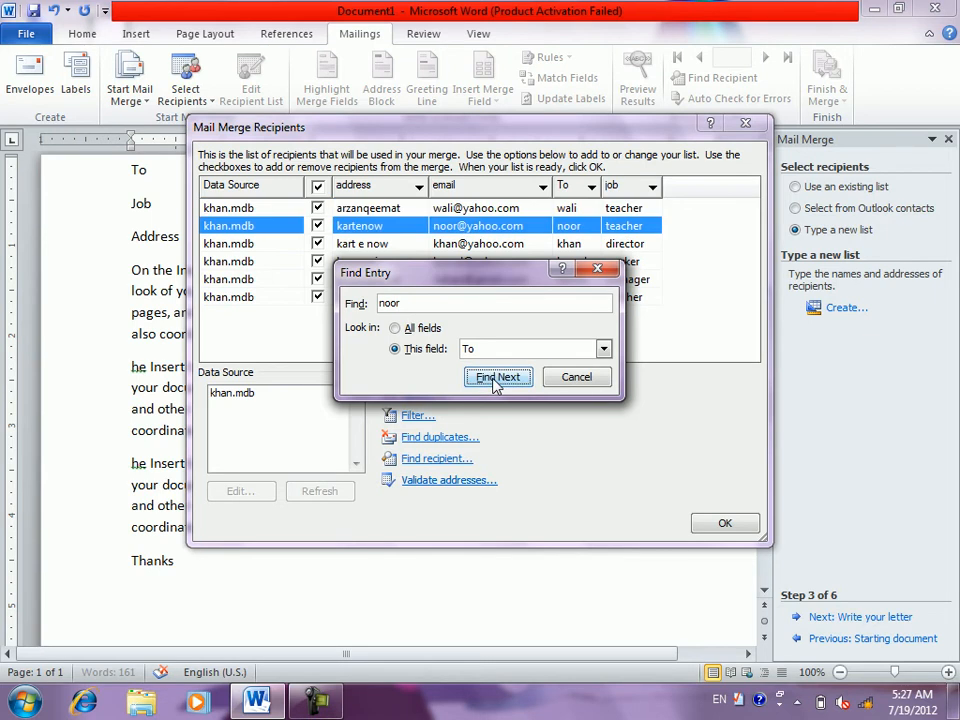
{"action": "left_click", "coordinate": [588, 380]}
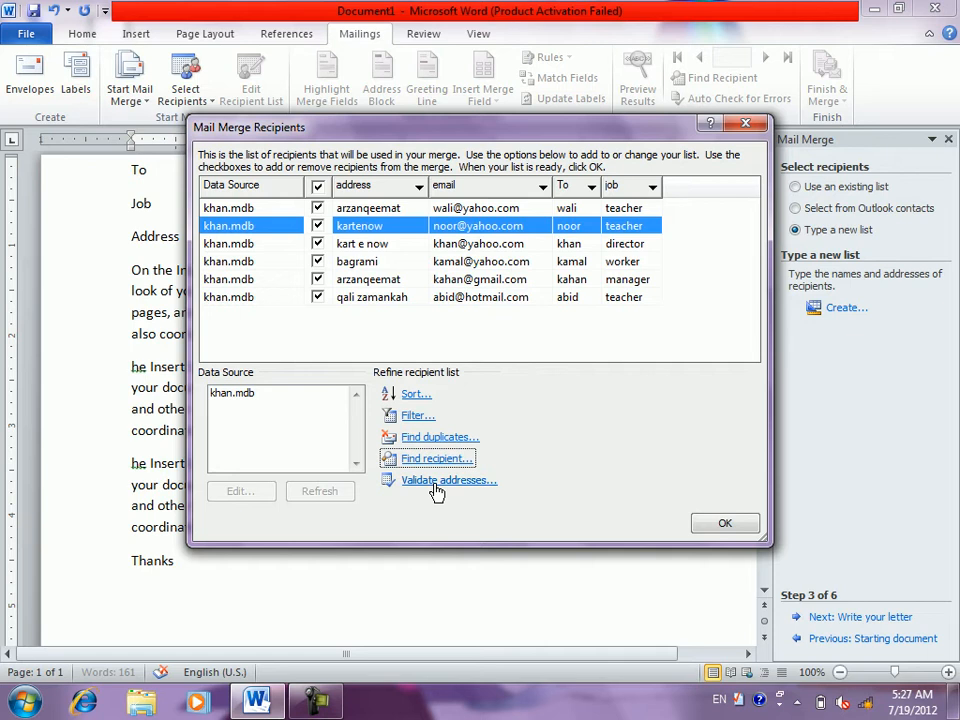
- Decline the address-validation add-in install and accept the recipient list with OK
{"action": "left_click", "coordinate": [435, 482]}
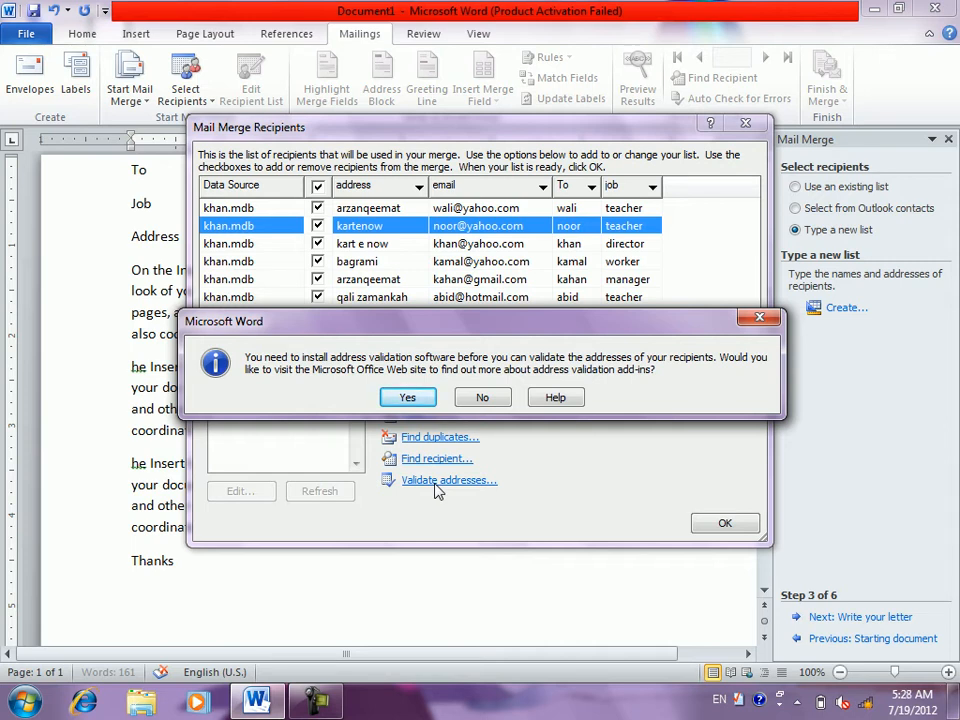
{"action": "left_click", "coordinate": [488, 397]}
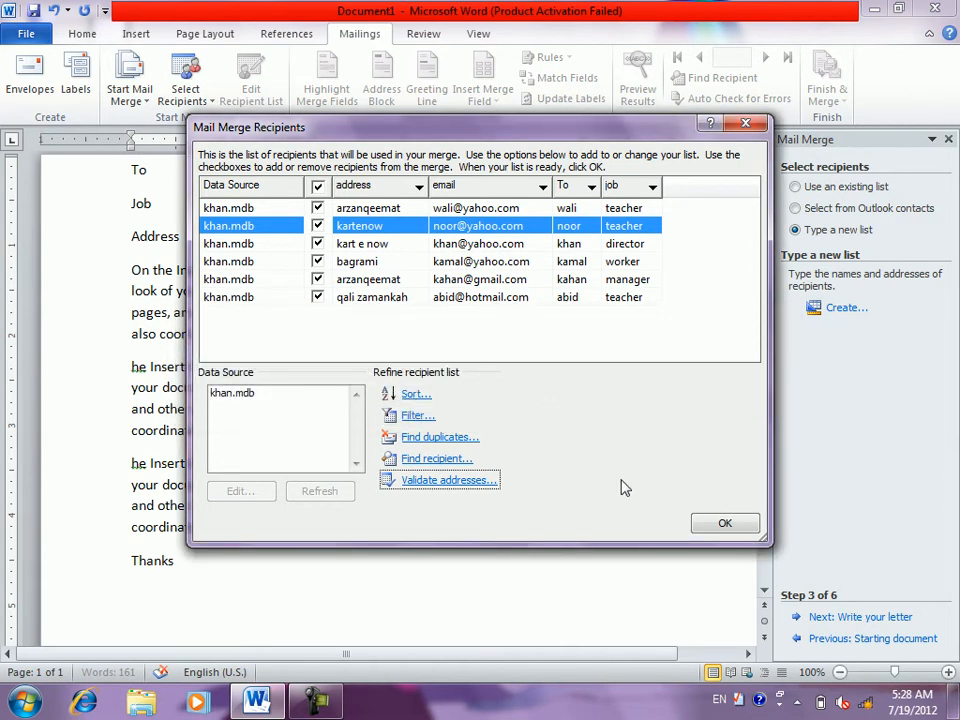
{"action": "left_click", "coordinate": [729, 522]}
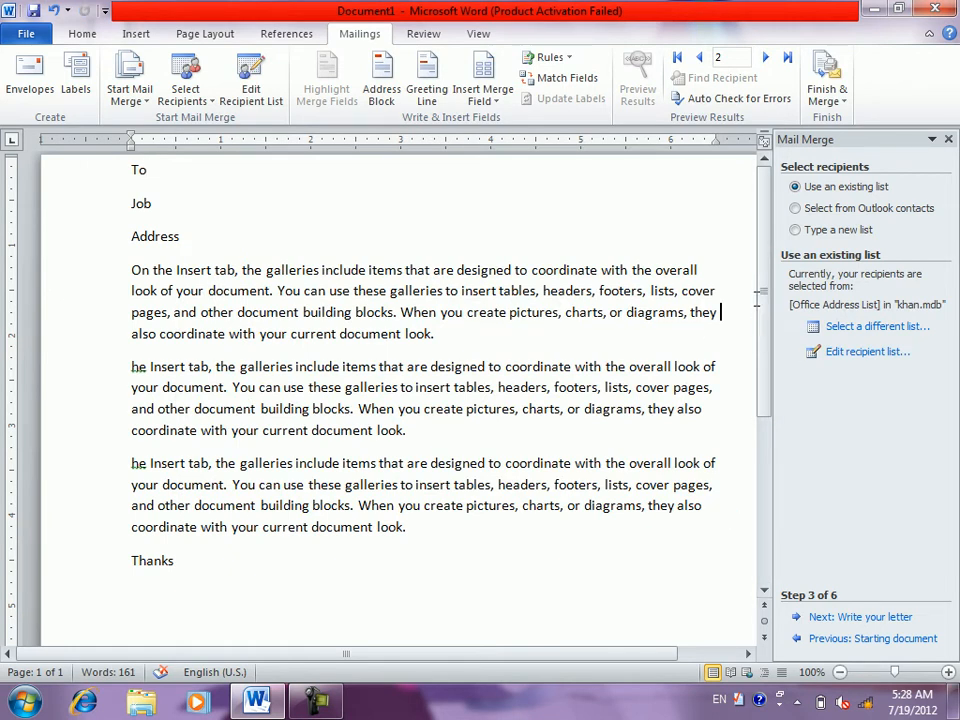
- Keep the khan.mdb recipient list unchanged and advance to step 4, Write your letter
{"action": "left_click_drag", "start_coordinate": [721, 311], "coordinate": [754, 265]}
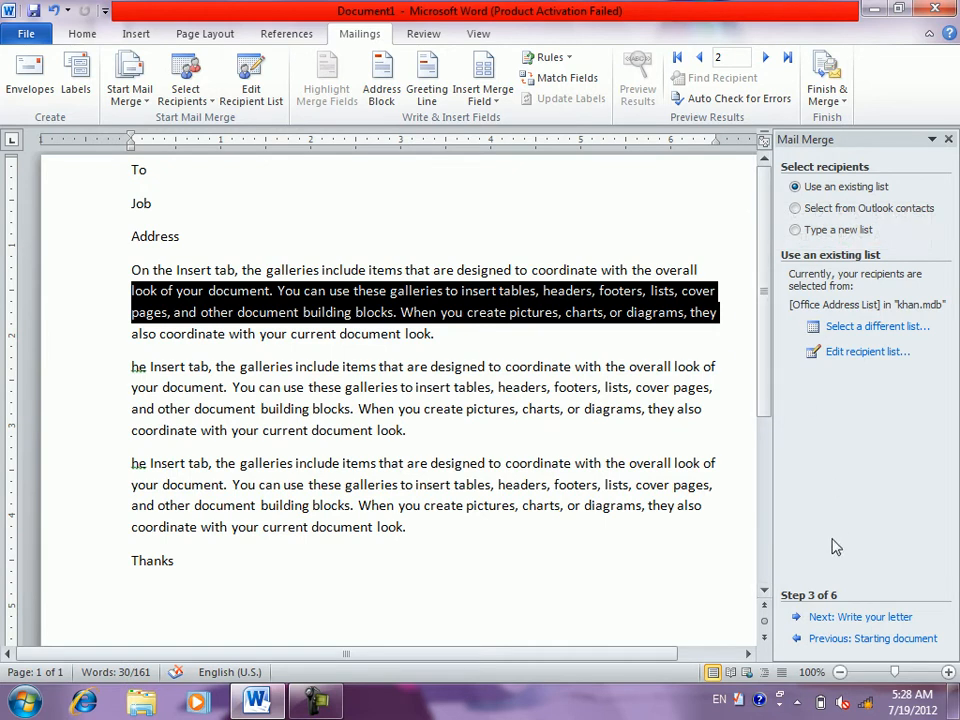
{"action": "left_click", "coordinate": [848, 330]}
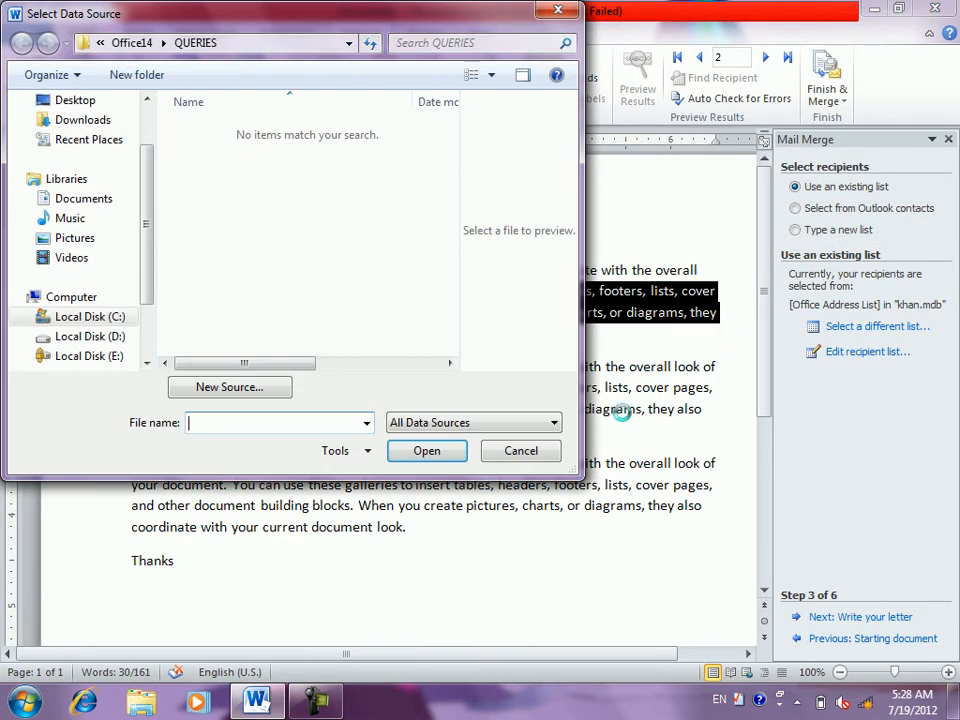
{"action": "left_click", "coordinate": [529, 452]}
{"action": "left_click", "coordinate": [830, 352]}
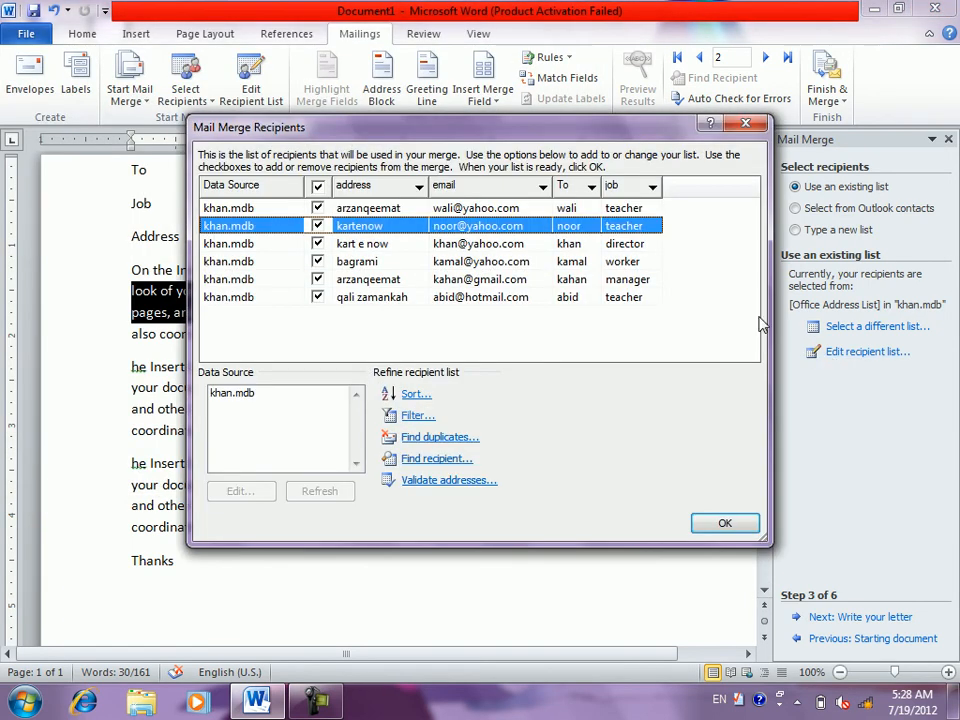
{"action": "left_click", "coordinate": [729, 525]}
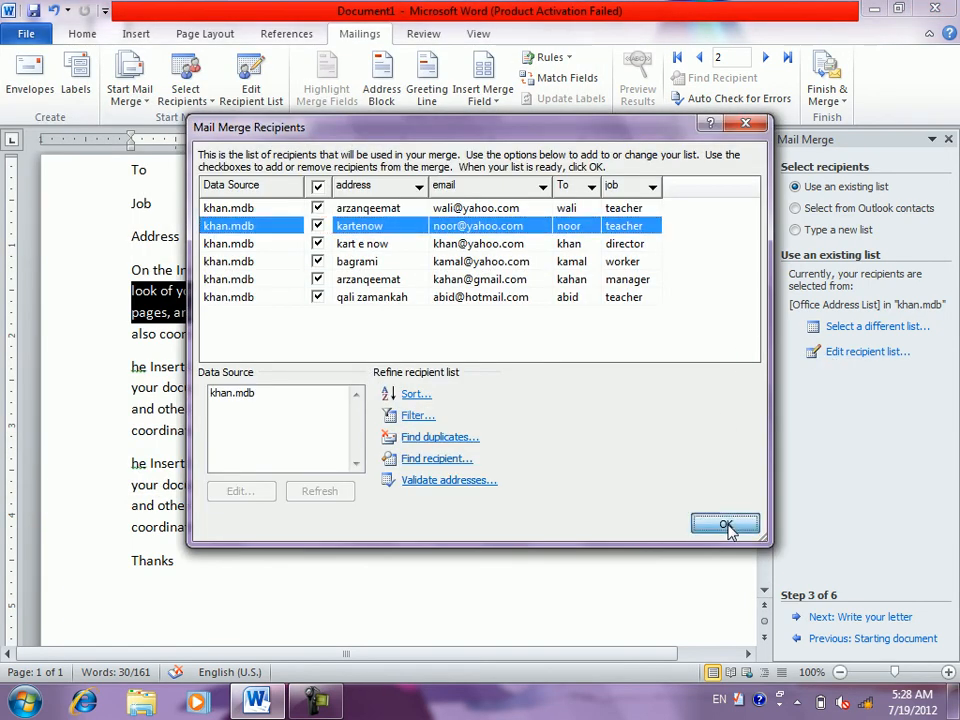
{"action": "left_click", "coordinate": [842, 624]}
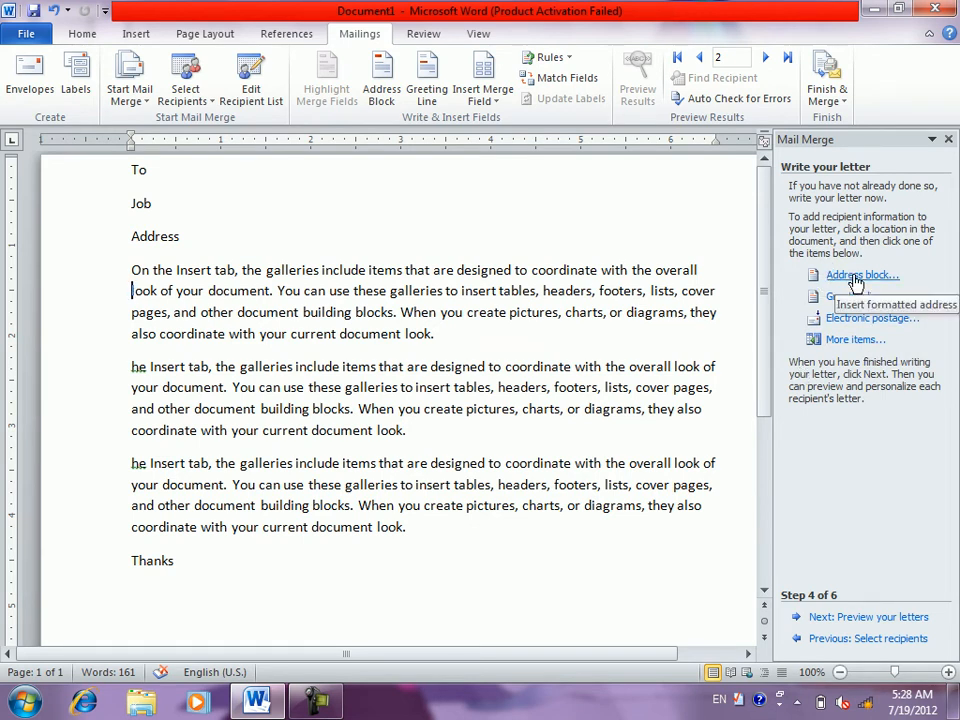
- On a new line below Address, start an address block and preview name formats for recipients
{"action": "left_click", "coordinate": [318, 232]}
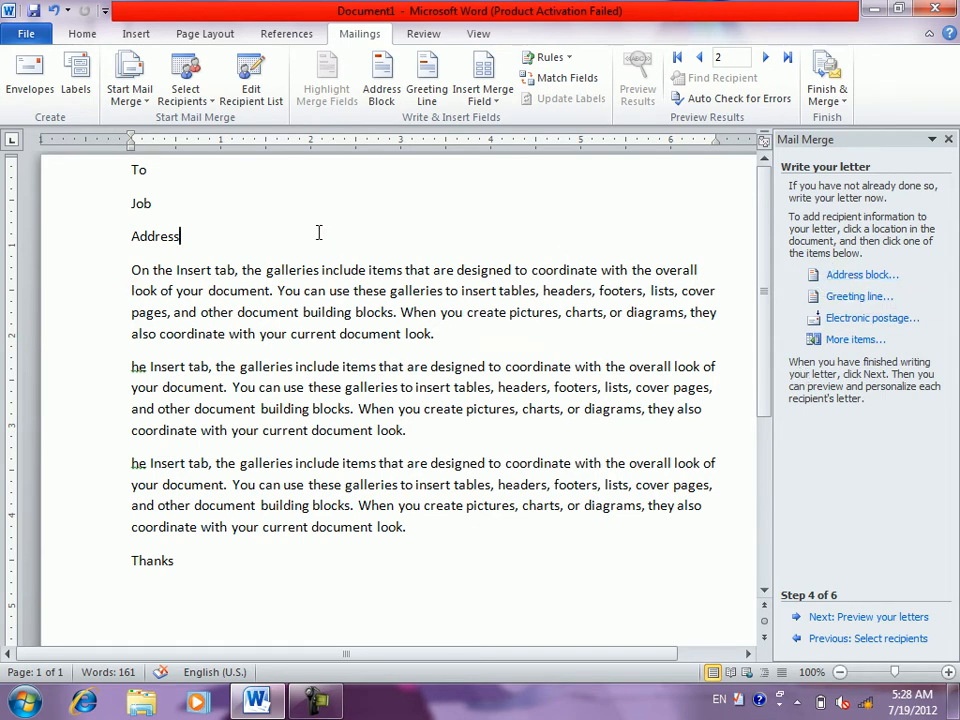
{"action": "key", "text": "Return"}
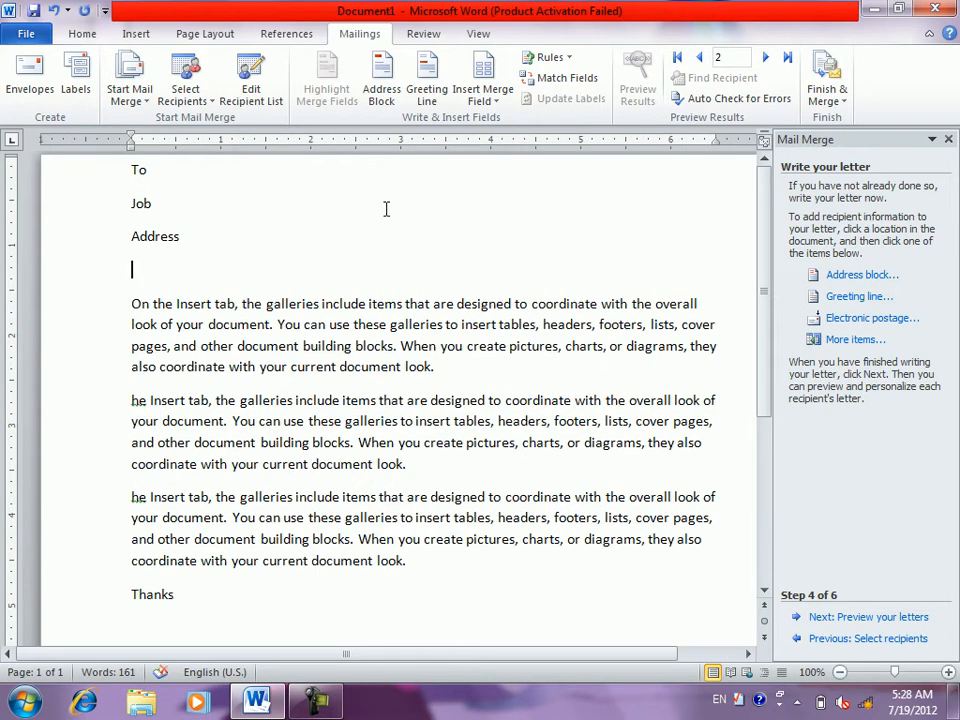
{"action": "left_click", "coordinate": [827, 274]}
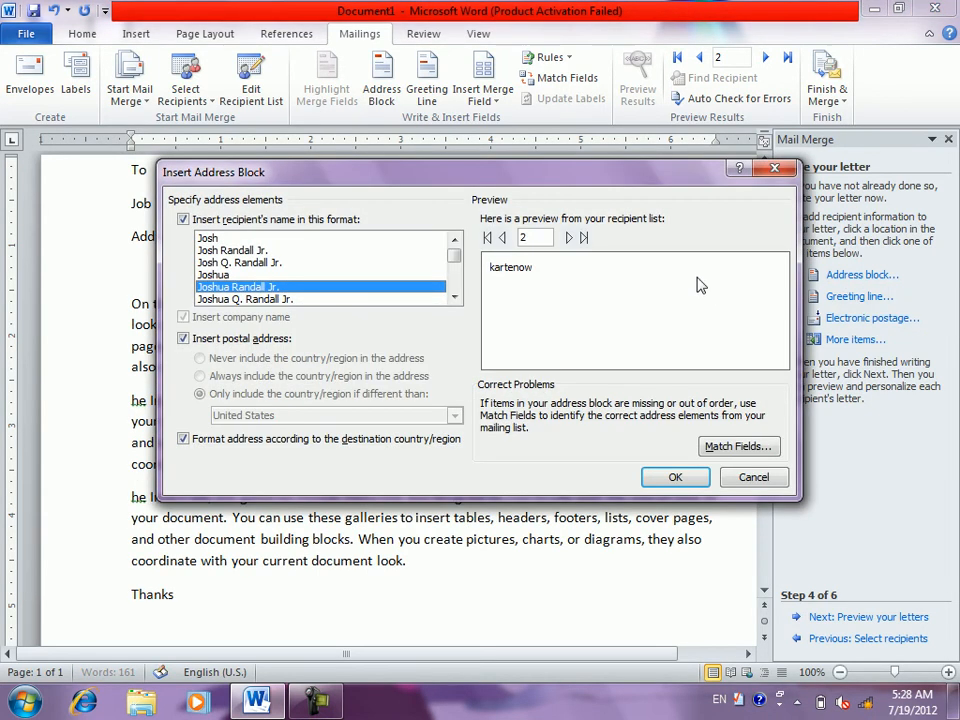
{"action": "left_click", "coordinate": [232, 250]}
{"action": "left_click", "coordinate": [243, 288]}
{"action": "left_click", "coordinate": [226, 239]}
{"action": "left_click", "coordinate": [226, 251]}
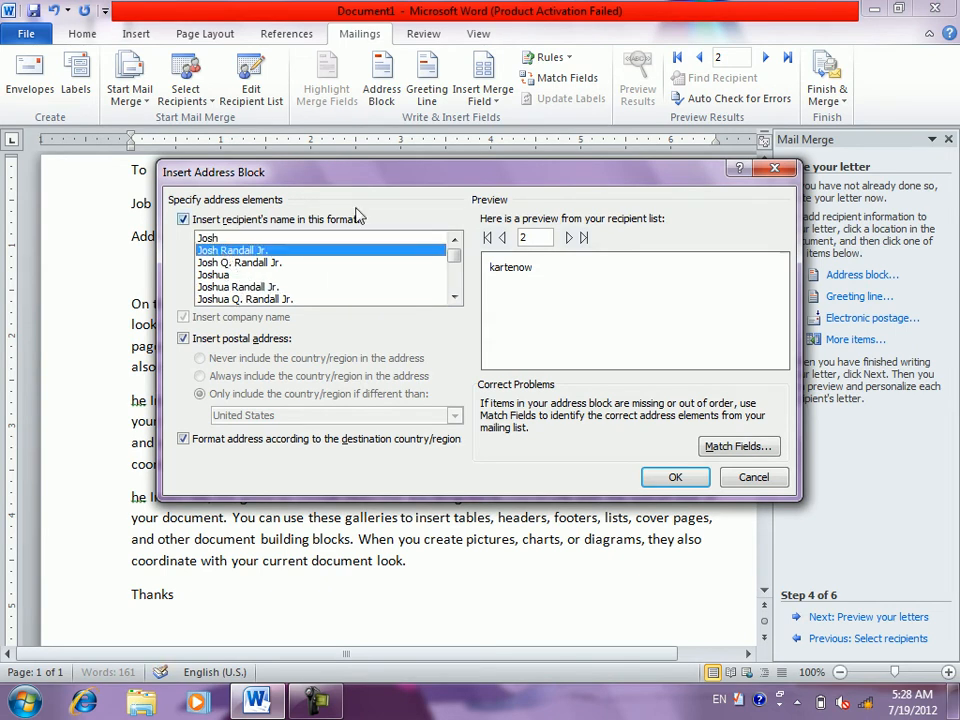
{"action": "left_click", "coordinate": [498, 238]}
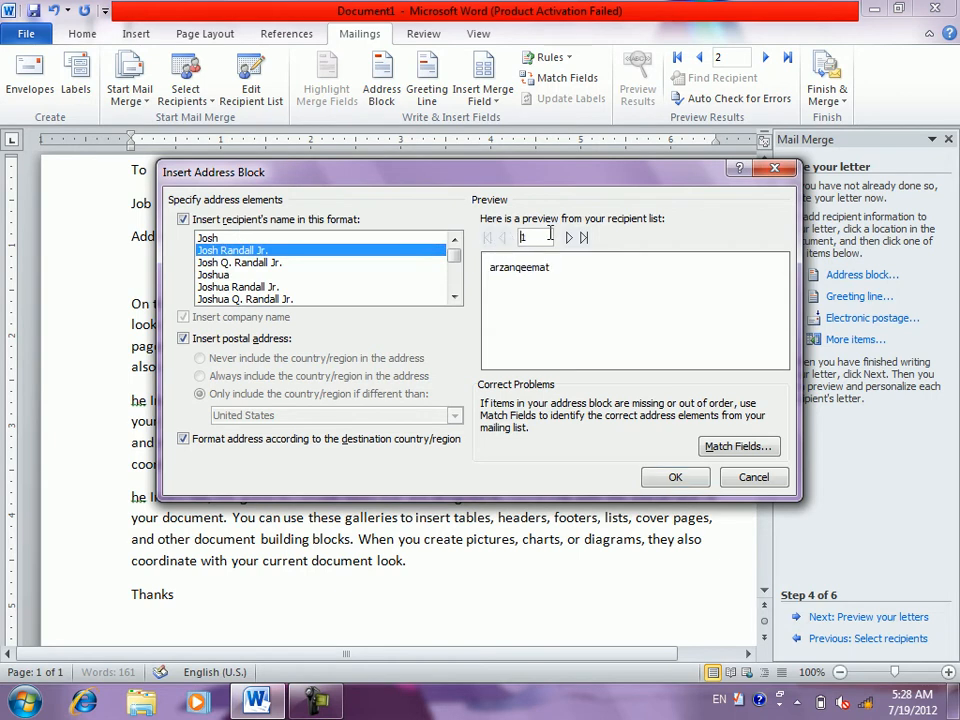
{"action": "left_click", "coordinate": [568, 238]}
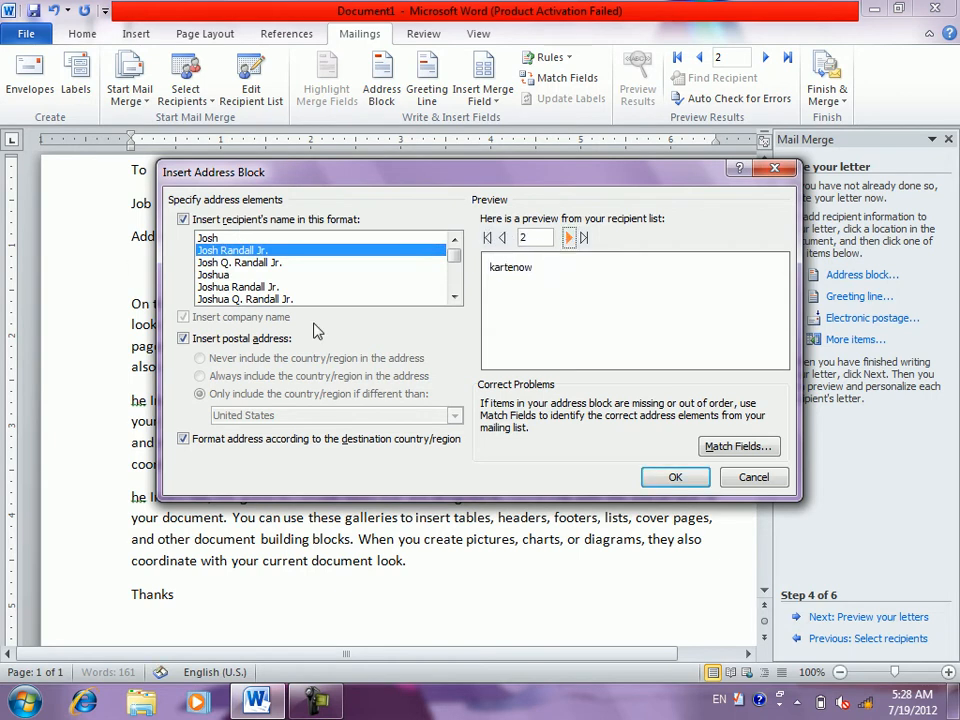
- Keep name and postal address, choose the Josh Q. Randall Jr. format, and insert the block
{"action": "left_click", "coordinate": [184, 340]}
{"action": "left_click", "coordinate": [184, 340]}
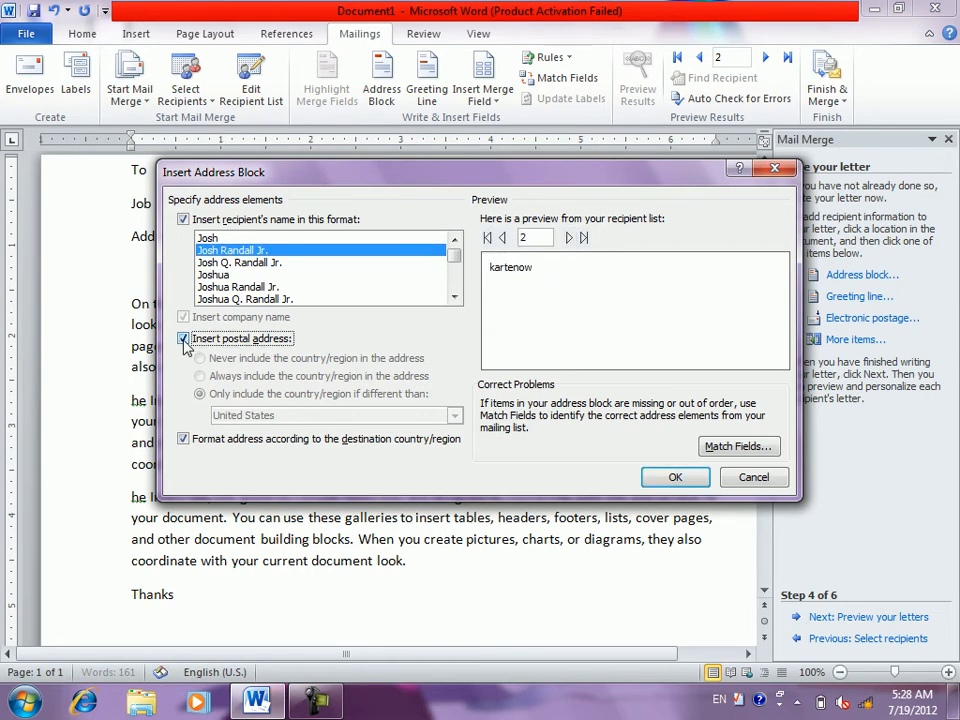
{"action": "left_click", "coordinate": [184, 220]}
{"action": "left_click", "coordinate": [184, 220]}
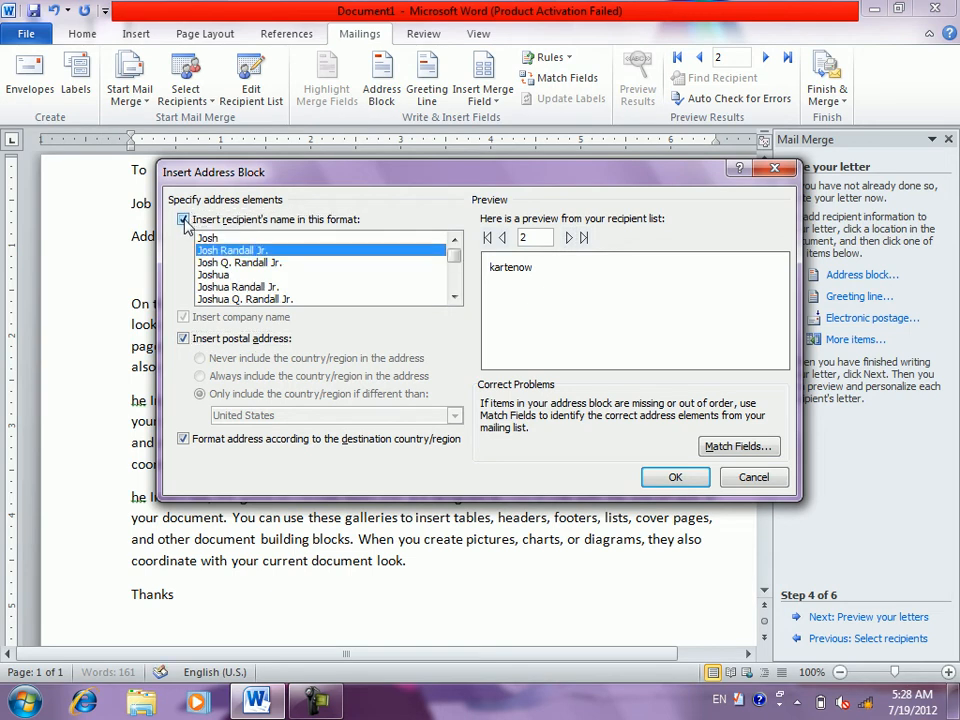
{"action": "left_click", "coordinate": [226, 274]}
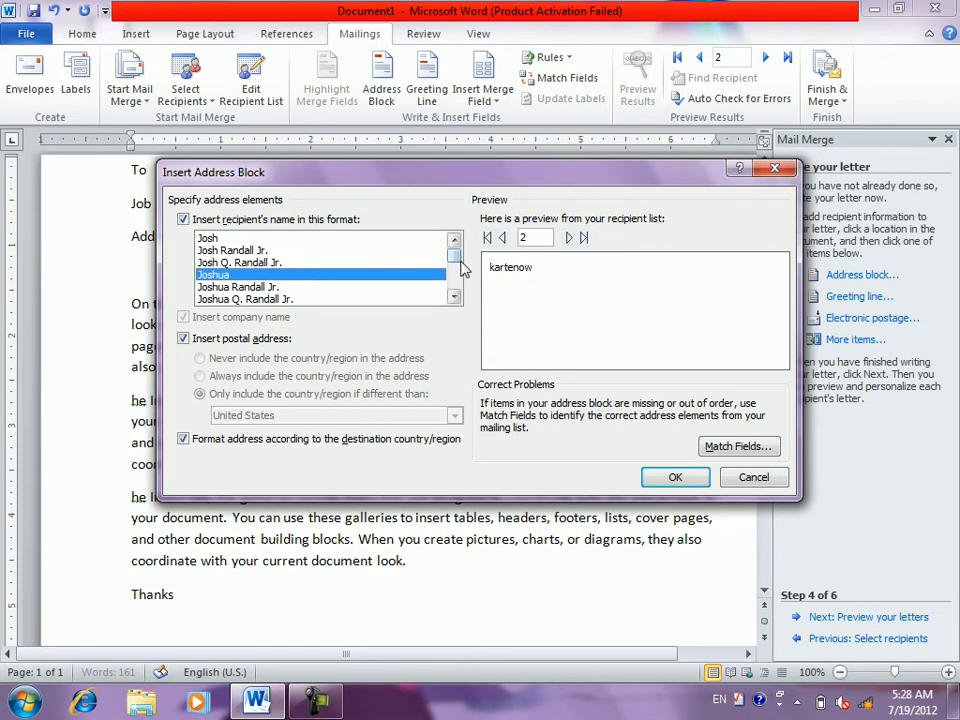
{"action": "left_click", "coordinate": [300, 262]}
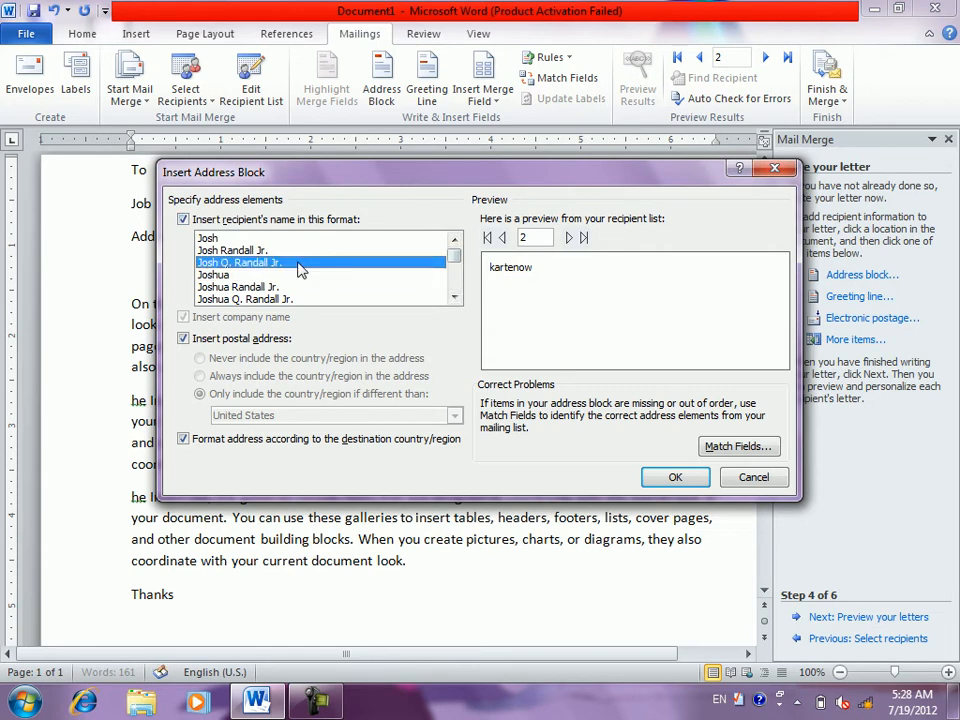
{"action": "left_click", "coordinate": [676, 479]}
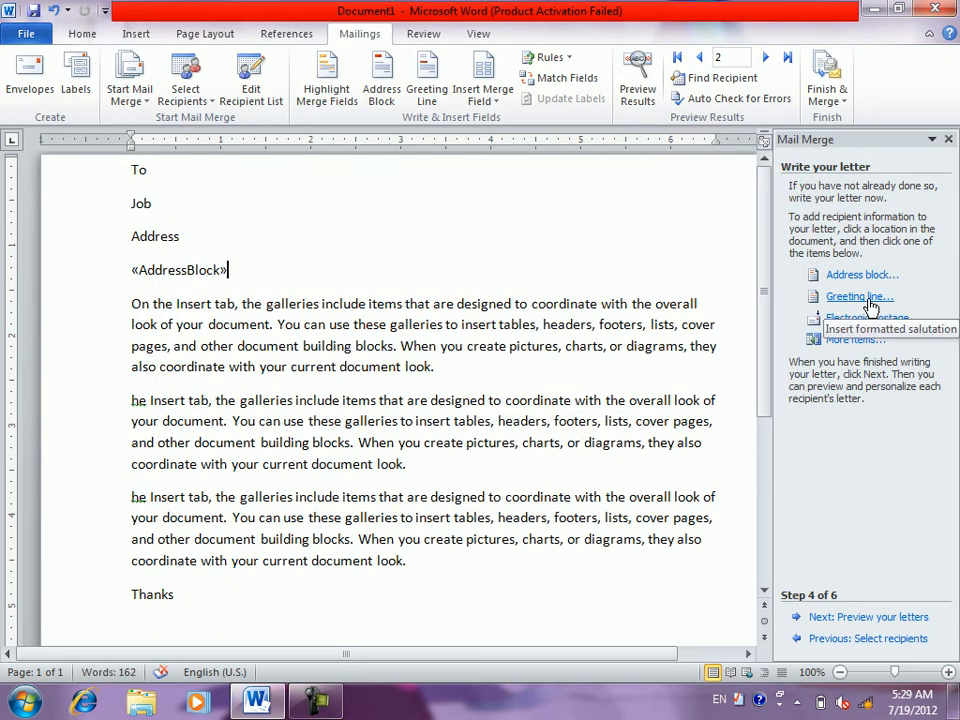
- On a new line below the address block, set the greeting to Dear with Josh Randall Jr. format
{"action": "key", "text": "Return"}
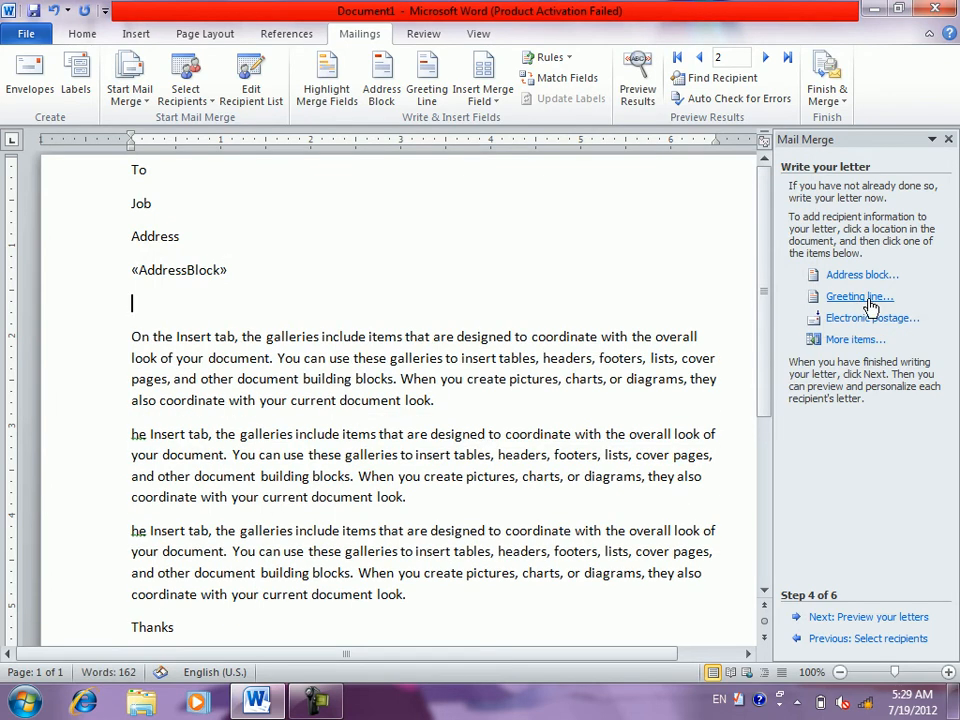
{"action": "left_click", "coordinate": [847, 303]}
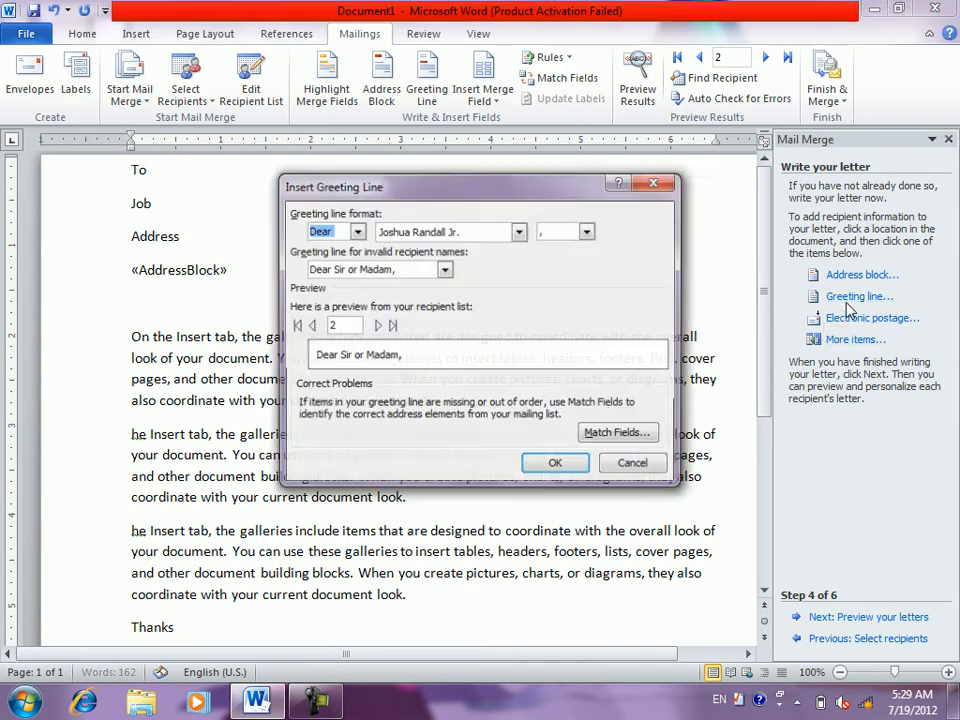
{"action": "left_click", "coordinate": [332, 232]}
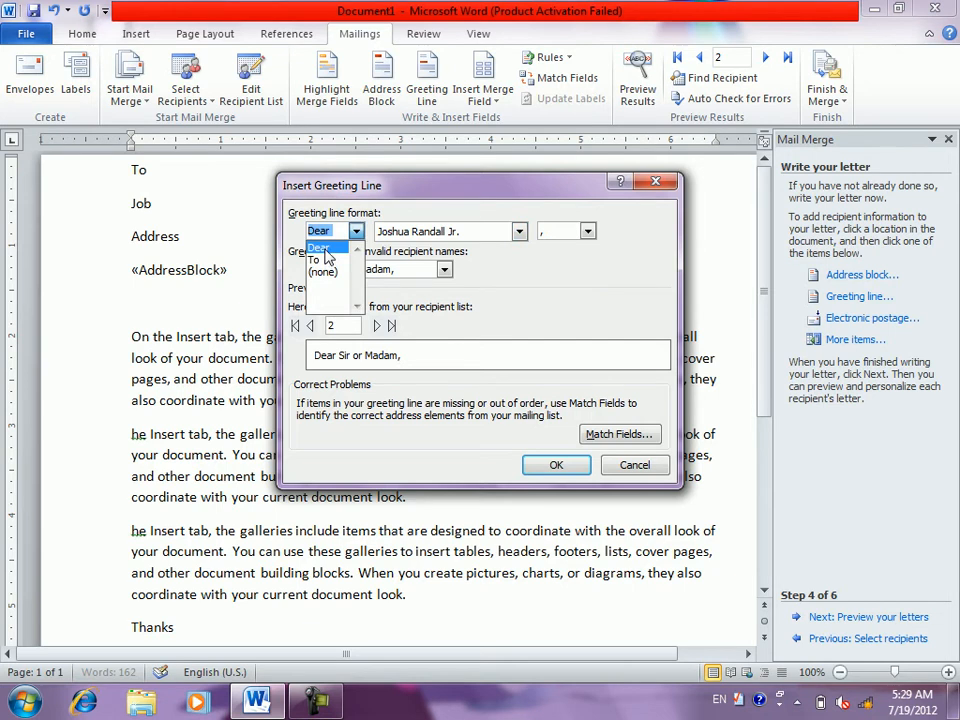
{"action": "left_click", "coordinate": [325, 248]}
{"action": "left_click", "coordinate": [449, 233]}
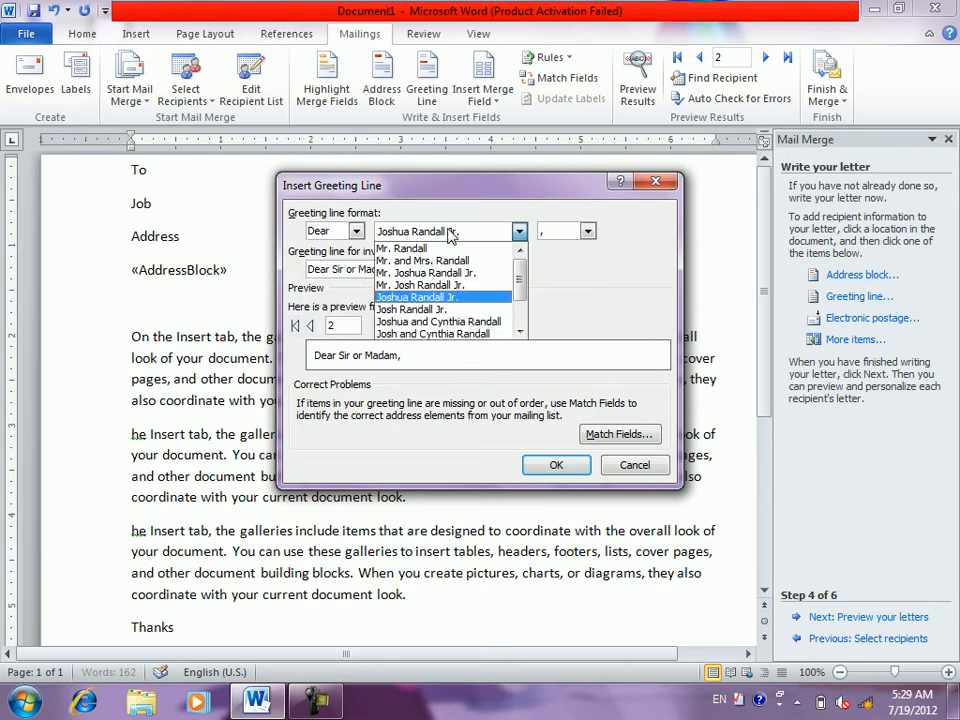
{"action": "left_click", "coordinate": [438, 310]}
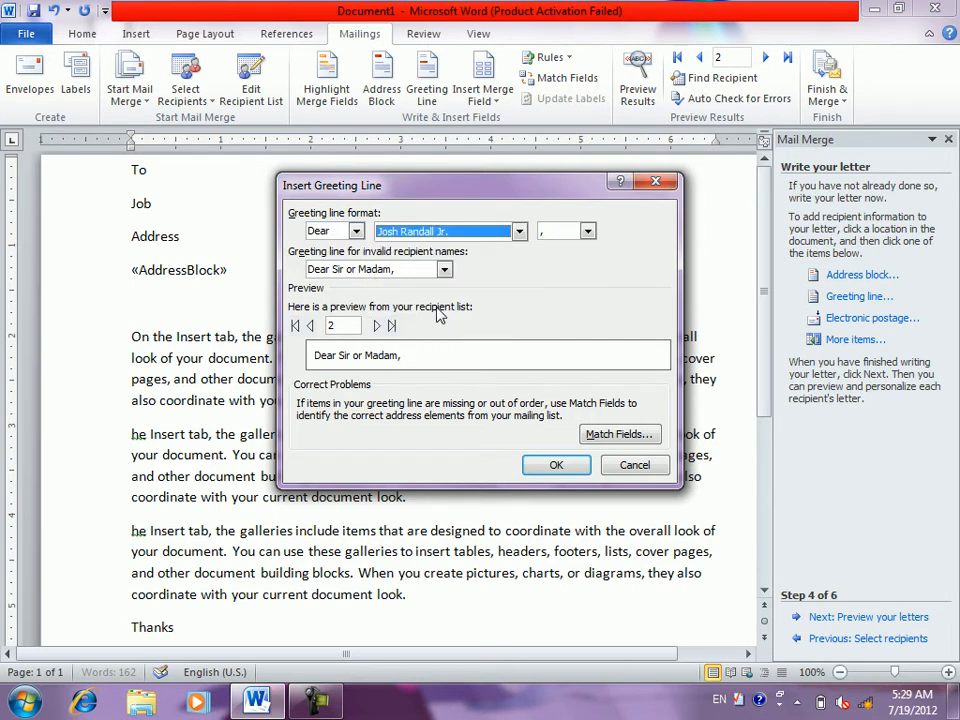
- Use 'To Whom It May Concern:' for invalid names, preview recipients, and insert the greeting line
{"action": "left_click", "coordinate": [444, 270]}
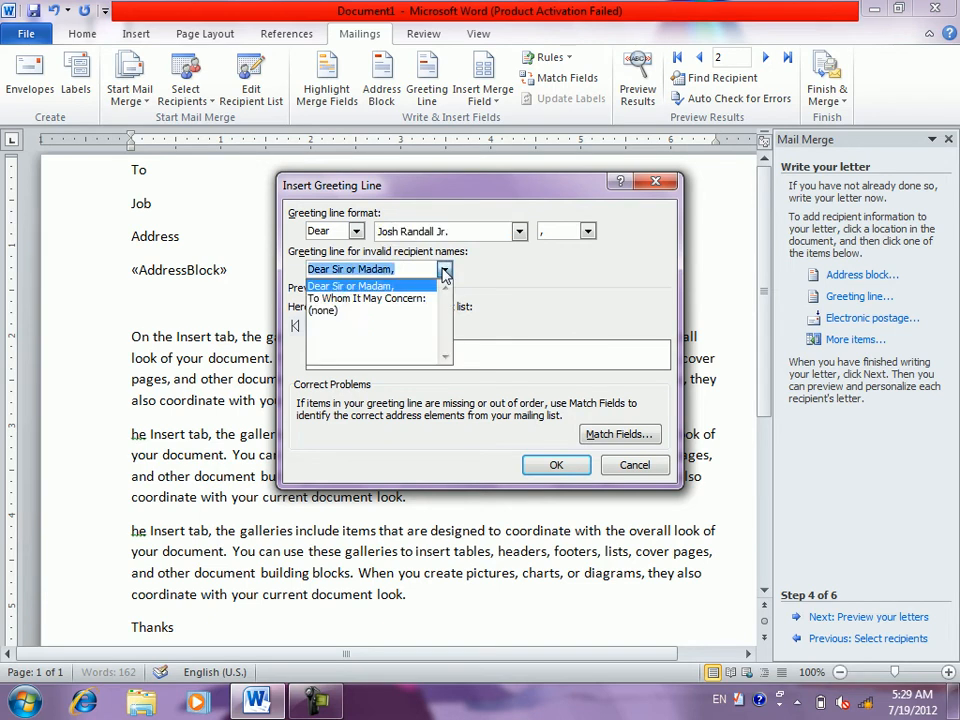
{"action": "left_click", "coordinate": [392, 298]}
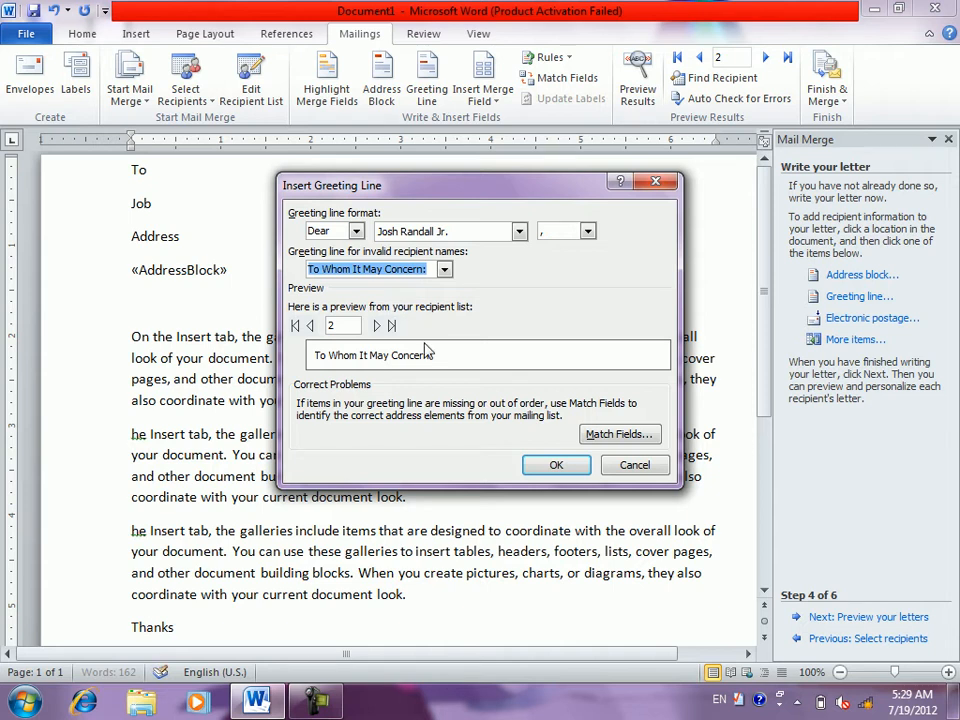
{"action": "left_click", "coordinate": [377, 327]}
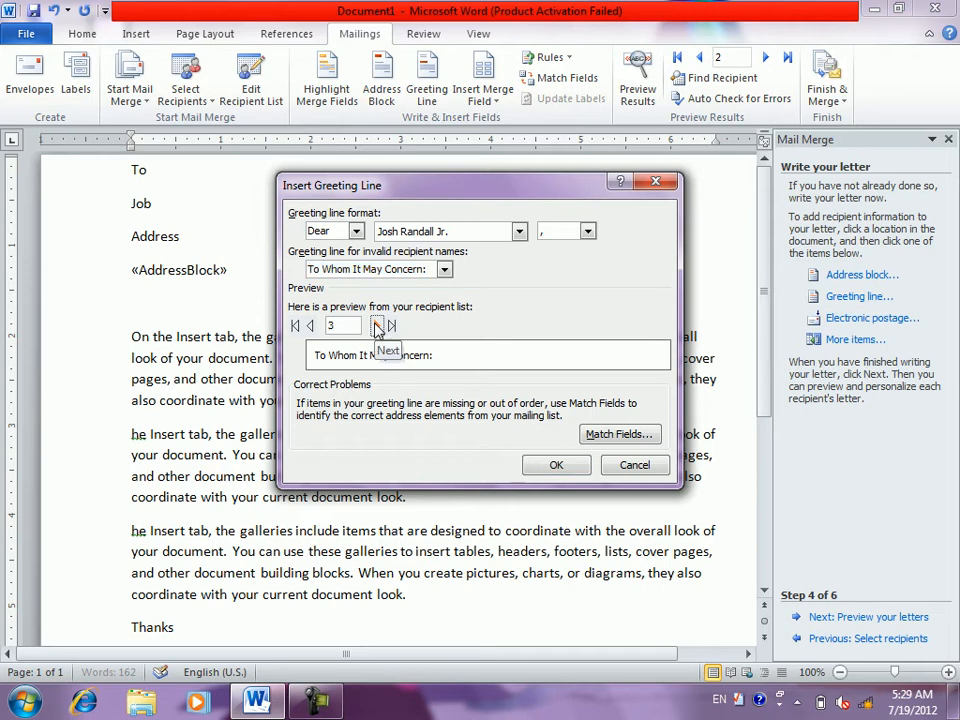
{"action": "left_click", "coordinate": [377, 327]}
{"action": "left_click", "coordinate": [571, 466]}
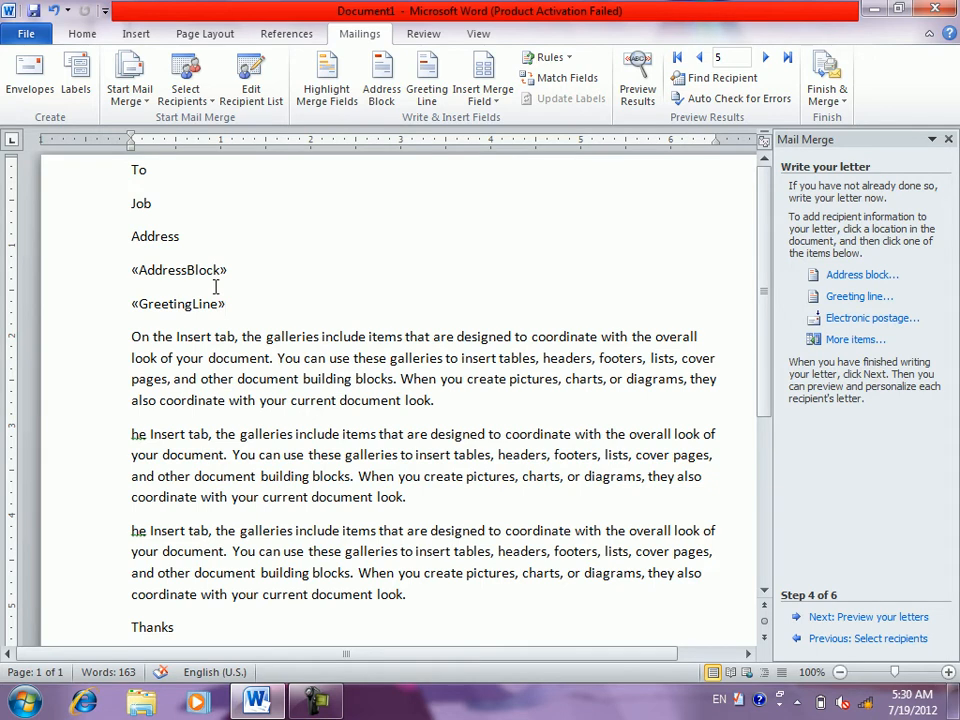
- With the cursor in the greeting line, decline the electronic postage install and open More items
{"action": "left_click", "coordinate": [193, 304]}
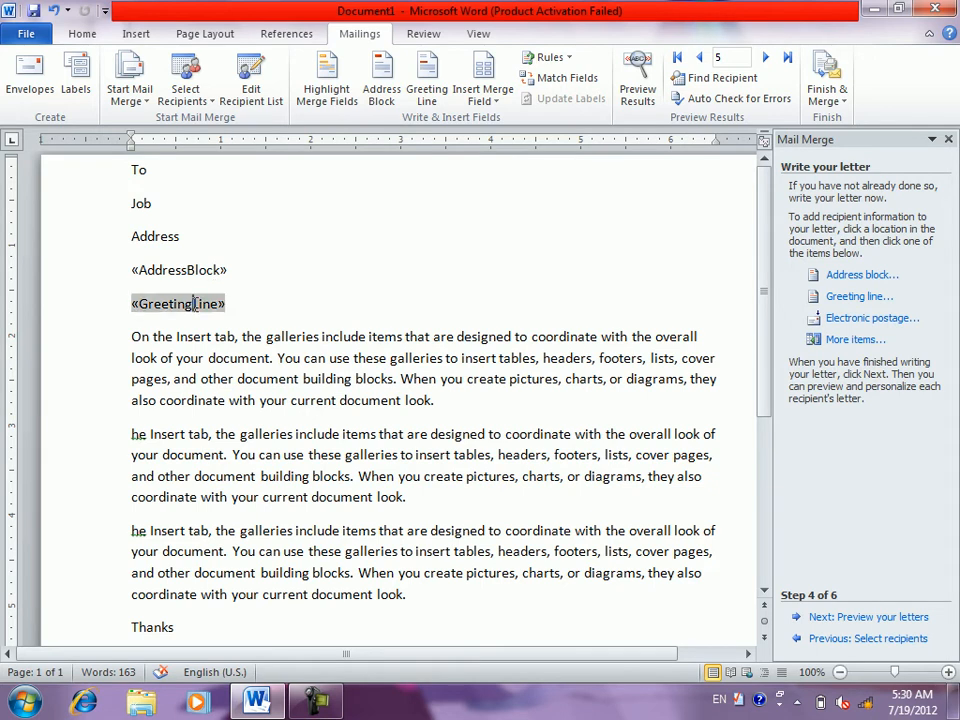
{"action": "left_click", "coordinate": [858, 322]}
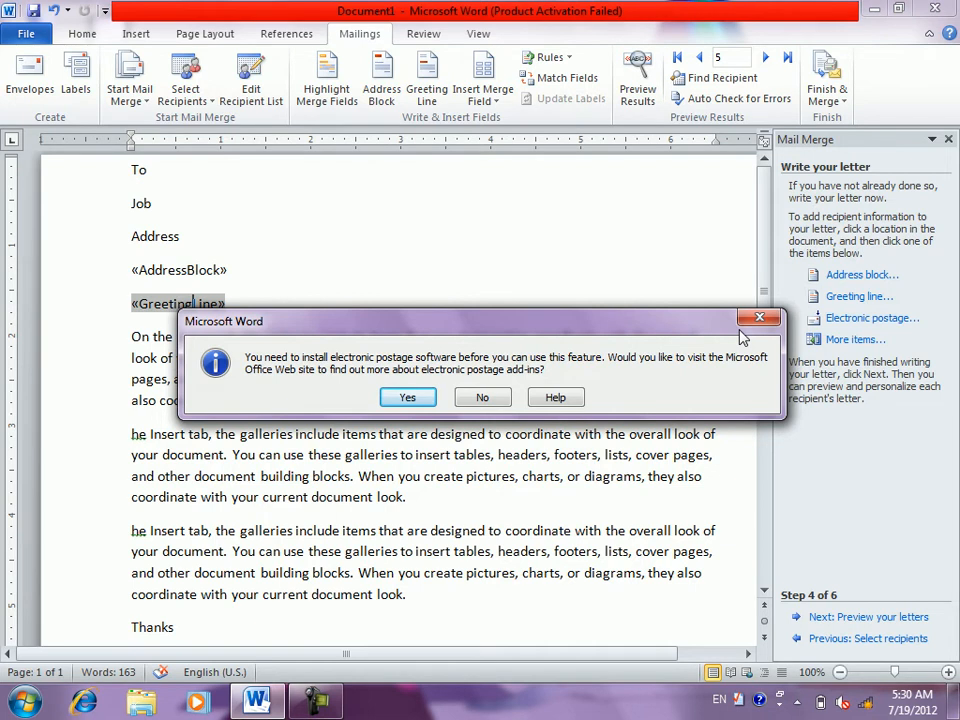
{"action": "left_click", "coordinate": [497, 397]}
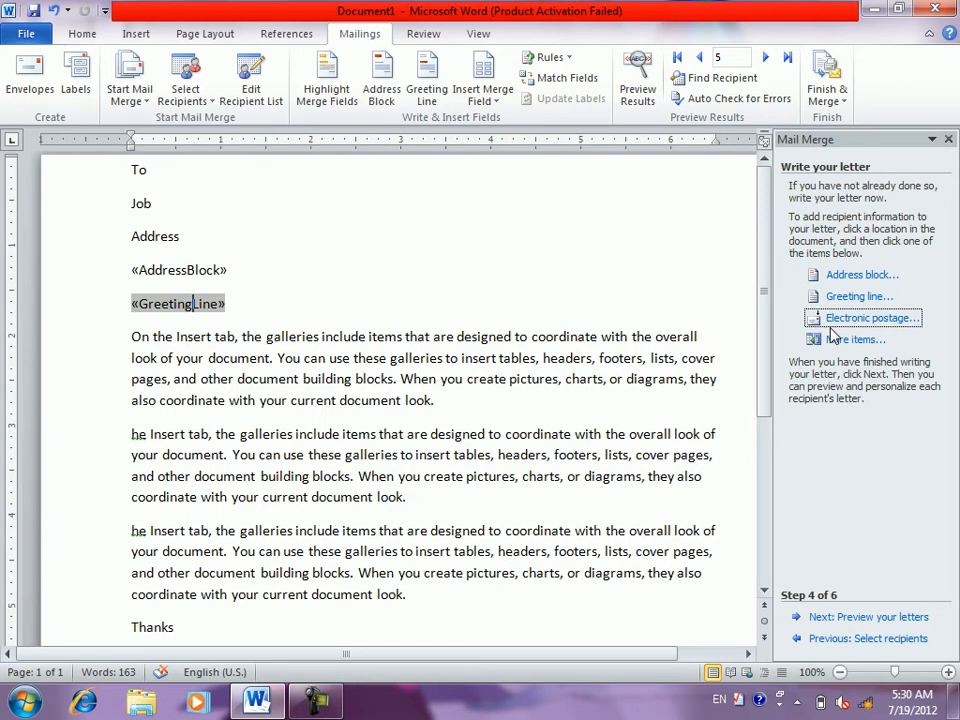
{"action": "left_click", "coordinate": [848, 339]}
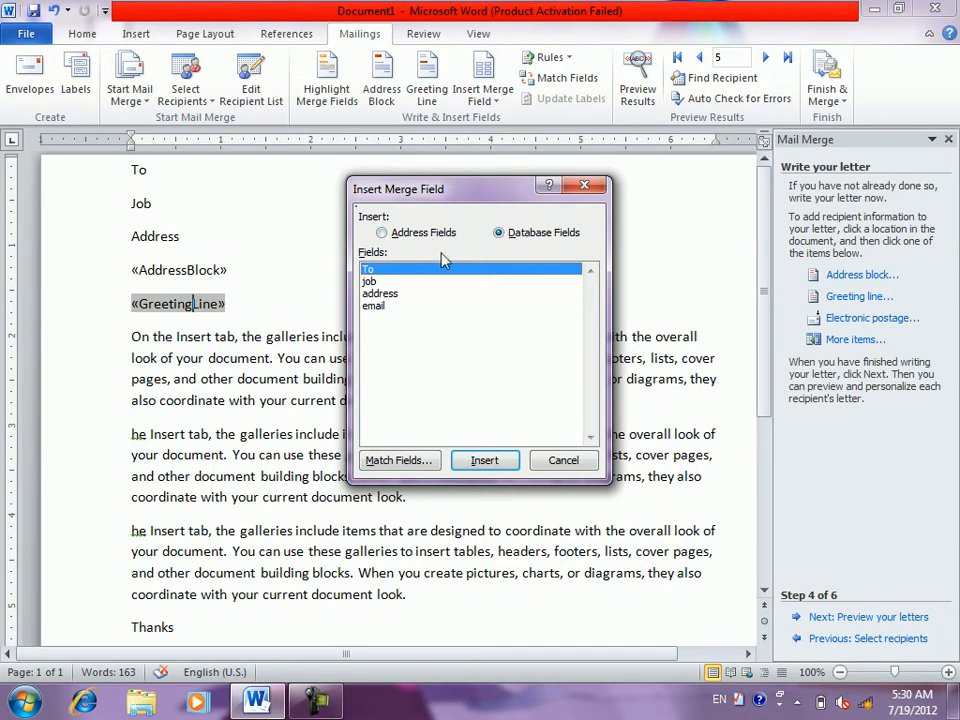
- Insert the To database field into the letter and close the merge field list
{"action": "left_click", "coordinate": [388, 232]}
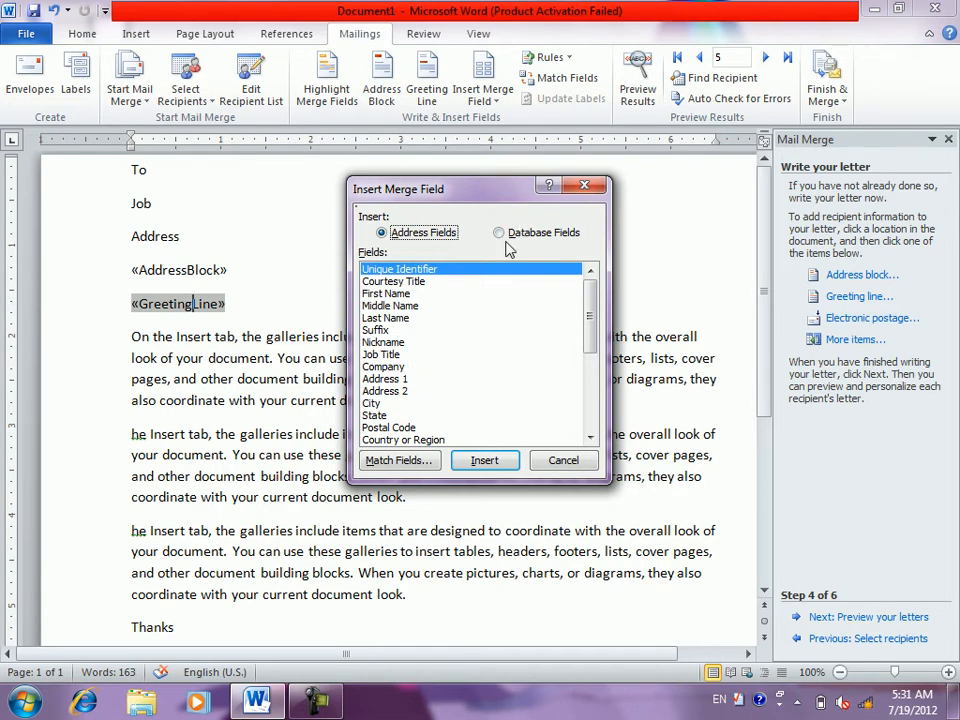
{"action": "left_click", "coordinate": [506, 243]}
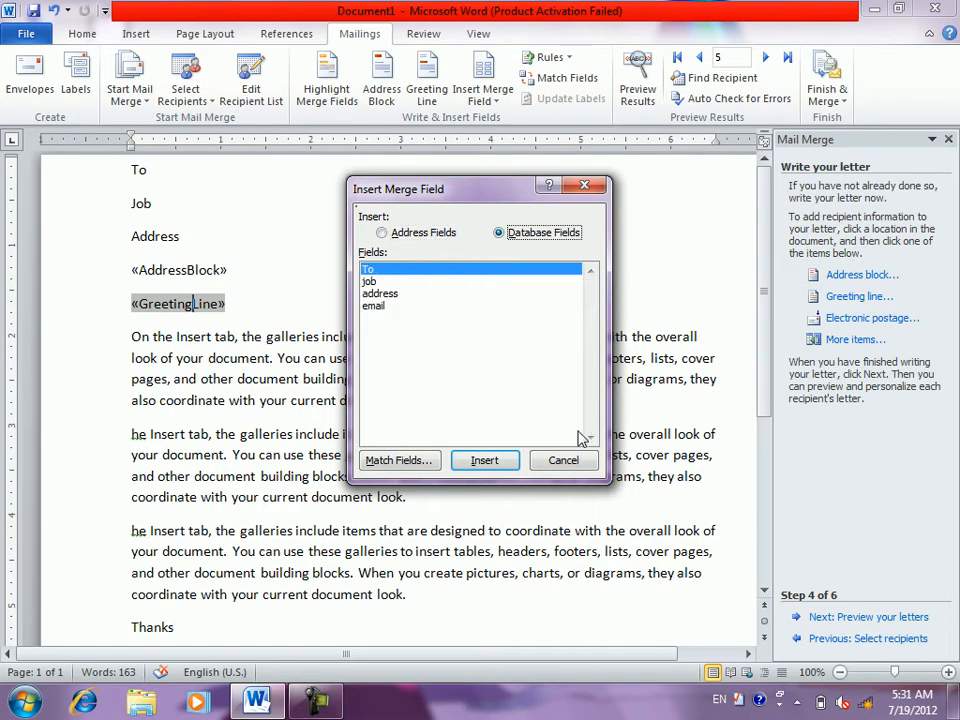
{"action": "left_click", "coordinate": [487, 465]}
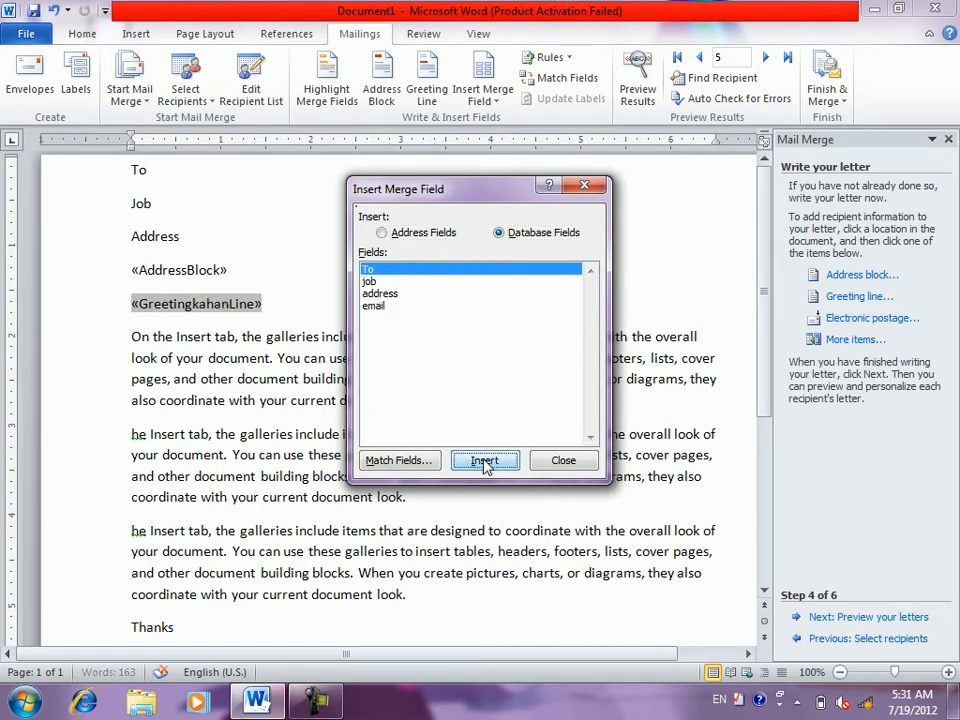
{"action": "left_click", "coordinate": [566, 460]}
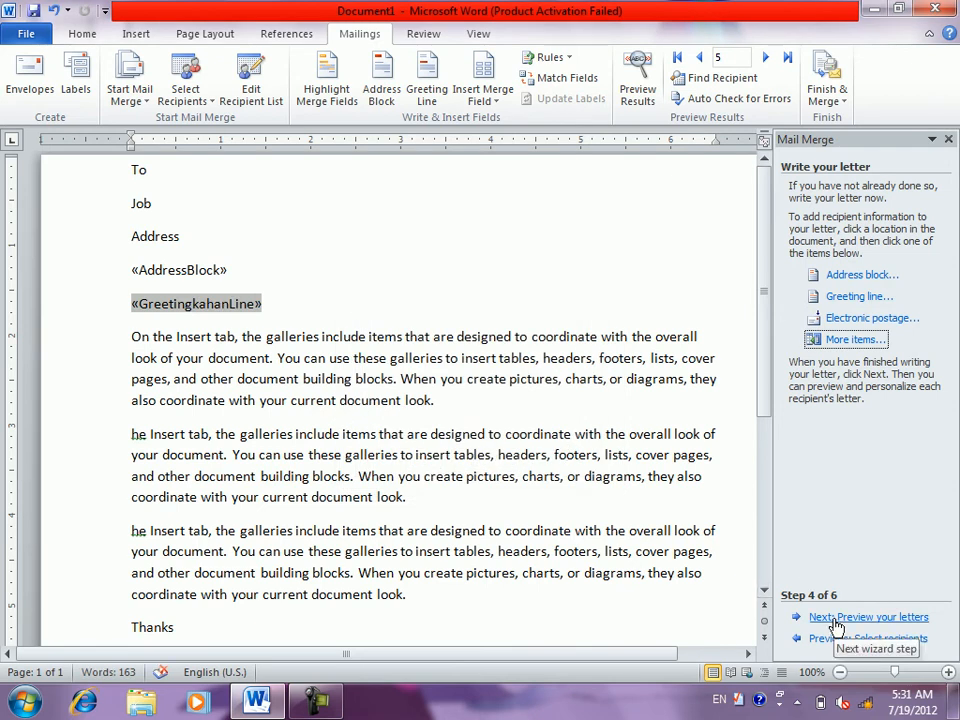
- Preview recipient 5's letter, check the recipient list, and place the cursor after 'To'
{"action": "left_click", "coordinate": [836, 618]}
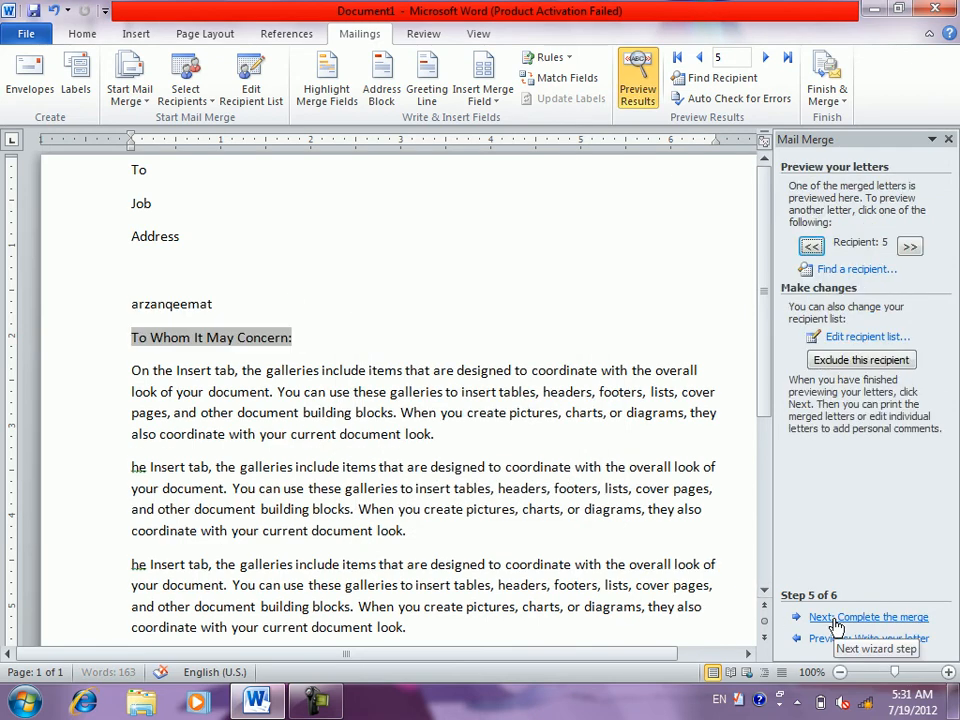
{"action": "left_click", "coordinate": [842, 340]}
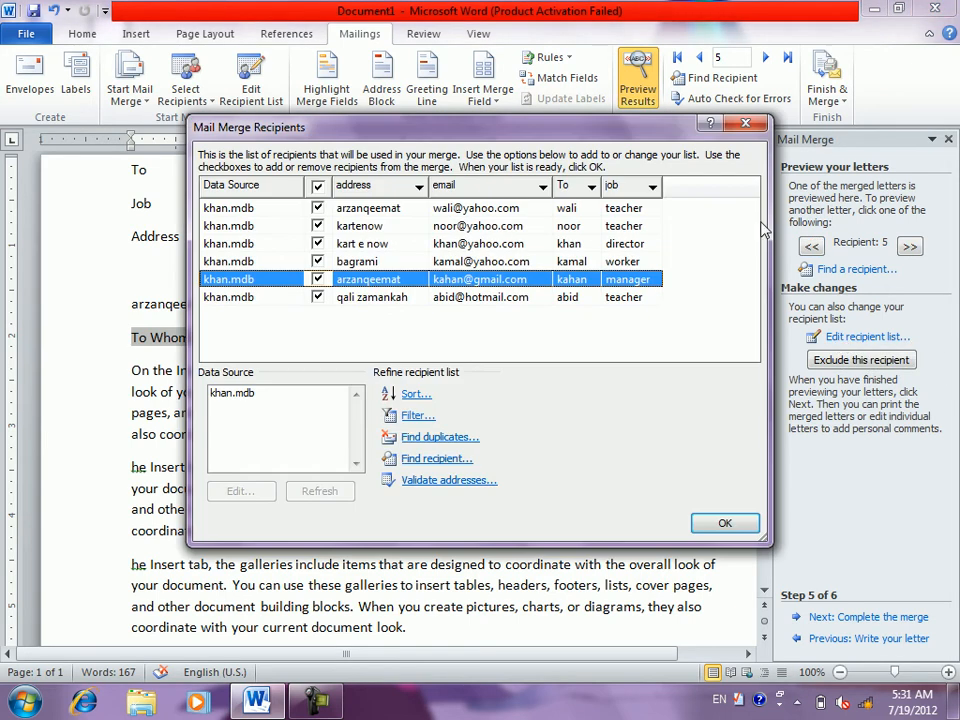
{"action": "left_click", "coordinate": [748, 123]}
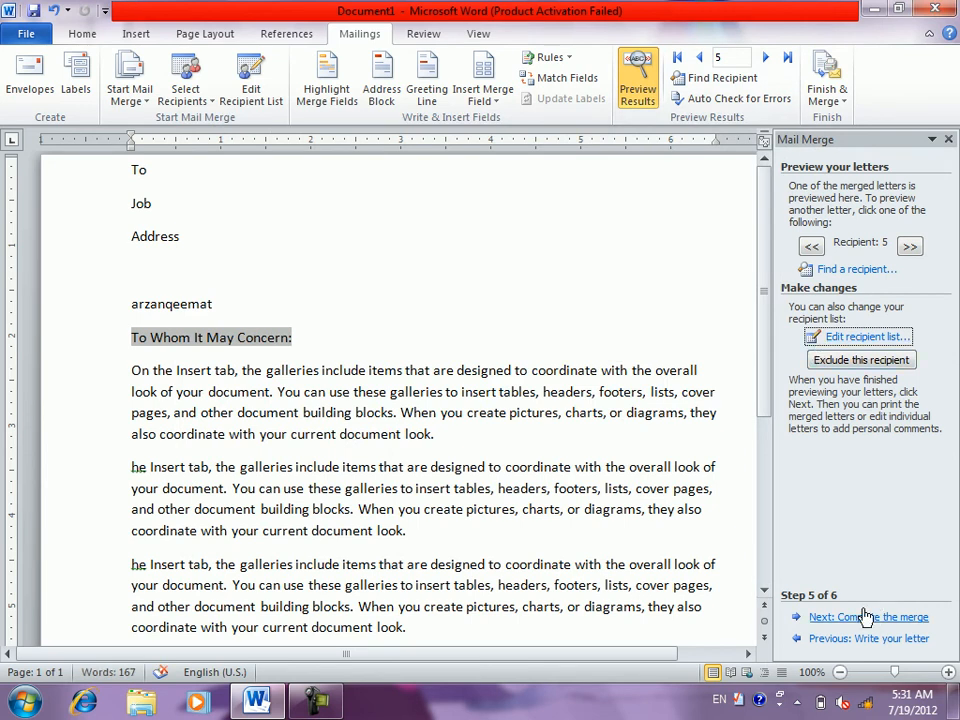
{"action": "left_click", "coordinate": [289, 158]}
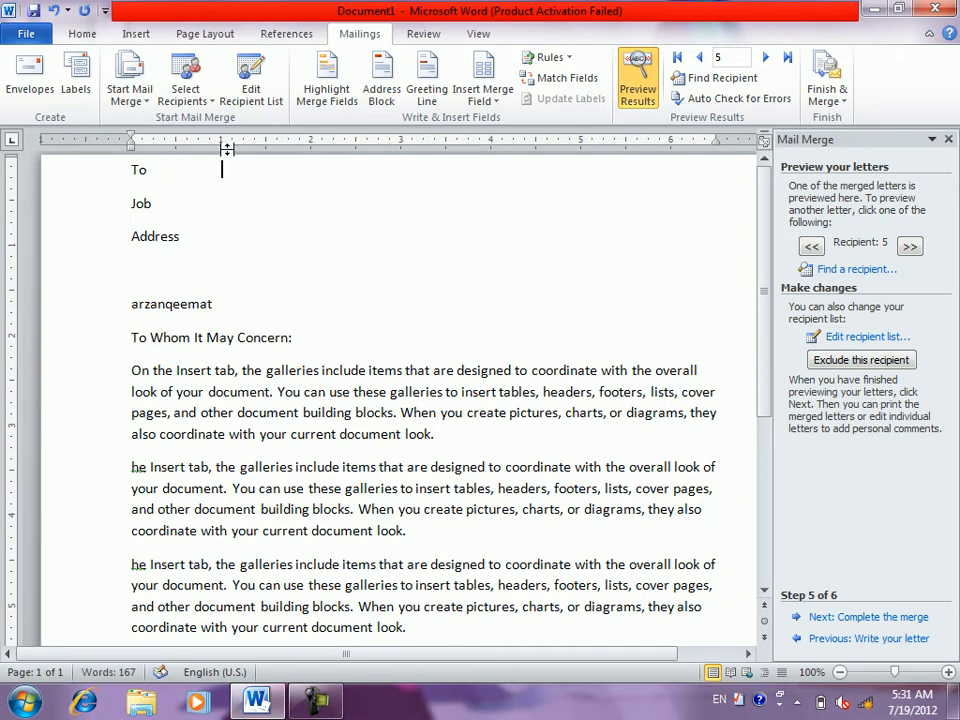
- Insert the To merge field after the To label and switch back to field codes
{"action": "left_click", "coordinate": [487, 106]}
{"action": "left_click", "coordinate": [488, 121]}
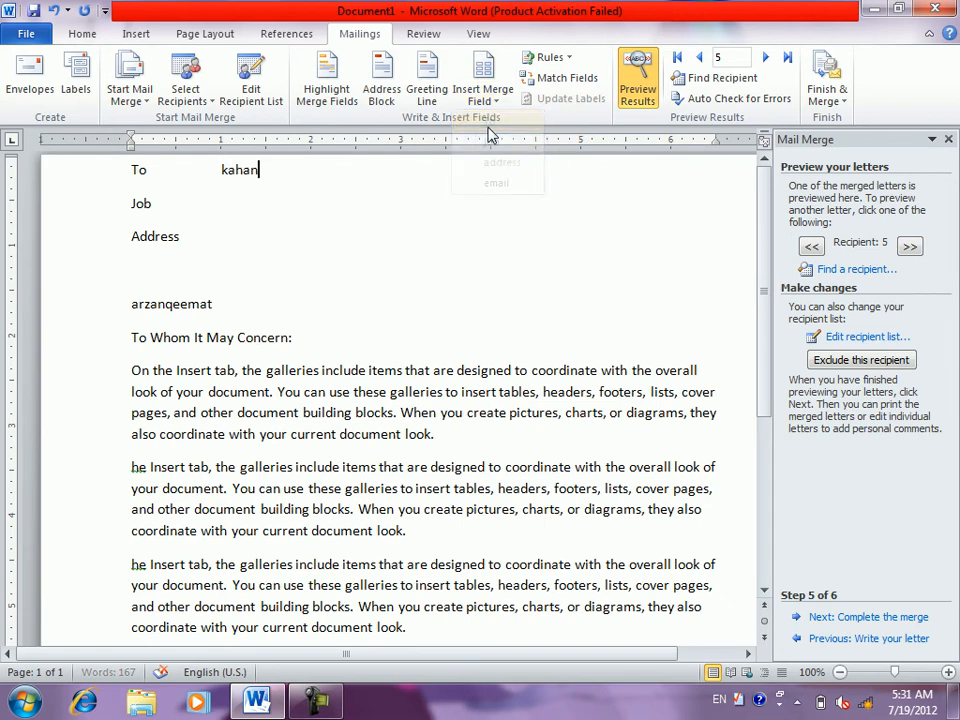
{"action": "left_click", "coordinate": [285, 207]}
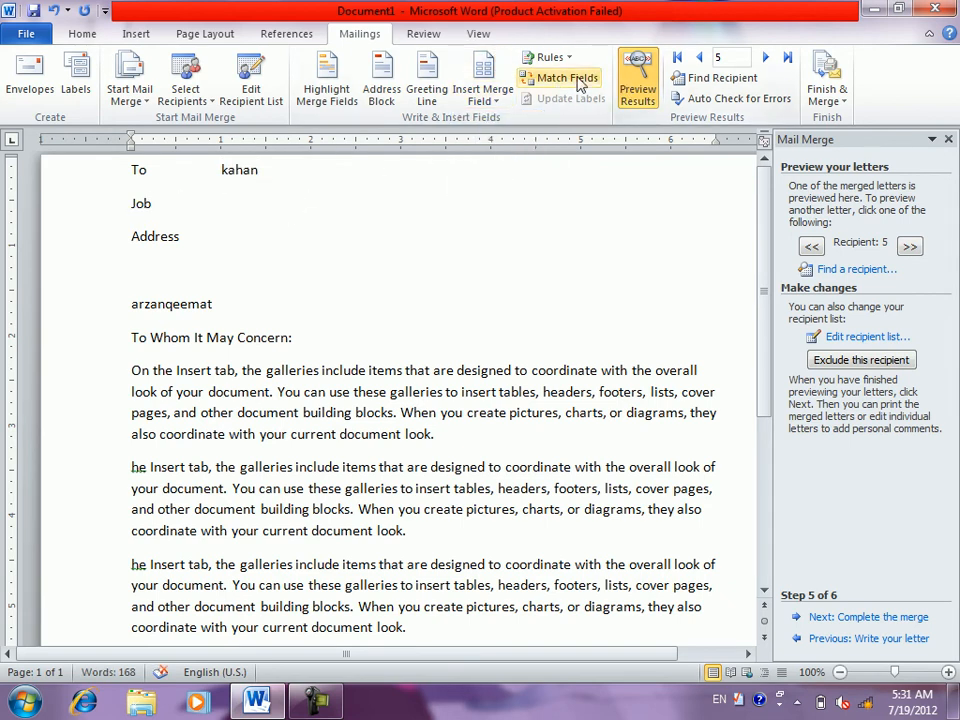
{"action": "left_click", "coordinate": [648, 70]}
- Insert the job and address merge fields after the Job and Address labels
{"action": "left_click", "coordinate": [568, 62]}
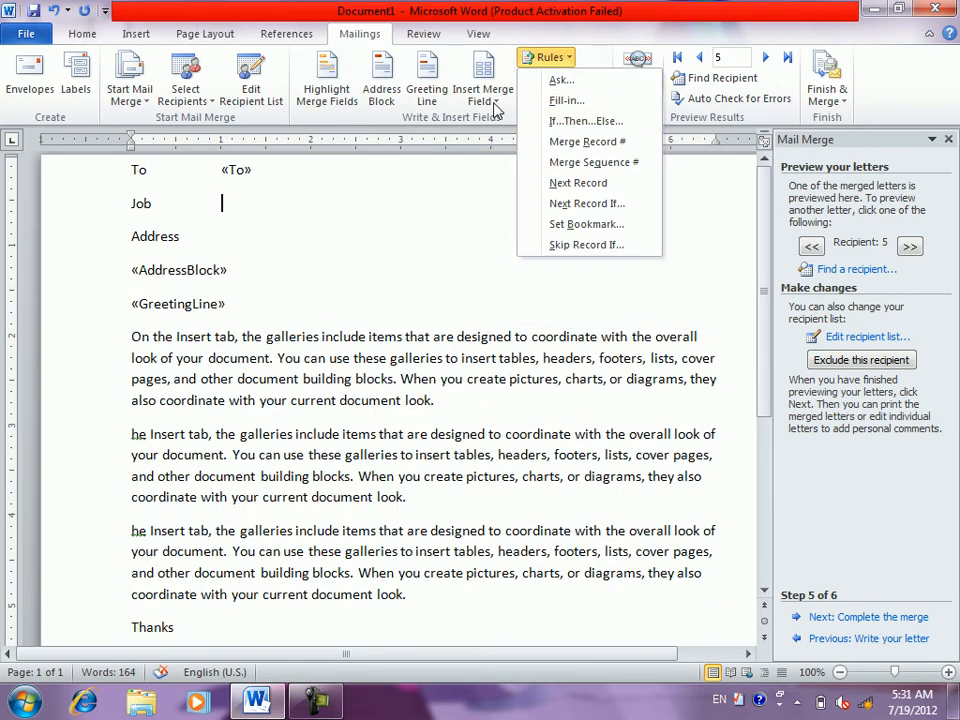
{"action": "left_click", "coordinate": [492, 100]}
{"action": "left_click", "coordinate": [494, 143]}
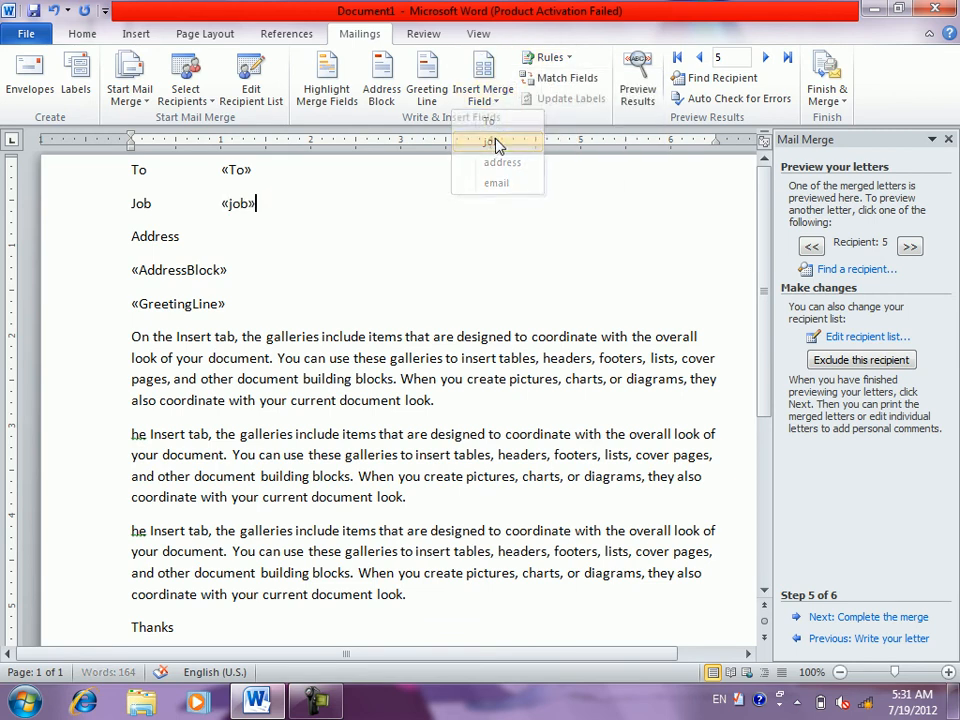
{"action": "left_click", "coordinate": [300, 238]}
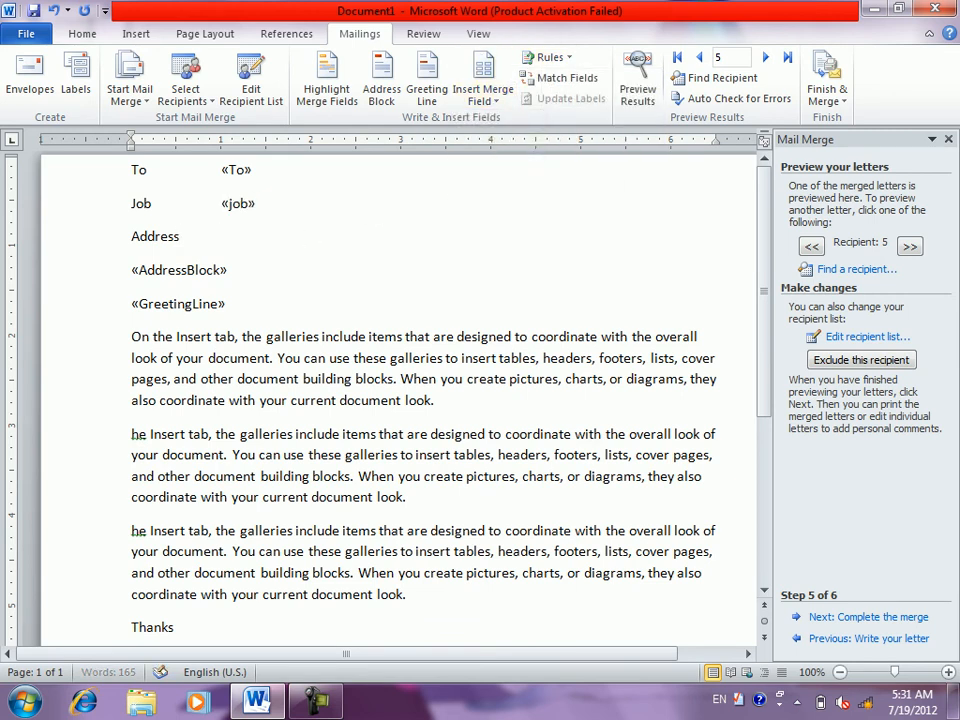
{"action": "left_click", "coordinate": [492, 100]}
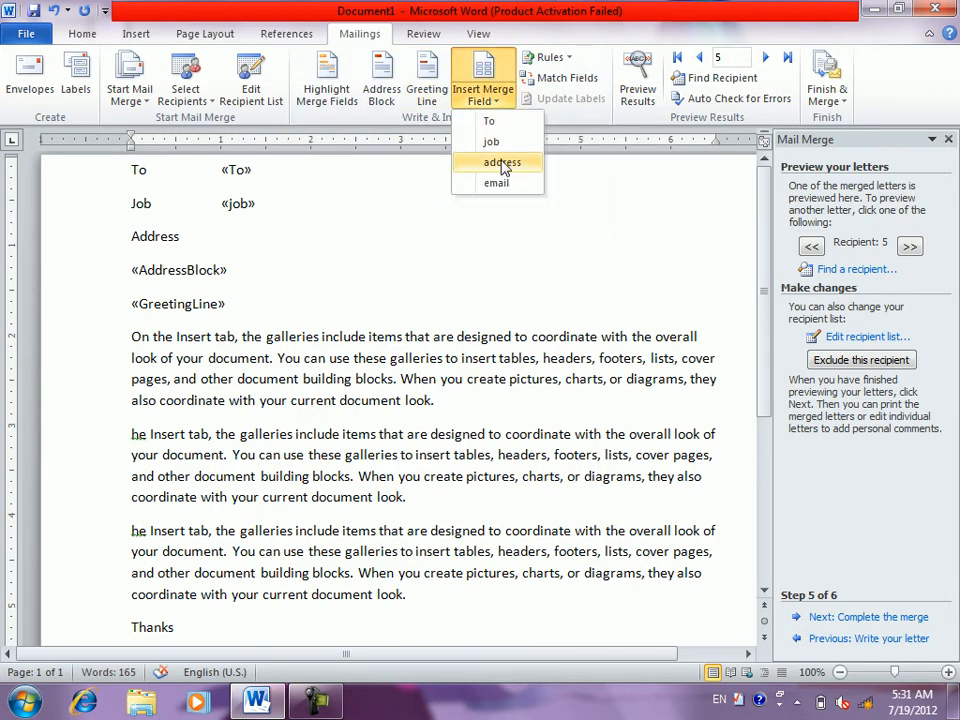
{"action": "left_click", "coordinate": [501, 163]}
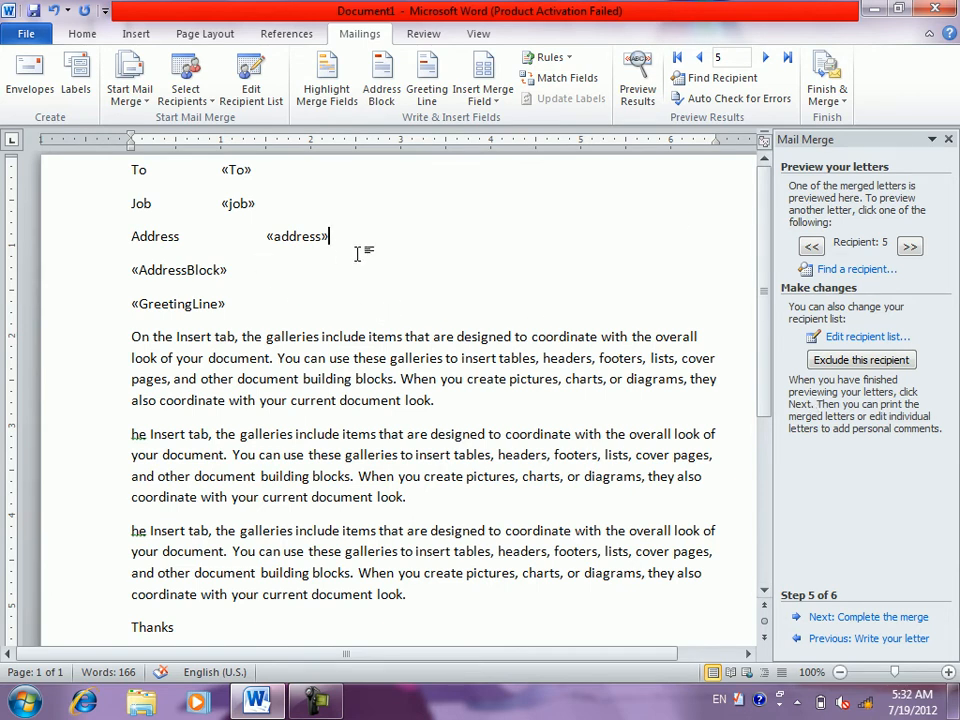
- Add an 'email' line holding the email merge field, and align the address field
{"action": "key", "text": "Return"}
{"action": "type", "text": "email"}
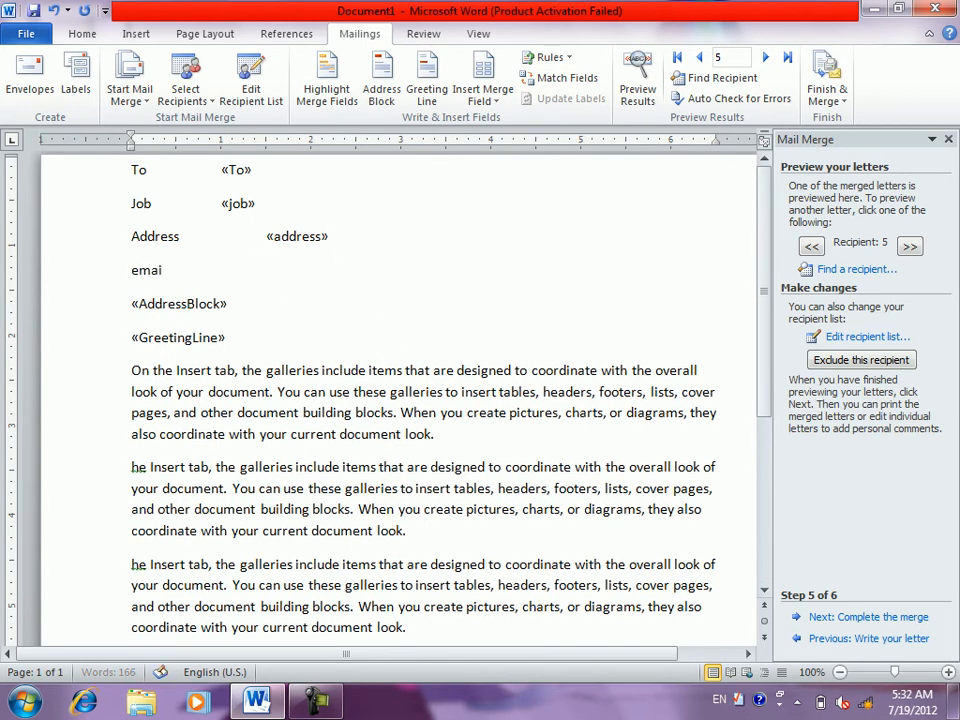
{"action": "key", "text": "Tab"}
{"action": "left_click", "coordinate": [481, 100]}
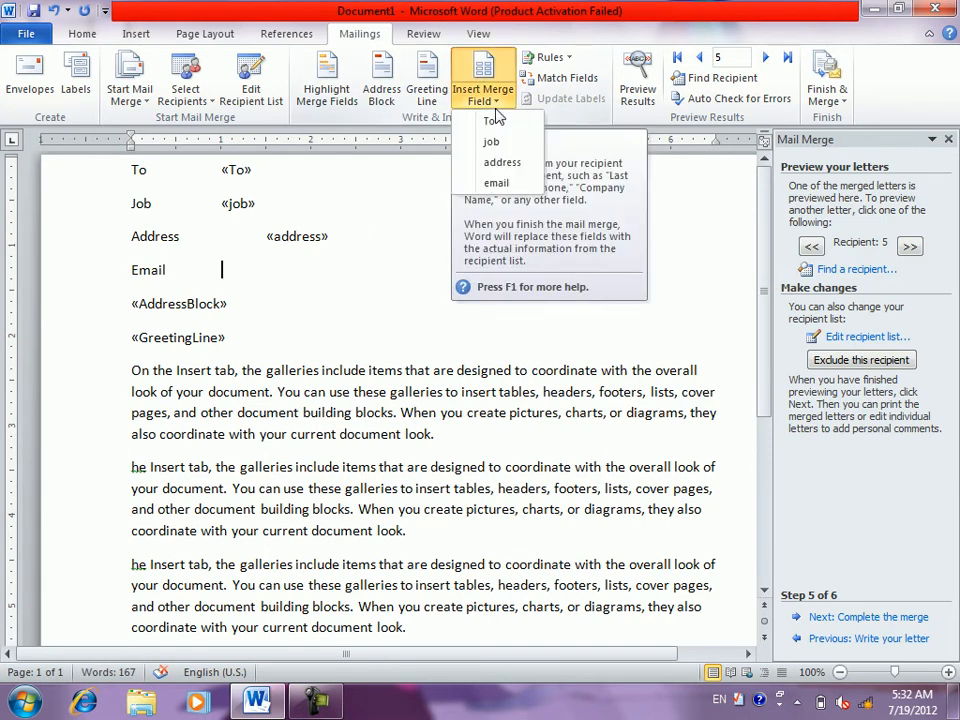
{"action": "left_click", "coordinate": [498, 182]}
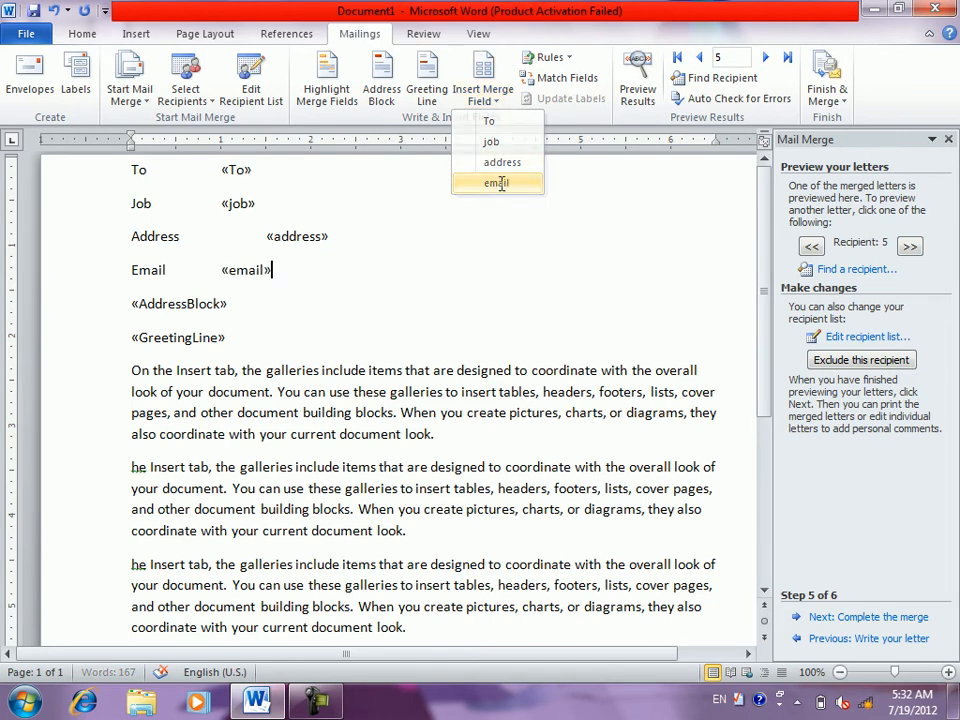
{"action": "left_click", "coordinate": [264, 237]}
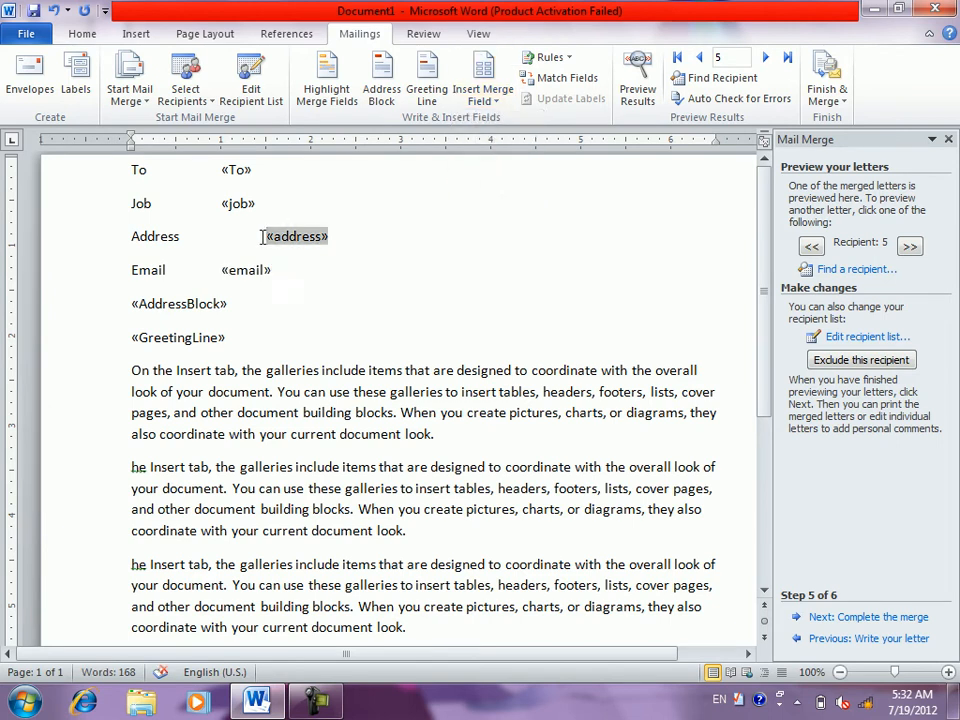
{"action": "key", "text": "BackSpace"}
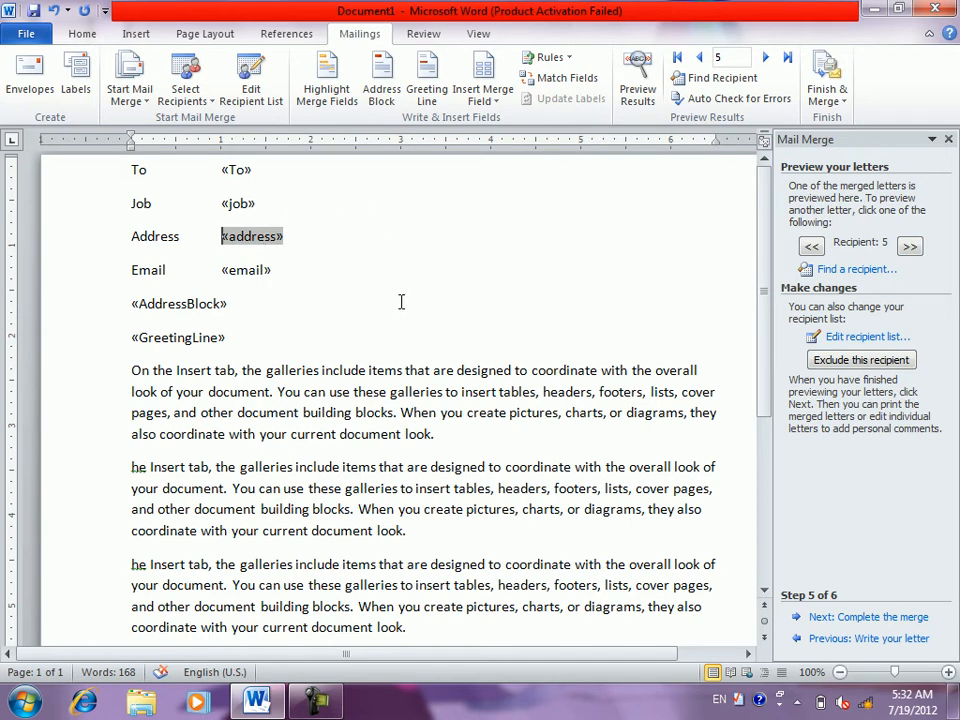
- Review the recipient list unchanged and advance to step 6, Complete the merge
{"action": "left_click", "coordinate": [853, 340]}
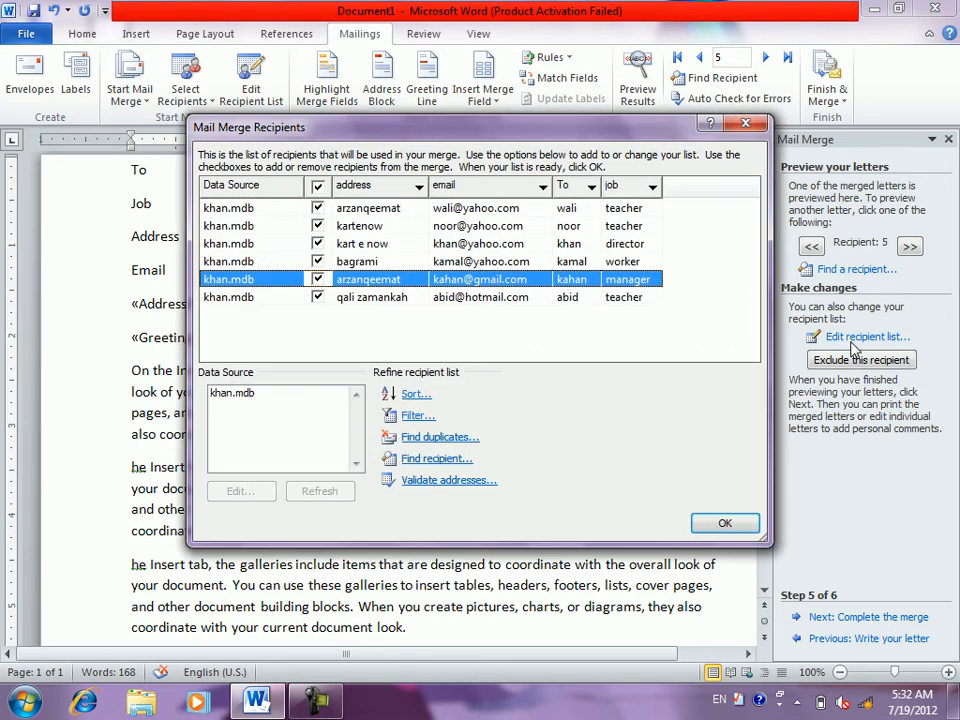
{"action": "left_click", "coordinate": [725, 524]}
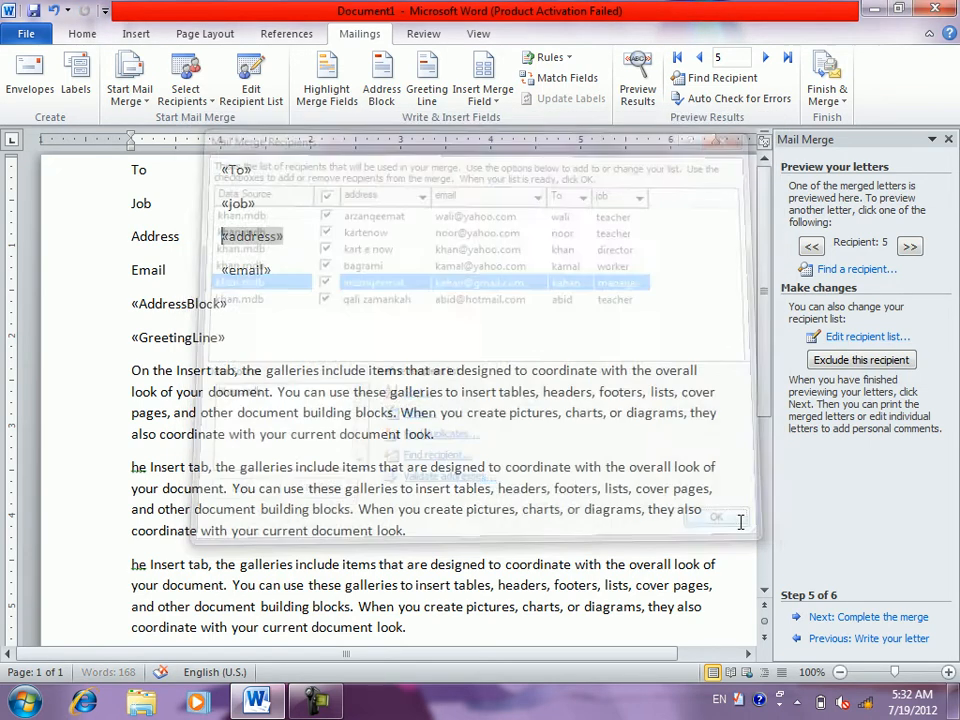
{"action": "left_click", "coordinate": [870, 618]}
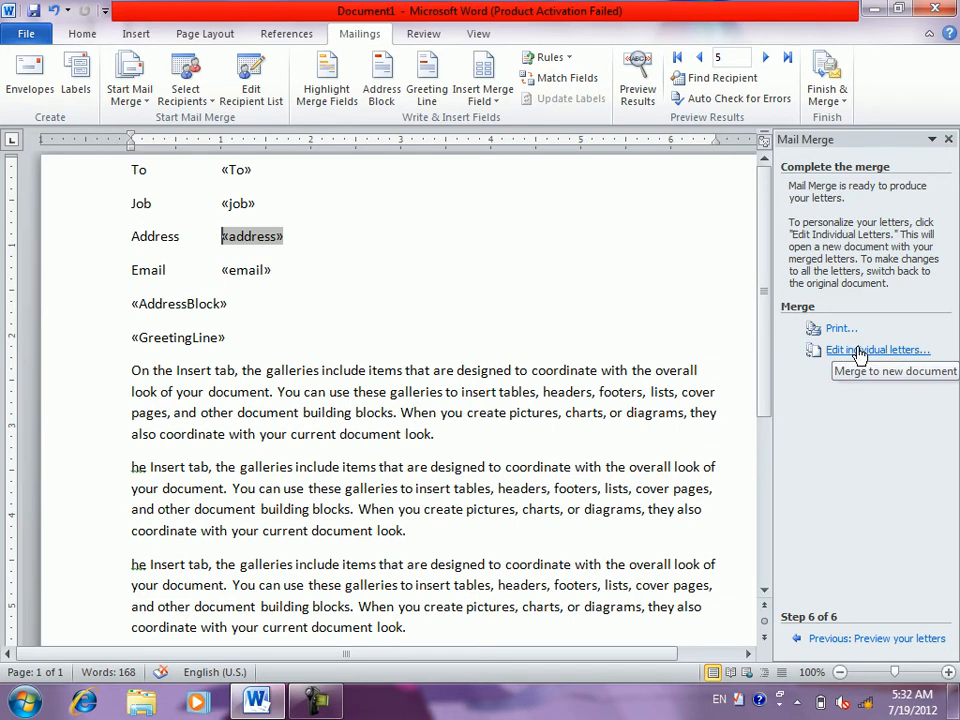
- Open Merge to New Document via Edit individual letters, leaving All records selected
{"action": "left_click", "coordinate": [843, 104]}
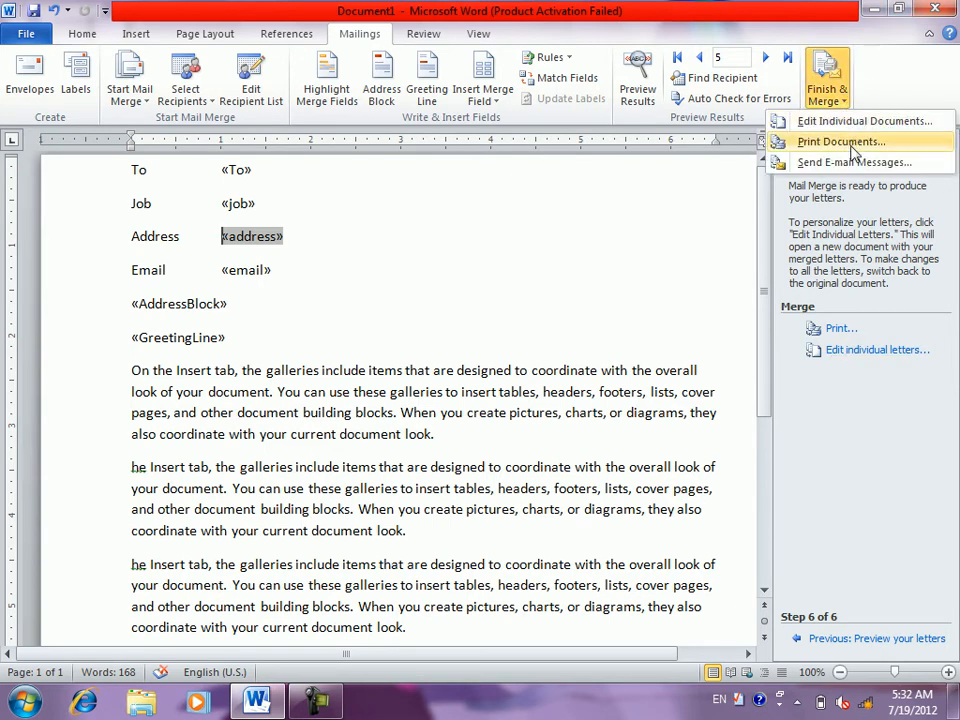
{"action": "left_click", "coordinate": [861, 357]}
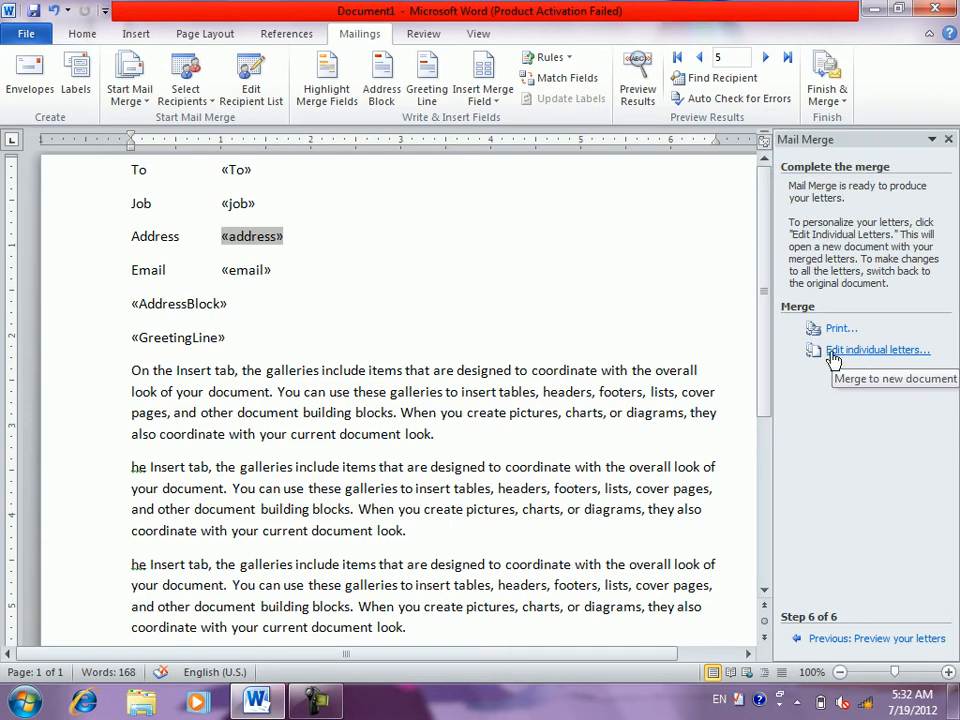
{"action": "left_click", "coordinate": [833, 357]}
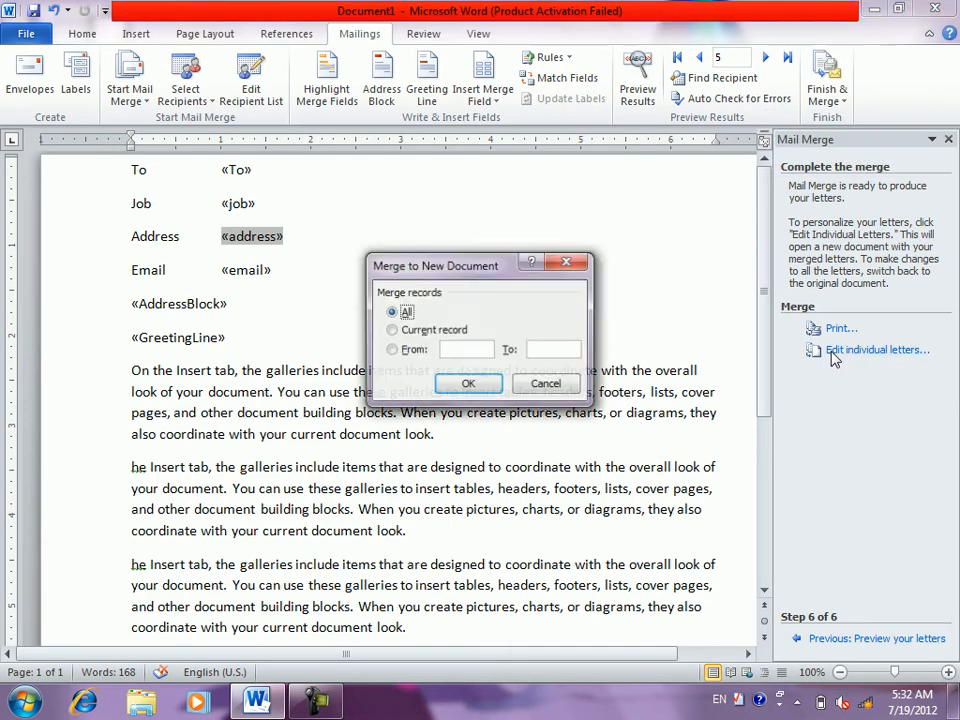
{"action": "left_click", "coordinate": [420, 334]}
{"action": "left_click", "coordinate": [408, 352]}
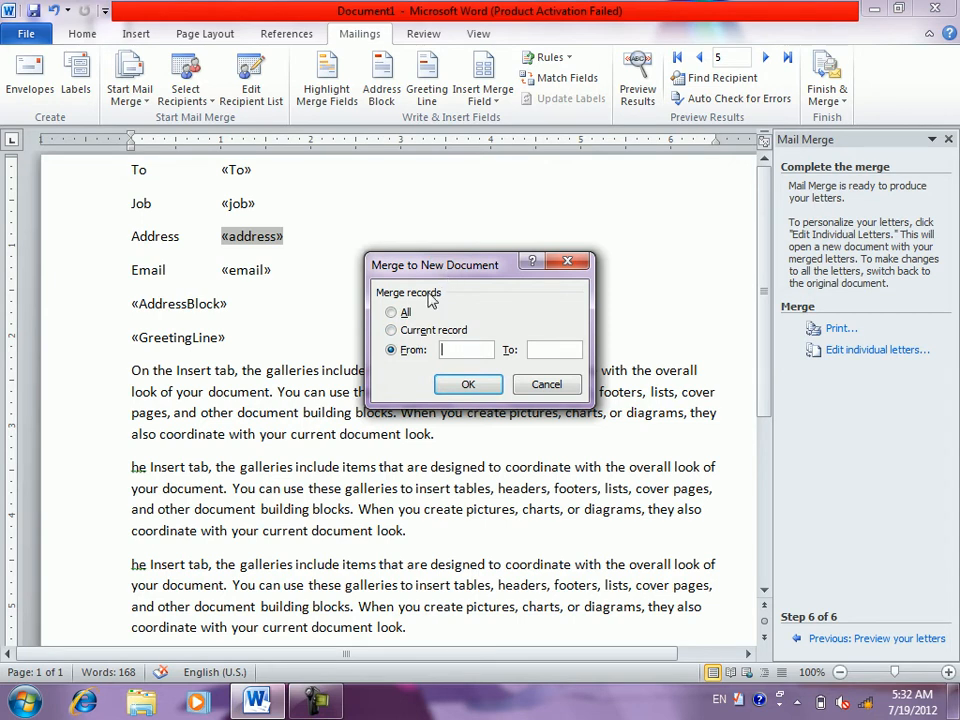
{"action": "left_click", "coordinate": [393, 313]}
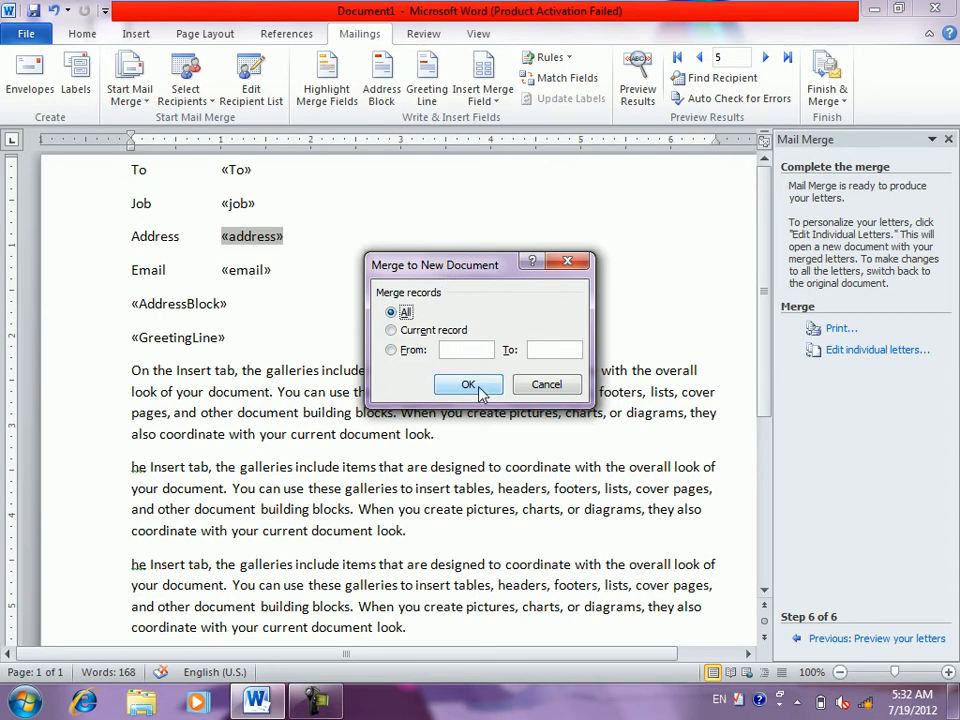
- Merge all records into Letters1 and review it down to the sixth letter ending 'Thanks'
{"action": "left_click", "coordinate": [468, 385]}
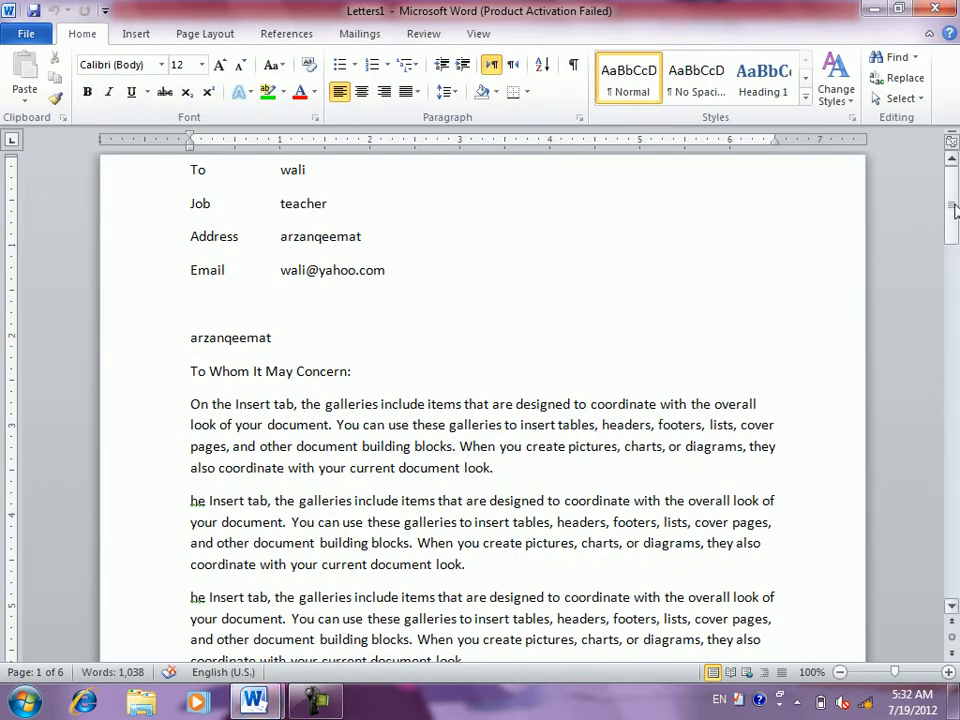
{"action": "left_click_drag", "start_coordinate": [955, 210], "coordinate": [955, 559]}
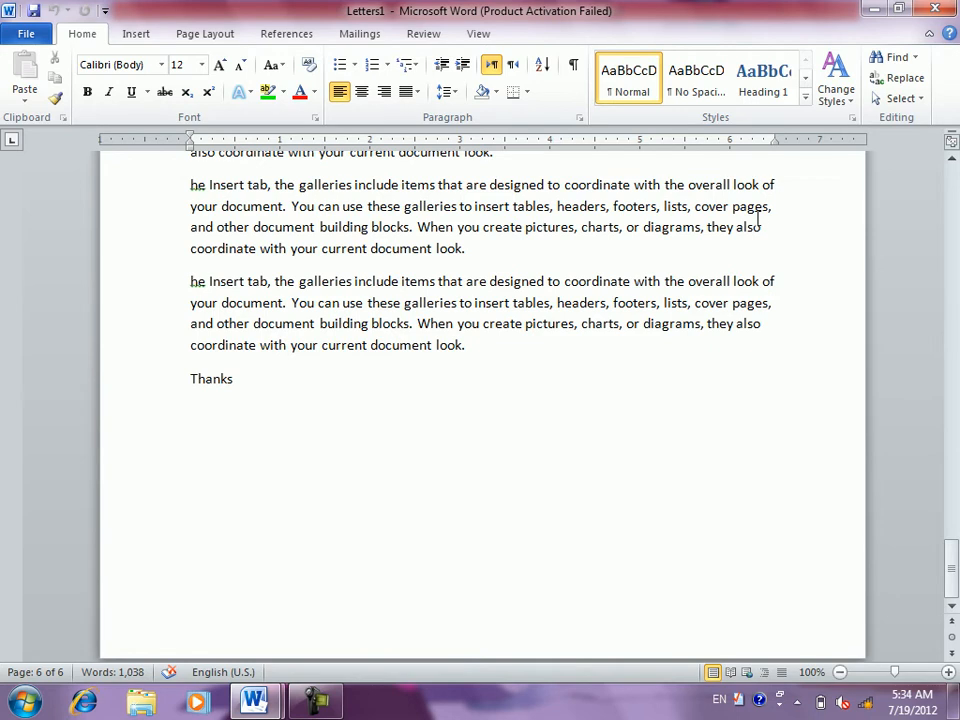
{"action": "left_click", "coordinate": [756, 221]}
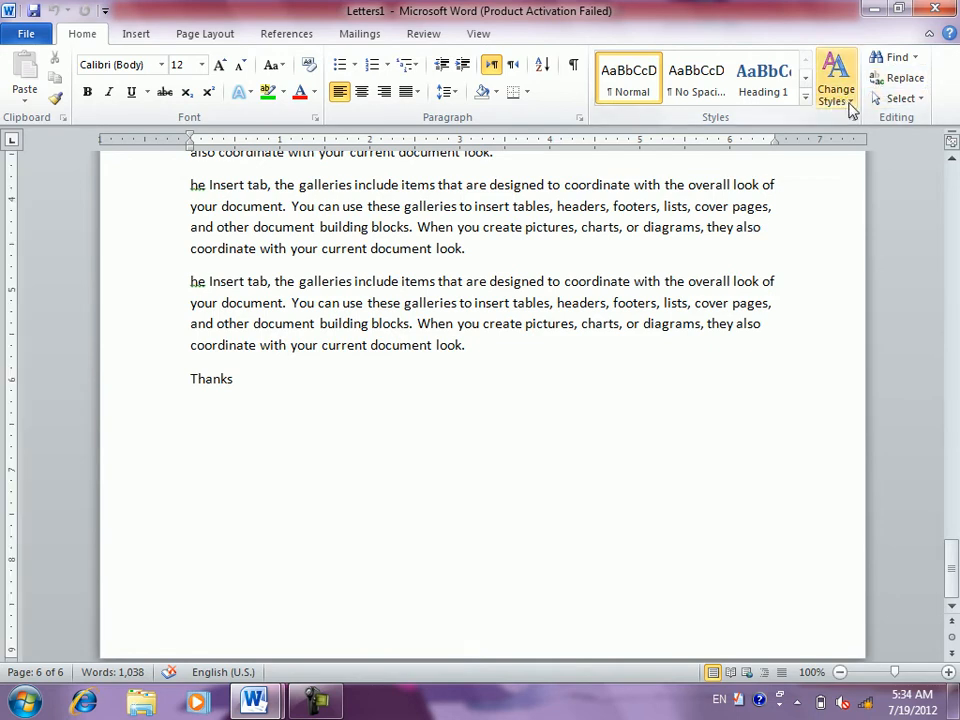
{"action": "left_click", "coordinate": [362, 38]}
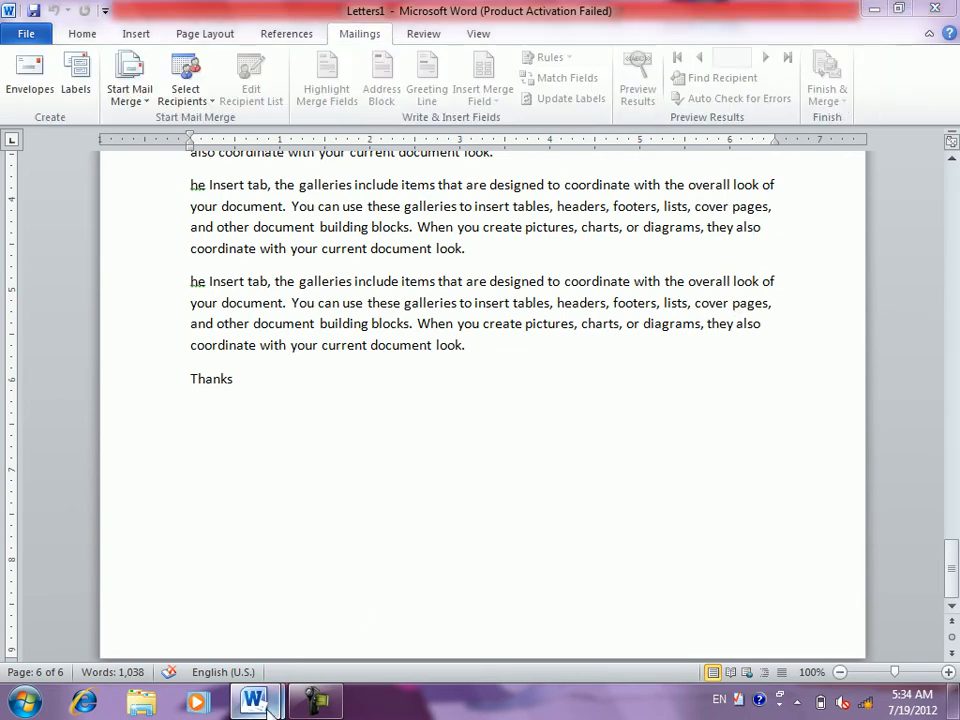
- Return to Document1 and start an e-mail merge addressed to the email field
{"action": "mouse_move", "coordinate": [254, 701]}
{"action": "left_click", "coordinate": [216, 606]}
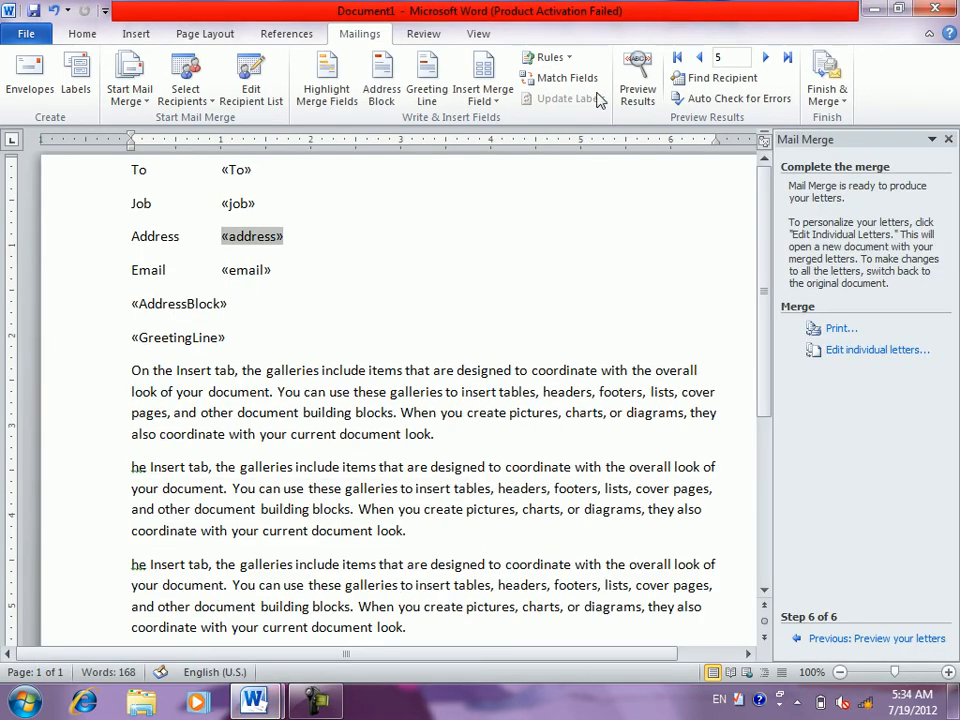
{"action": "left_click", "coordinate": [826, 98]}
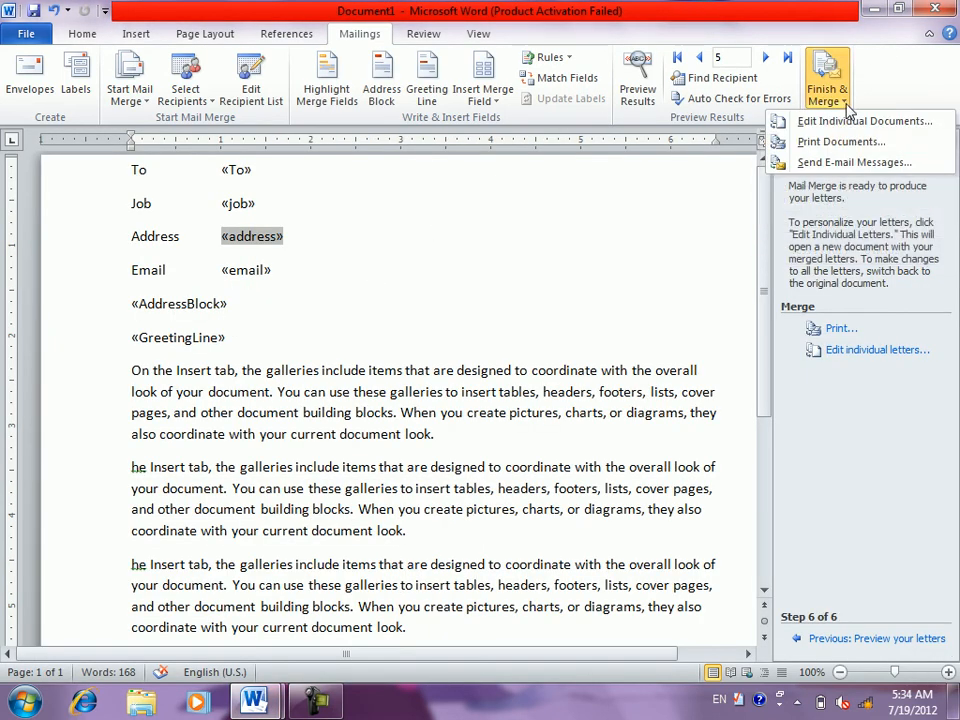
{"action": "left_click", "coordinate": [838, 164]}
{"action": "left_click", "coordinate": [458, 276]}
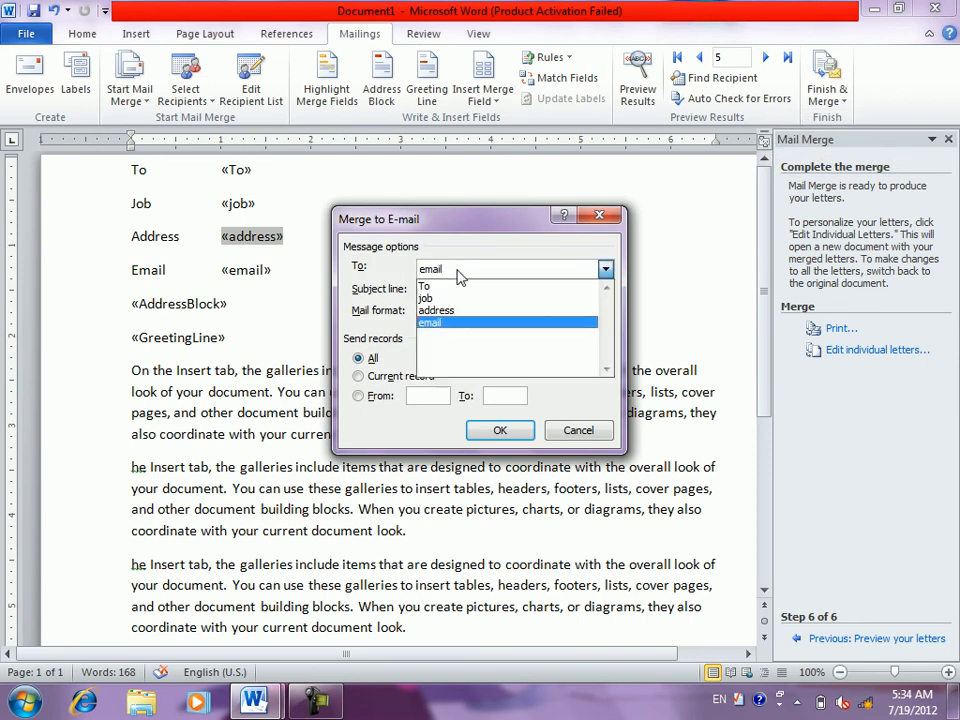
{"action": "left_click", "coordinate": [450, 322]}
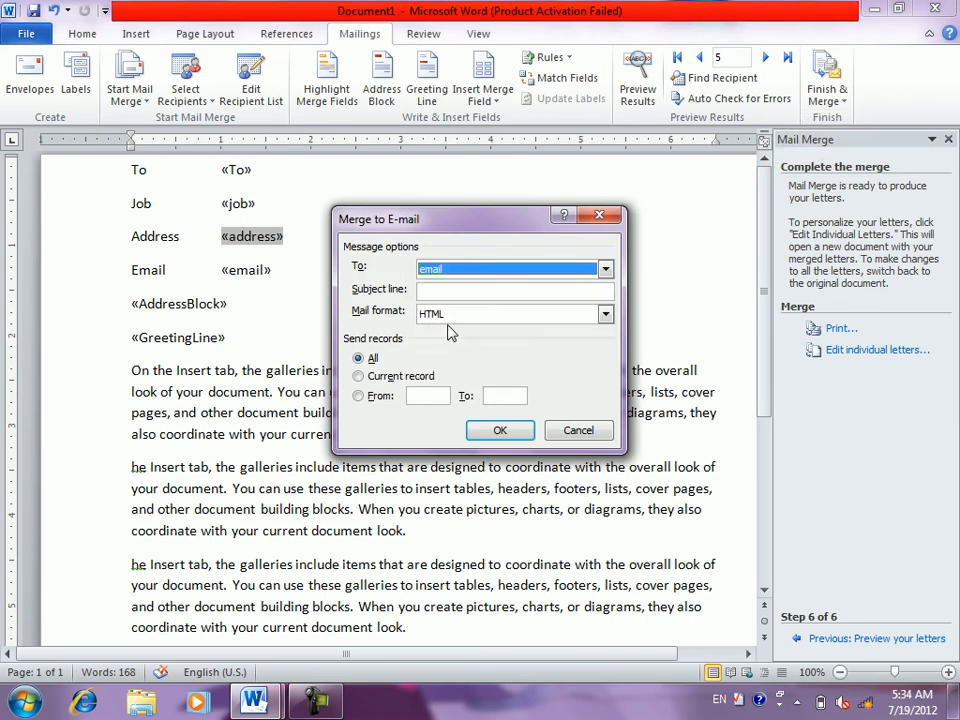
- Set subject 'salam', Plain text format, current record only, and send the merge
{"action": "left_click", "coordinate": [463, 296]}
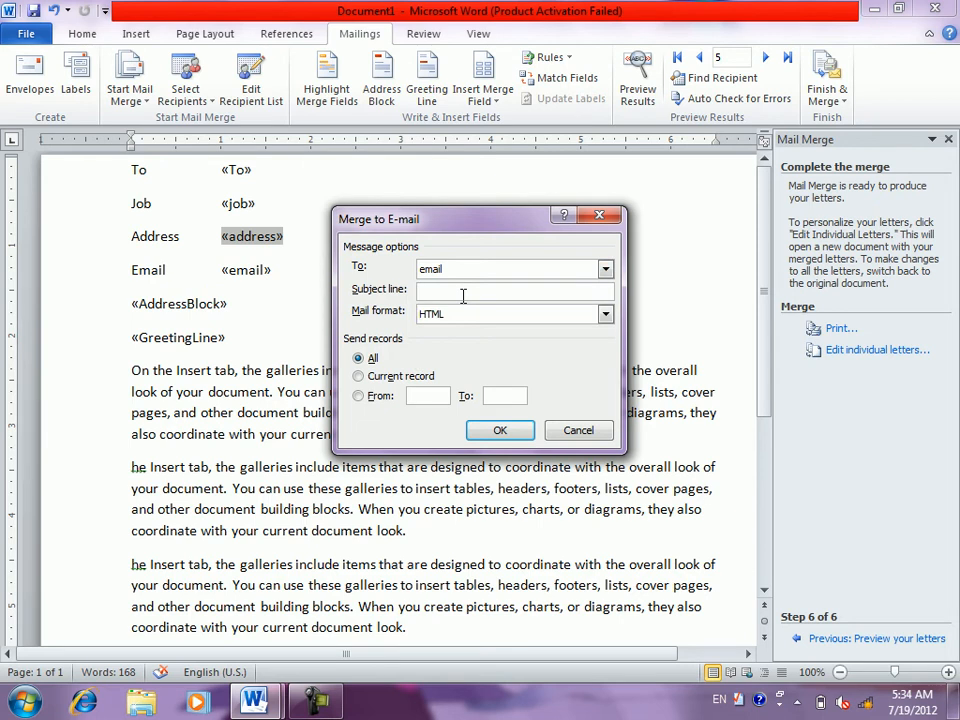
{"action": "type", "text": "salam"}
{"action": "left_click", "coordinate": [445, 316]}
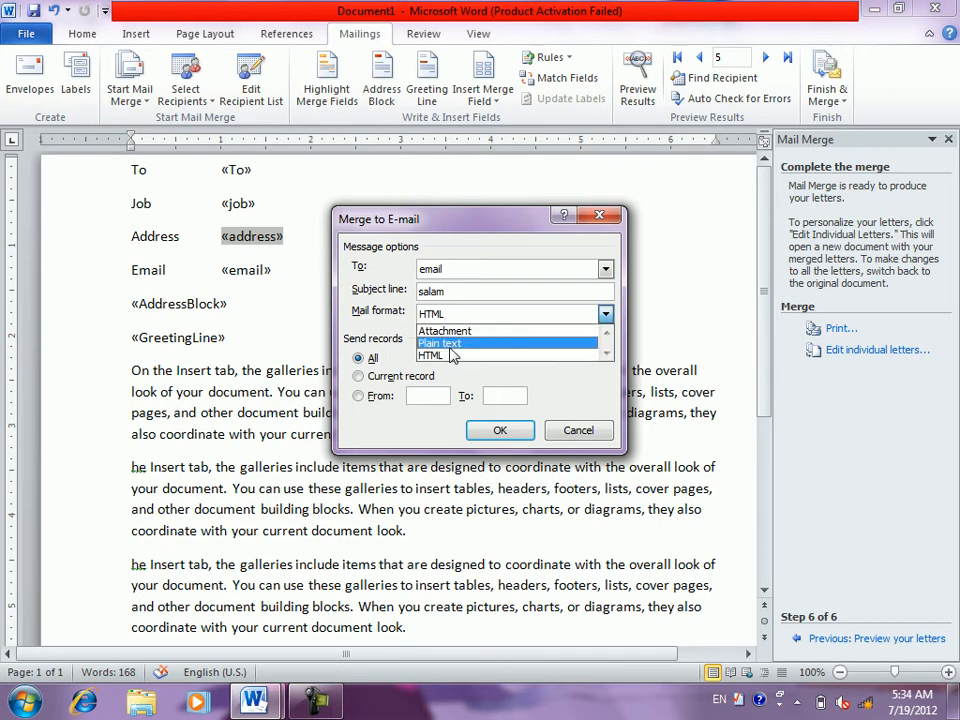
{"action": "left_click", "coordinate": [449, 344]}
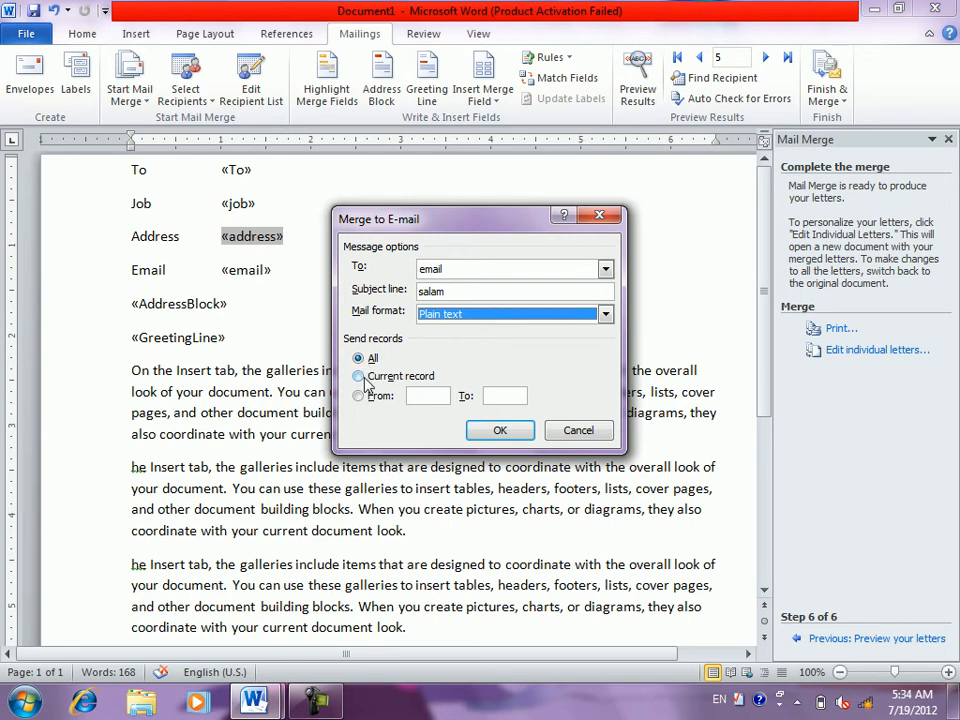
{"action": "left_click", "coordinate": [360, 377]}
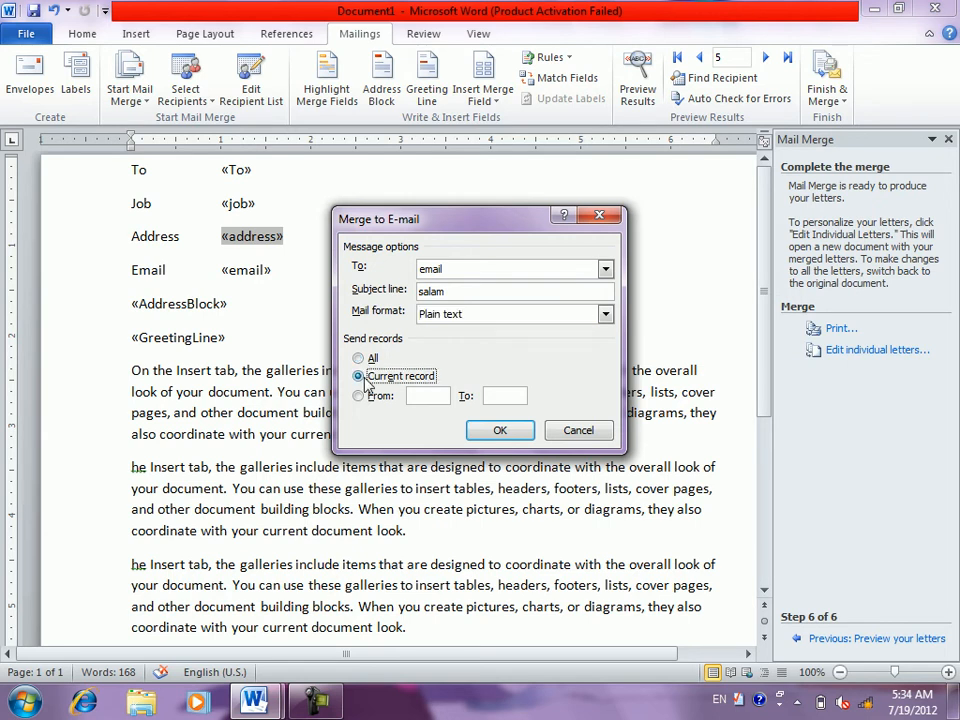
{"action": "left_click", "coordinate": [376, 402]}
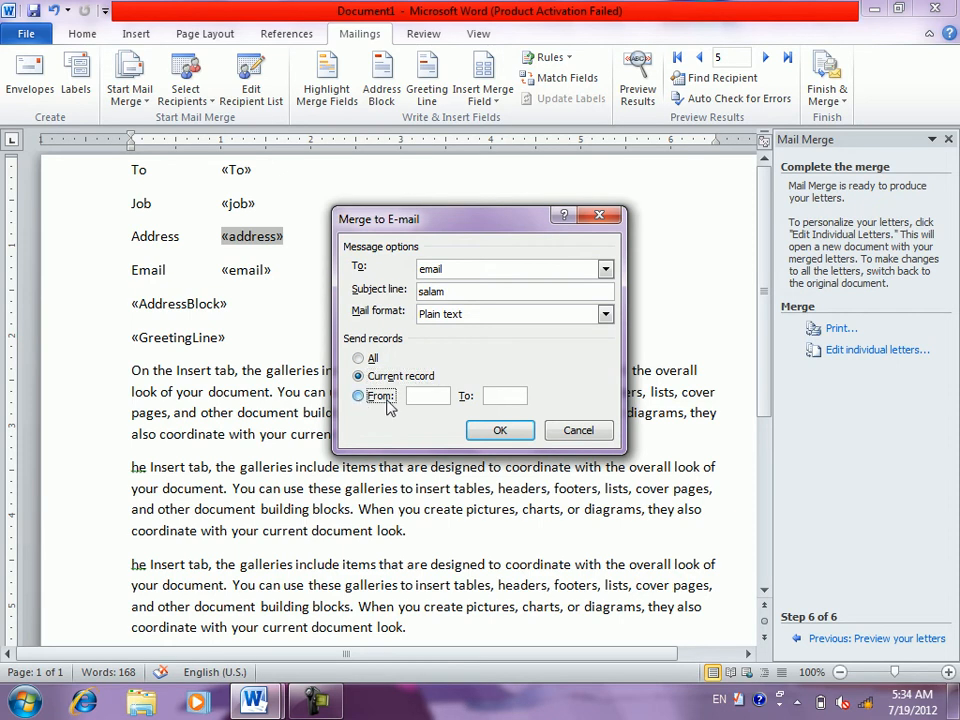
{"action": "left_click", "coordinate": [508, 425]}
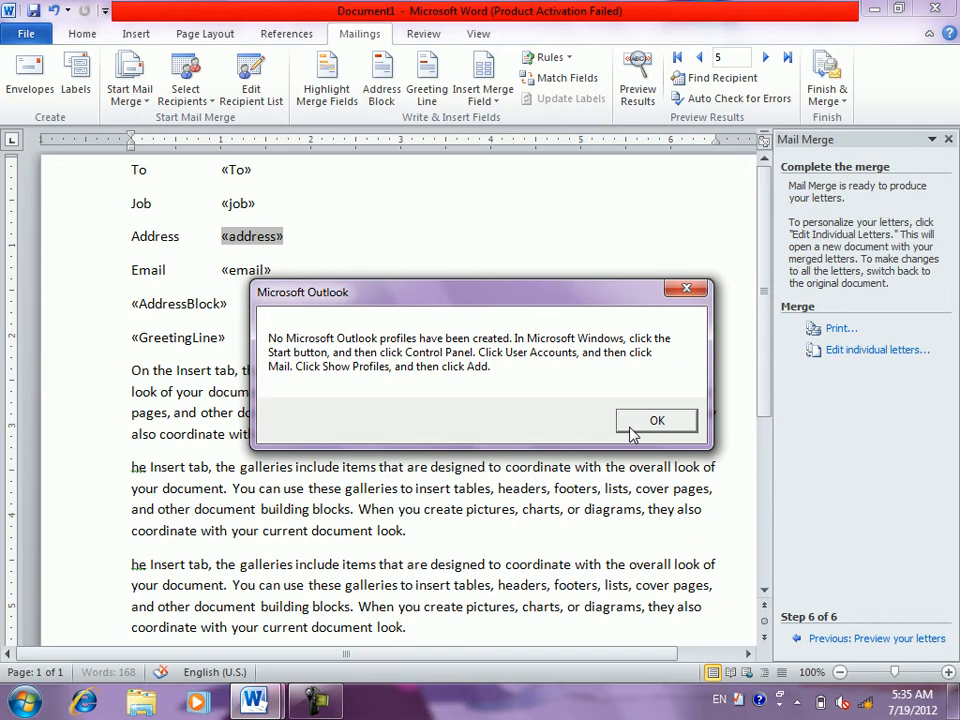
- Dismiss the Outlook no-profiles error and place the cursor after the email field
{"action": "left_click", "coordinate": [631, 429]}
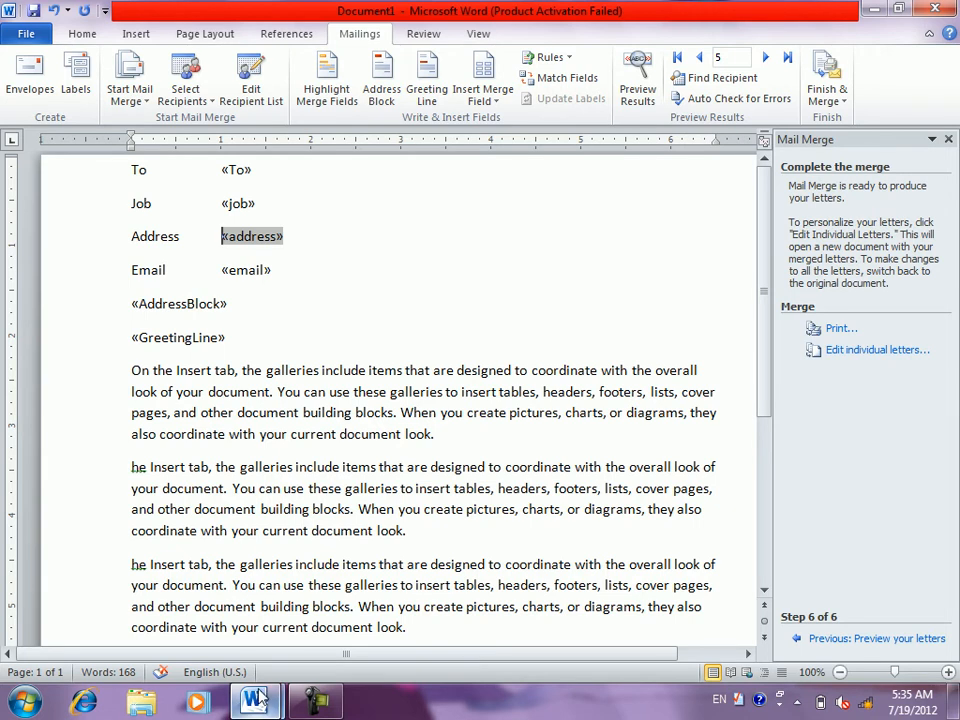
{"action": "left_click", "coordinate": [302, 698]}
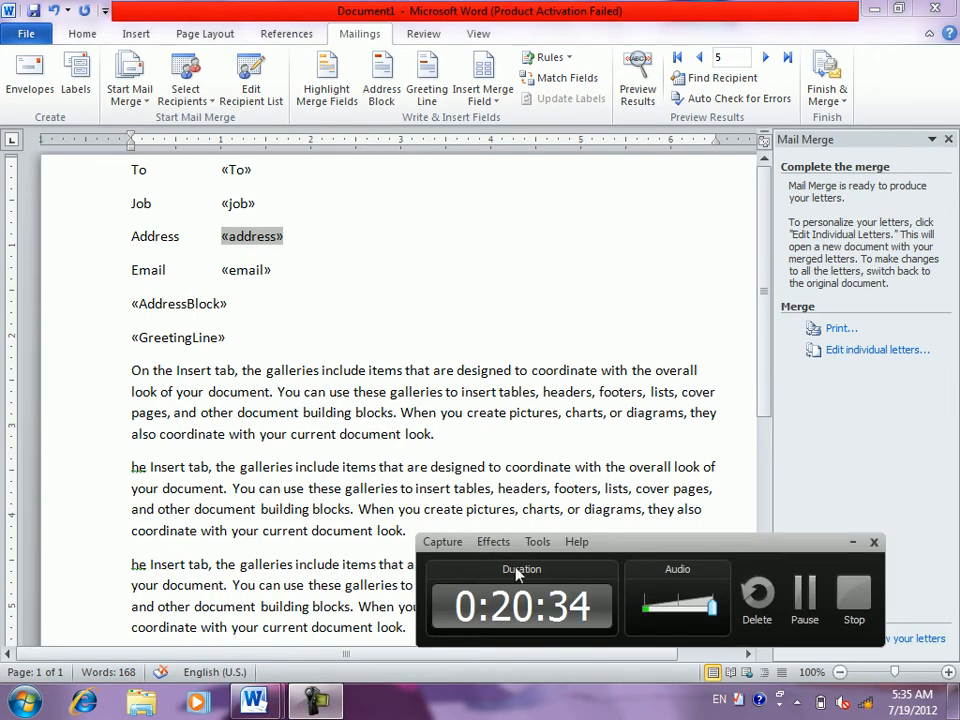
{"action": "left_click", "coordinate": [851, 546]}
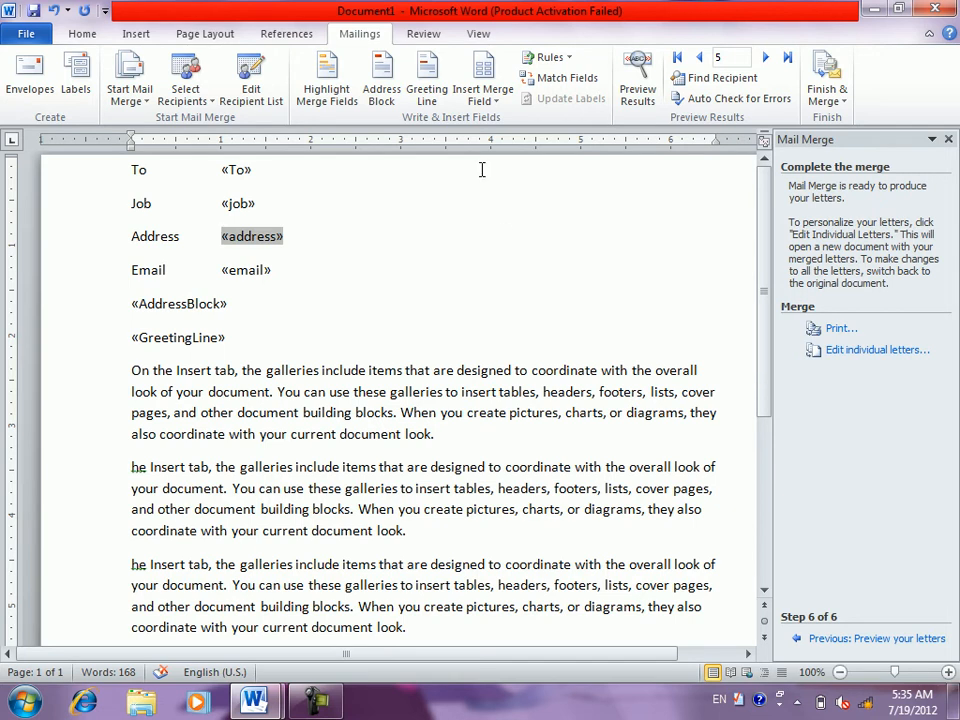
{"action": "left_click", "coordinate": [393, 287]}
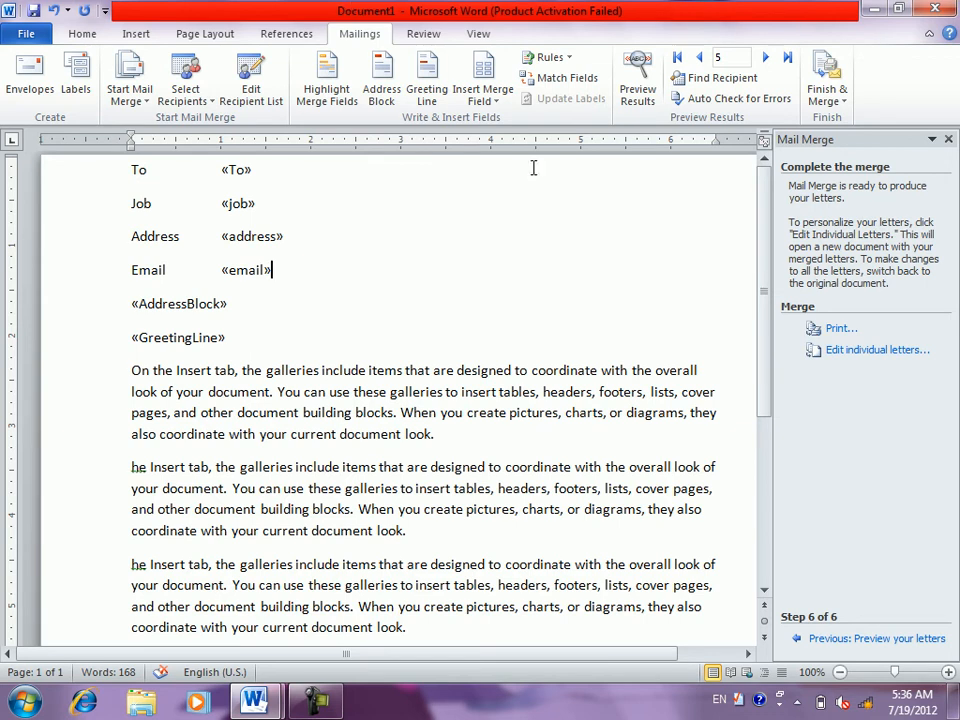
- Close the Mail Merge pane and delete the GreetingLine, AddressBlock, email and address fields
{"action": "left_click", "coordinate": [948, 139]}
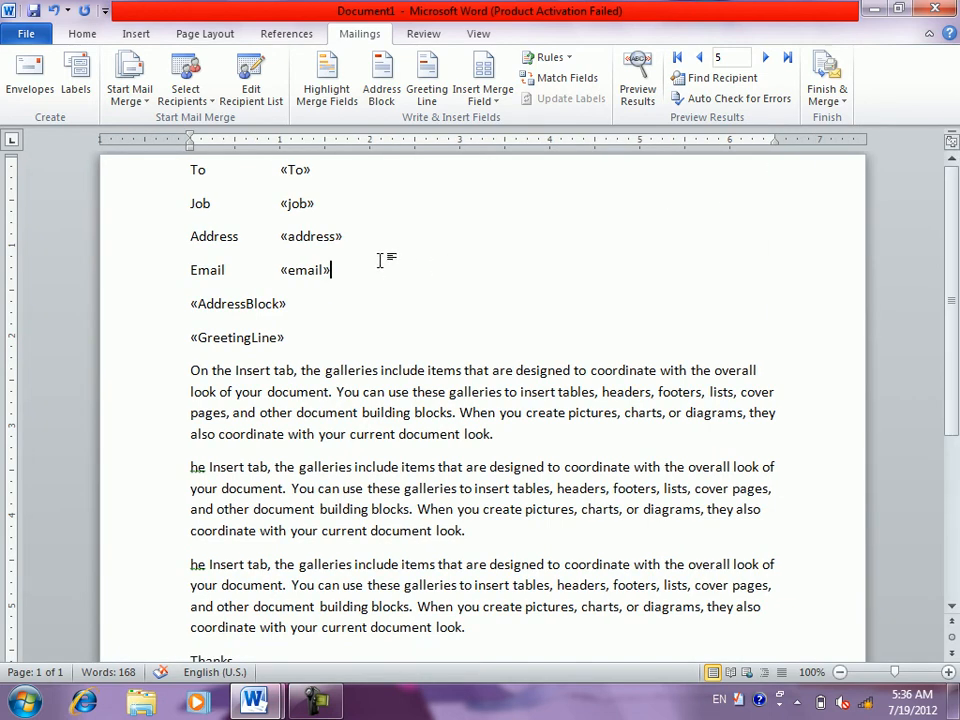
{"action": "mouse_move", "coordinate": [380, 260]}
{"action": "left_mouse_down"}
{"action": "mouse_move", "coordinate": [298, 214]}
{"action": "mouse_move", "coordinate": [300, 168]}
{"action": "mouse_move", "coordinate": [364, 264]}
{"action": "left_mouse_up"}
{"action": "key", "text": "Delete"}
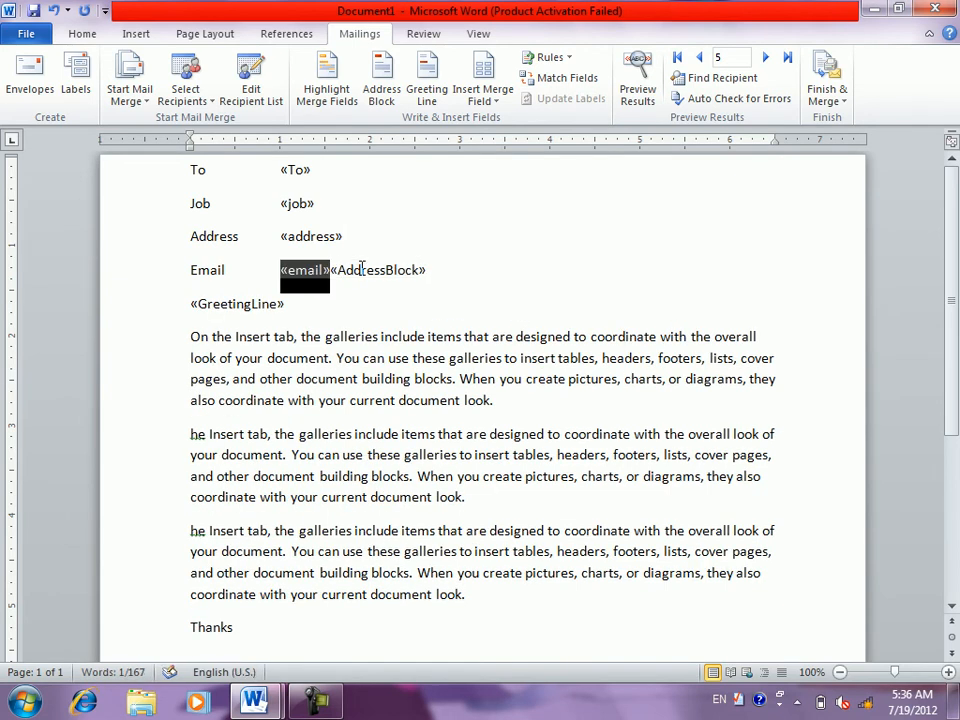
{"action": "left_click_drag", "start_coordinate": [296, 303], "coordinate": [190, 304]}
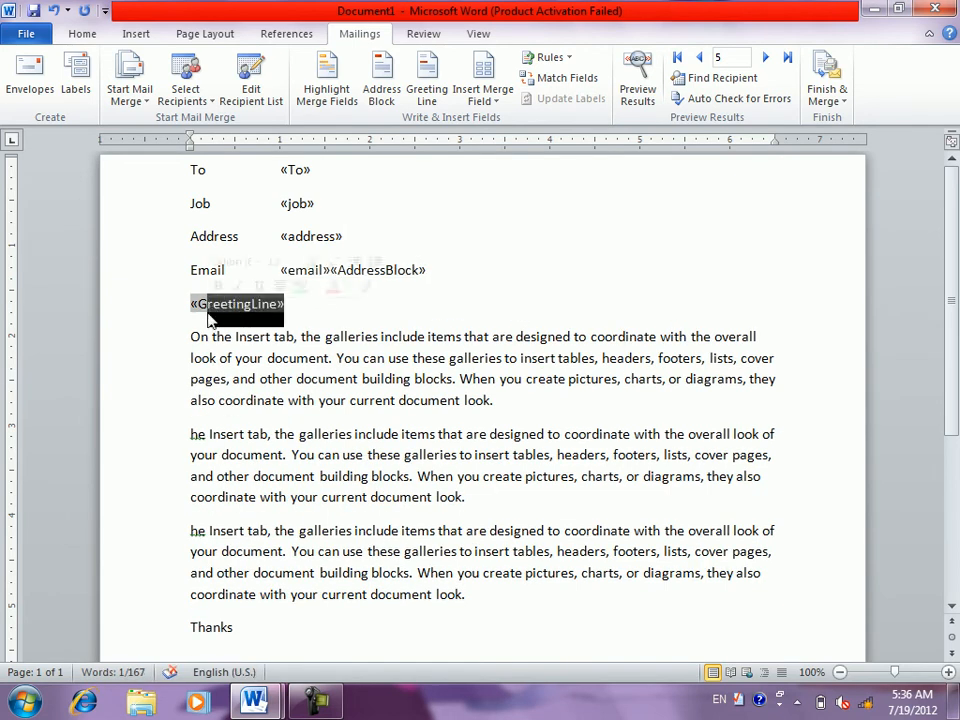
{"action": "key", "text": "Delete"}
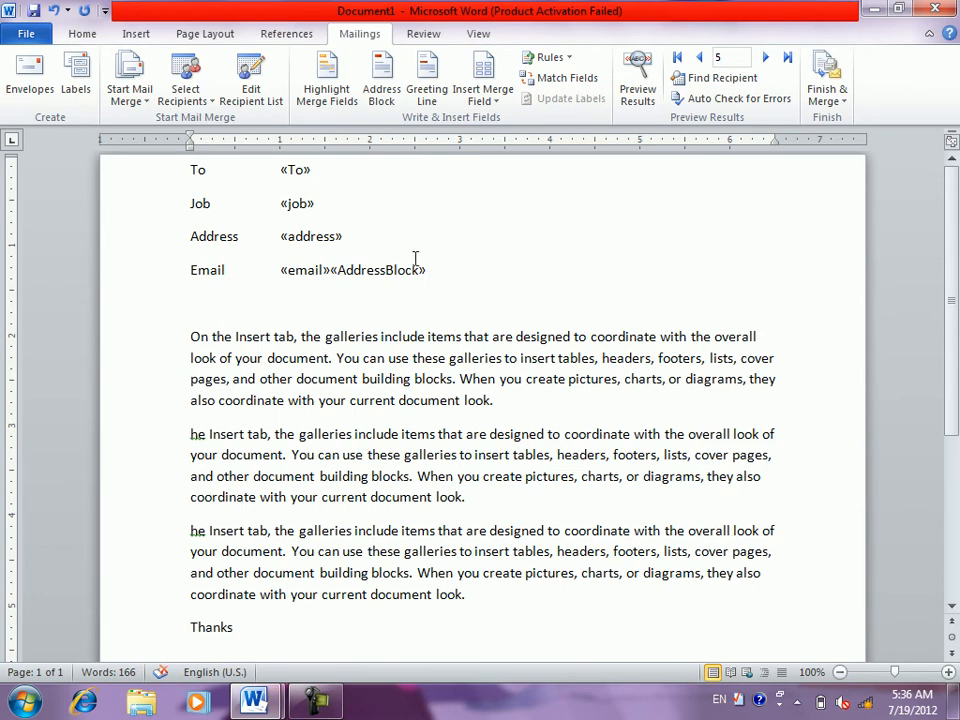
{"action": "key", "text": "BackSpace"}
{"action": "key", "text": "BackSpace"}
{"action": "key", "text": "BackSpace"}
{"action": "key", "text": "BackSpace"}
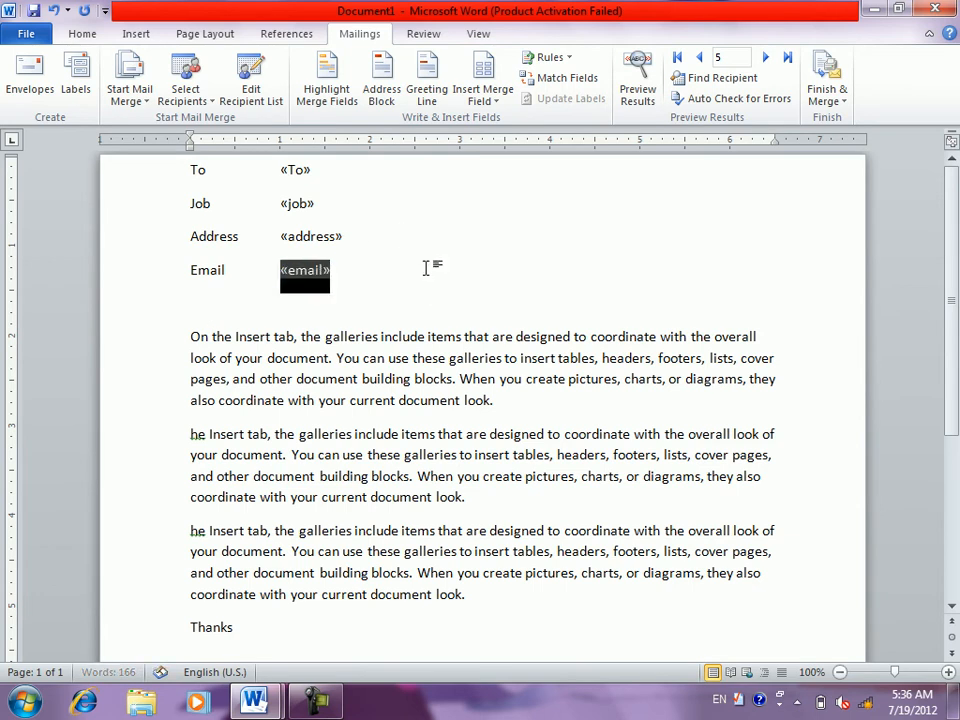
{"action": "left_click", "coordinate": [345, 236]}
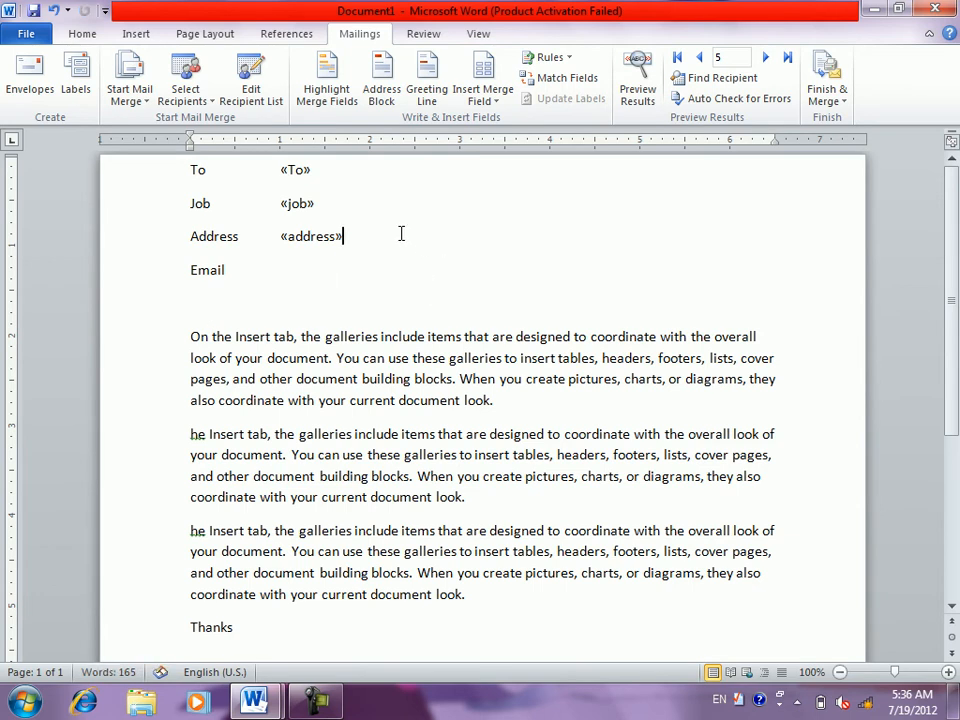
{"action": "key", "text": "BackSpace"}
{"action": "key", "text": "BackSpace"}
- Delete the job and To fields, keep Job on its own line, and start an E-mail Messages merge
{"action": "left_click", "coordinate": [341, 207]}
{"action": "key", "text": "BackSpace"}
{"action": "key", "text": "BackSpace"}
{"action": "left_click", "coordinate": [325, 167]}
{"action": "key", "text": "Delete"}
{"action": "key", "text": "BackSpace"}
{"action": "key", "text": "BackSpace"}
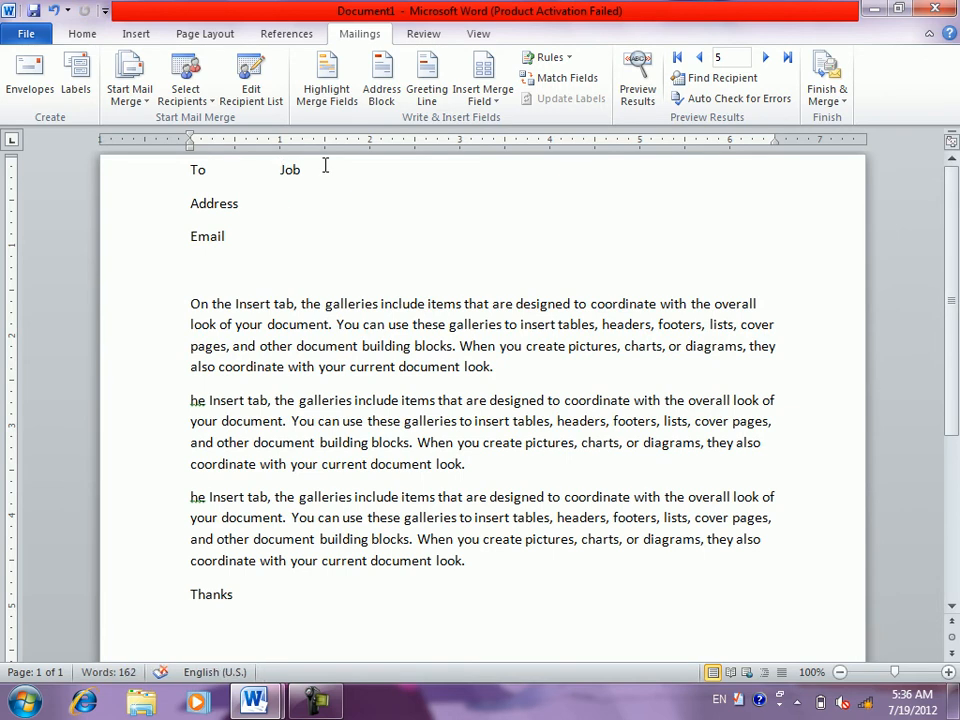
{"action": "key", "text": "Return"}
{"action": "left_click", "coordinate": [259, 176]}
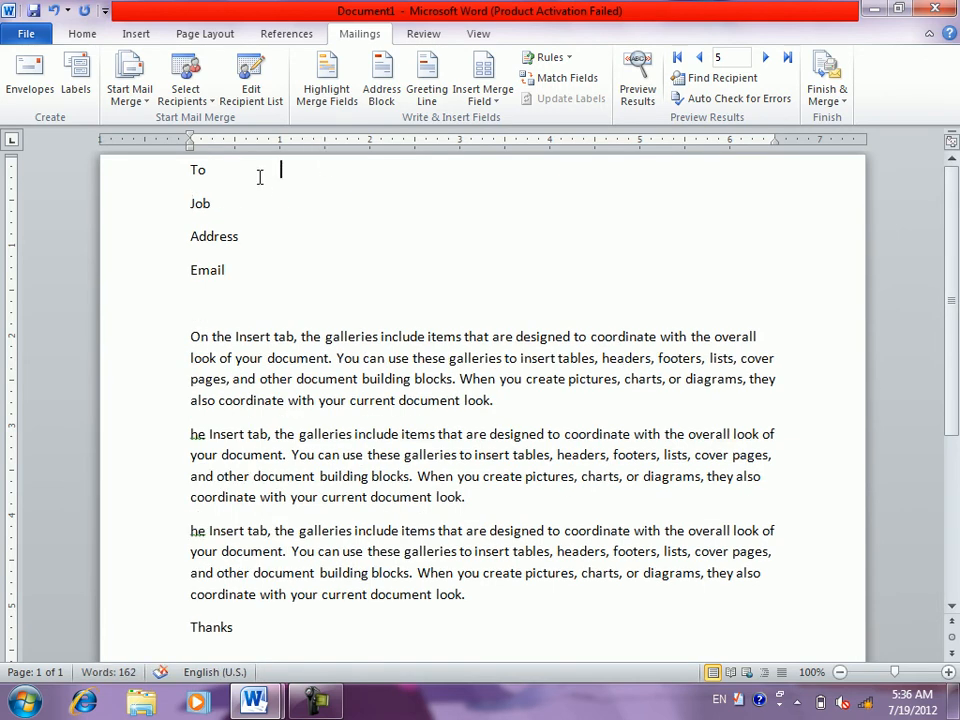
{"action": "left_click", "coordinate": [148, 106]}
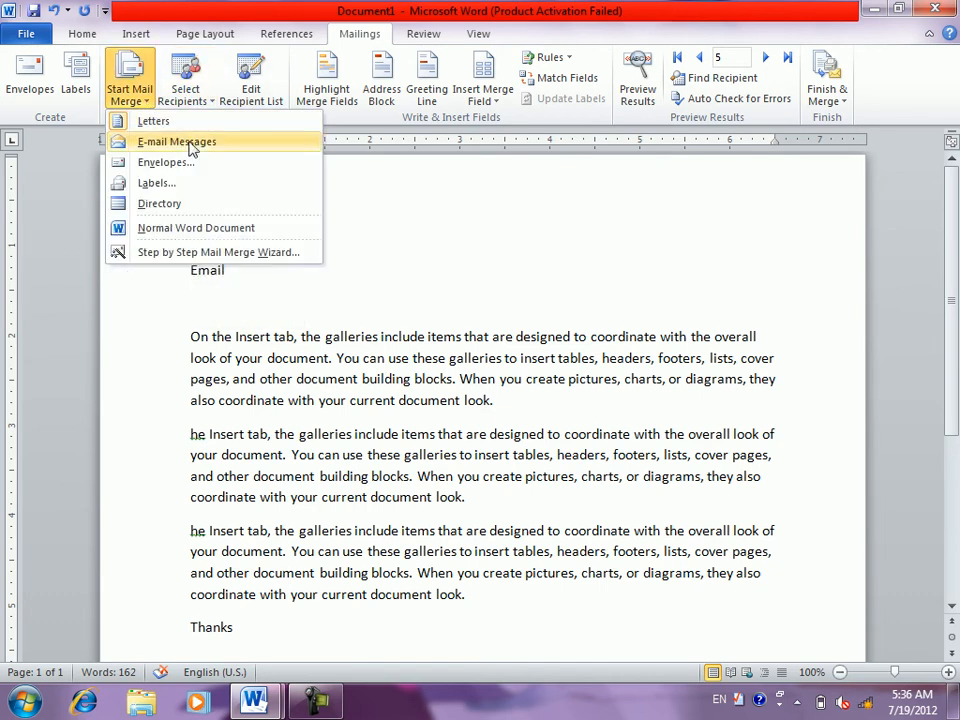
{"action": "left_click", "coordinate": [207, 100]}
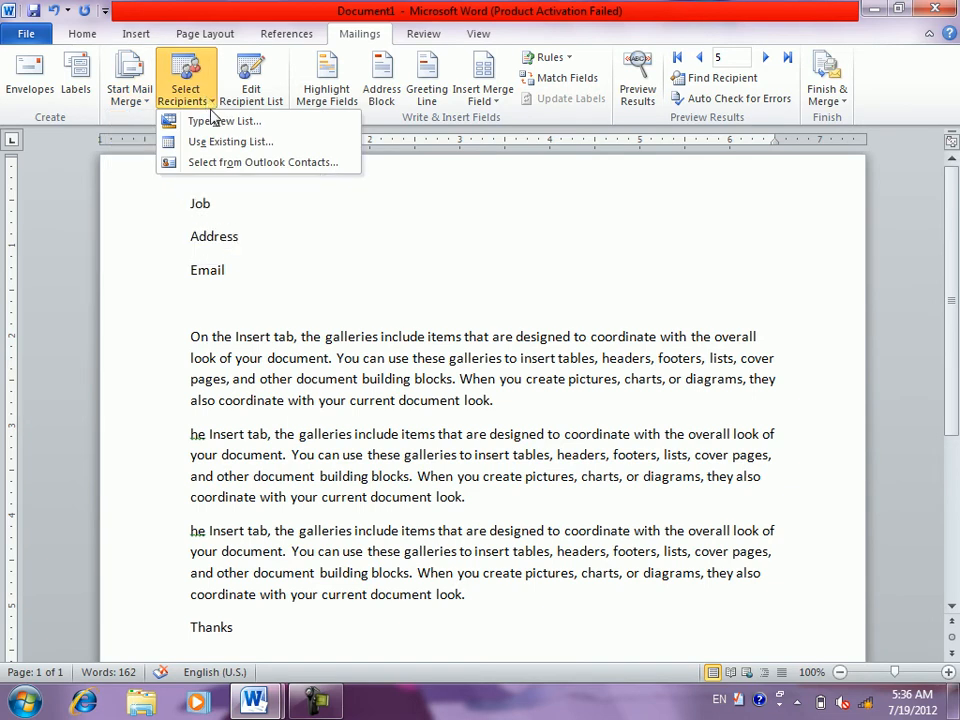
{"action": "left_click", "coordinate": [255, 150]}
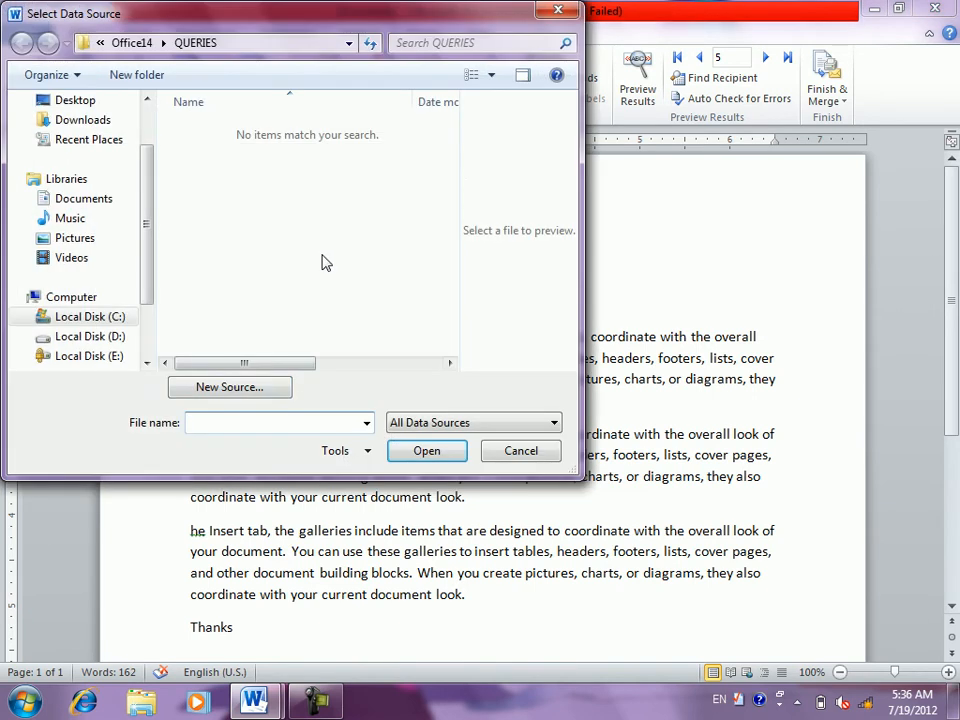
{"action": "left_click", "coordinate": [230, 387]}
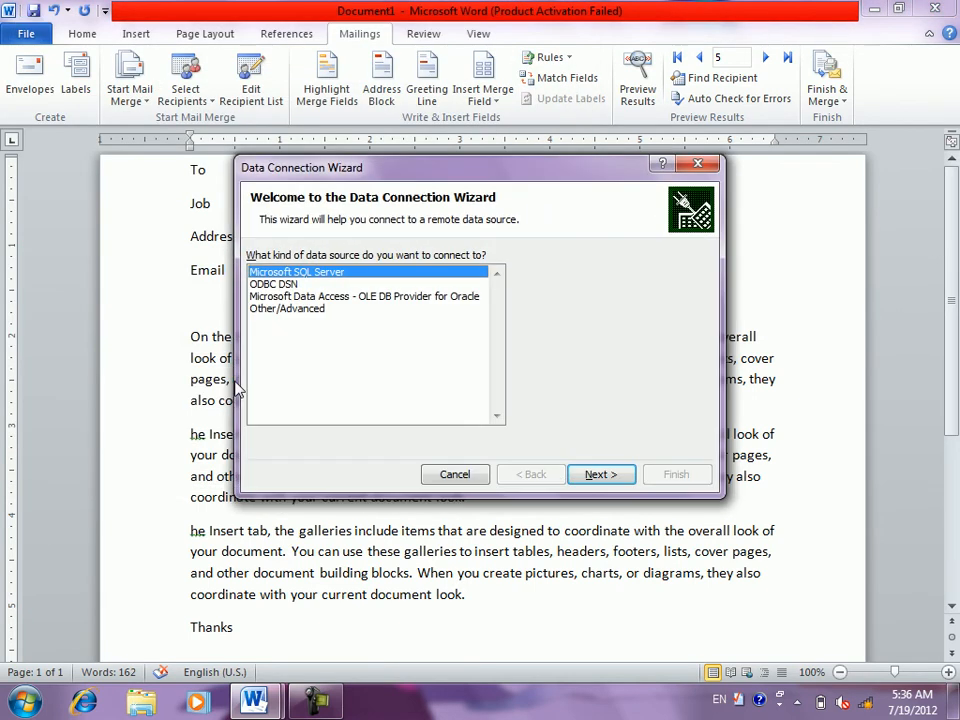
{"action": "left_click", "coordinate": [321, 297]}
{"action": "left_click", "coordinate": [613, 475]}
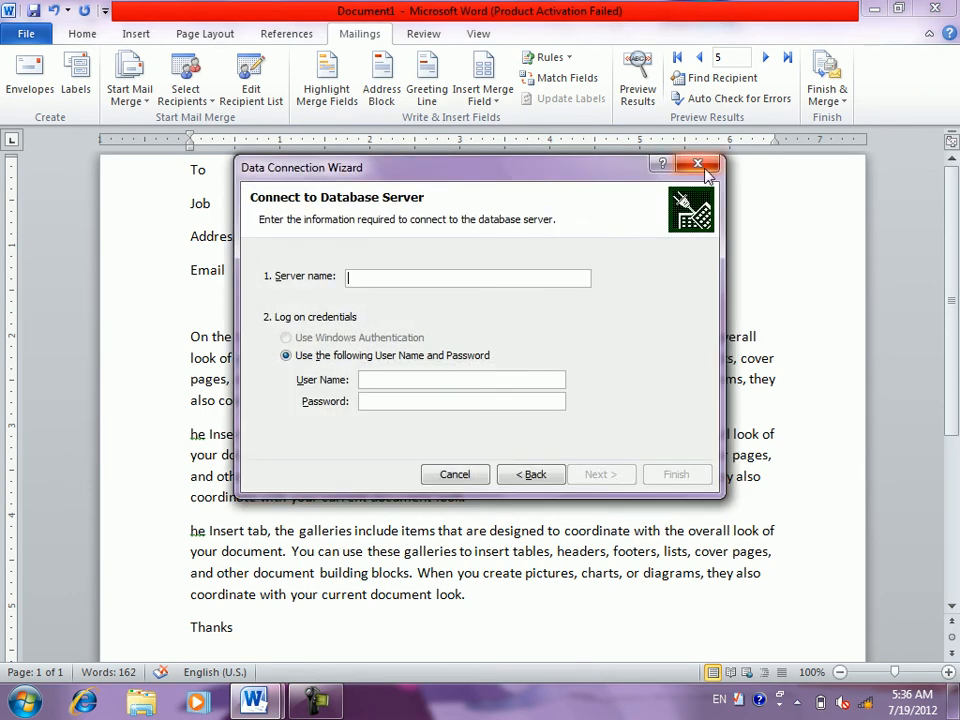
{"action": "left_click", "coordinate": [698, 164]}
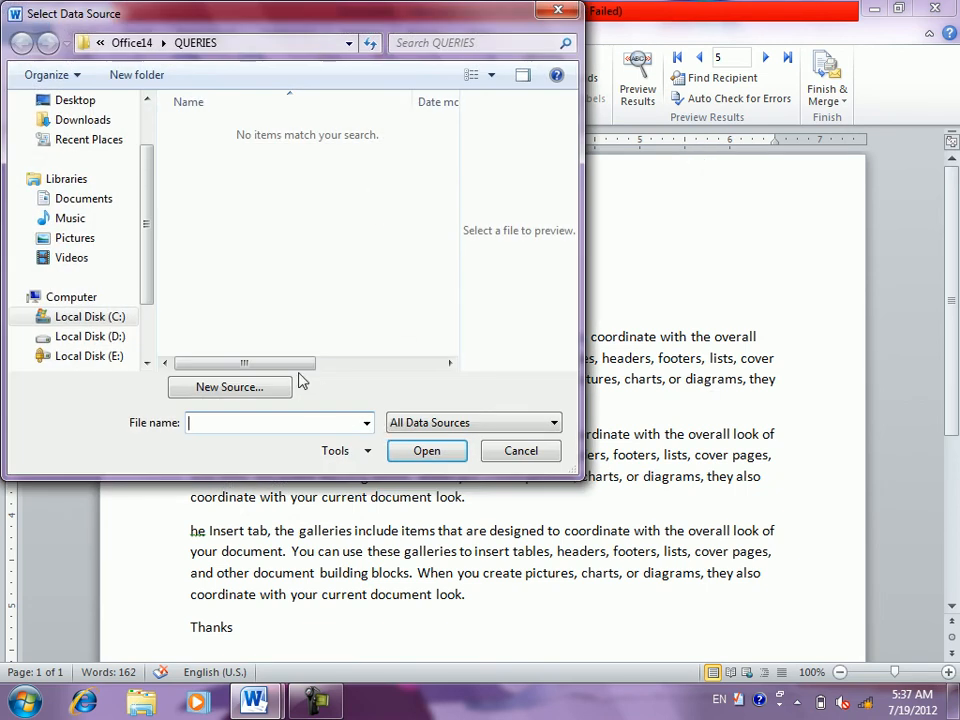
{"action": "left_click", "coordinate": [489, 426]}
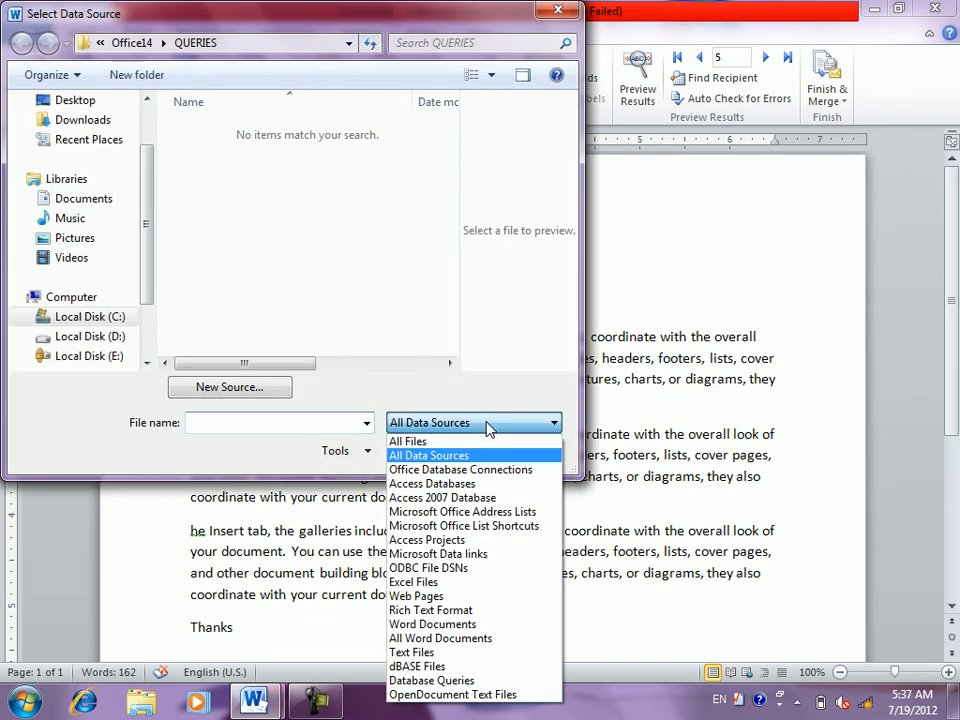
{"action": "left_click", "coordinate": [455, 442]}
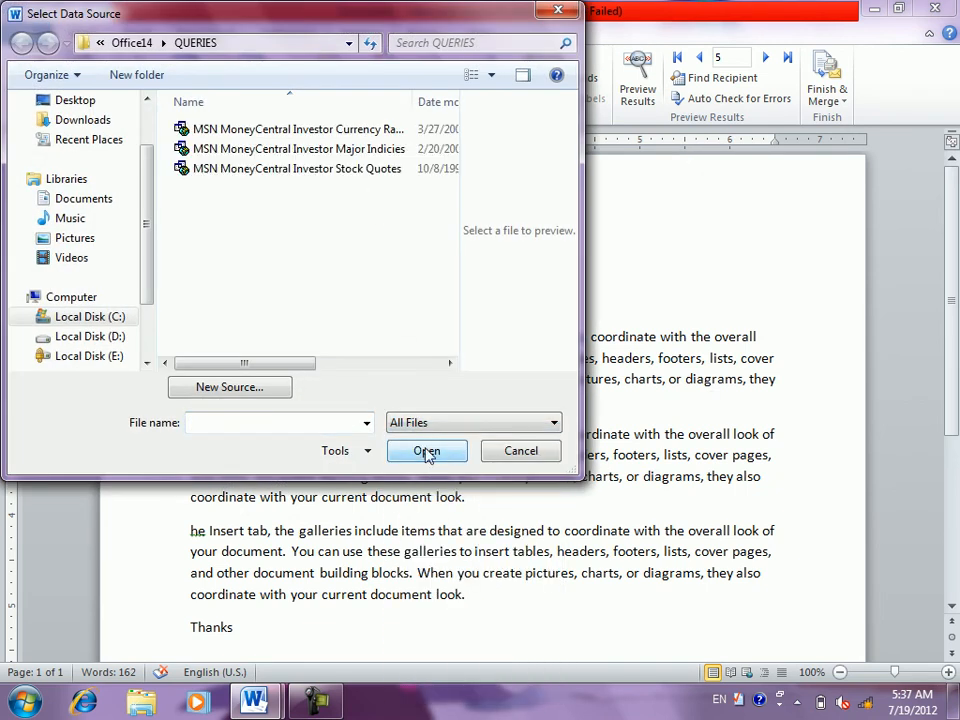
{"action": "left_click", "coordinate": [449, 363]}
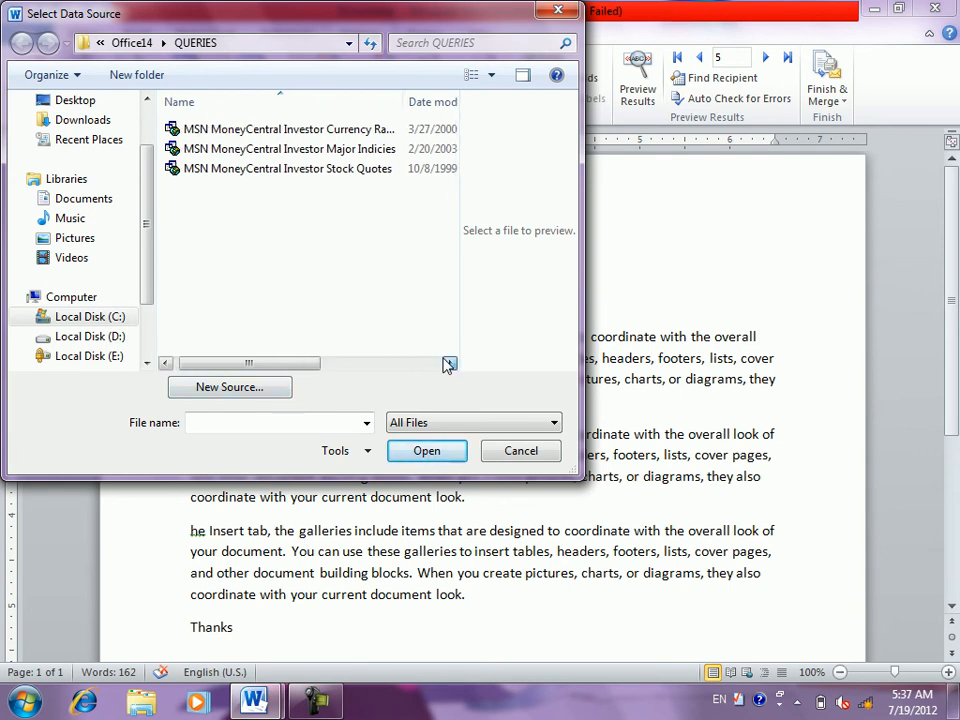
{"action": "left_click", "coordinate": [449, 363]}
{"action": "left_click", "coordinate": [254, 392]}
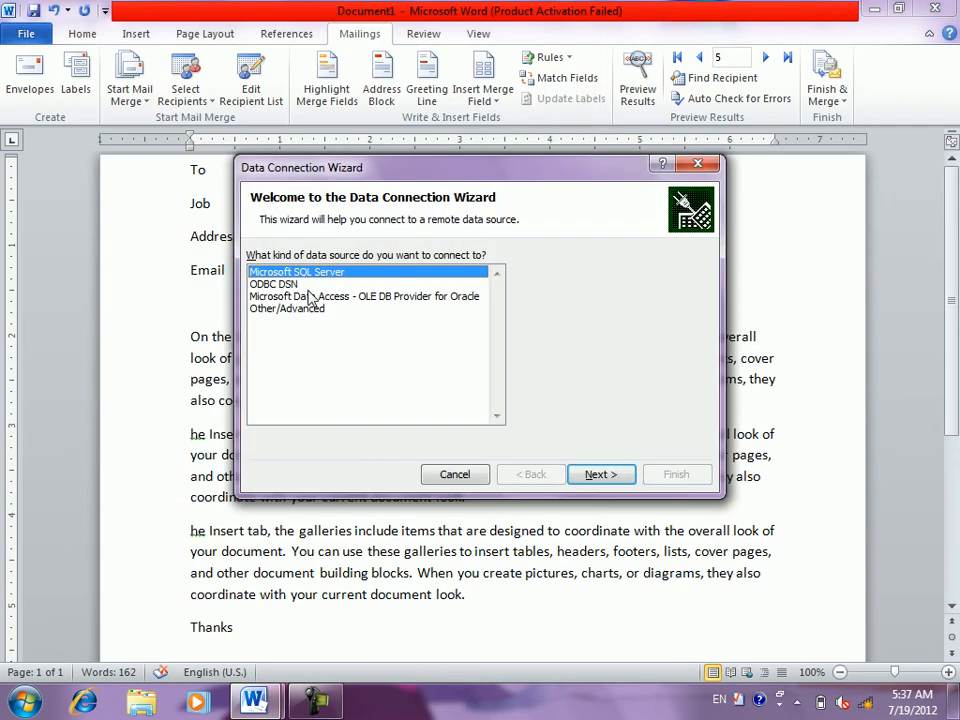
{"action": "left_click", "coordinate": [282, 284]}
{"action": "left_click", "coordinate": [284, 296]}
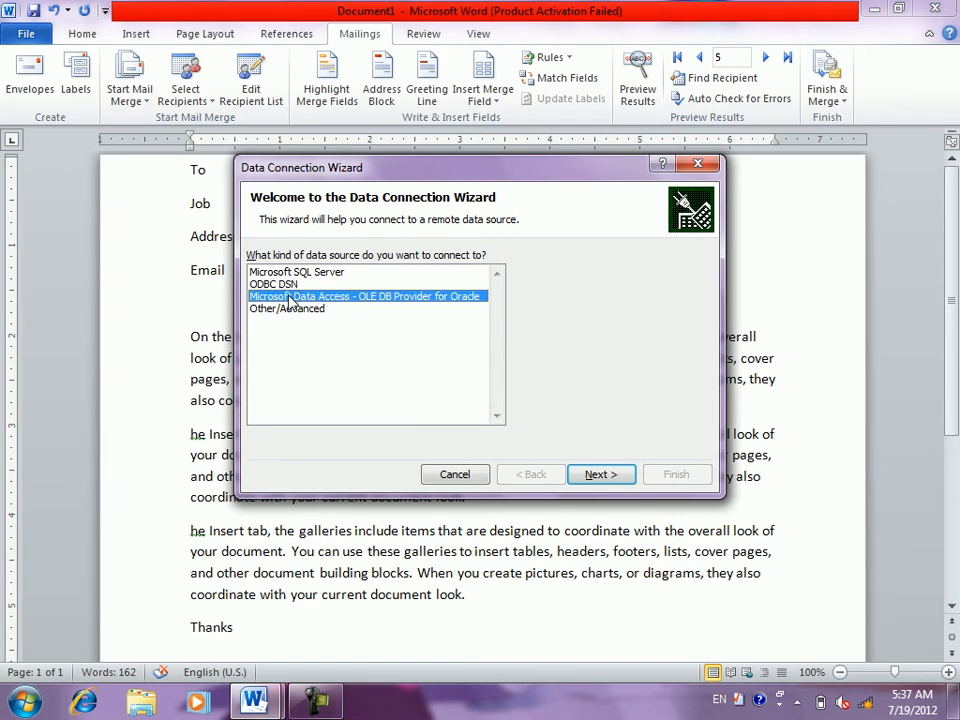
{"action": "left_click", "coordinate": [603, 476]}
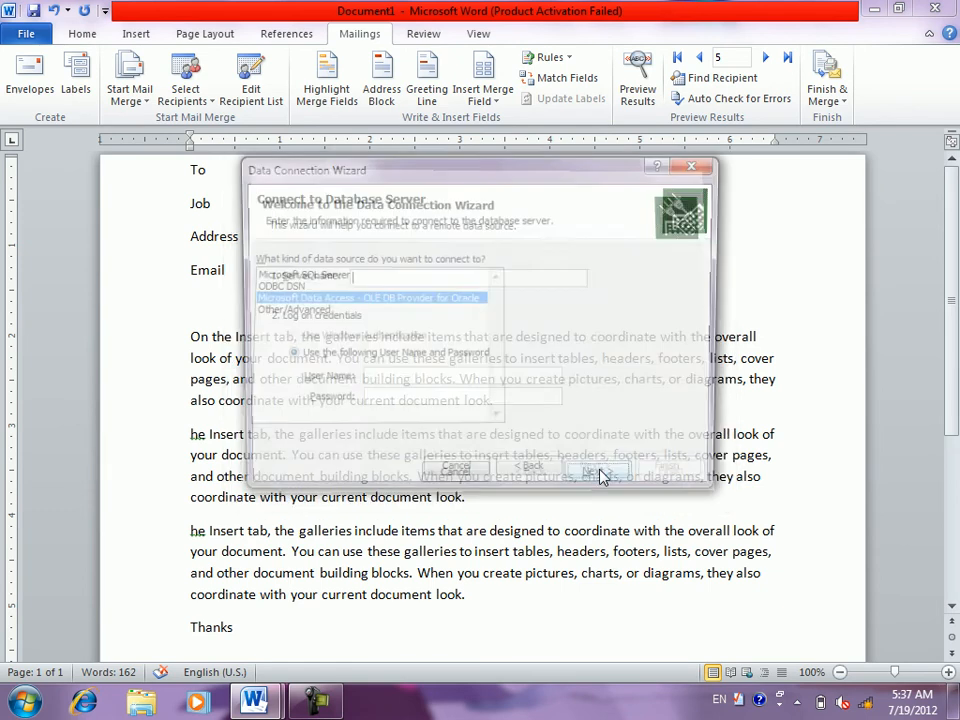
{"action": "left_click", "coordinate": [510, 475]}
{"action": "left_click", "coordinate": [698, 163]}
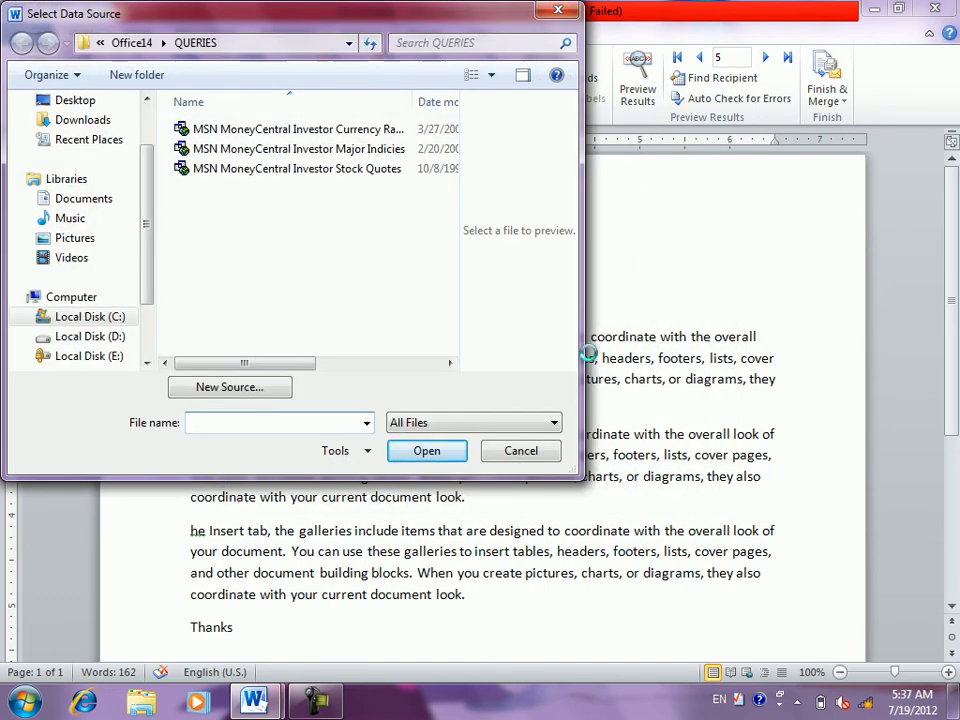
{"action": "left_click", "coordinate": [524, 451]}
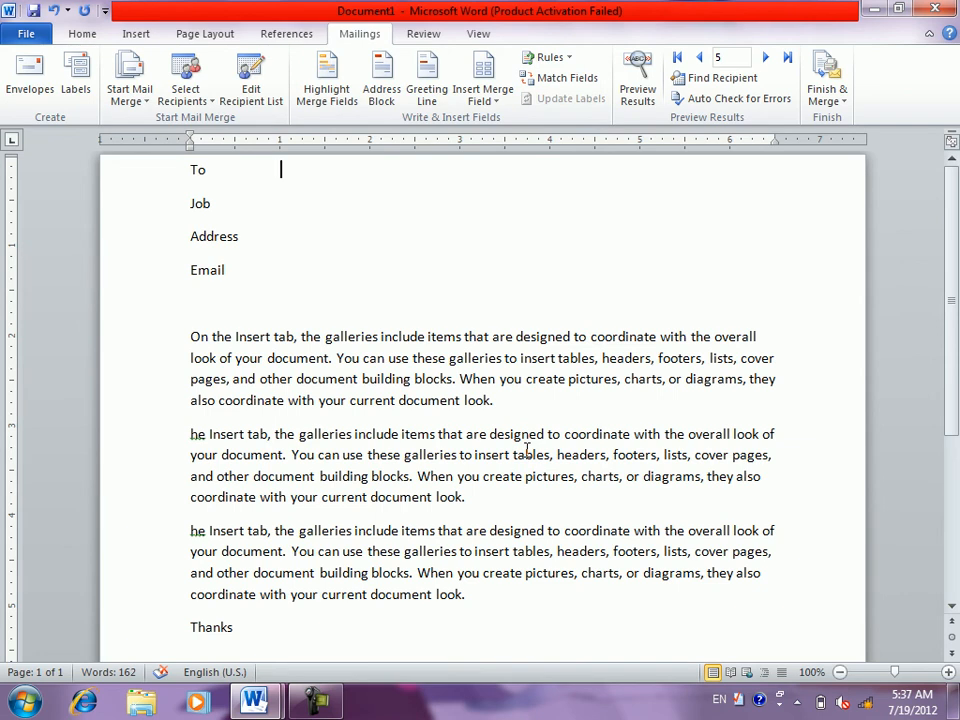
{"action": "left_click", "coordinate": [199, 104]}
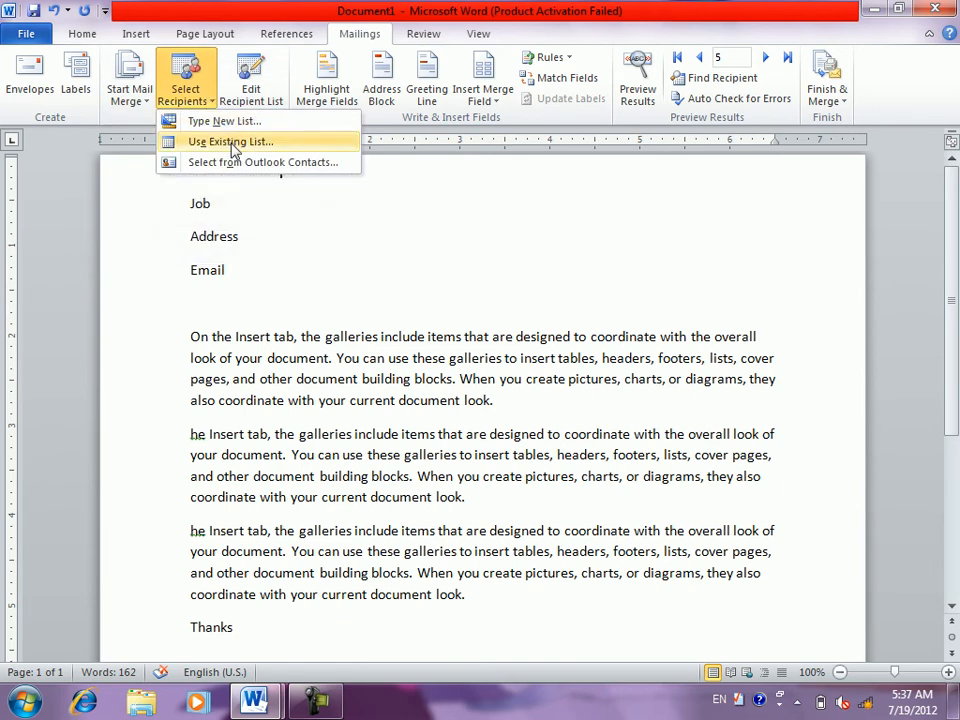
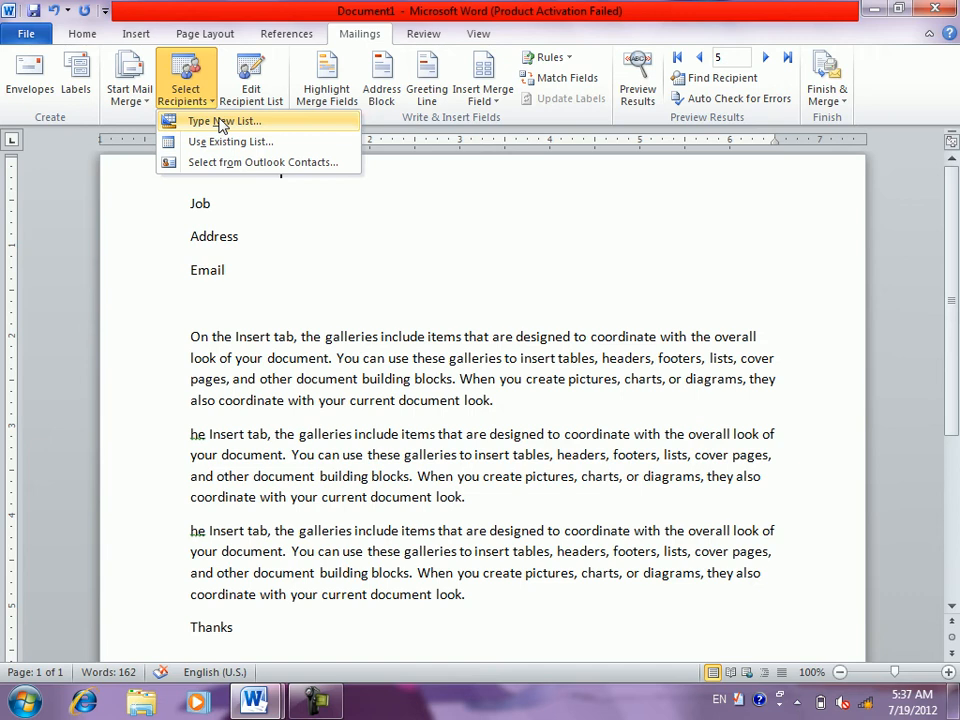
- Start a new typed recipient list and delete its Title and First Name columns
{"action": "left_click", "coordinate": [222, 124]}
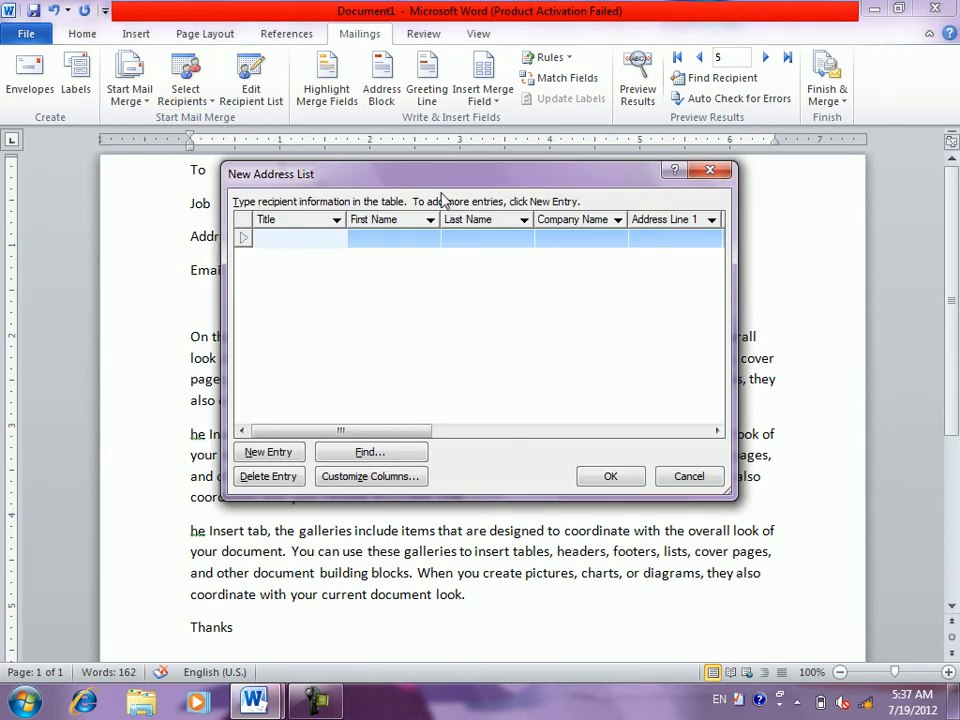
{"action": "left_click", "coordinate": [372, 476]}
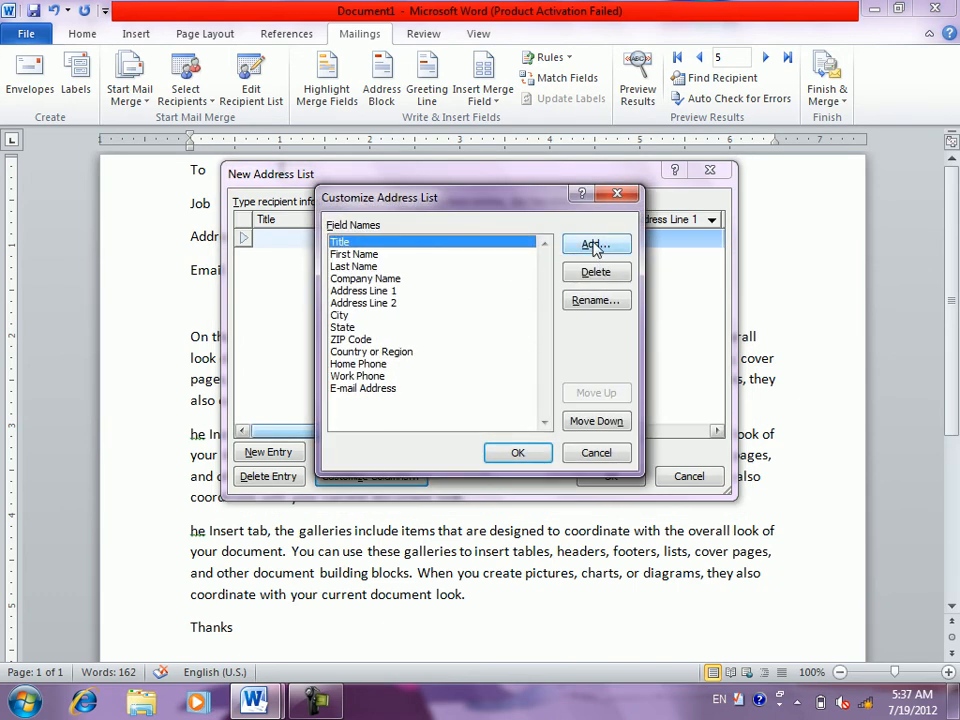
{"action": "left_click", "coordinate": [595, 274]}
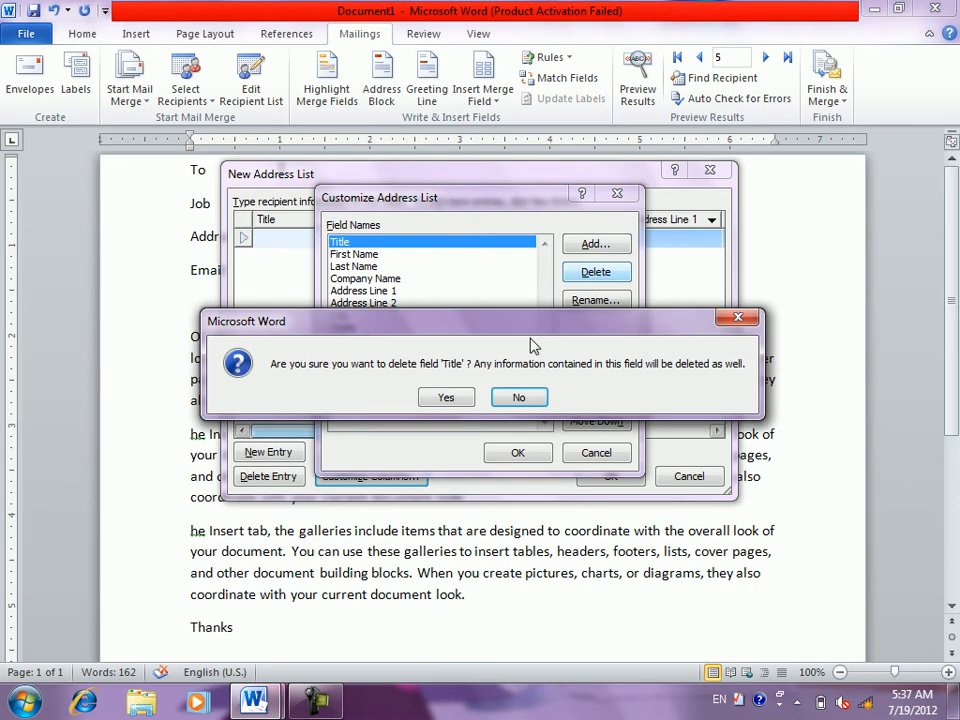
{"action": "left_click", "coordinate": [447, 398]}
{"action": "left_click", "coordinate": [585, 273]}
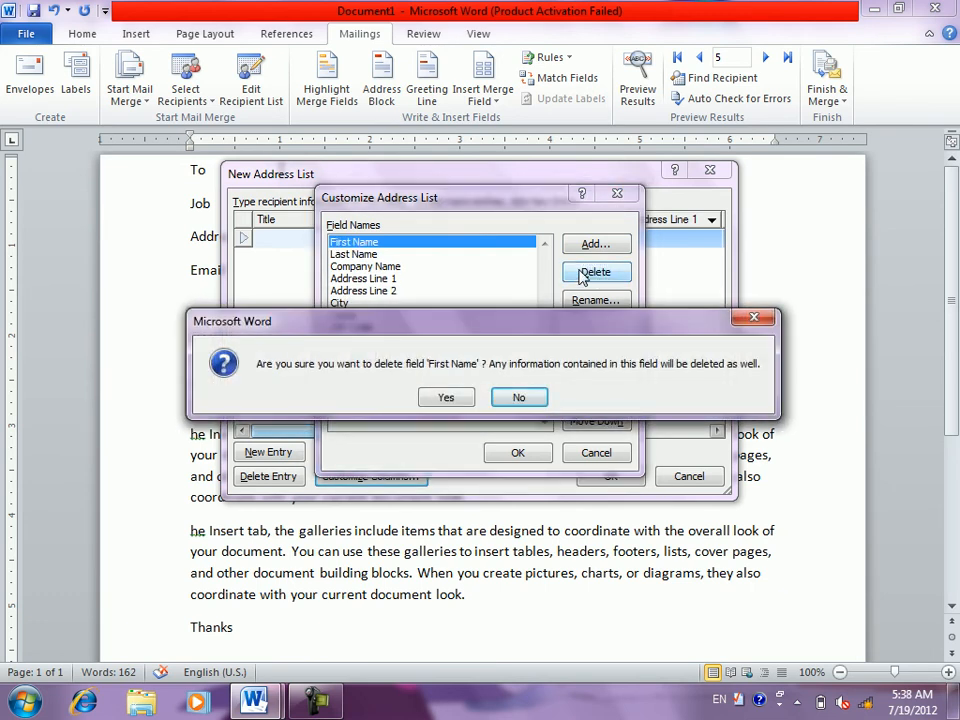
{"action": "key", "text": "Left"}
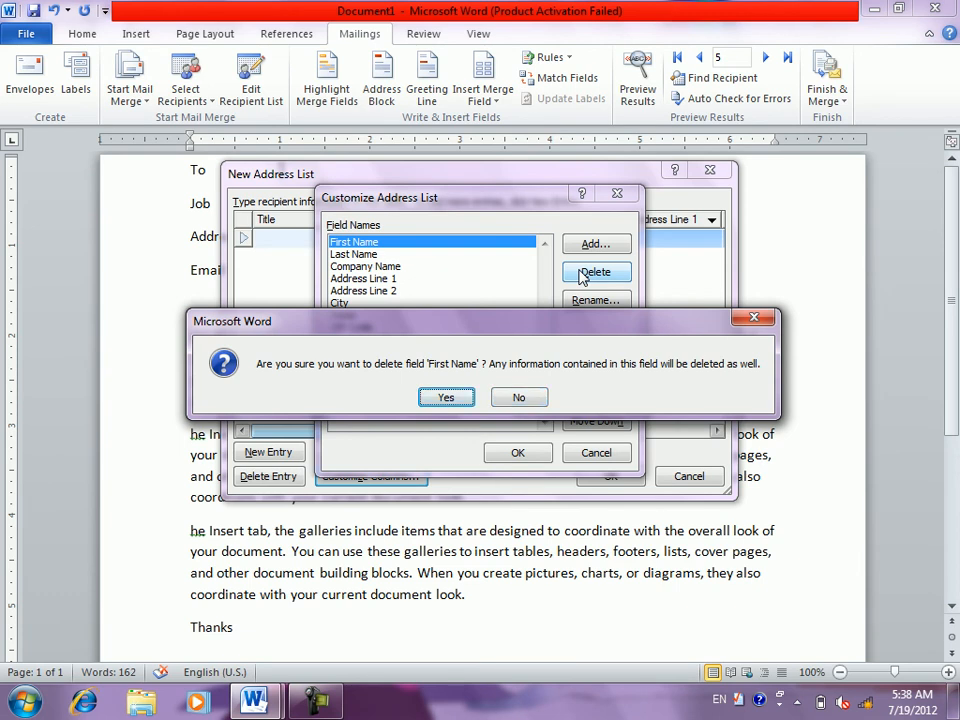
{"action": "key", "text": "Return"}
- Delete the Last Name, Company Name and Address Line 1 fields
{"action": "left_click", "coordinate": [585, 273]}
{"action": "key", "text": "Left"}
{"action": "key", "text": "Return"}
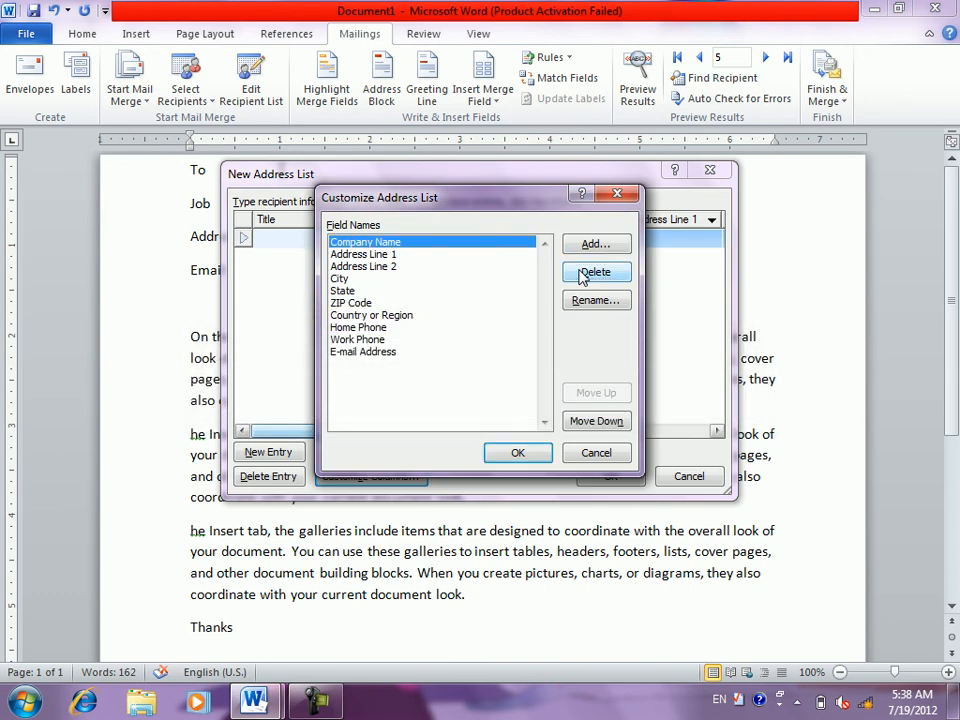
{"action": "left_click", "coordinate": [583, 274]}
{"action": "key", "text": "Left"}
{"action": "key", "text": "Return"}
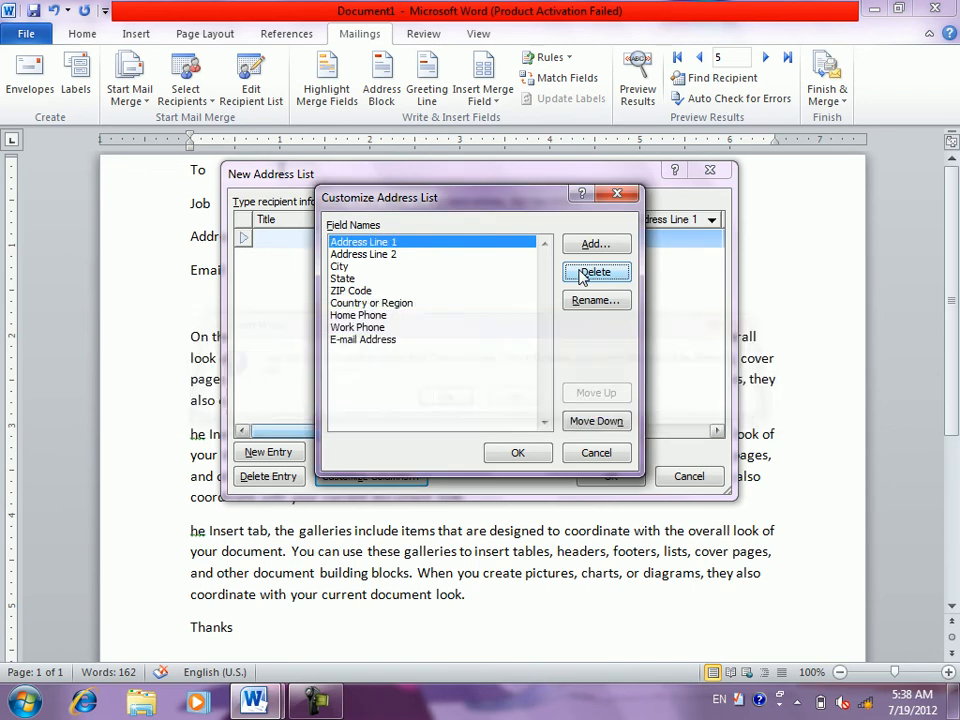
{"action": "left_click", "coordinate": [583, 274]}
{"action": "key", "text": "Left"}
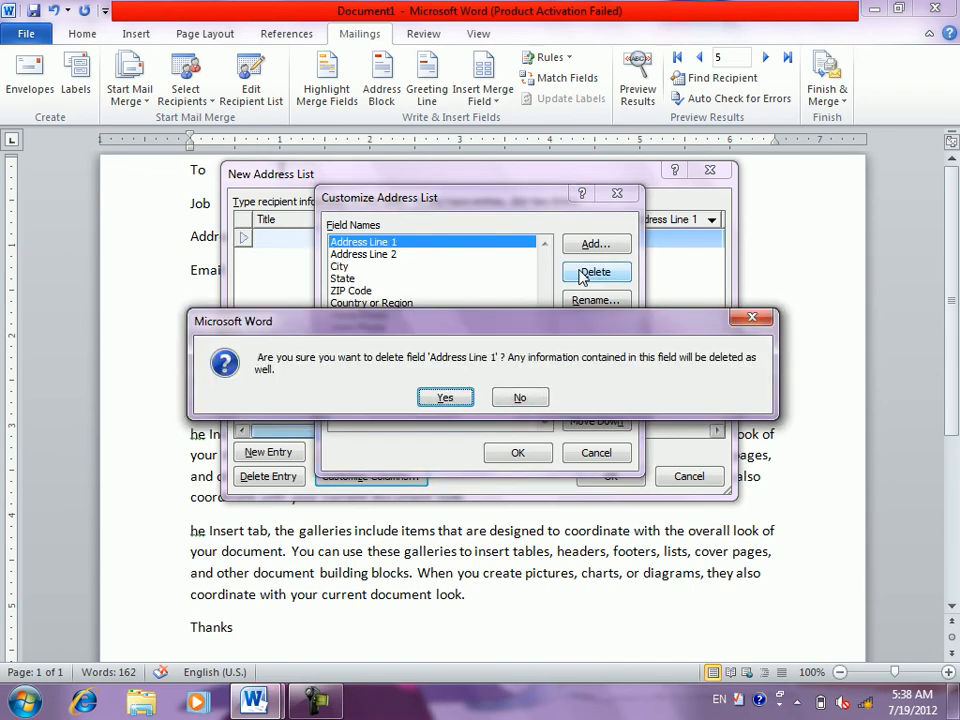
{"action": "key", "text": "Return"}
- Delete the Address Line 2, City and State fields
{"action": "left_click", "coordinate": [583, 274]}
{"action": "key", "text": "Left"}
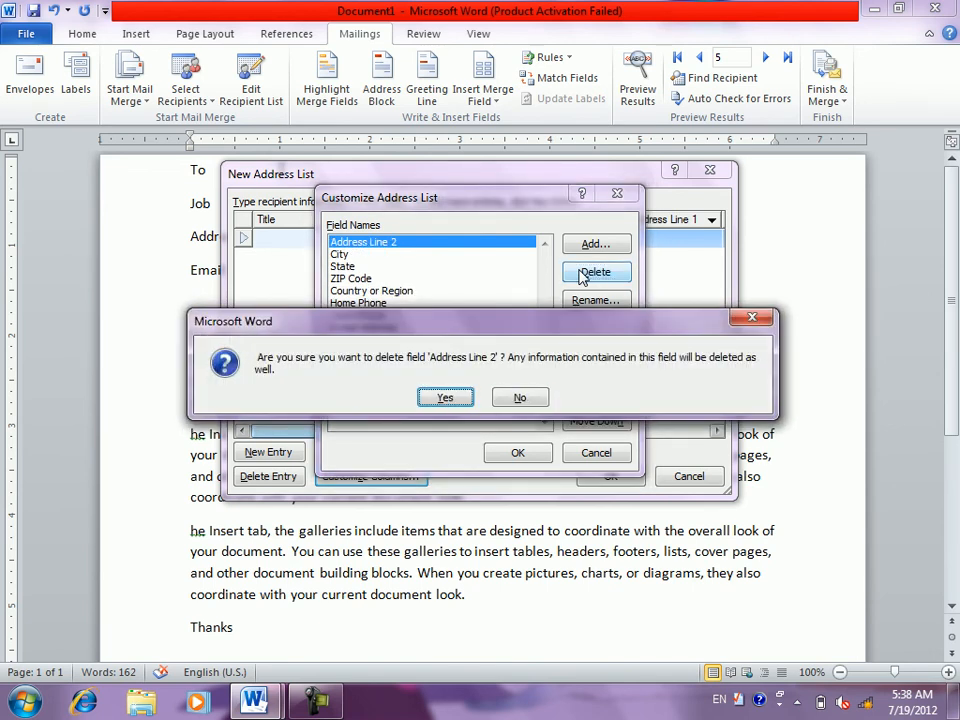
{"action": "key", "text": "Return"}
{"action": "left_click", "coordinate": [583, 274]}
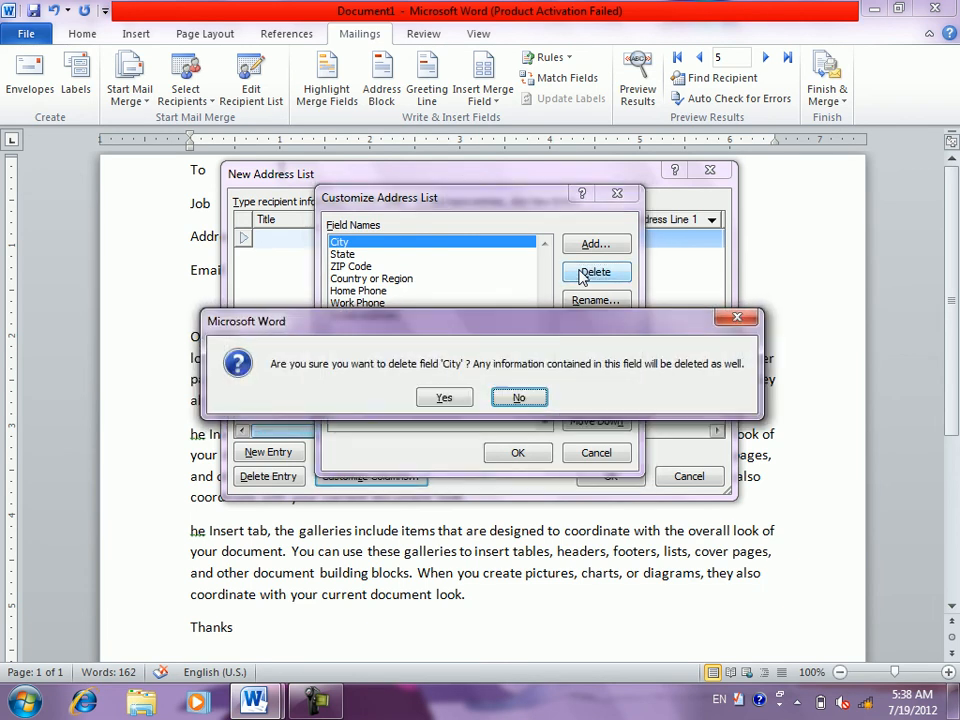
{"action": "key", "text": "Left"}
{"action": "key", "text": "Return"}
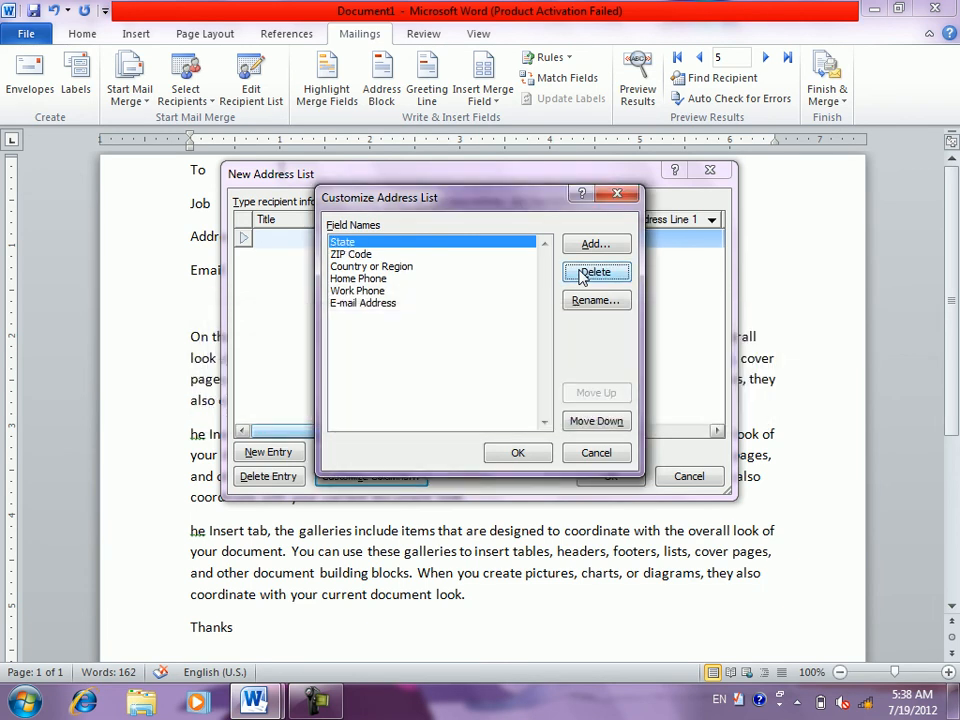
{"action": "left_click", "coordinate": [580, 272]}
{"action": "key", "text": "Left"}
{"action": "key", "text": "Return"}
{"action": "key", "text": "Return"}
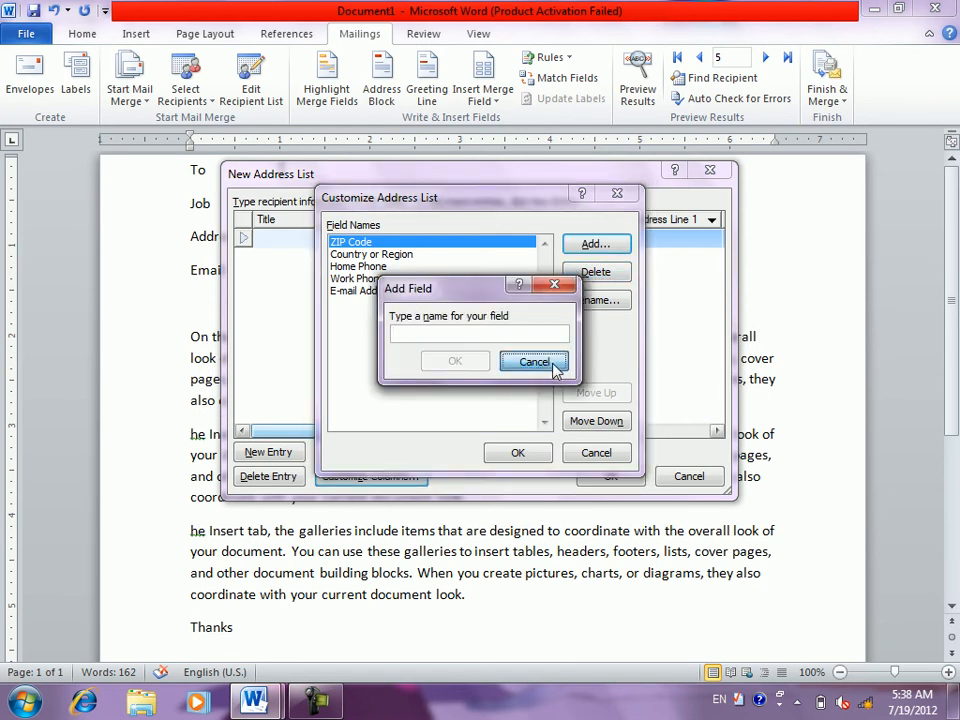
- Delete the ZIP Code, Country or Region, Home Phone, Work Phone and E-mail Address fields
{"action": "left_click", "coordinate": [553, 363]}
{"action": "left_click", "coordinate": [587, 280]}
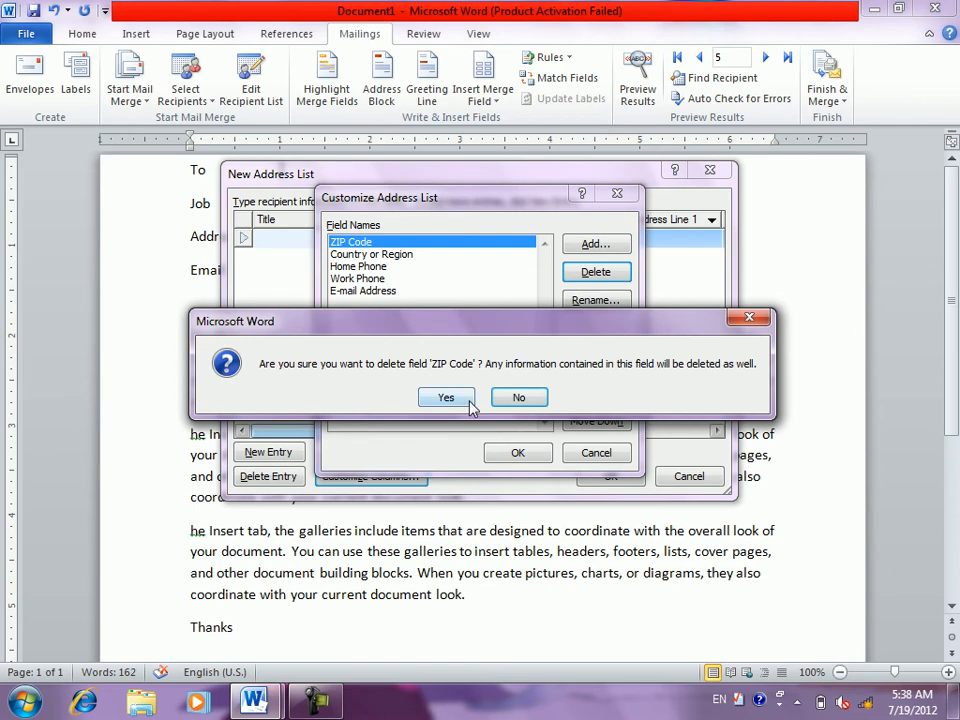
{"action": "left_click", "coordinate": [470, 402]}
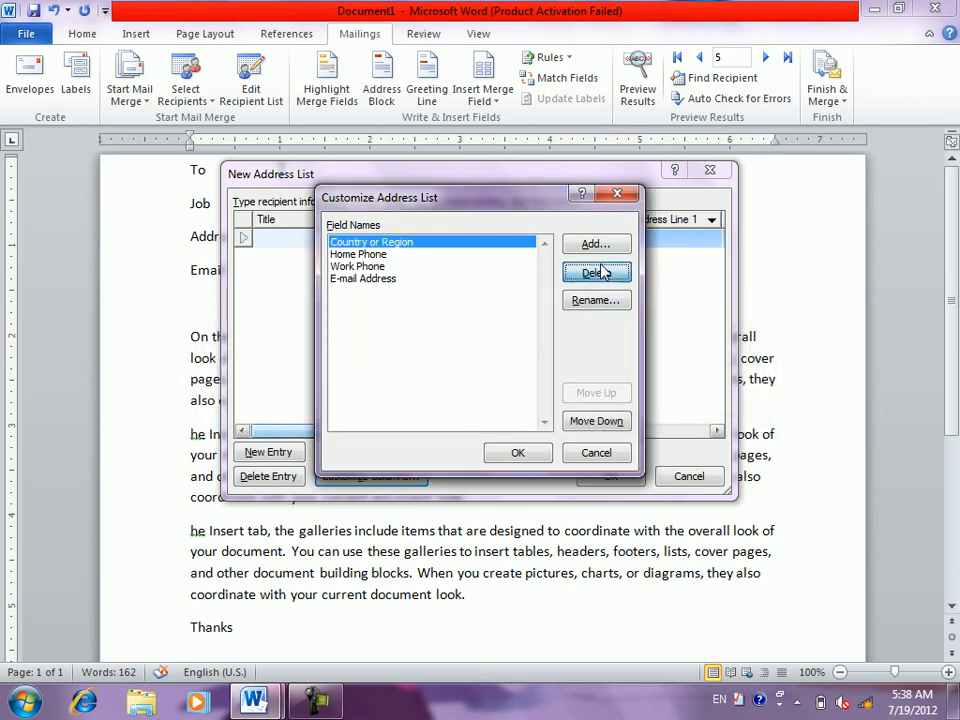
{"action": "left_click", "coordinate": [606, 271]}
{"action": "left_click", "coordinate": [449, 398]}
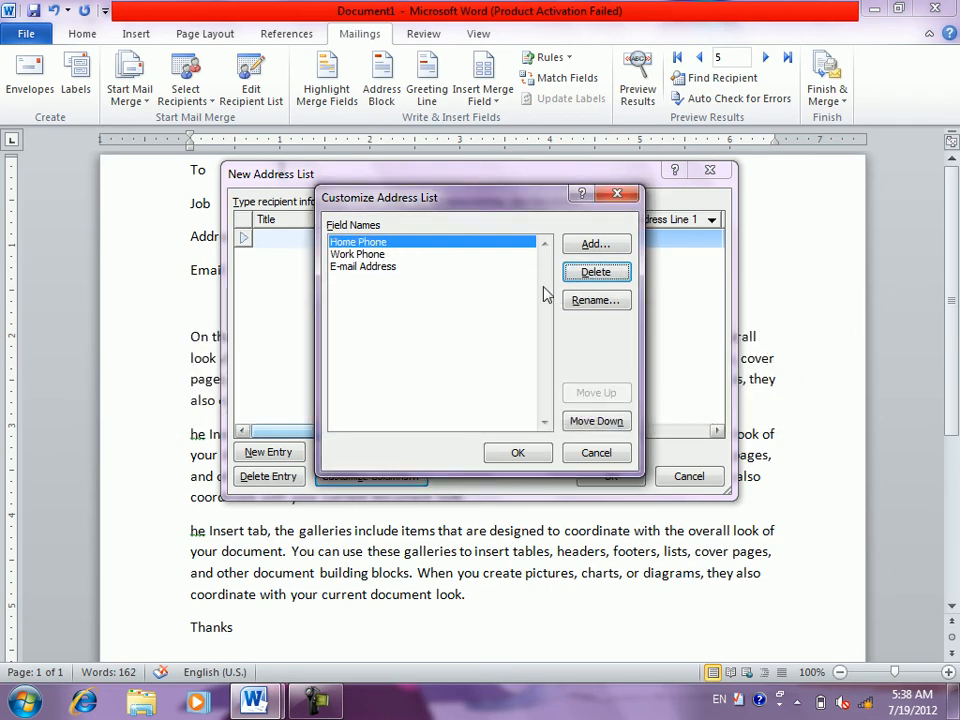
{"action": "left_click", "coordinate": [594, 272]}
{"action": "left_click", "coordinate": [450, 395]}
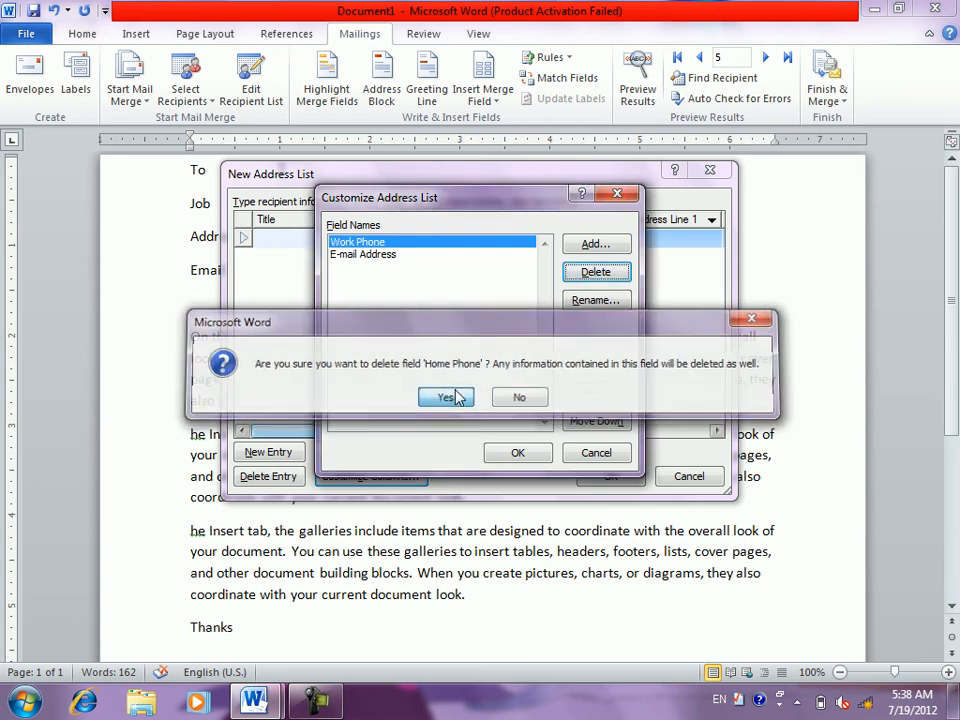
{"action": "left_click", "coordinate": [587, 268]}
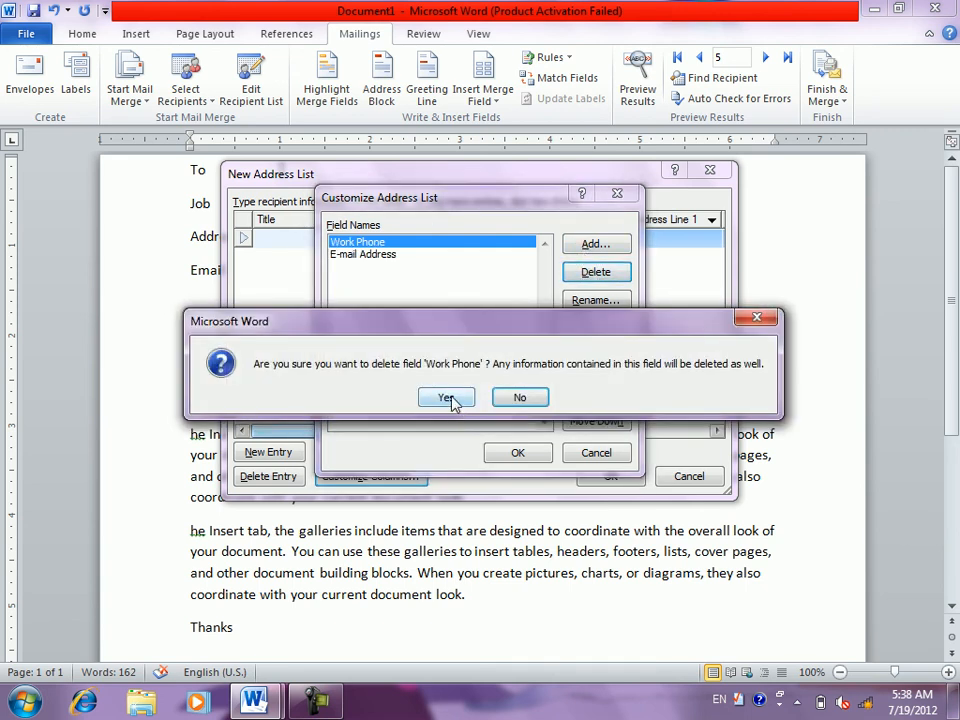
{"action": "left_click", "coordinate": [452, 398]}
{"action": "left_click", "coordinate": [588, 276]}
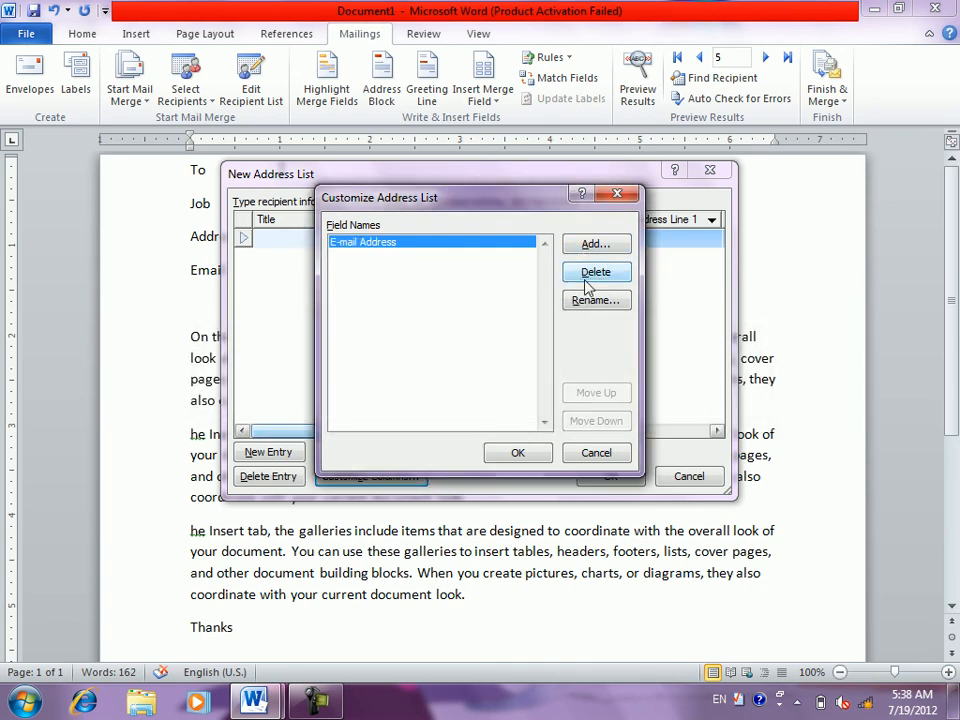
{"action": "left_click", "coordinate": [452, 398]}
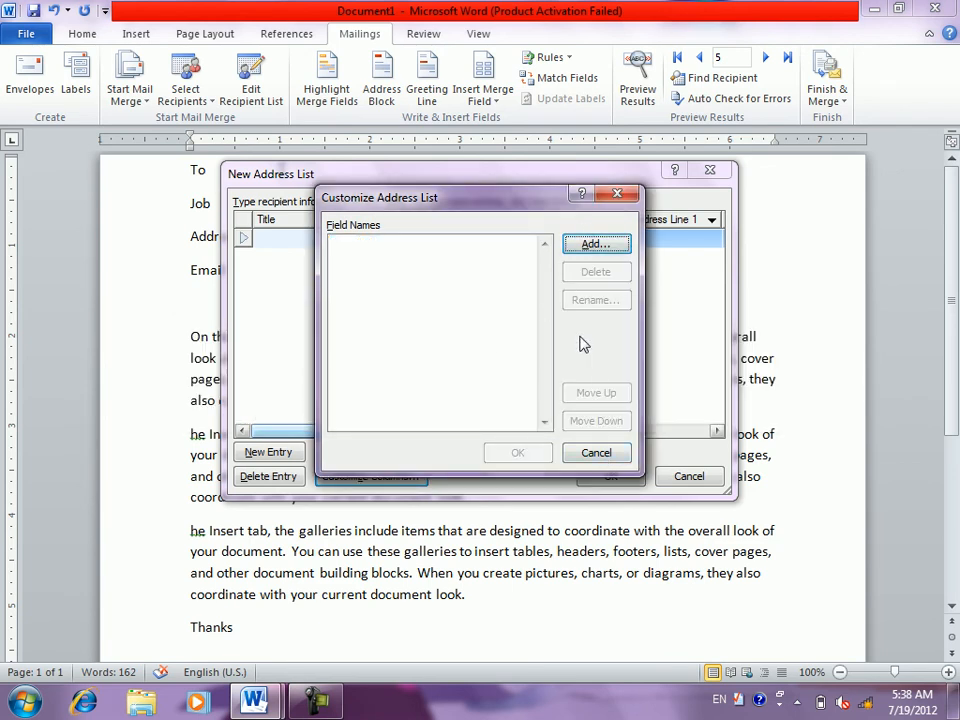
- Add custom fields named 'to' and 'job' to the recipient list
{"action": "left_click", "coordinate": [586, 245]}
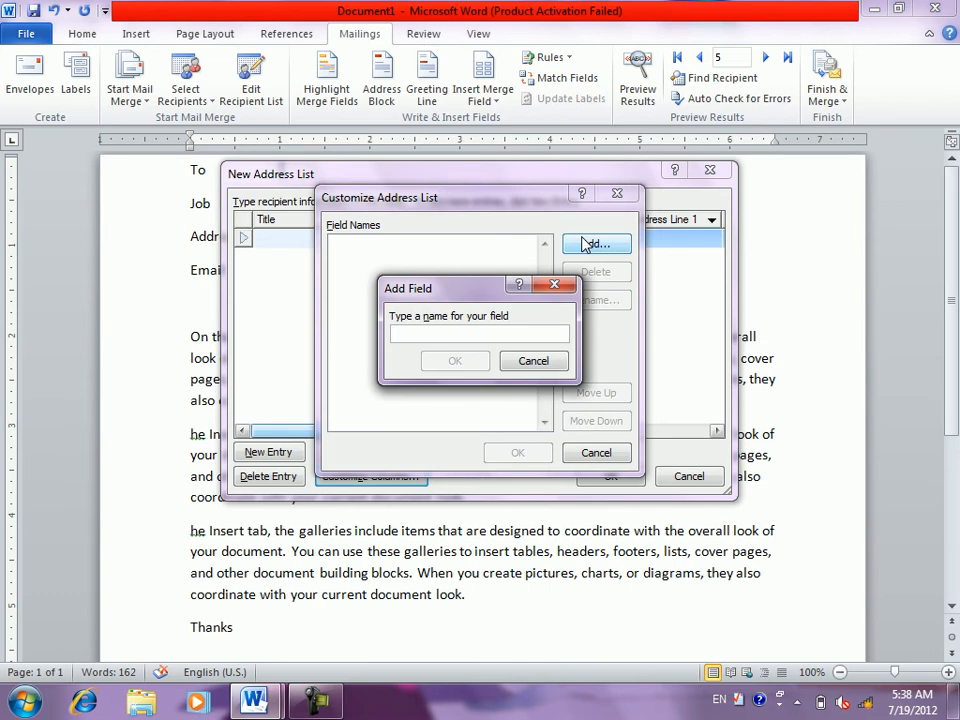
{"action": "type", "text": "nam"}
{"action": "key", "text": "BackSpace"}
{"action": "key", "text": "BackSpace"}
{"action": "type", "text": "to"}
{"action": "key", "text": "Return"}
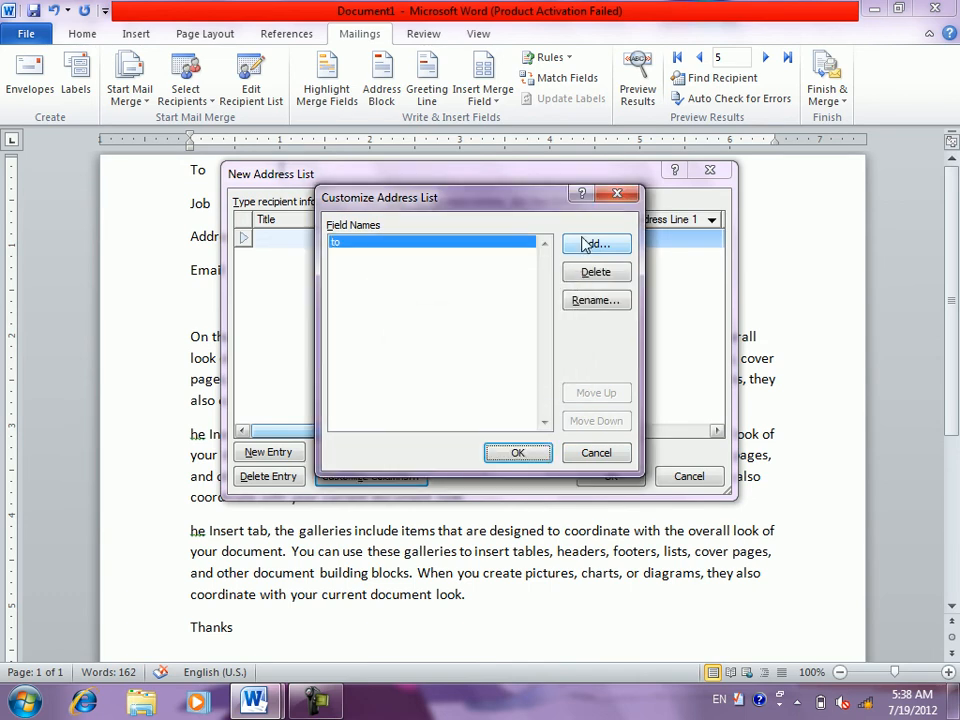
{"action": "left_click", "coordinate": [586, 245]}
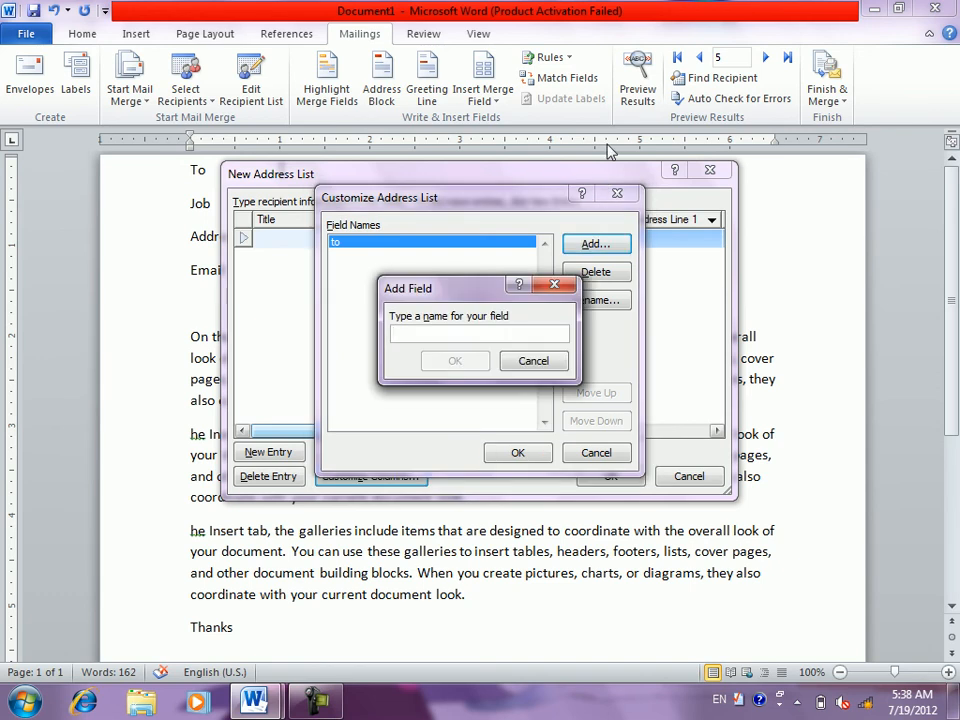
{"action": "type", "text": "jo"}
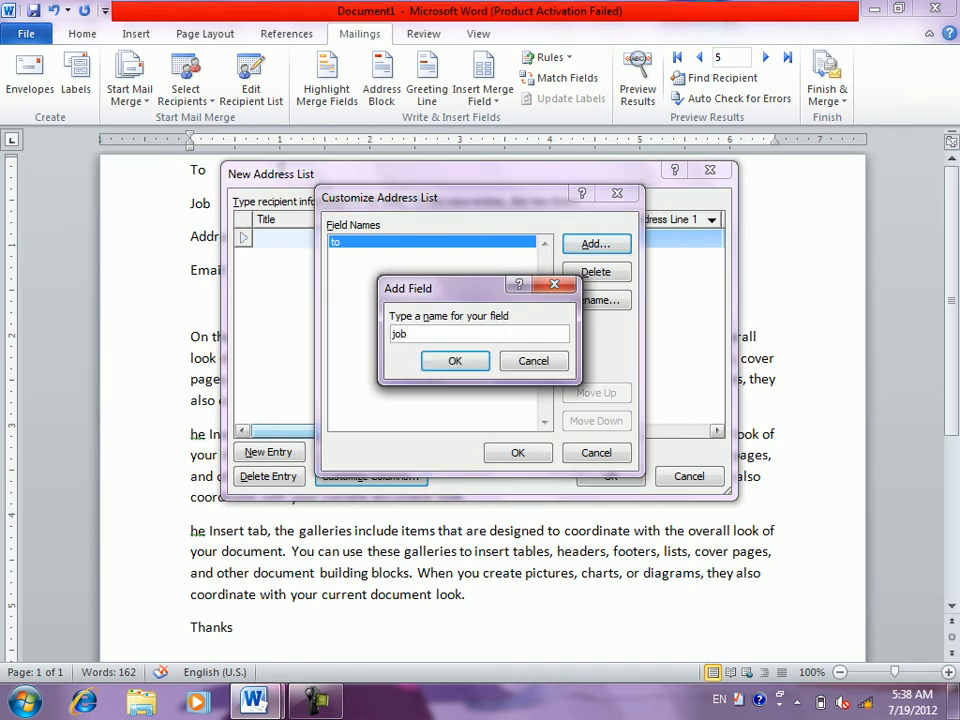
{"action": "type", "text": "b"}
{"action": "key", "text": "Return"}
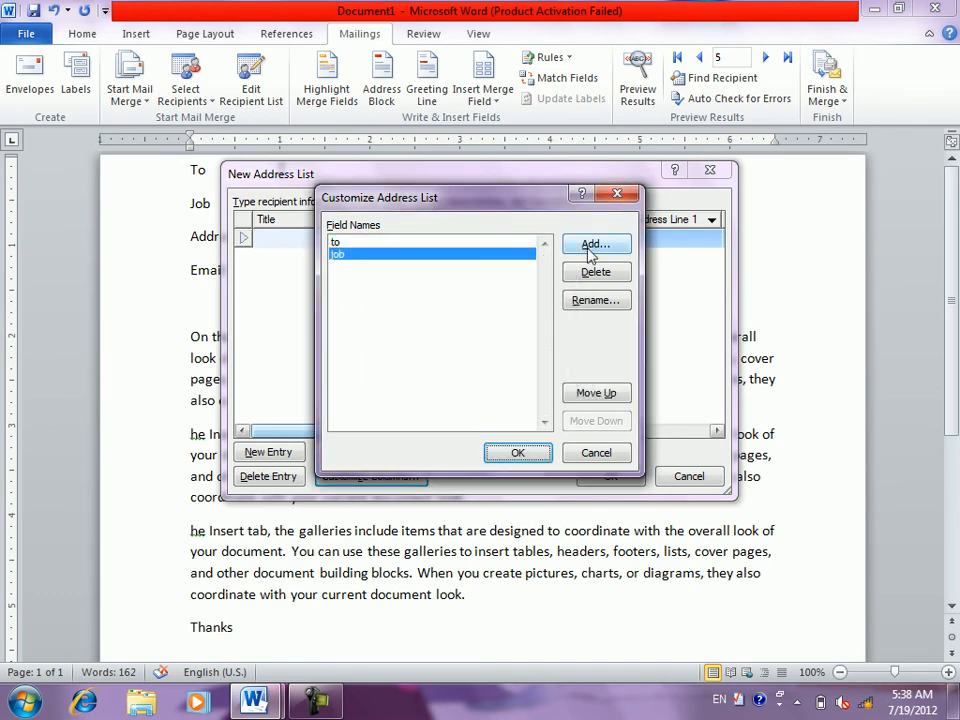
- Add a third field named 'cell' to the list
{"action": "left_click", "coordinate": [590, 250]}
{"action": "type", "text": "addr"}
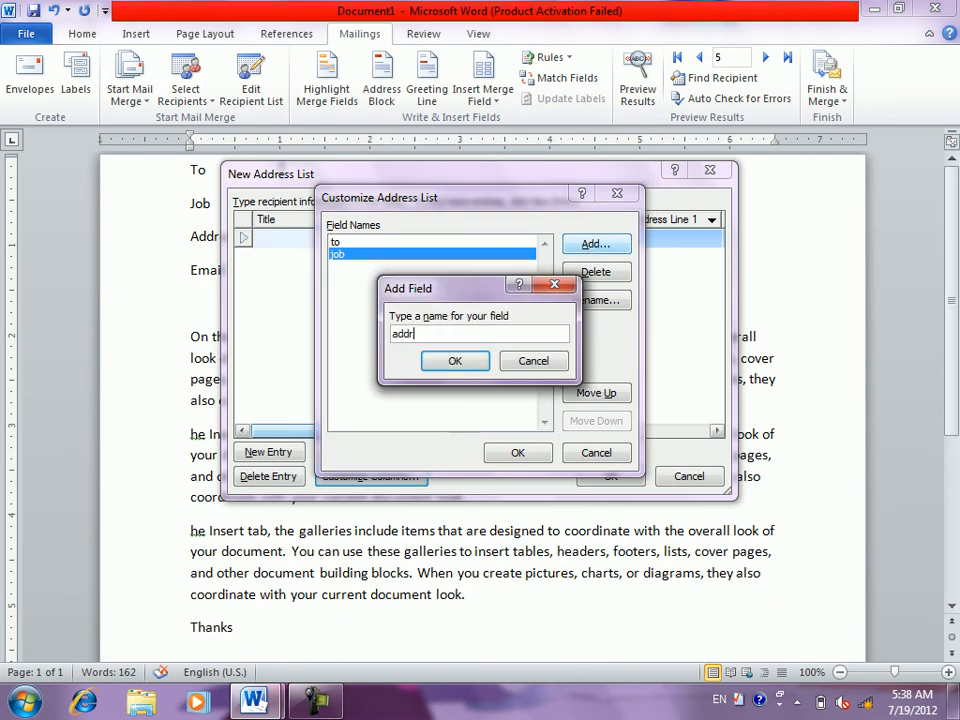
{"action": "type", "text": "ess"}
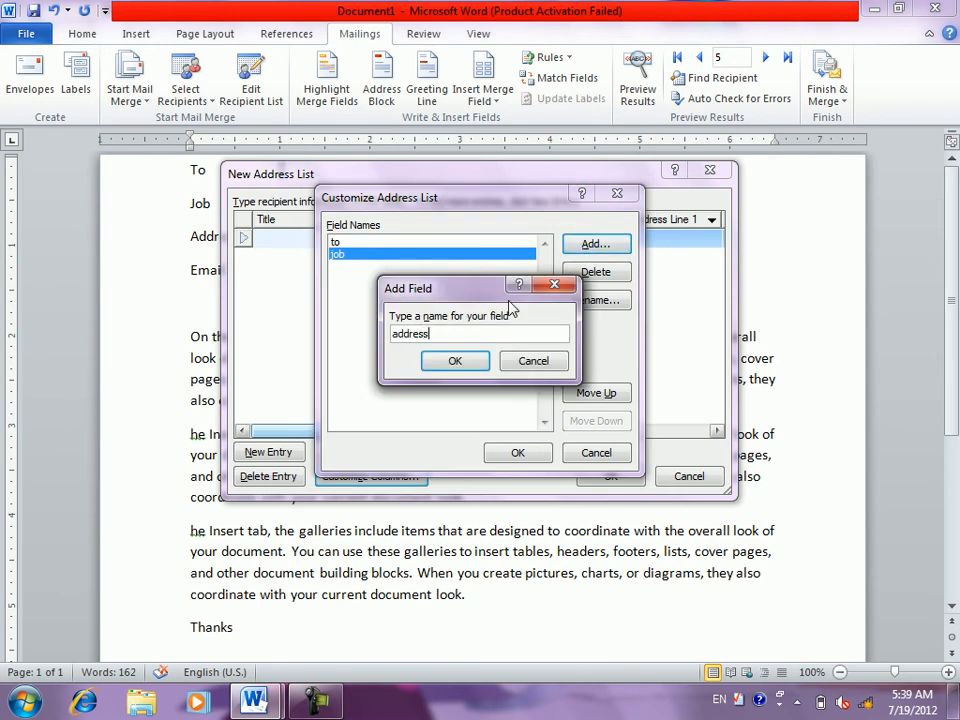
{"action": "key", "text": "BackSpace"}
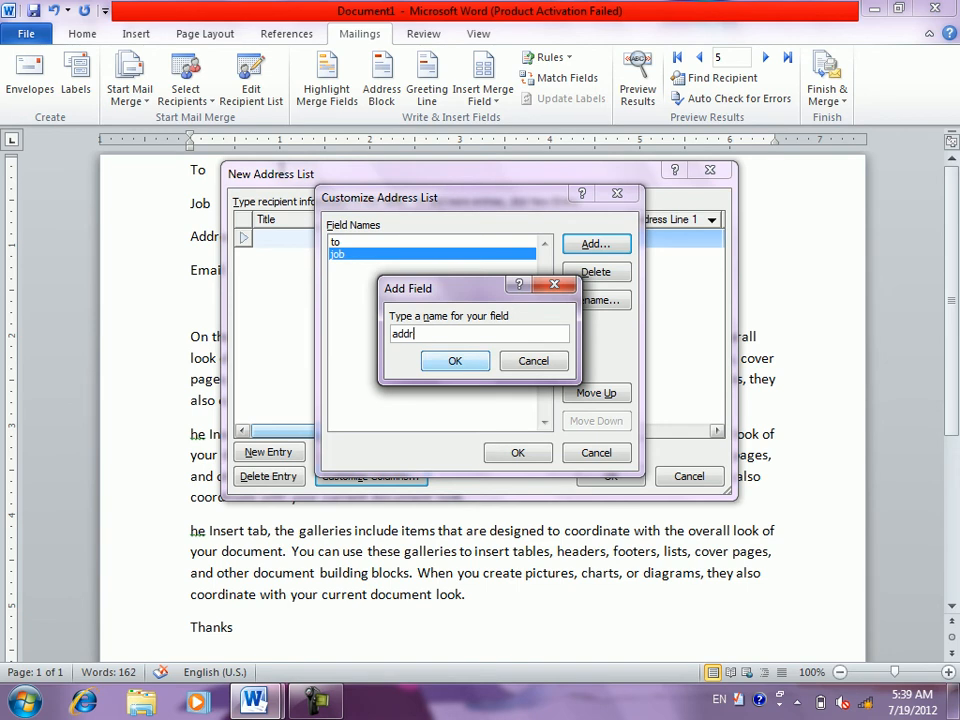
{"action": "key", "text": "BackSpace"}
{"action": "type", "text": "cell"}
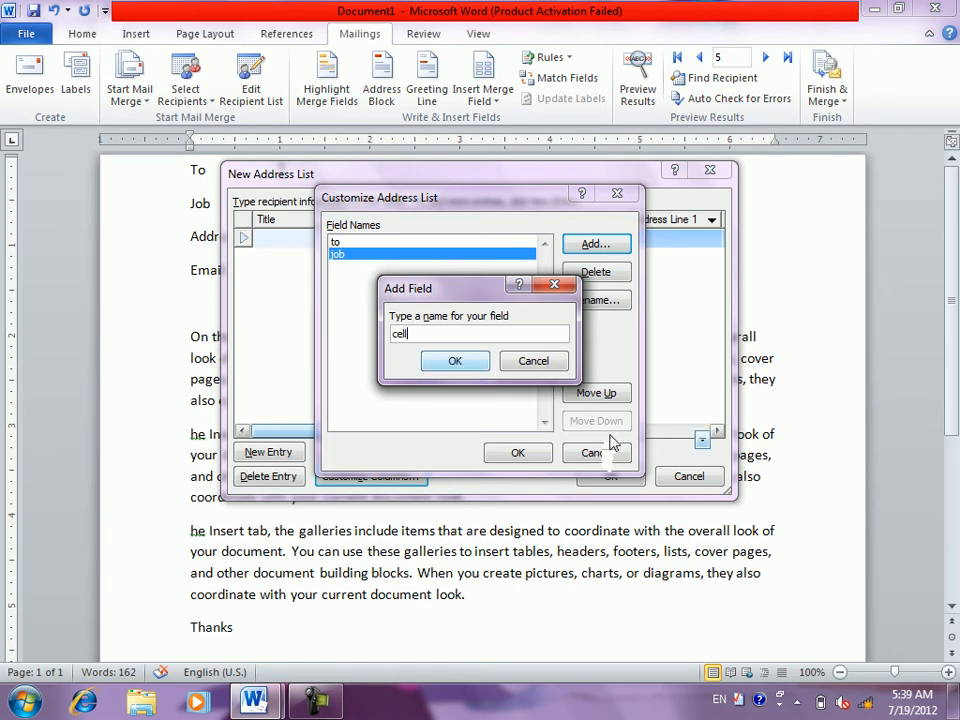
{"action": "left_click", "coordinate": [611, 445]}
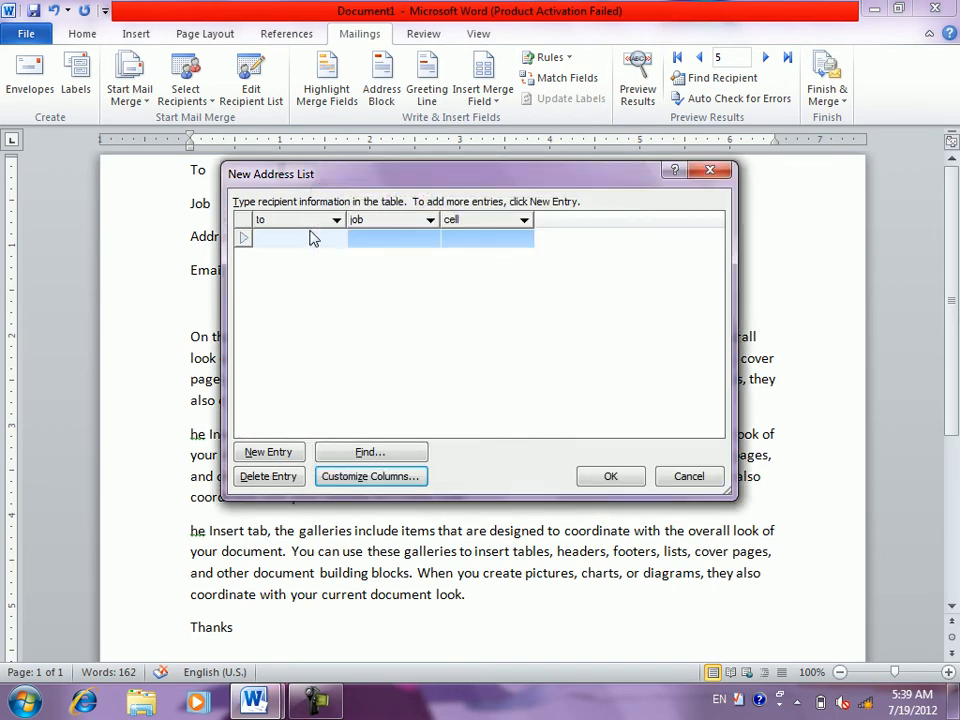
- Enter the first recipient's name, job (cleaner) and cell number
{"action": "type", "text": "abid"}
{"action": "key", "text": "Tab"}
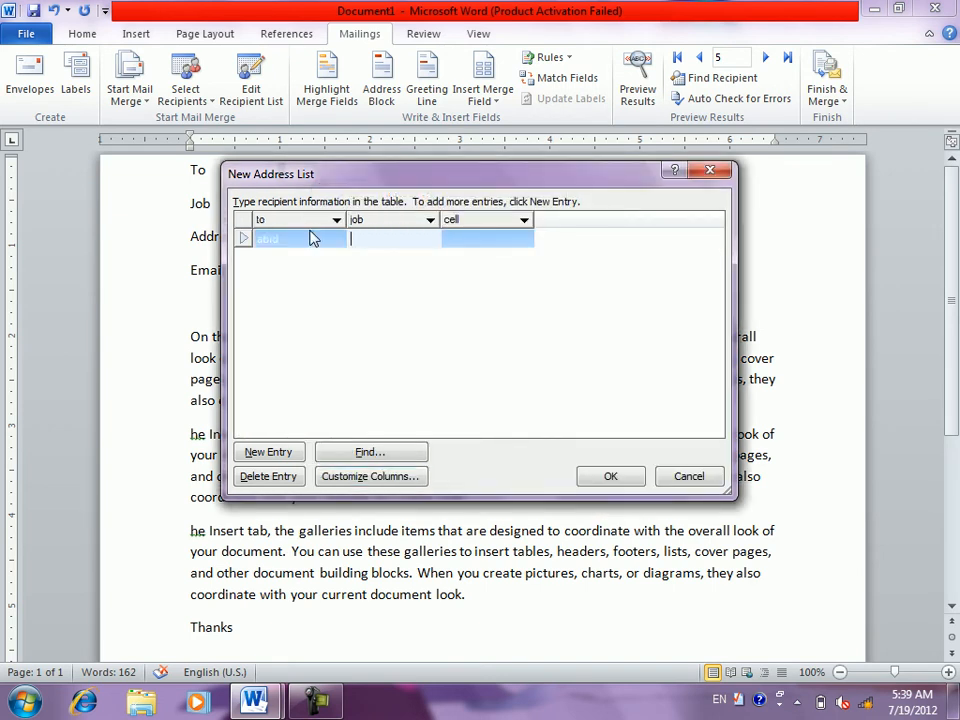
{"action": "type", "text": "mcler"}
{"action": "key", "text": "Tab"}
{"action": "type", "text": "435435435"}
{"action": "key", "text": "Tab"}
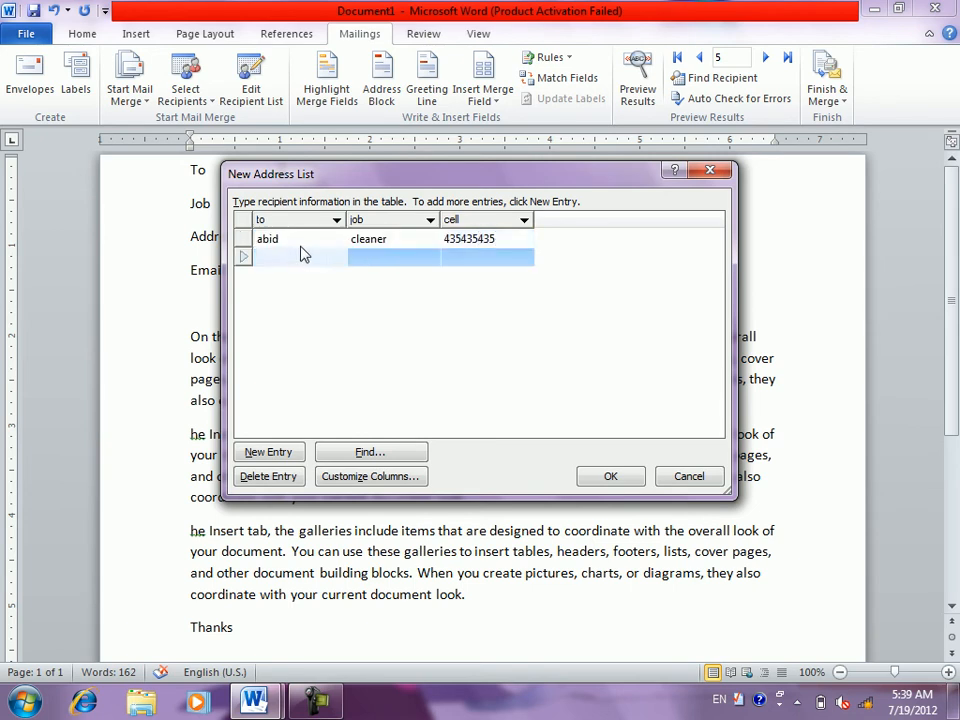
- Enter the second recipient's name, job (teacher) and cell number
{"action": "type", "text": "noor"}
{"action": "key", "text": "Tab"}
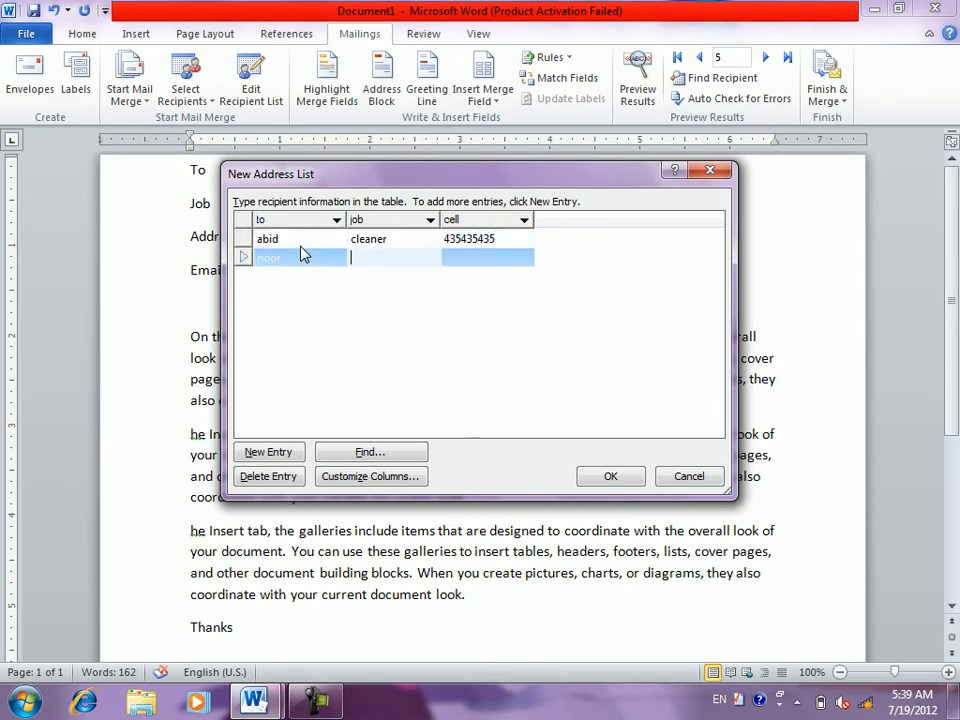
{"action": "type", "text": "teacehere"}
{"action": "key", "text": "Tab"}
{"action": "type", "text": "sdf sdf"}
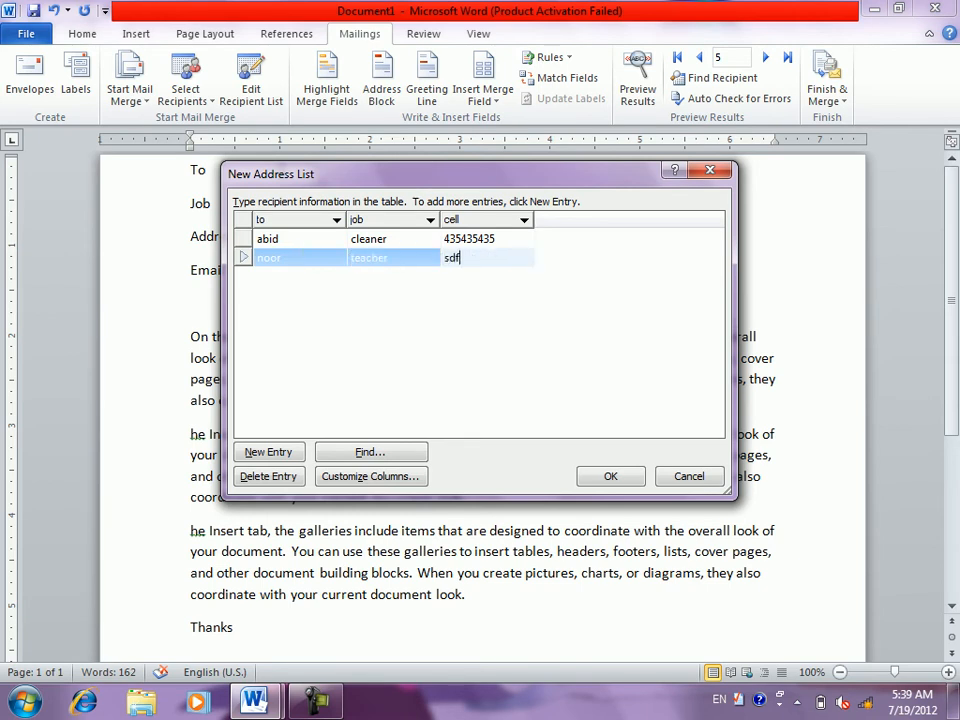
{"action": "key", "text": "BackSpace"}
{"action": "key", "text": "BackSpace"}
{"action": "key", "text": "BackSpace"}
{"action": "key", "text": "BackSpace"}
{"action": "key", "text": "BackSpace"}
{"action": "key", "text": "BackSpace"}
{"action": "type", "text": "retertert"}
{"action": "key", "text": "BackSpace"}
{"action": "key", "text": "BackSpace"}
{"action": "key", "text": "BackSpace"}
{"action": "key", "text": "BackSpace"}
{"action": "type", "text": "345345435"}
{"action": "key", "text": "Tab"}
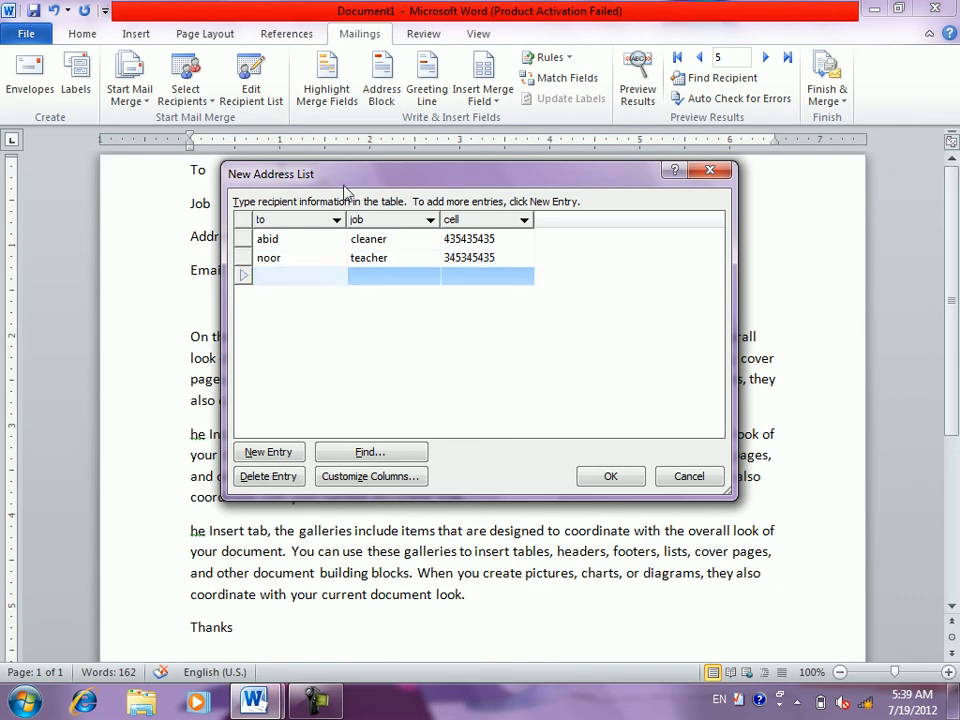
- Add the third and fourth recipients with jobs manager and driver and their cell numbers
{"action": "type", "text": "gran"}
{"action": "key", "text": "Tab"}
{"action": "type", "text": "manag"}
{"action": "key", "text": "Tab"}
{"action": "type", "text": "345345435"}
{"action": "key", "text": "Tab"}
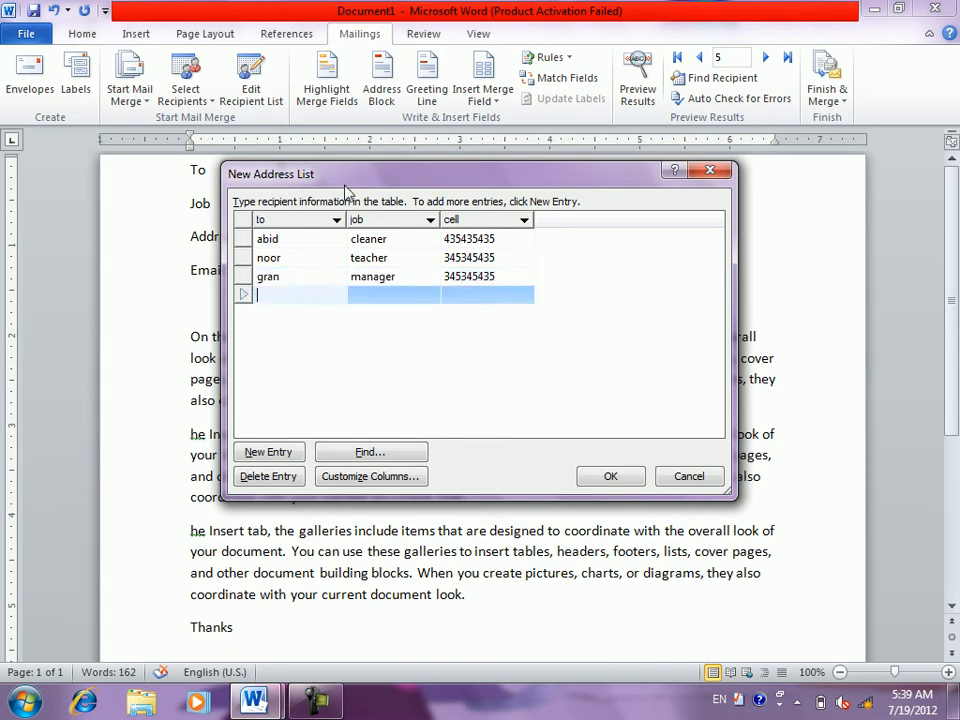
{"action": "type", "text": "wali"}
{"action": "key", "text": "Tab"}
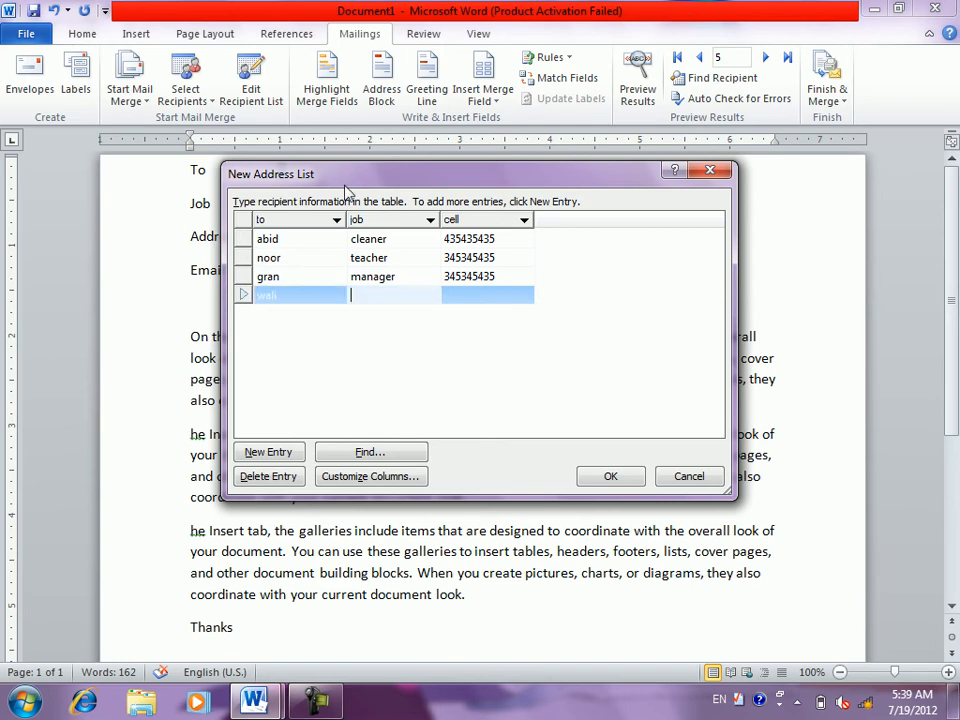
{"action": "type", "text": "driver"}
{"action": "key", "text": "Tab"}
{"action": "type", "text": "43543543"}
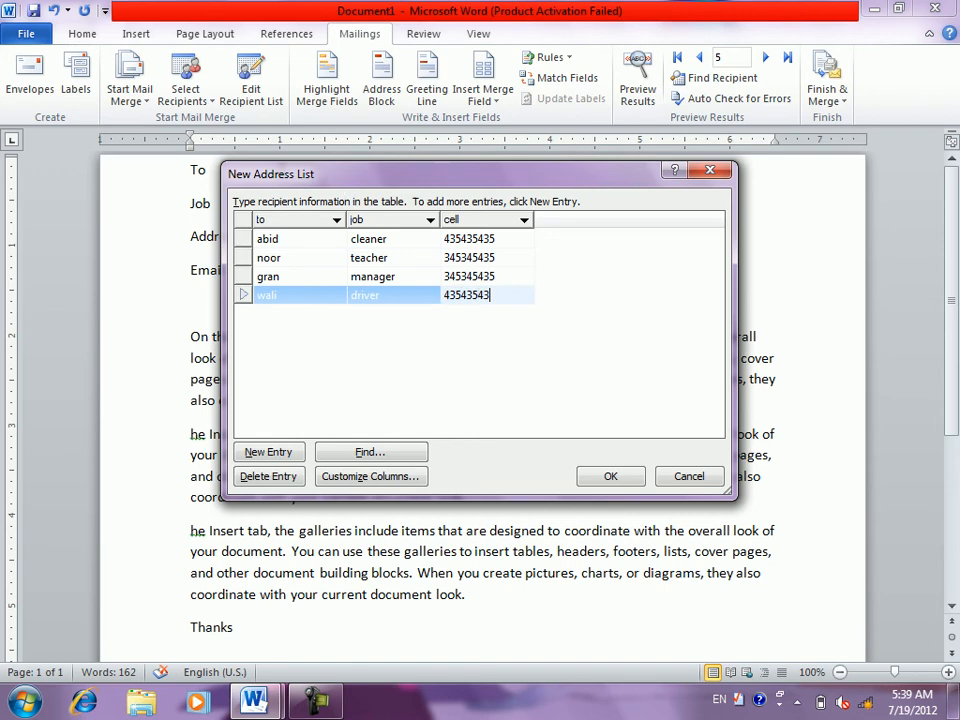
{"action": "key", "text": "Tab"}
- Add the fifth and sixth recipients, both drivers, with their cell numbers
{"action": "type", "text": "ahm"}
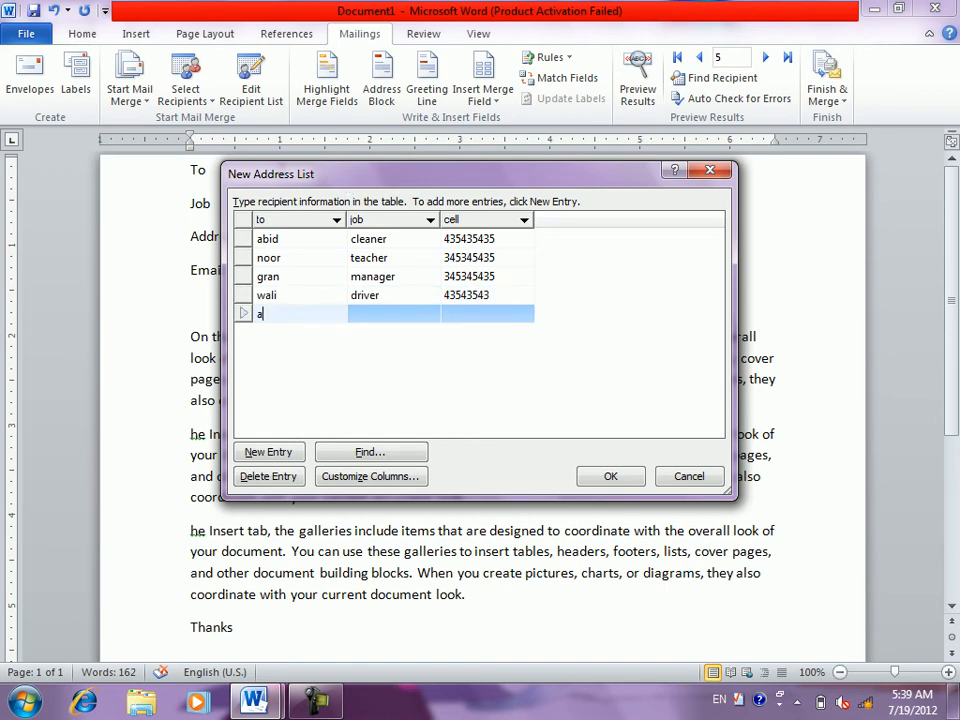
{"action": "key", "text": "Tab"}
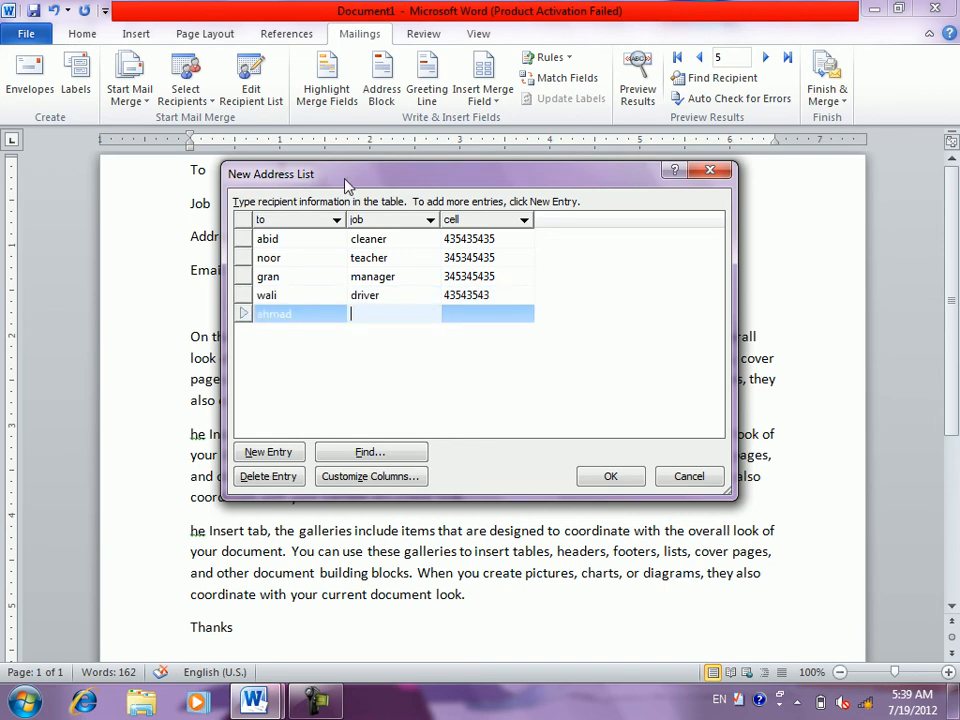
{"action": "type", "text": "driver"}
{"action": "key", "text": "Tab"}
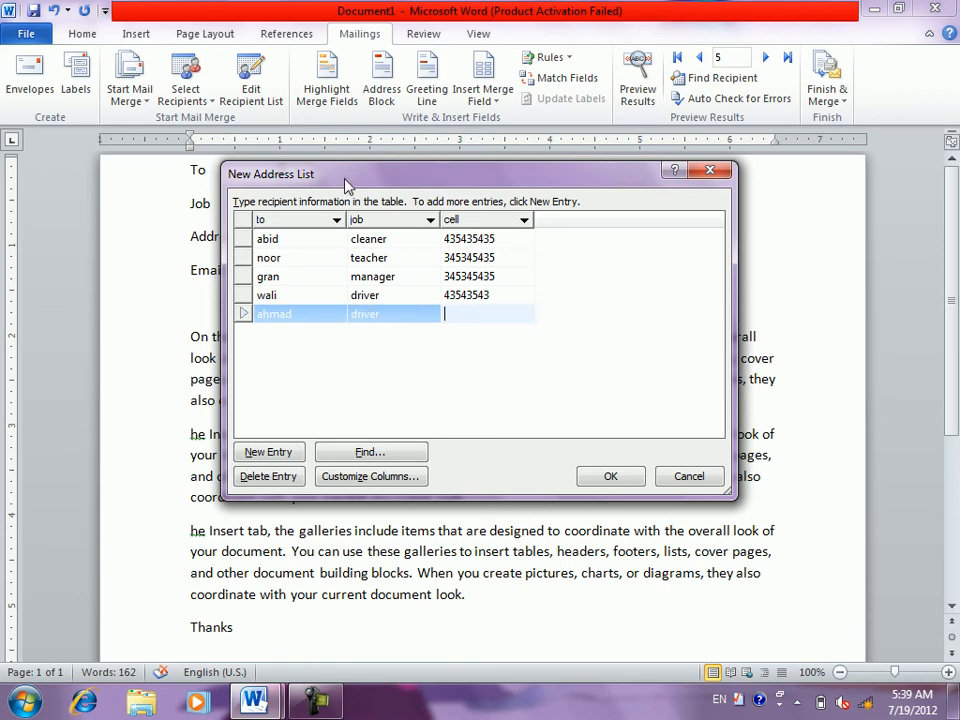
{"action": "type", "text": "435435345"}
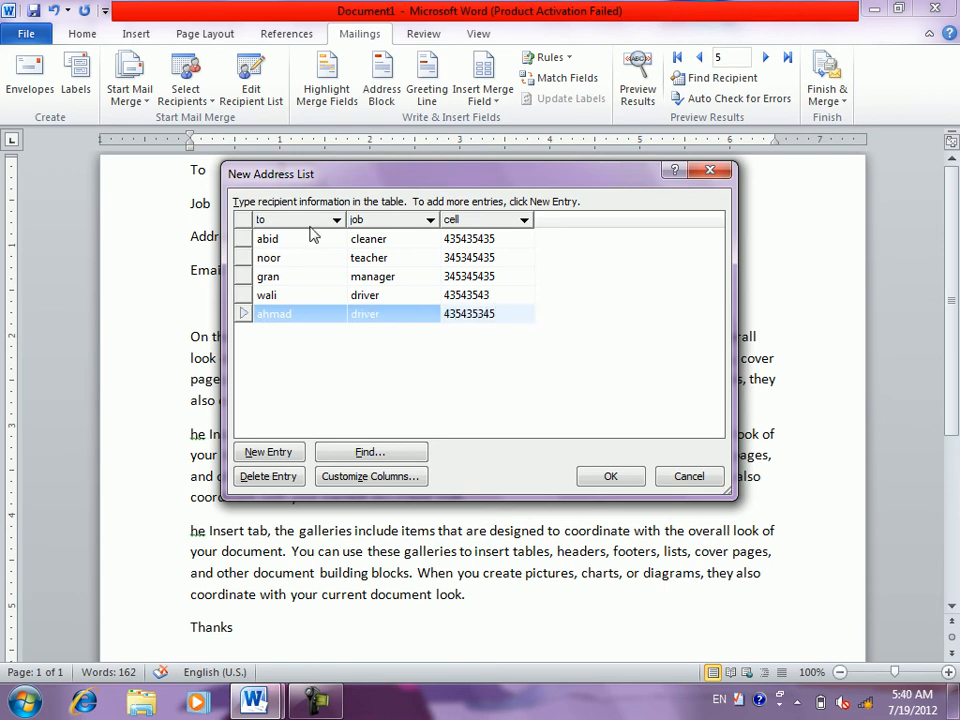
{"action": "key", "text": "Tab"}
{"action": "type", "text": "g"}
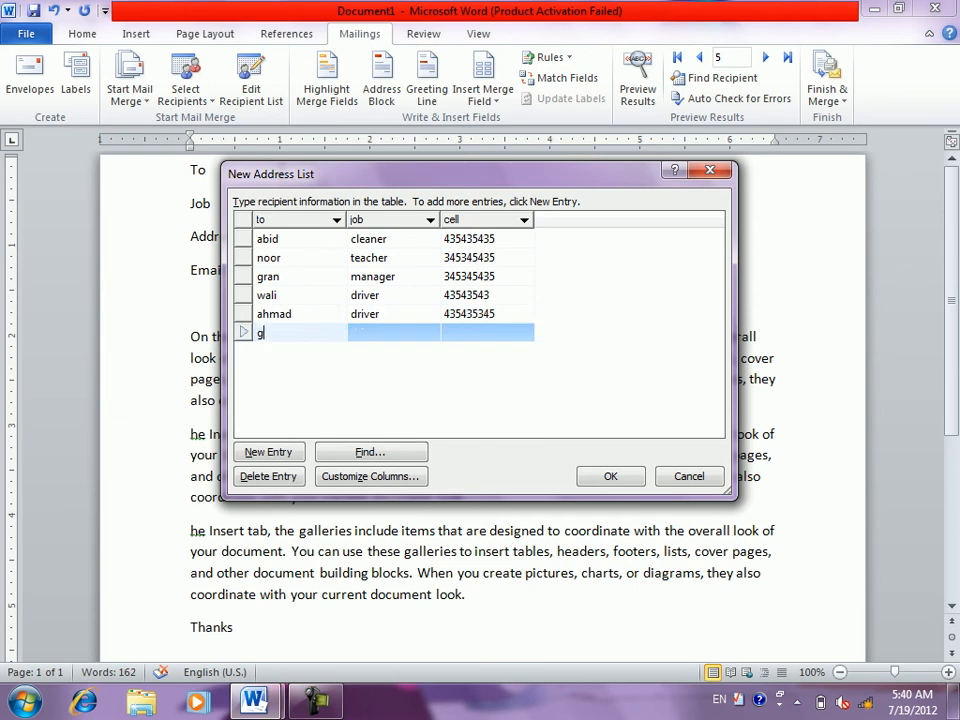
{"action": "type", "text": "ul"}
{"action": "key", "text": "Tab"}
{"action": "type", "text": "driver"}
{"action": "key", "text": "Tab"}
{"action": "type", "text": "555555"}
{"action": "key", "text": "BackSpace"}
{"action": "key", "text": "BackSpace"}
{"action": "key", "text": "BackSpace"}
{"action": "key", "text": "BackSpace"}
{"action": "key", "text": "BackSpace"}
{"action": "type", "text": "11223344"}
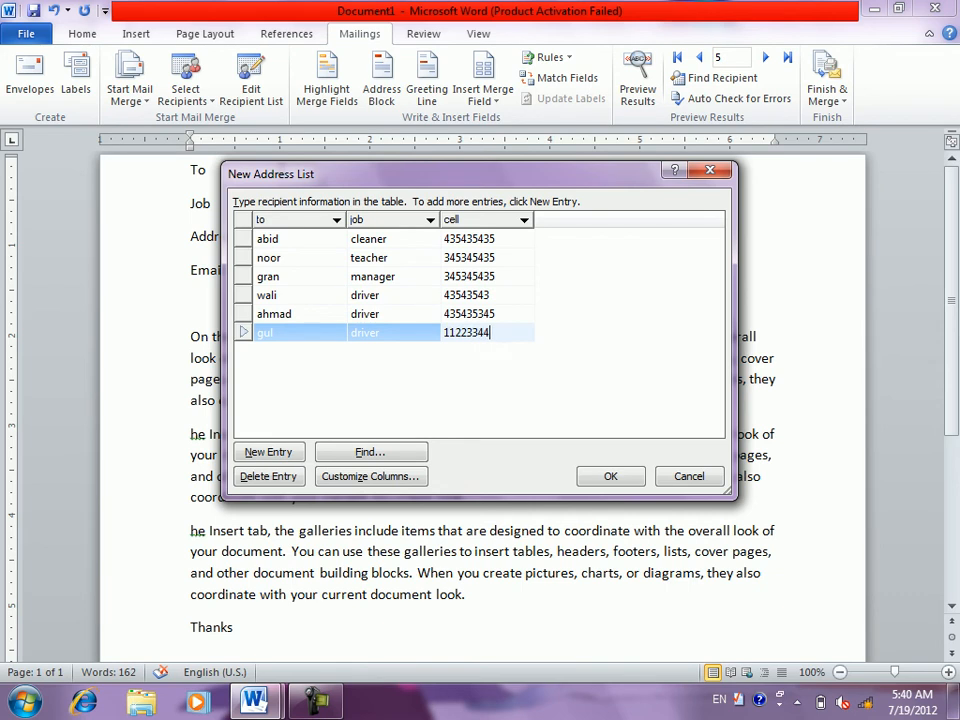
{"action": "key", "text": "Tab"}
- Add the seventh recipient with job 'dir' and a cell number
{"action": "type", "text": "g"}
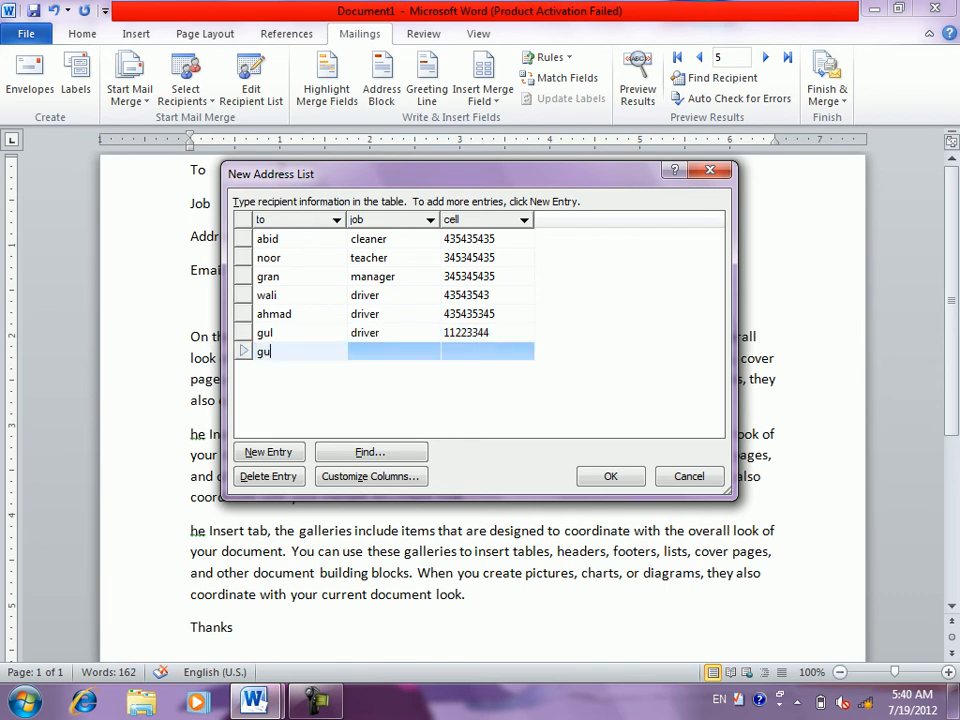
{"action": "key", "text": "Tab"}
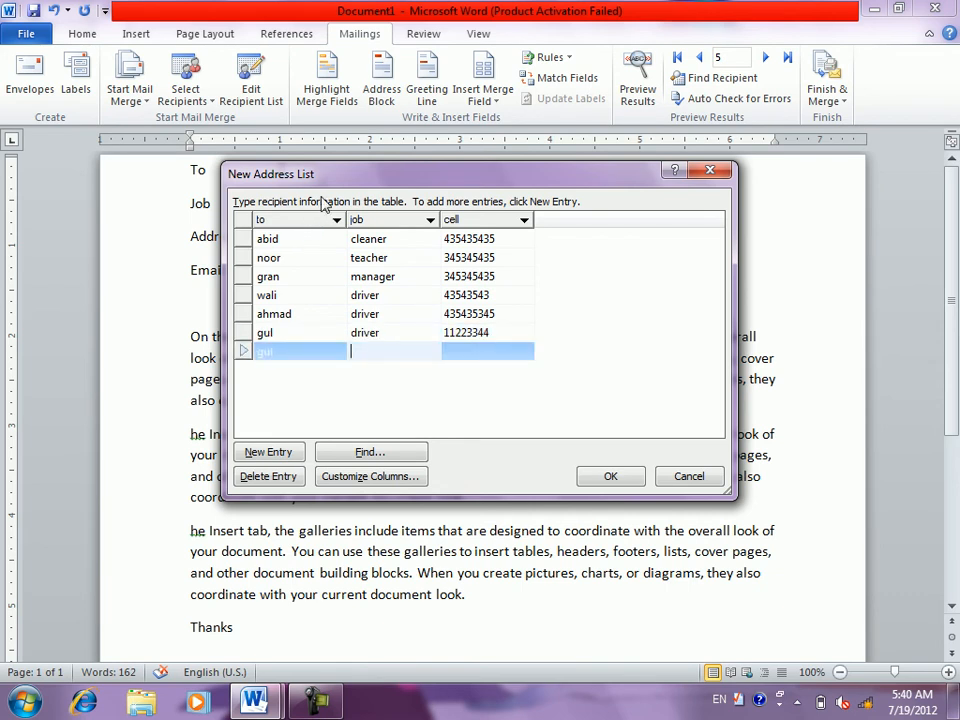
{"action": "type", "text": "dir"}
{"action": "key", "text": "Tab"}
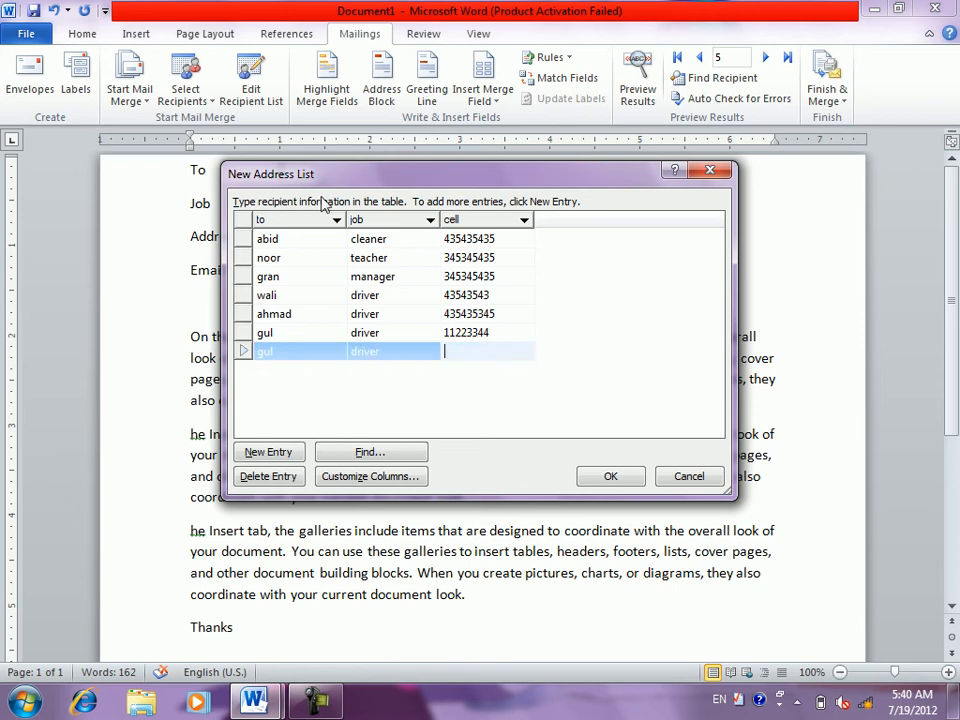
{"action": "type", "text": "11223344"}
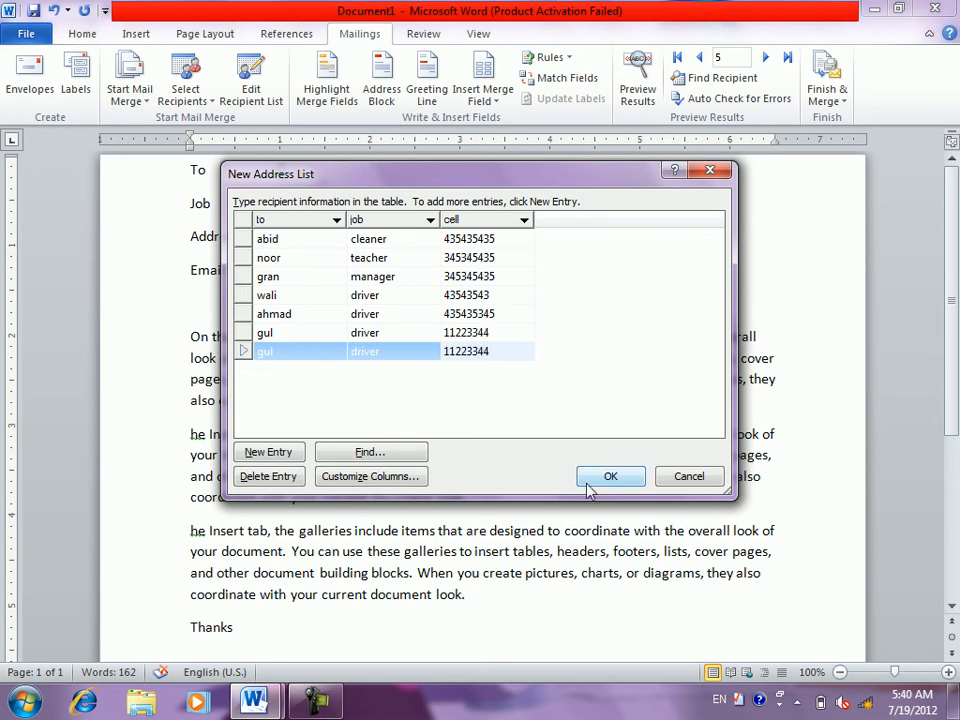
- Save the seven-recipient address list as the file 'stuedent'
{"action": "left_click", "coordinate": [588, 480]}
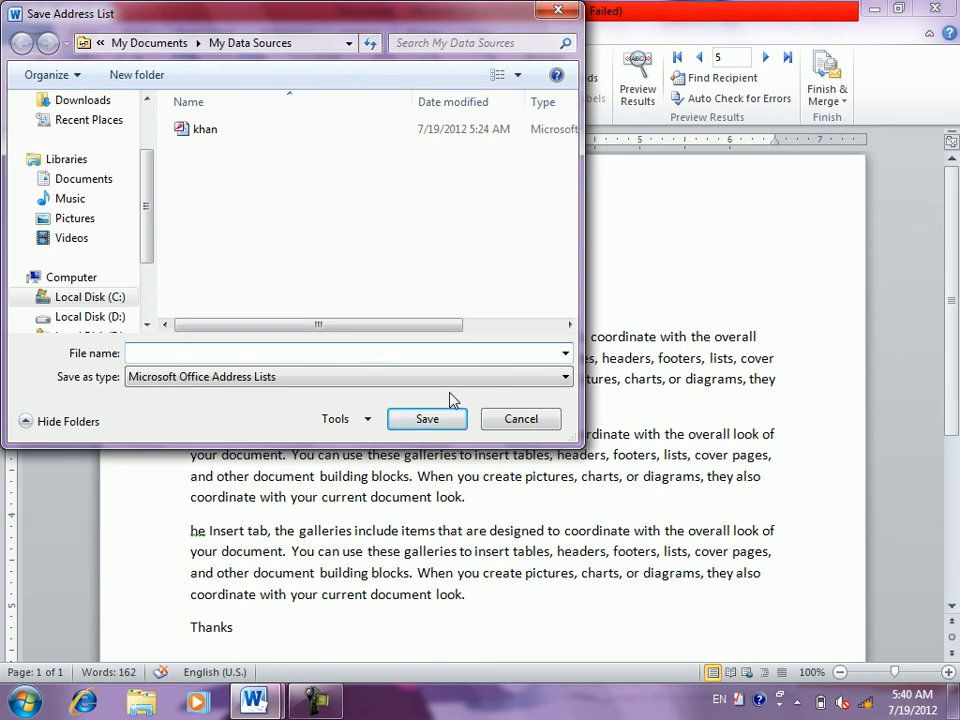
{"action": "type", "text": "stue"}
{"action": "type", "text": "d"}
{"action": "type", "text": "ent"}
{"action": "key", "text": "Return"}
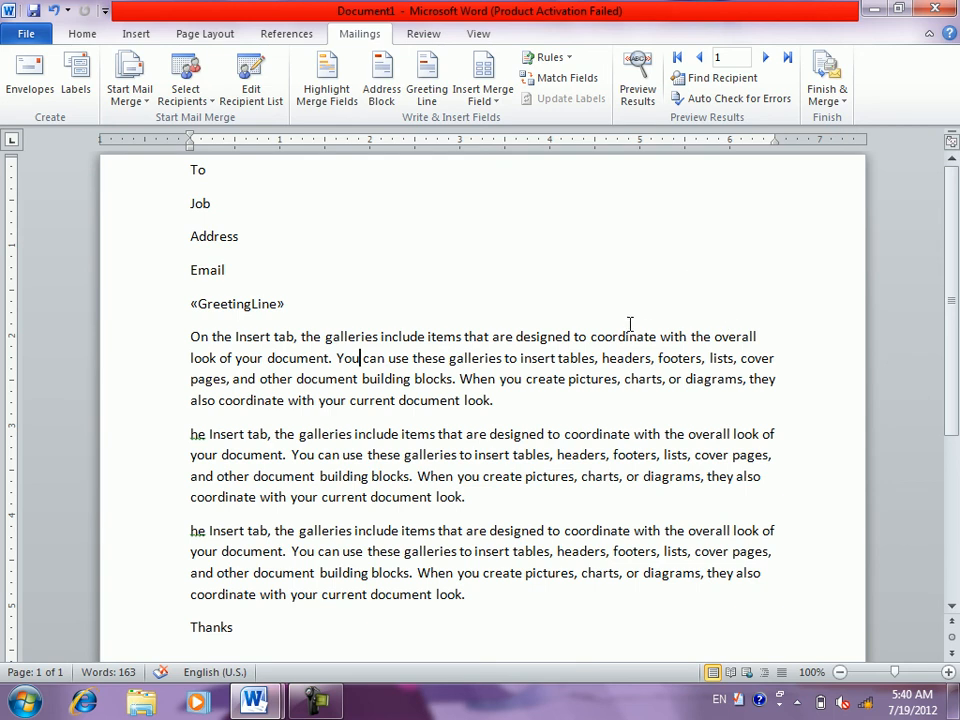
- Delete the «GreetingLine» field and insert the «to» and «job» merge fields
{"action": "left_click_drag", "start_coordinate": [280, 303], "coordinate": [178, 320]}
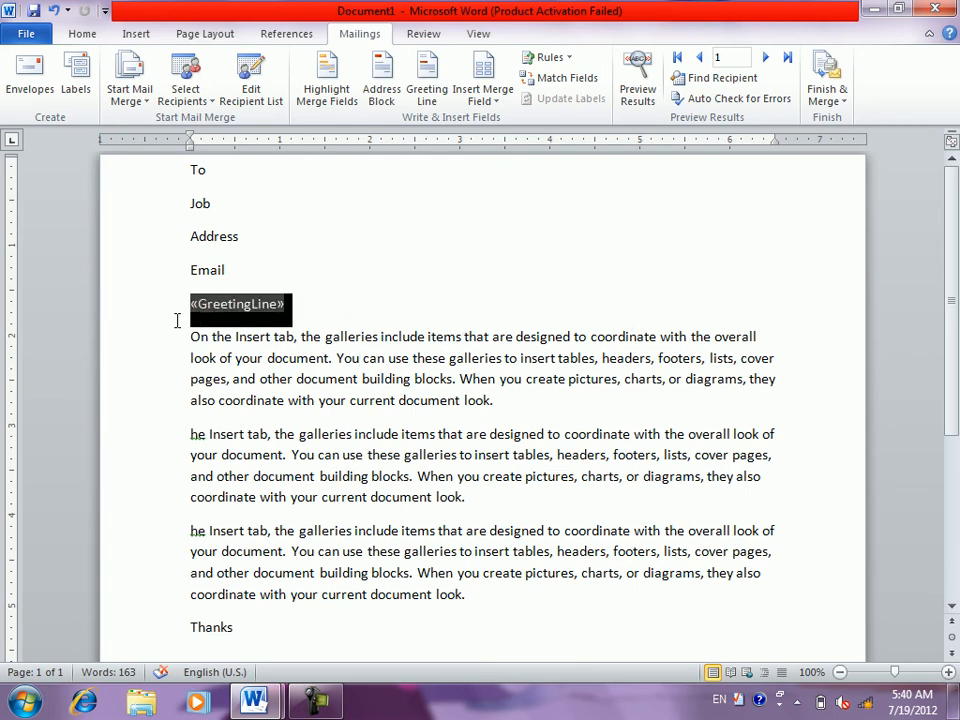
{"action": "key", "text": "Delete"}
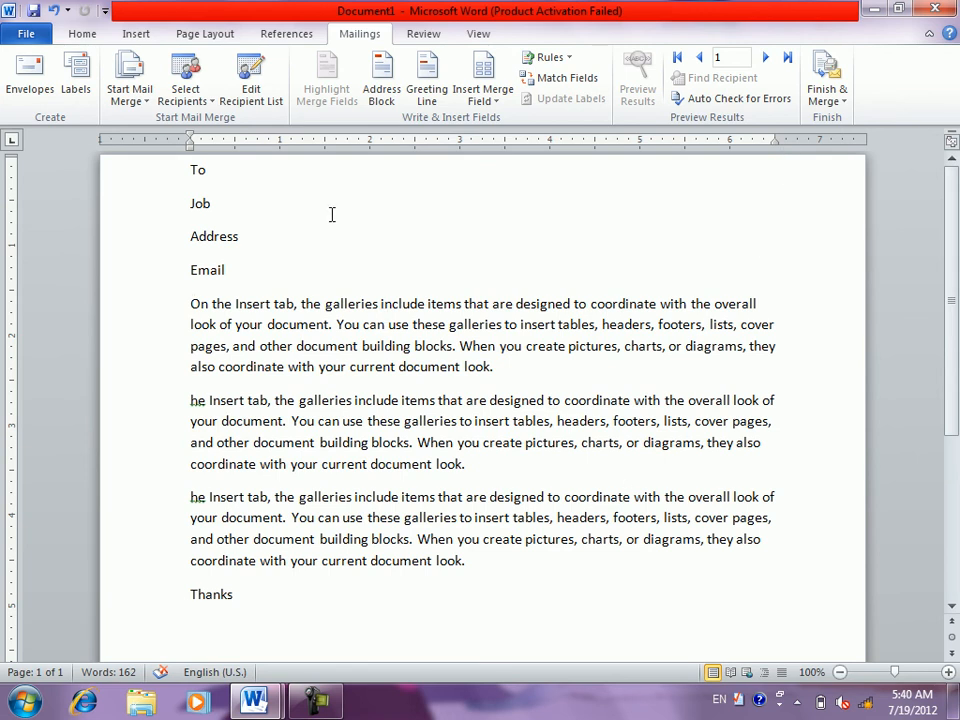
{"action": "left_click", "coordinate": [299, 168]}
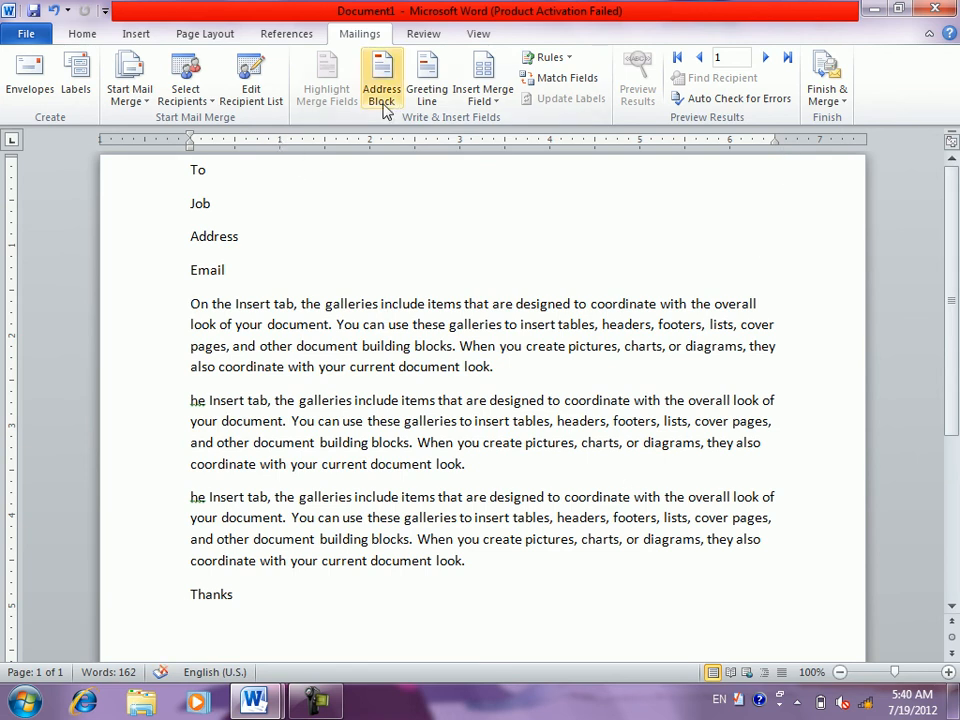
{"action": "left_click", "coordinate": [483, 100]}
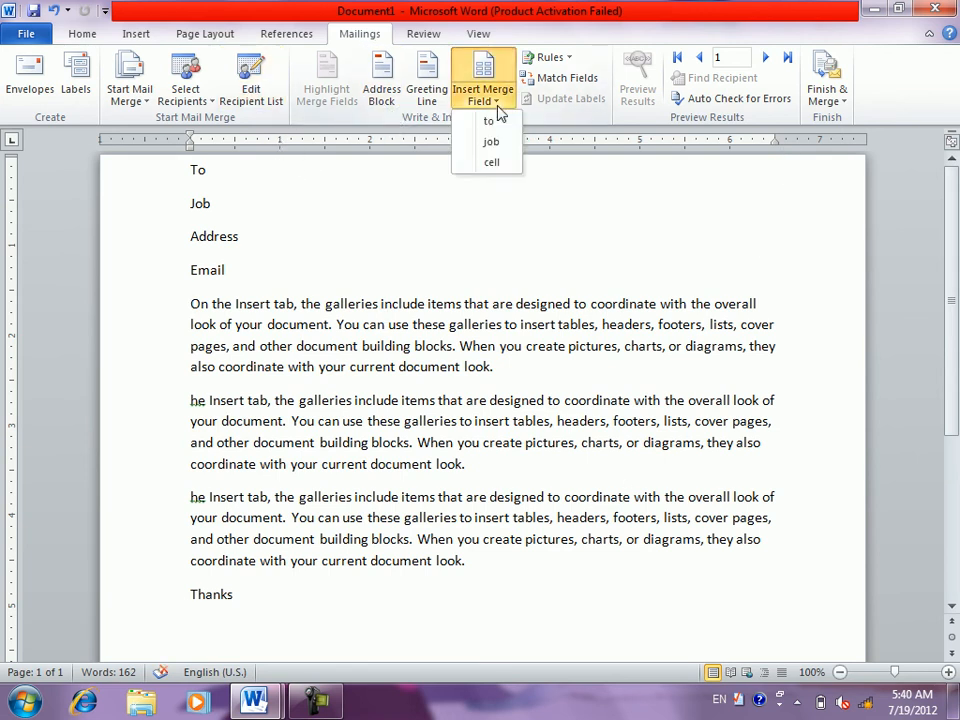
{"action": "left_click", "coordinate": [492, 122]}
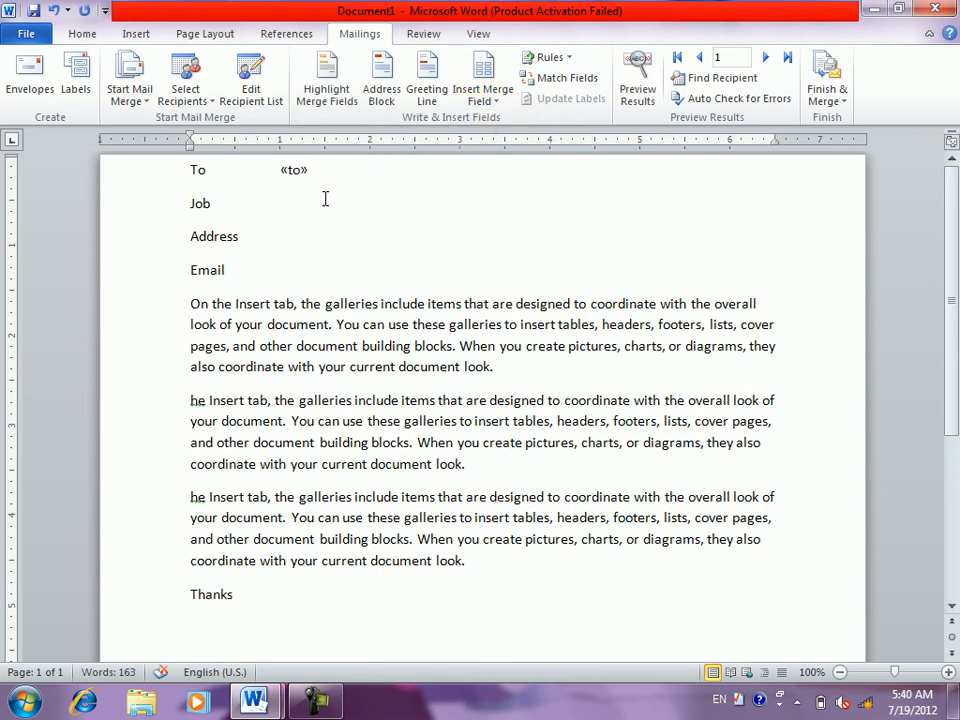
{"action": "left_click", "coordinate": [497, 104]}
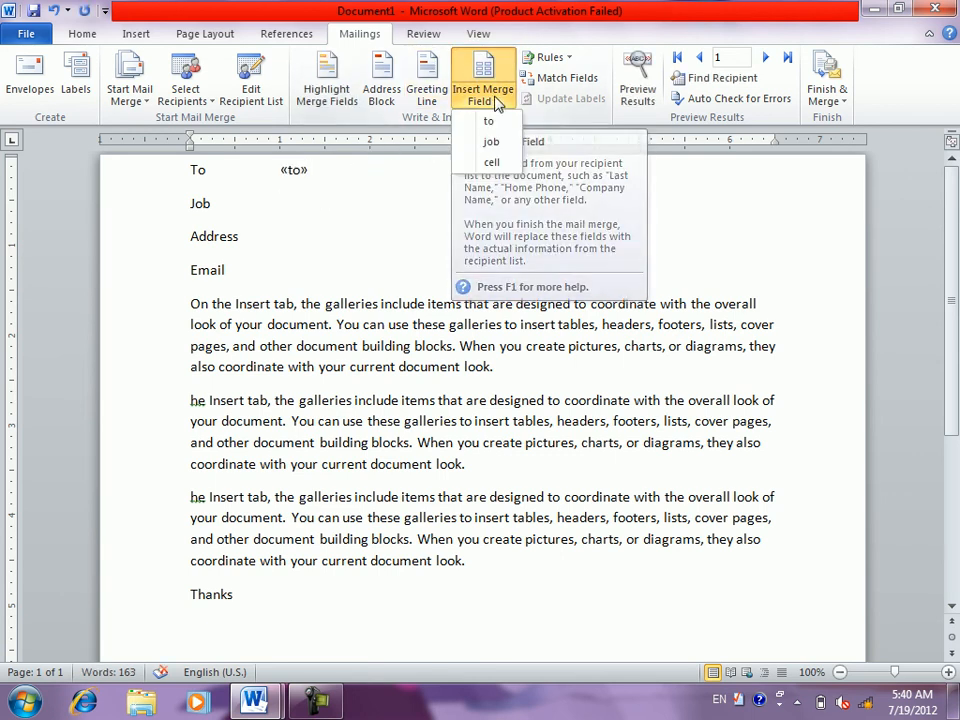
{"action": "left_click", "coordinate": [498, 143]}
- Insert the «cell» merge field after Address and erase the Email label
{"action": "left_click", "coordinate": [302, 240]}
{"action": "left_click", "coordinate": [490, 98]}
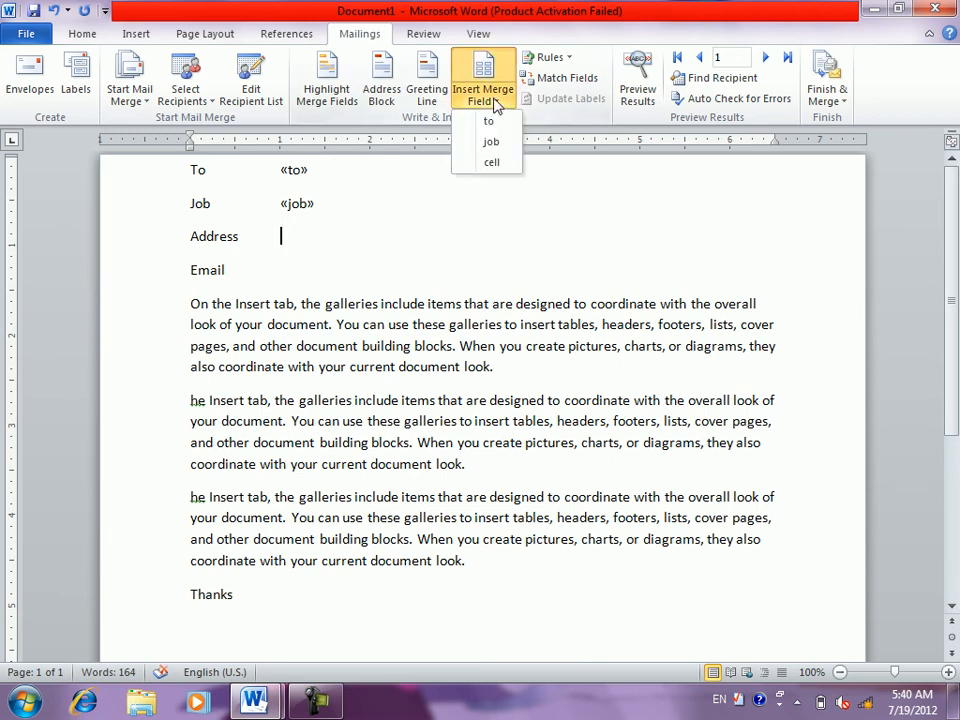
{"action": "left_click", "coordinate": [491, 163]}
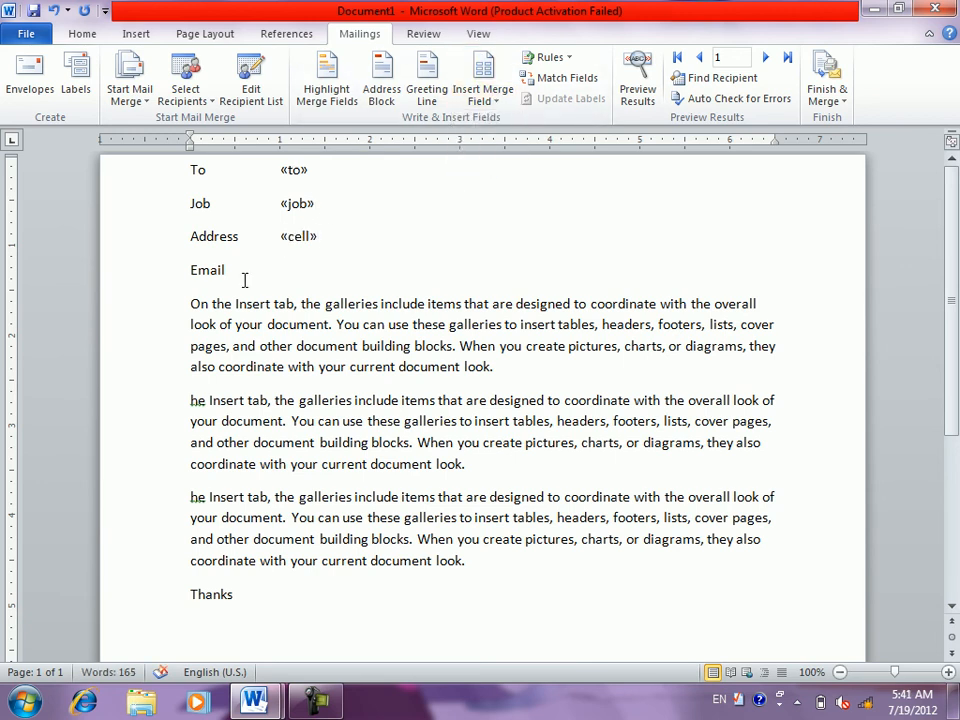
{"action": "key", "text": "BackSpace"}
{"action": "key", "text": "BackSpace"}
{"action": "key", "text": "BackSpace"}
{"action": "key", "text": "BackSpace"}
{"action": "key", "text": "BackSpace"}
{"action": "key", "text": "BackSpace"}
- Run Find duplicates on the recipient list, change nothing, and close it
{"action": "left_click", "coordinate": [206, 103]}
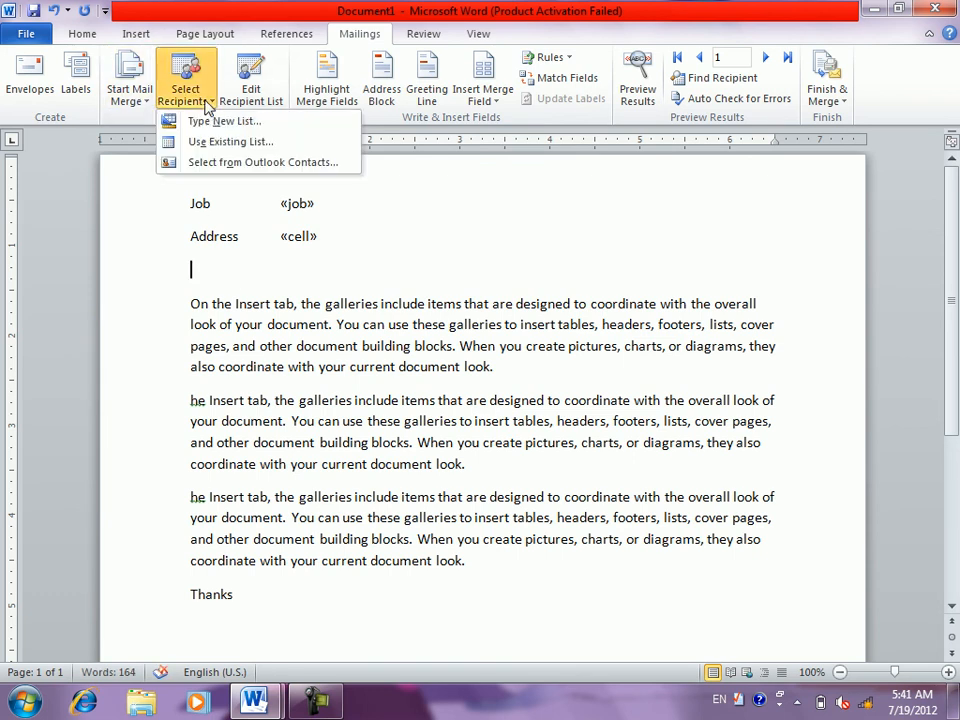
{"action": "left_click", "coordinate": [254, 92]}
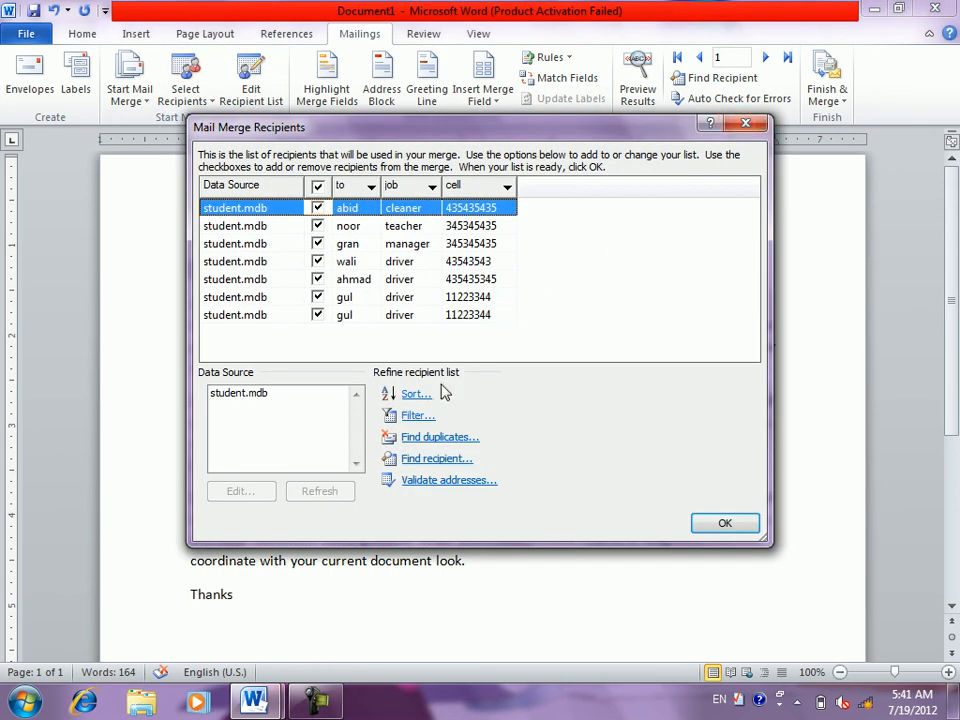
{"action": "left_click", "coordinate": [429, 437]}
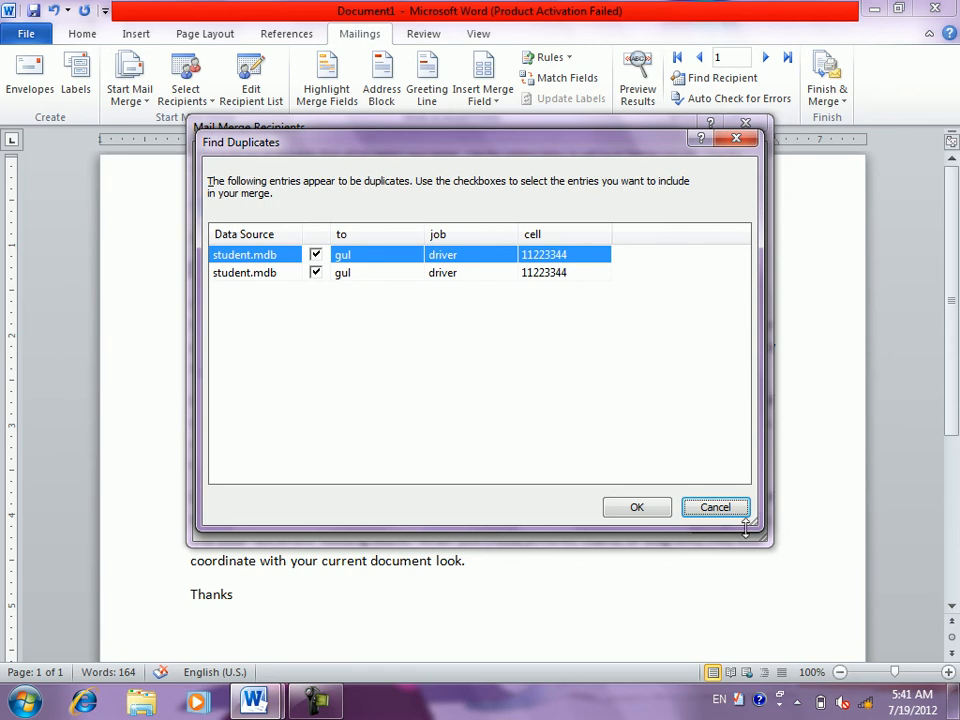
{"action": "left_click", "coordinate": [727, 509]}
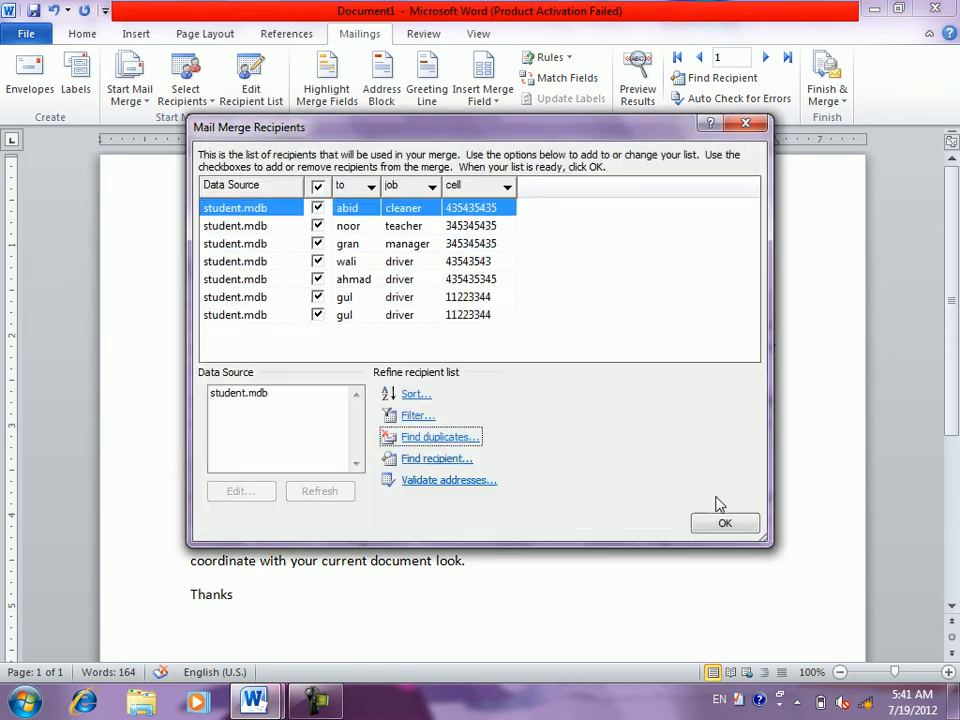
{"action": "left_click", "coordinate": [745, 123]}
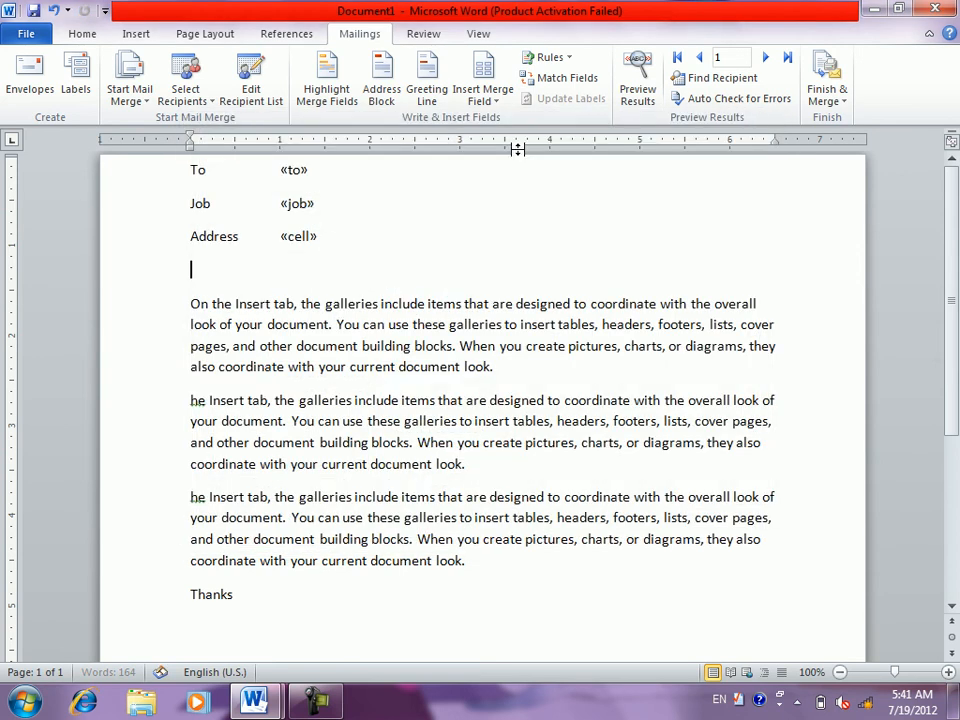
- Toggle merge-field highlighting on and off and dismiss the Insert Merge Field list
{"action": "left_click", "coordinate": [330, 90]}
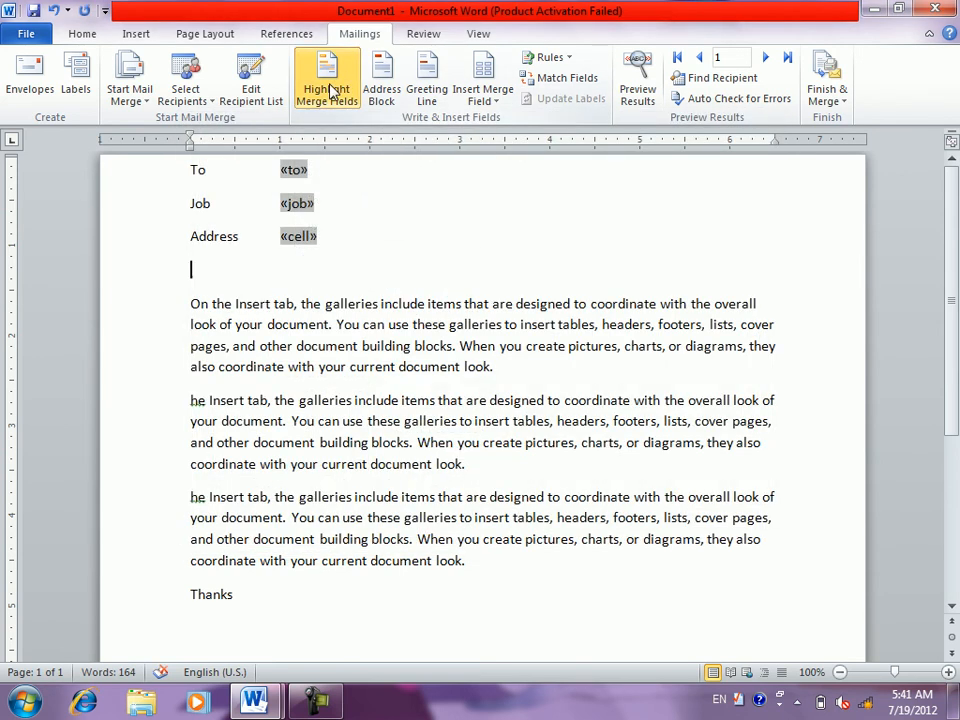
{"action": "left_click", "coordinate": [333, 90]}
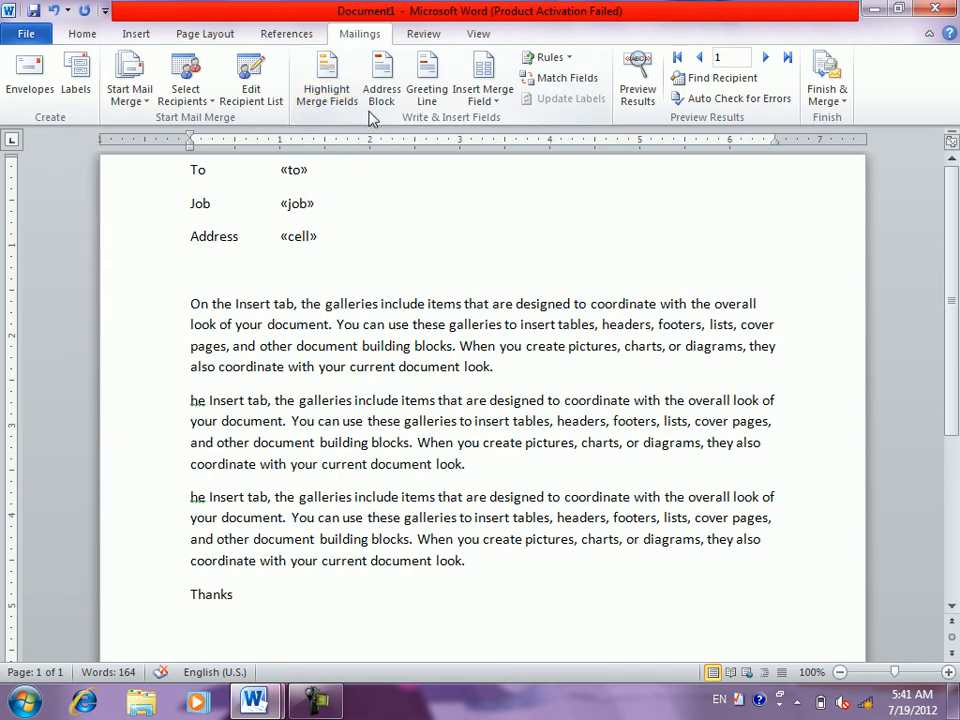
{"action": "left_click", "coordinate": [483, 72]}
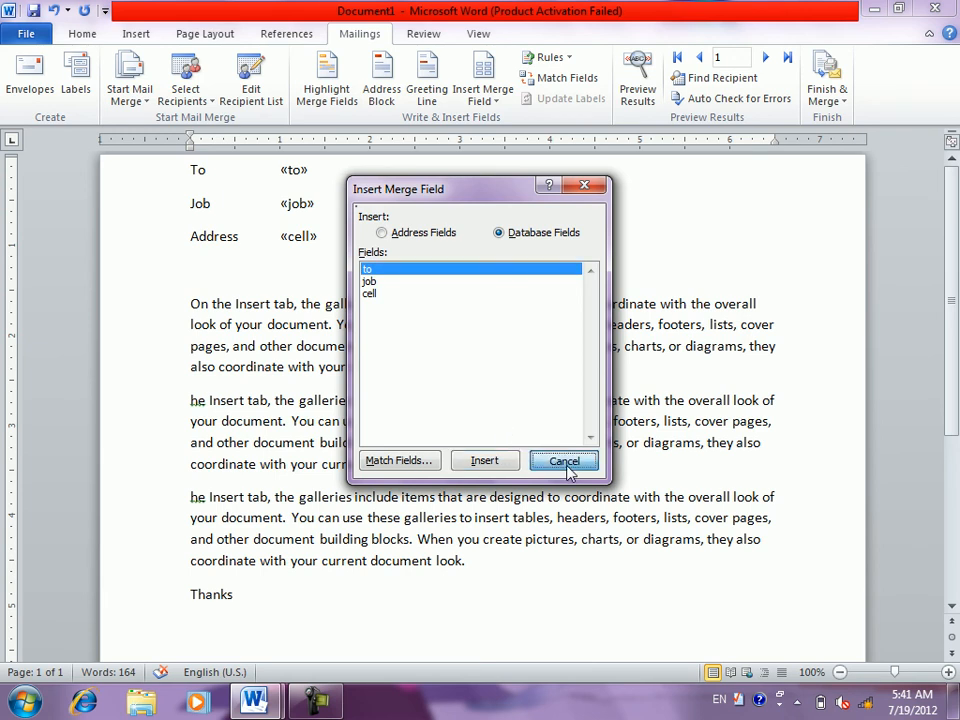
{"action": "left_click", "coordinate": [590, 186]}
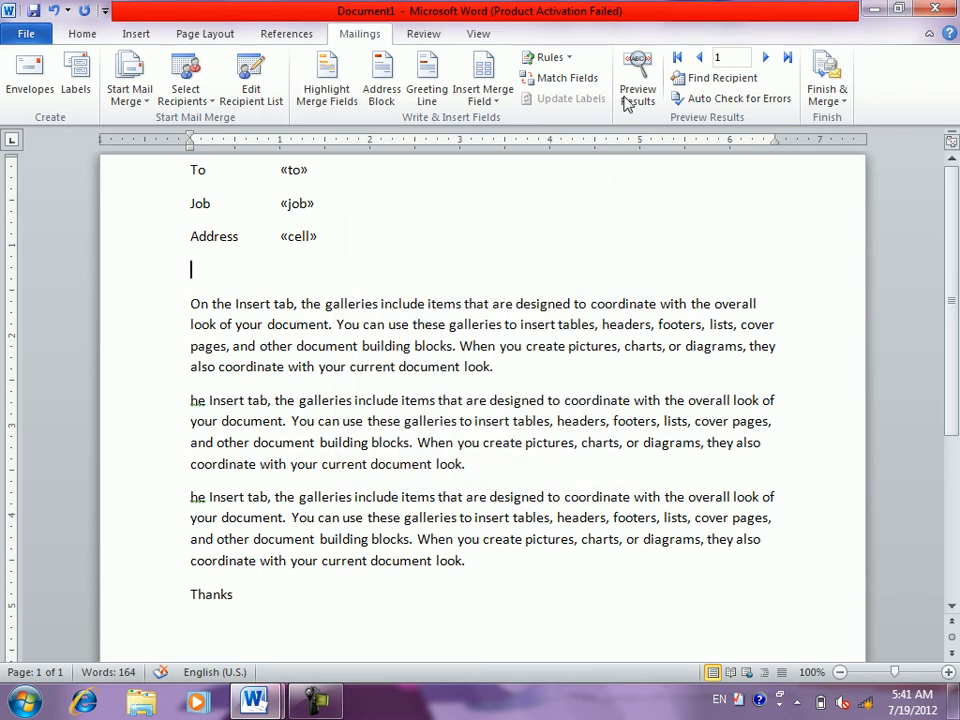
- Preview the first recipient's name, job and cell in the letter, then bring up Address Block
{"action": "left_click", "coordinate": [638, 84]}
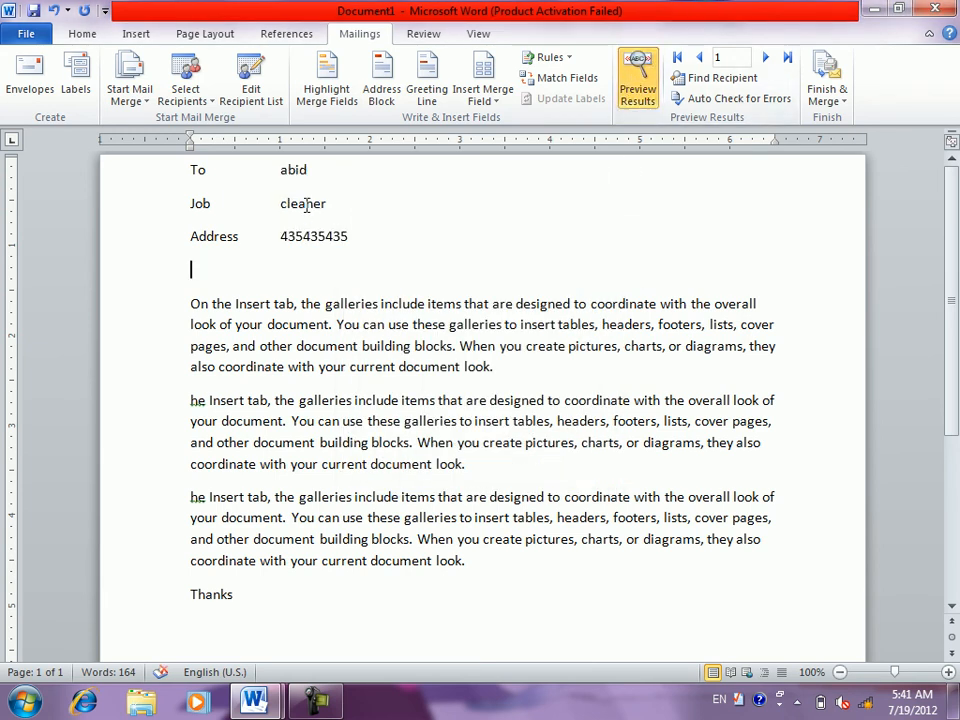
{"action": "left_click", "coordinate": [338, 90]}
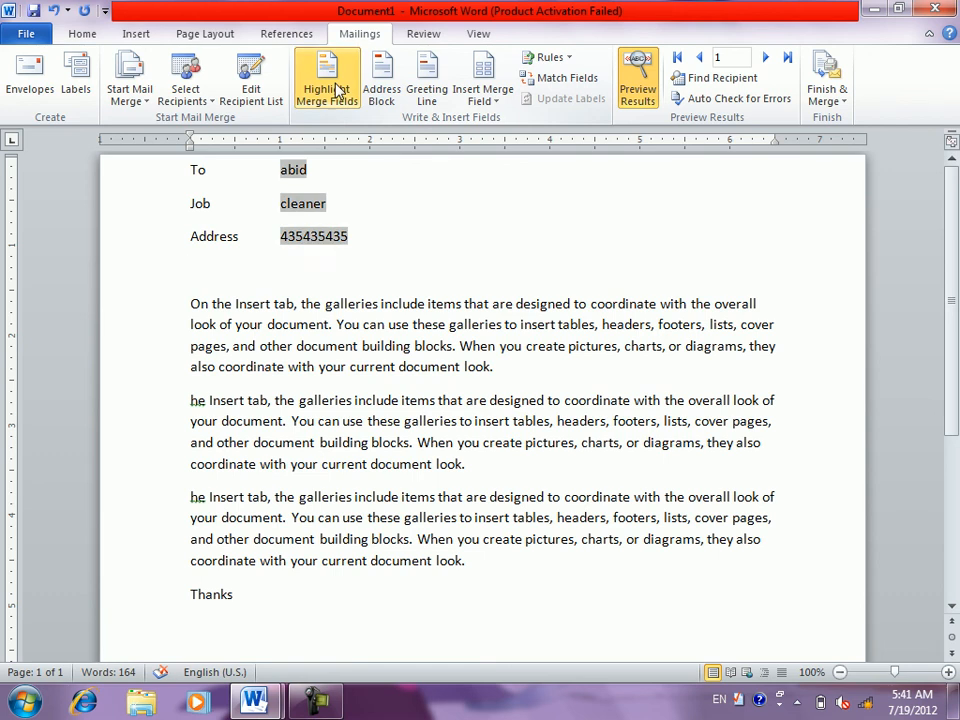
{"action": "left_click", "coordinate": [338, 90]}
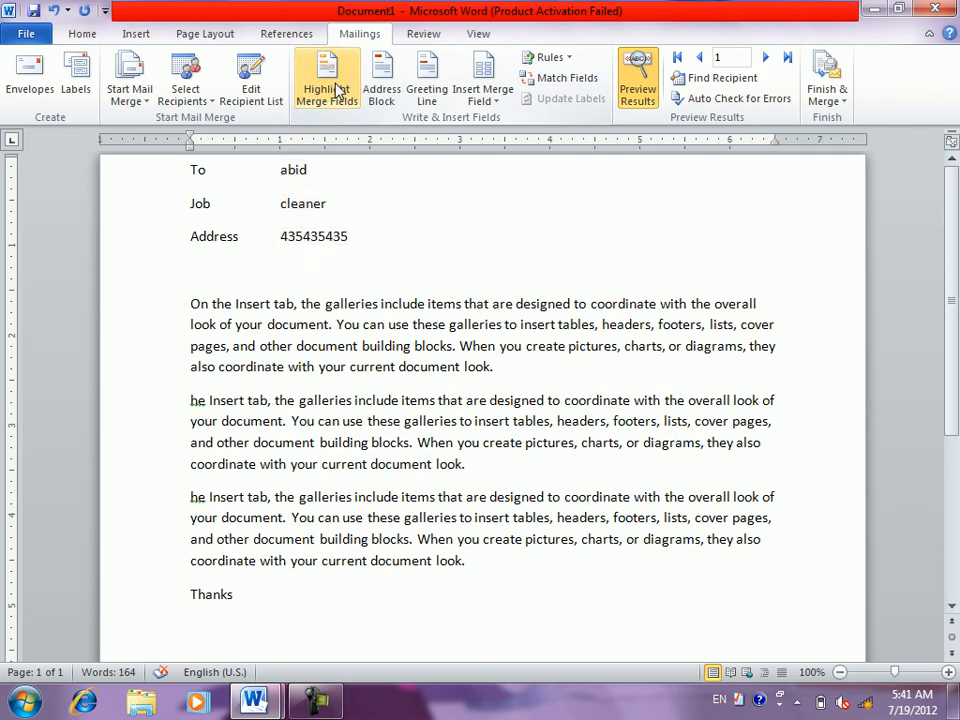
{"action": "left_click", "coordinate": [374, 90]}
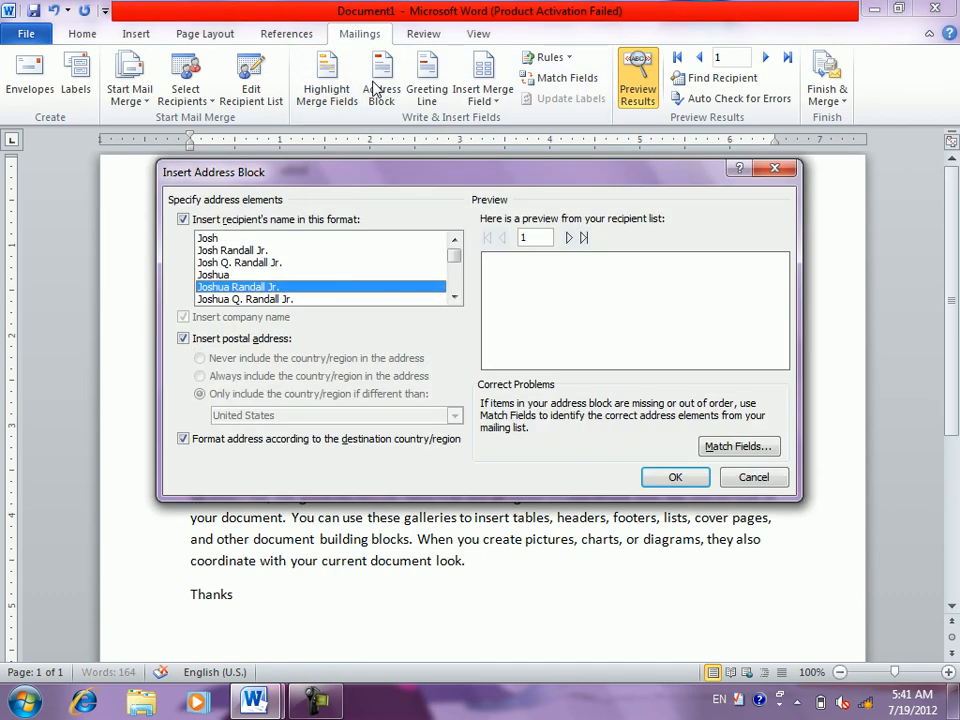
- Try the Josh Randall Jr. name format in Address Block, then cancel without inserting
{"action": "left_click", "coordinate": [204, 341]}
{"action": "left_click", "coordinate": [204, 341]}
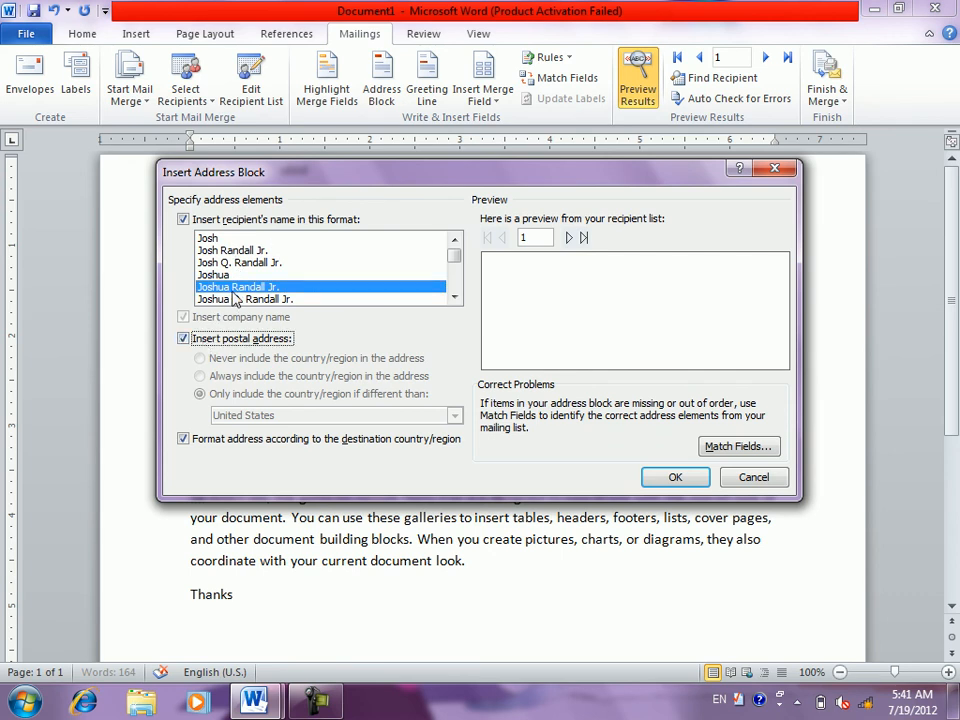
{"action": "left_click", "coordinate": [232, 254]}
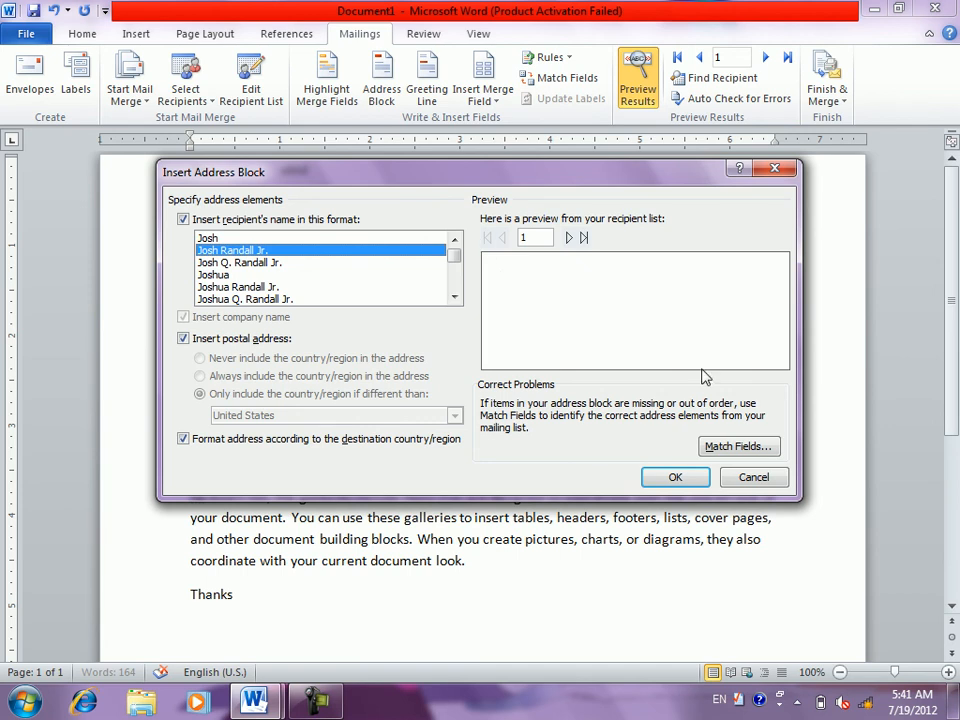
{"action": "left_click", "coordinate": [755, 478]}
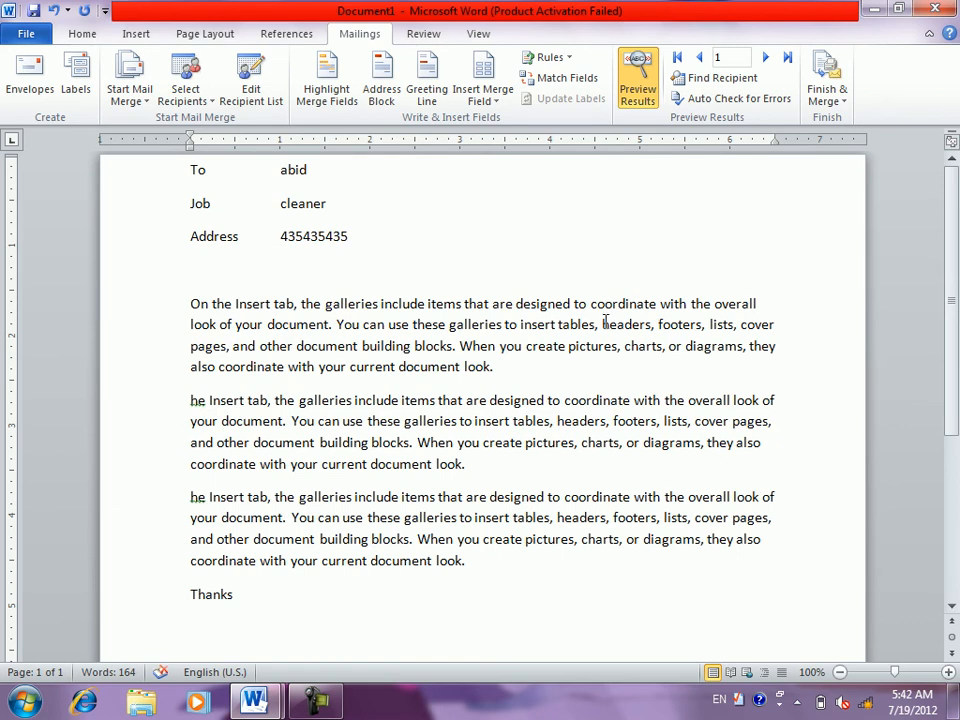
- Insert a greeting line using 'To' as the greeting word, previewed on the next recipient
{"action": "left_click", "coordinate": [426, 96]}
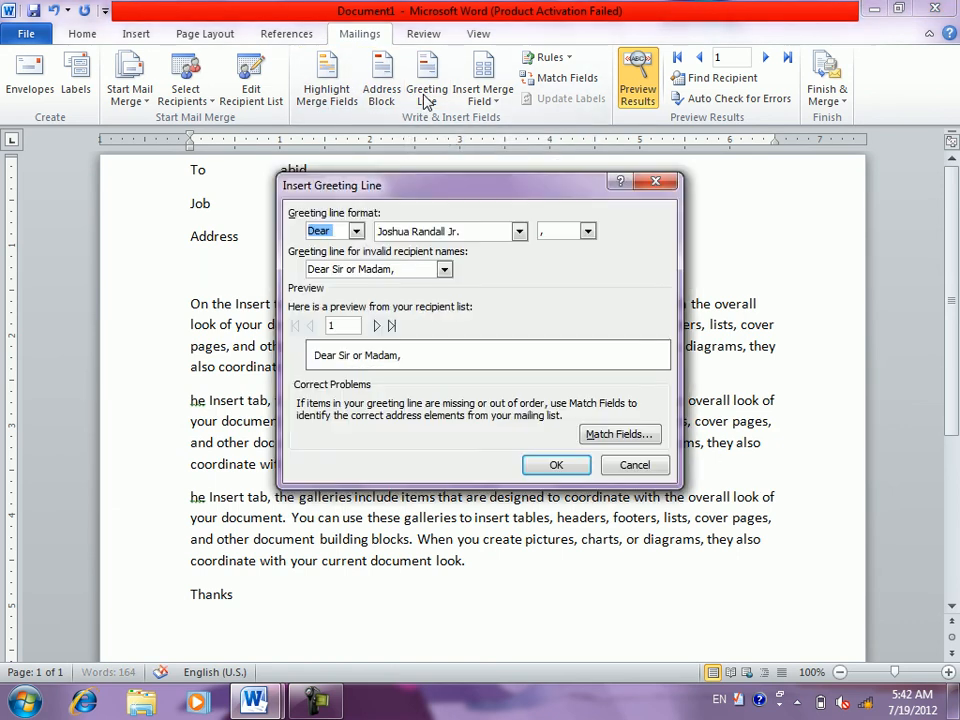
{"action": "left_click", "coordinate": [356, 231]}
{"action": "left_click", "coordinate": [324, 260]}
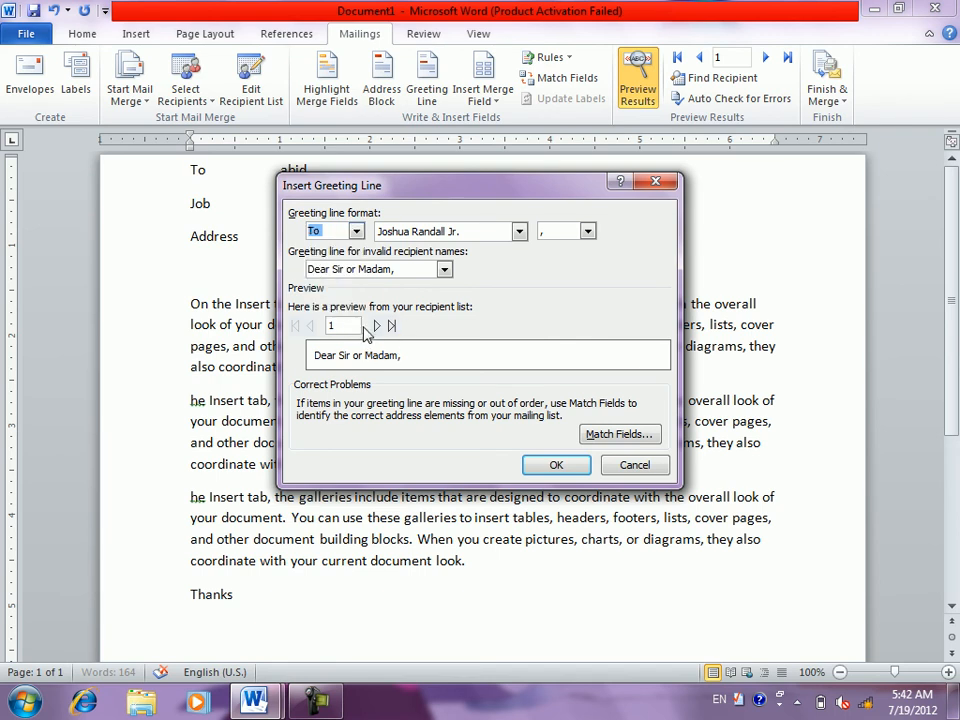
{"action": "left_click", "coordinate": [375, 326]}
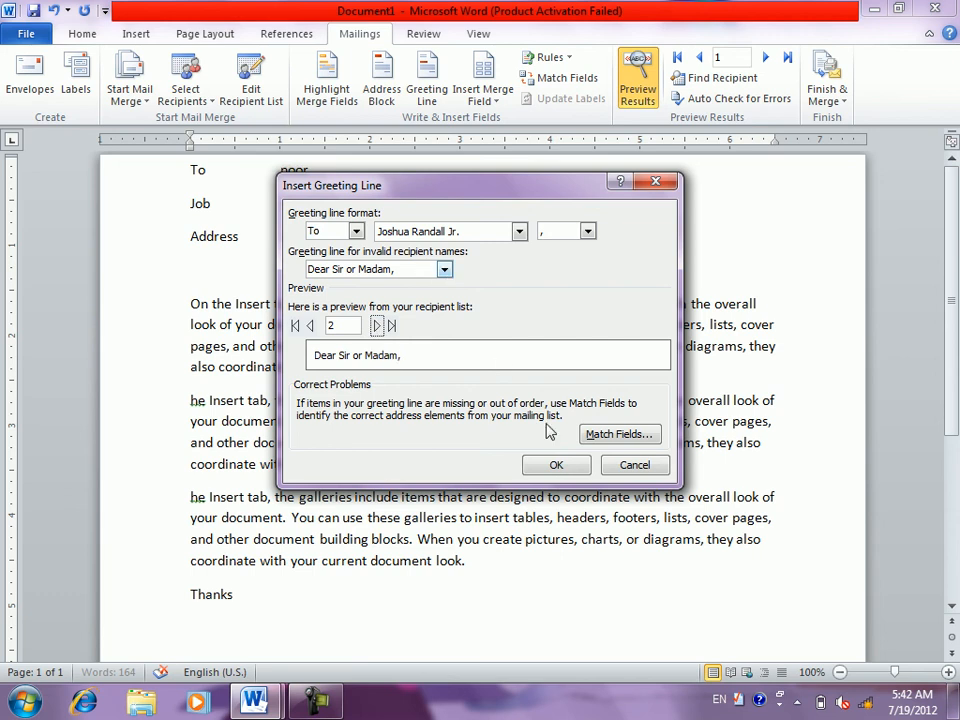
{"action": "left_click", "coordinate": [555, 465]}
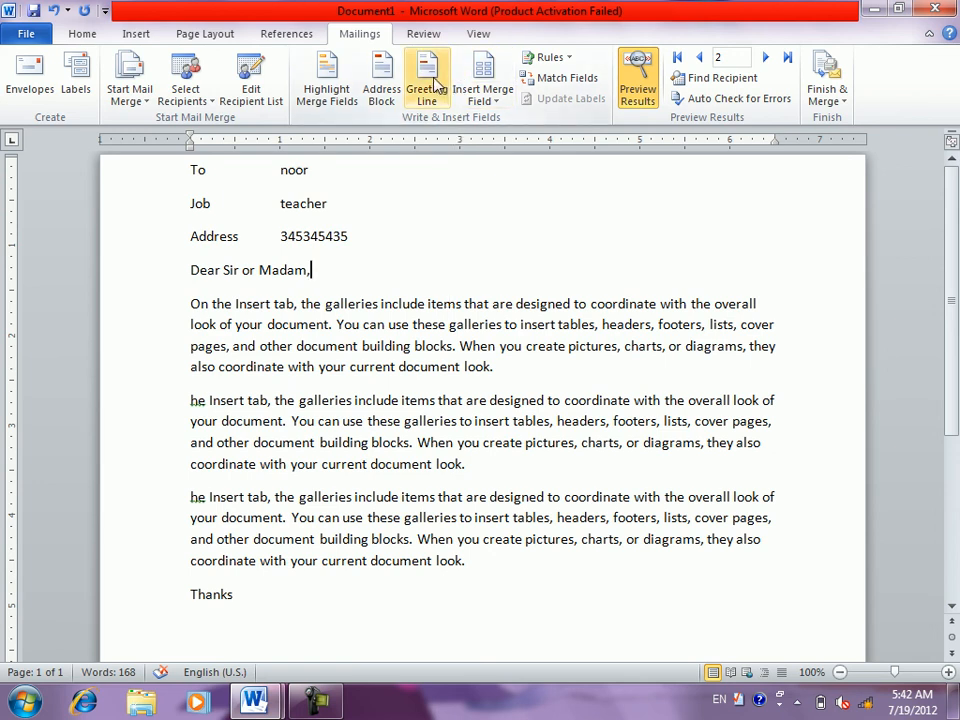
- Open and close the merge field list, then toggle Preview Results between field codes and recipient values
{"action": "left_click", "coordinate": [502, 102]}
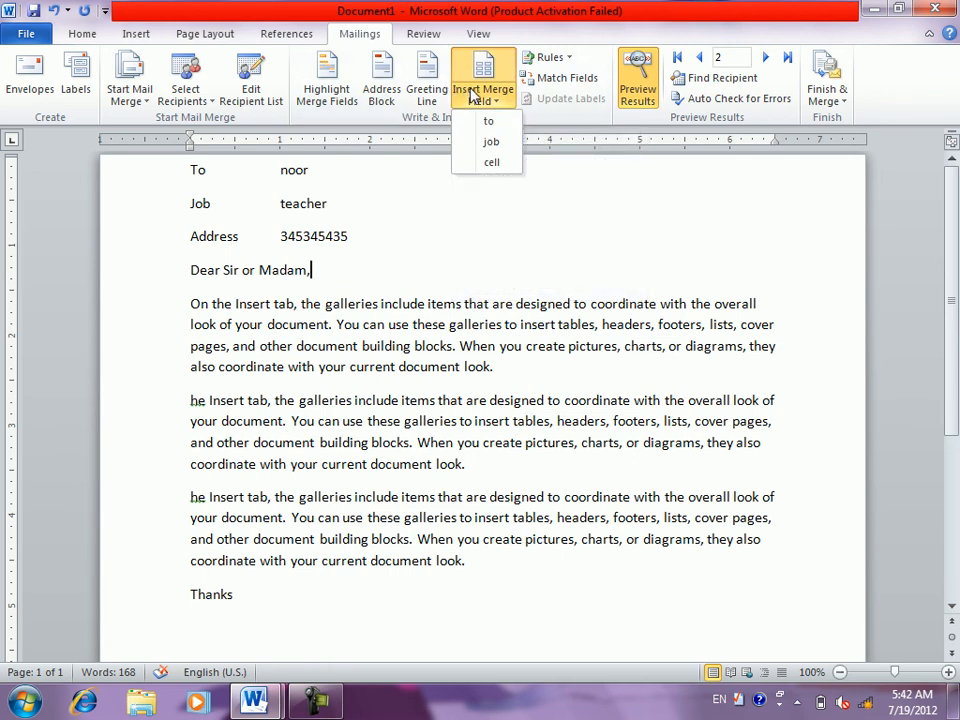
{"action": "left_click", "coordinate": [558, 169]}
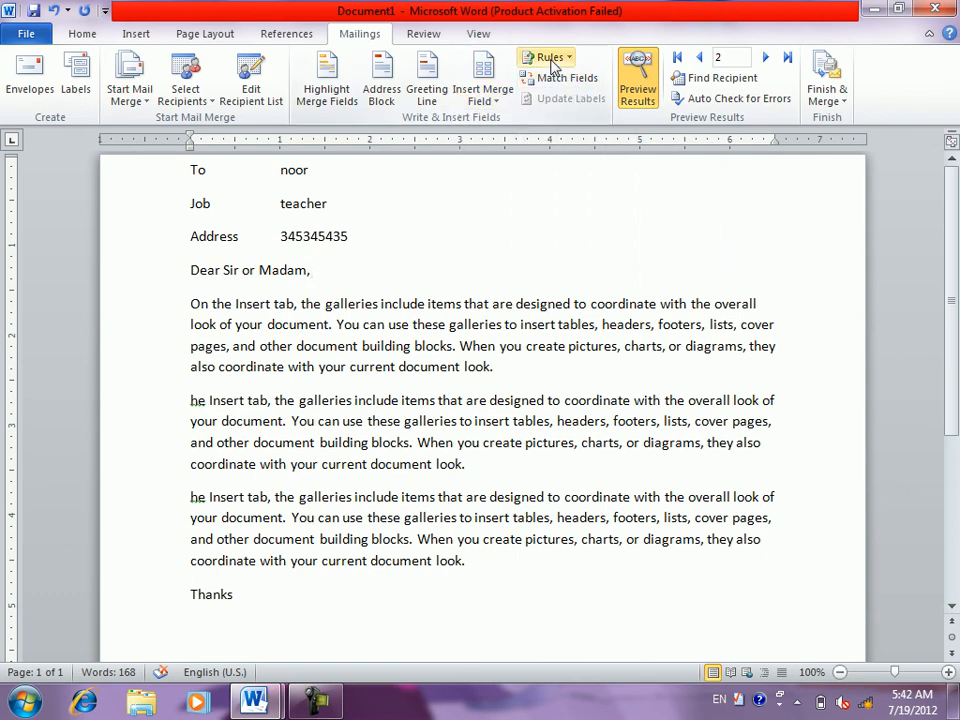
{"action": "left_click", "coordinate": [638, 88]}
{"action": "left_click", "coordinate": [638, 88]}
{"action": "left_click", "coordinate": [638, 88]}
{"action": "left_click", "coordinate": [638, 88]}
{"action": "left_click", "coordinate": [638, 88]}
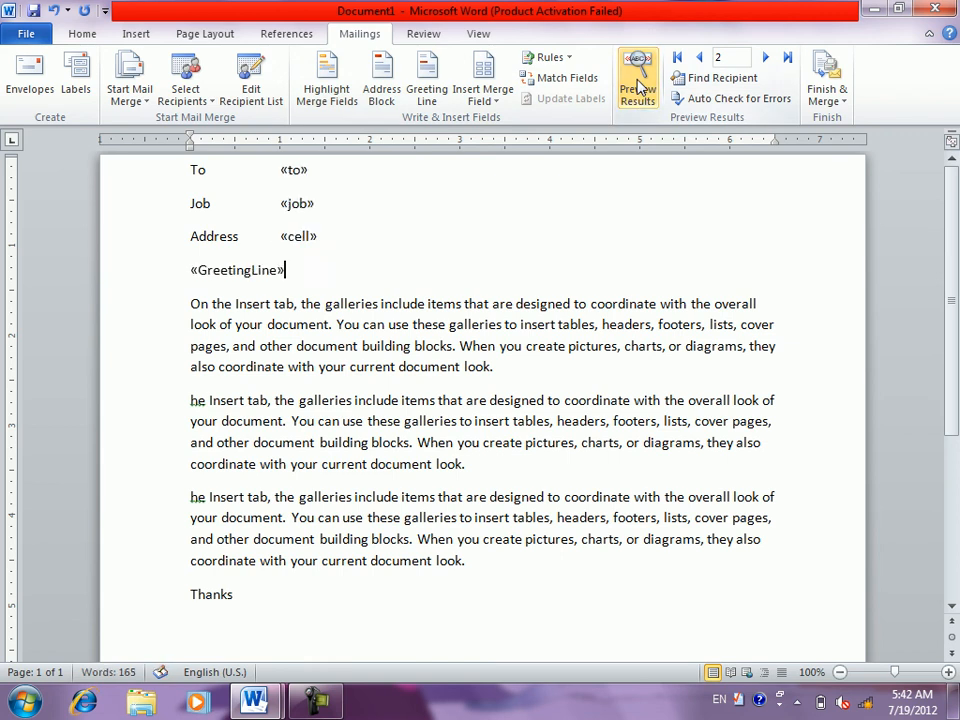
- Preview the letter for each recipient (noor, gran, wali, ahmad), then jump to the last and back to abid
{"action": "left_click", "coordinate": [698, 58]}
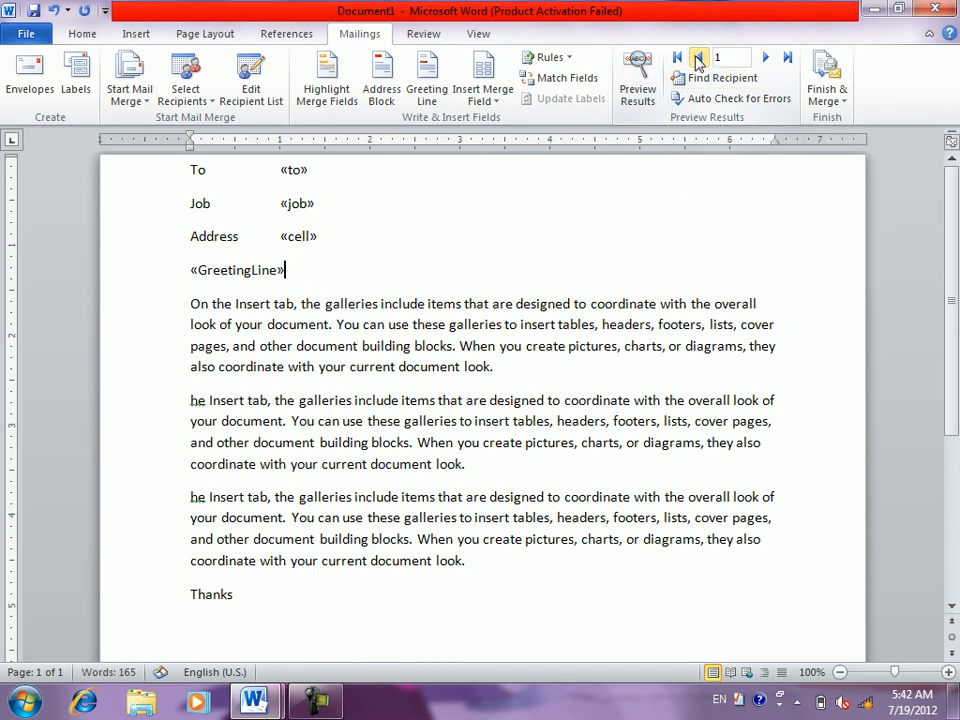
{"action": "left_click", "coordinate": [636, 88]}
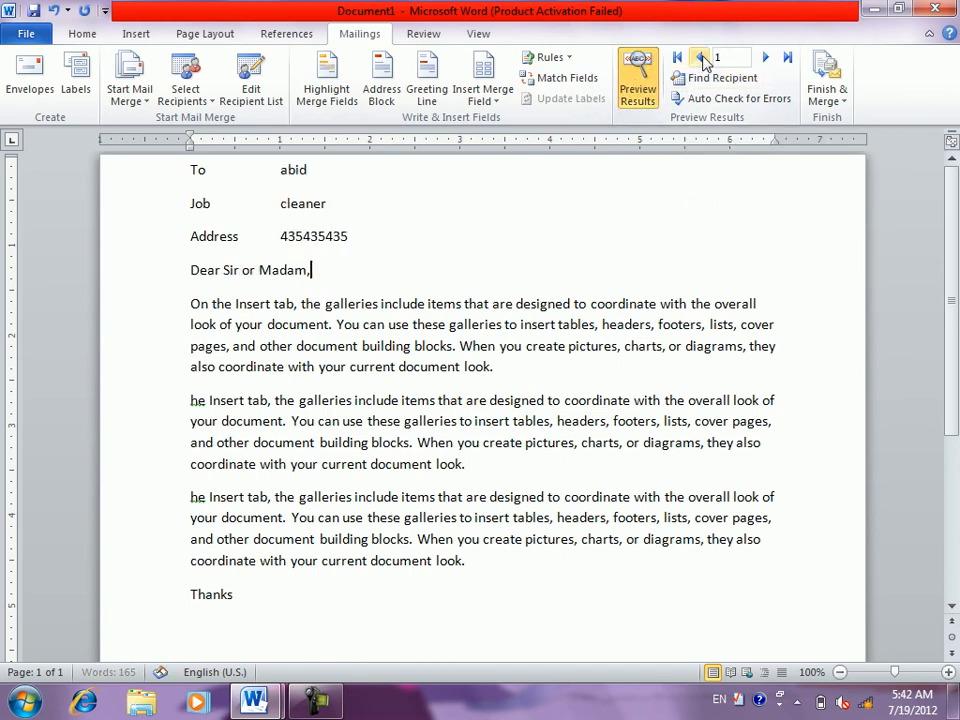
{"action": "left_click", "coordinate": [761, 58]}
{"action": "left_click", "coordinate": [761, 58]}
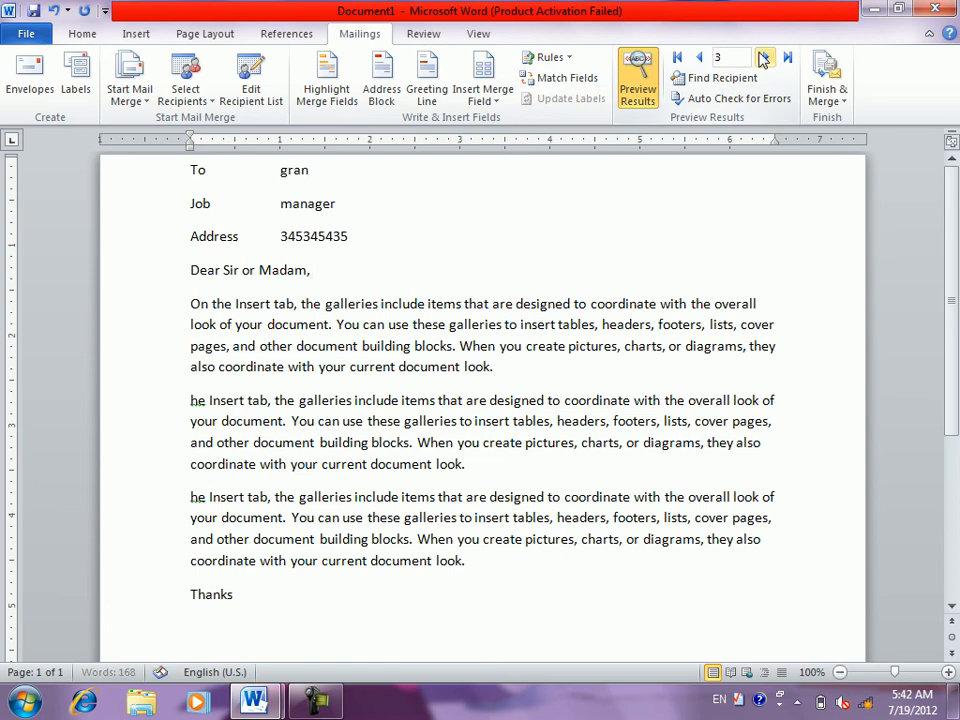
{"action": "left_click", "coordinate": [761, 58]}
{"action": "left_click", "coordinate": [763, 58]}
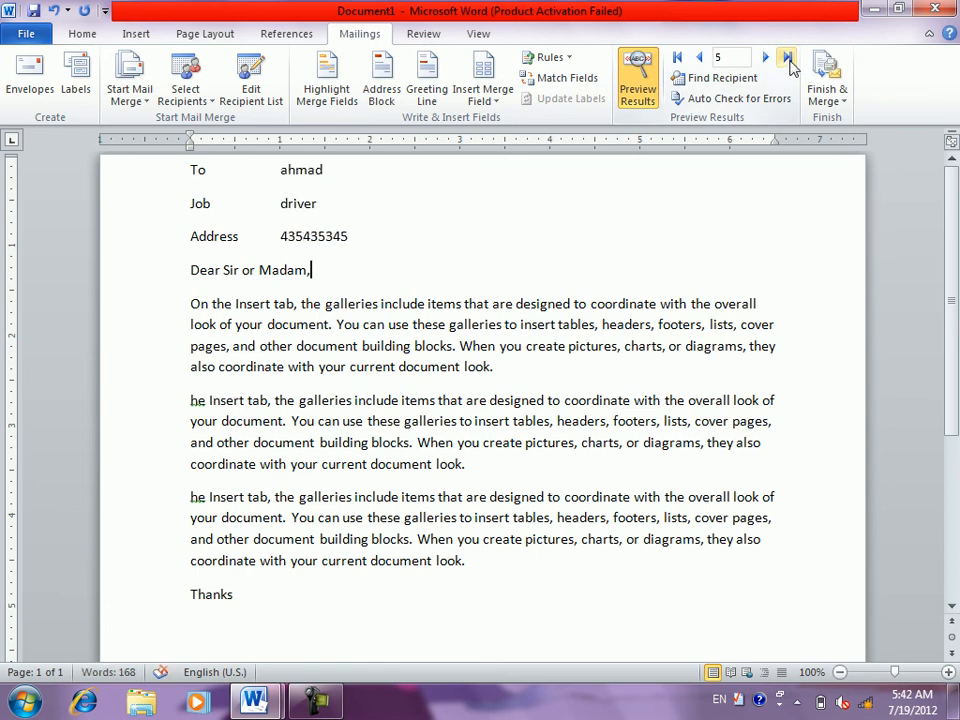
{"action": "left_click", "coordinate": [788, 58]}
{"action": "left_click", "coordinate": [677, 58]}
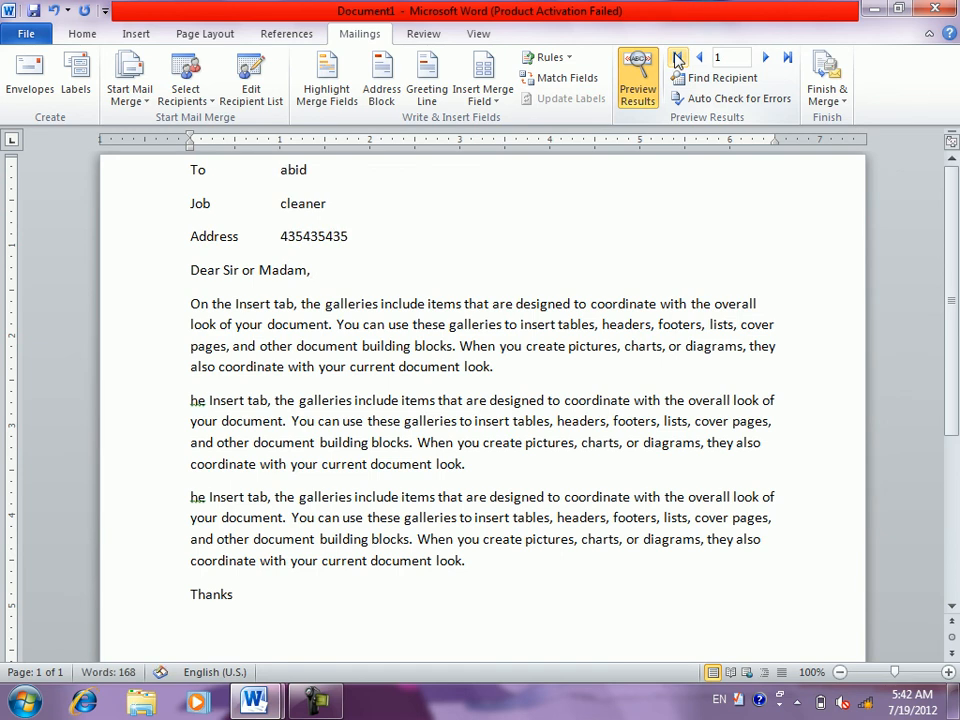
- Open and close Find Recipient without searching, then bring up Auto Check for Errors
{"action": "left_click", "coordinate": [692, 80]}
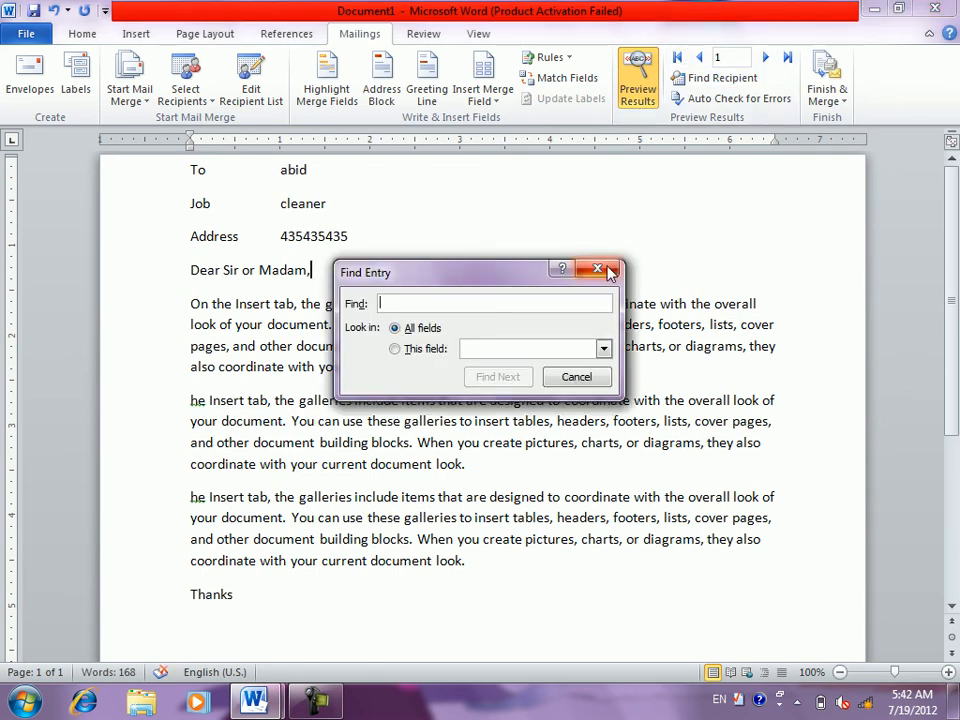
{"action": "left_click", "coordinate": [610, 272]}
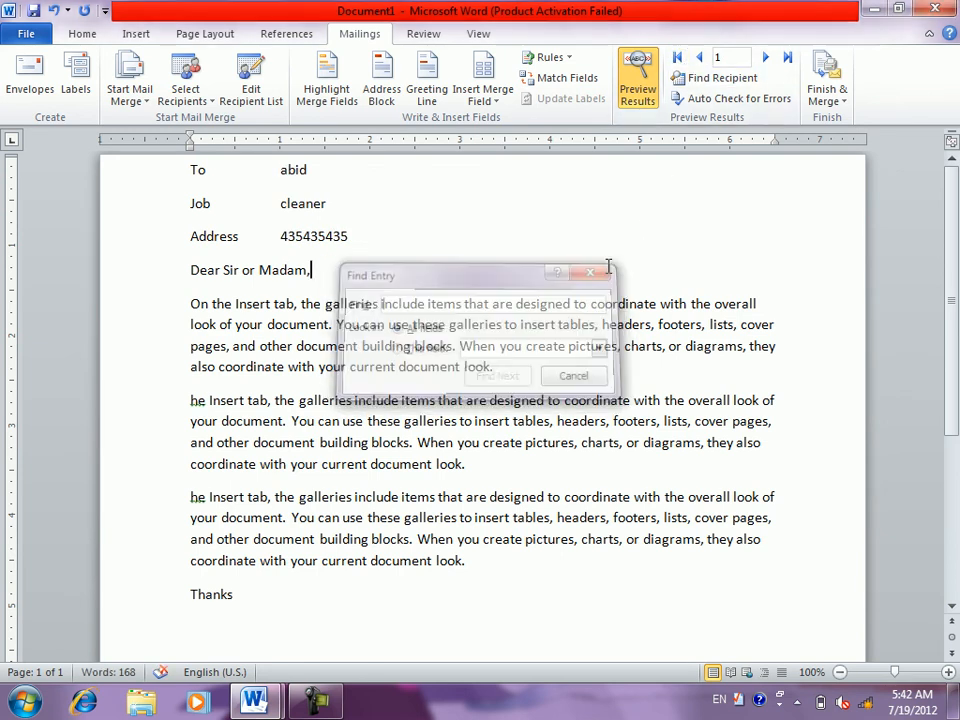
{"action": "left_click", "coordinate": [727, 100]}
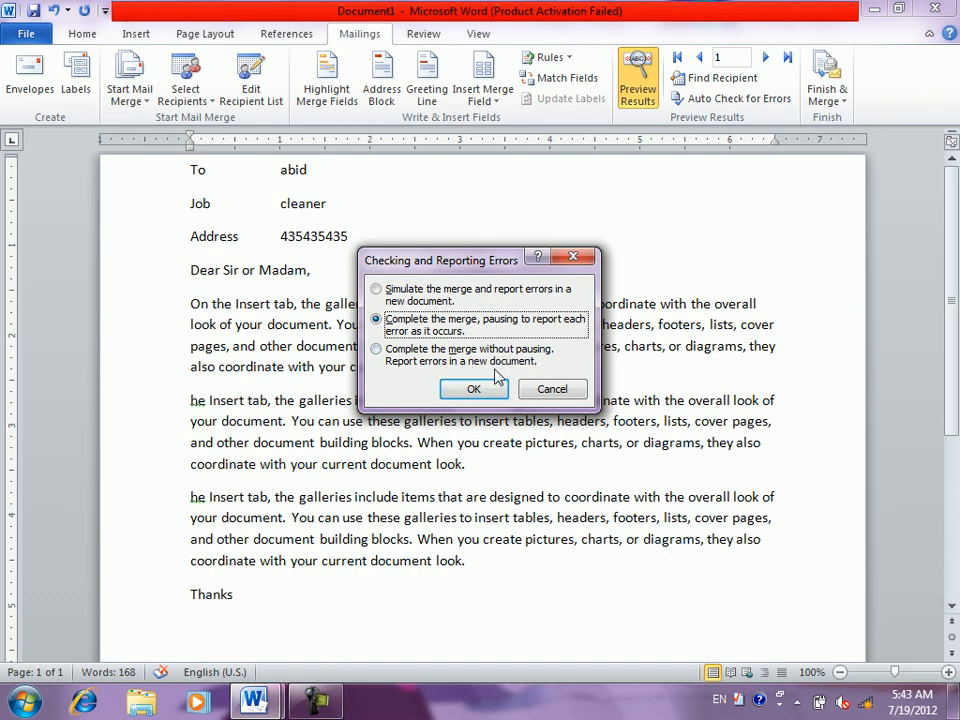
- Choose 'Complete the merge, pausing to report each error as it occurs' and confirm, creating Letters2
{"action": "left_click", "coordinate": [418, 358]}
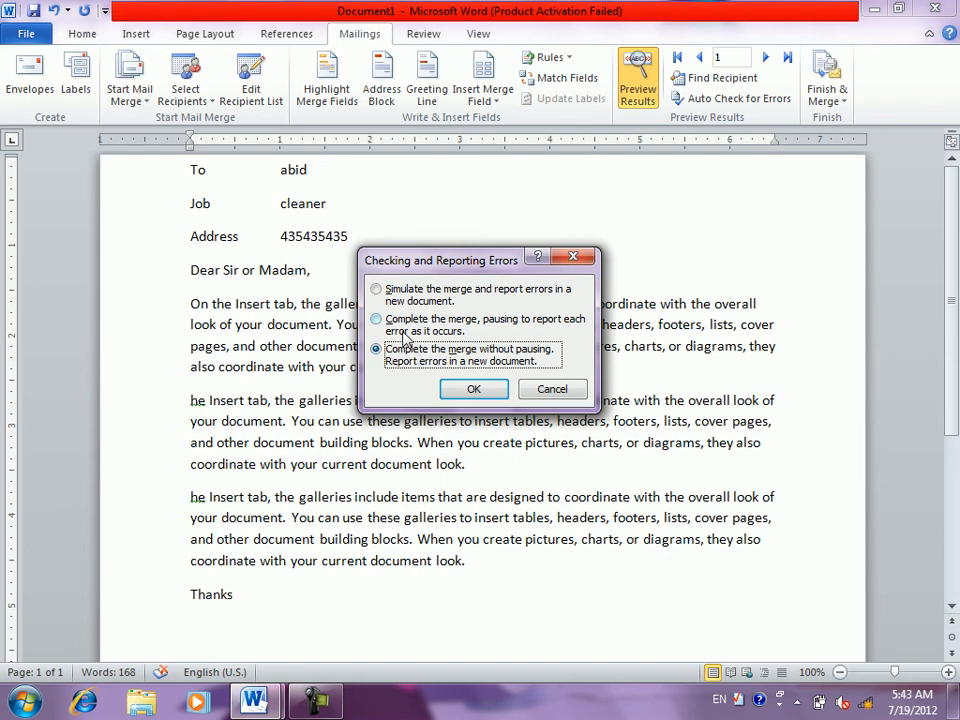
{"action": "left_click", "coordinate": [401, 330]}
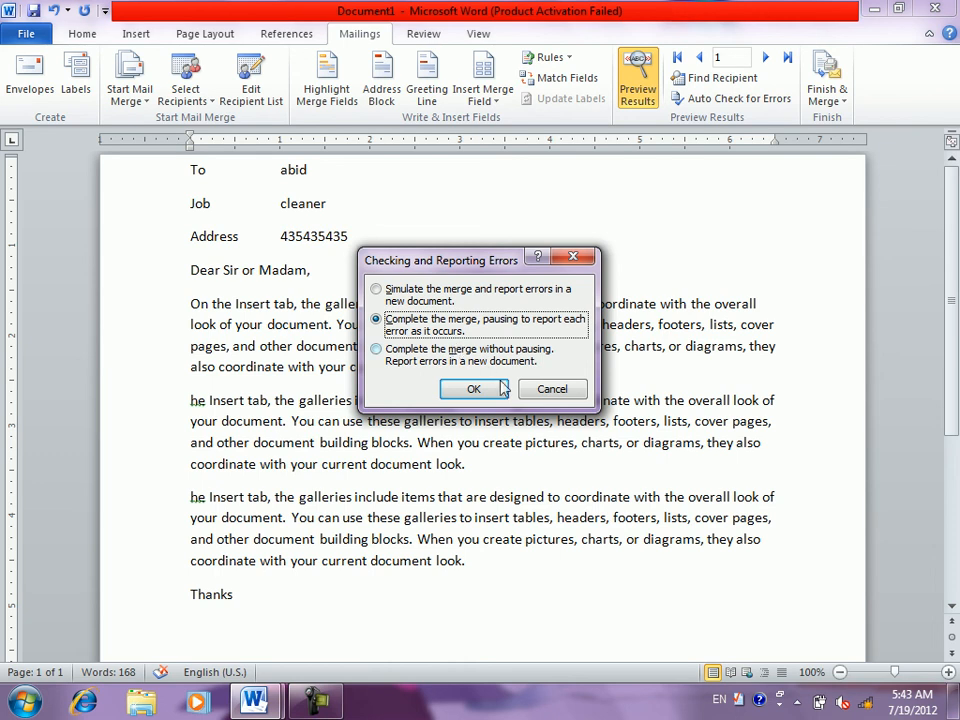
{"action": "left_click", "coordinate": [493, 390]}
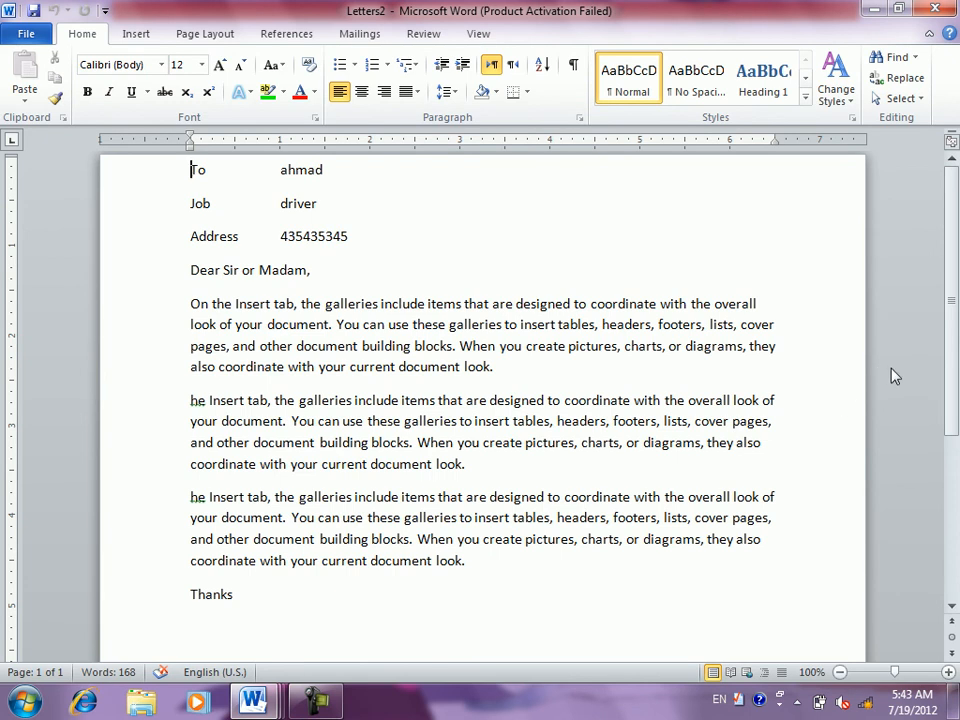
- Close the Letters1 merged document without saving and bring Document1 back to the front
{"action": "left_click_drag", "start_coordinate": [953, 329], "coordinate": [946, 288]}
{"action": "mouse_move", "coordinate": [275, 705]}
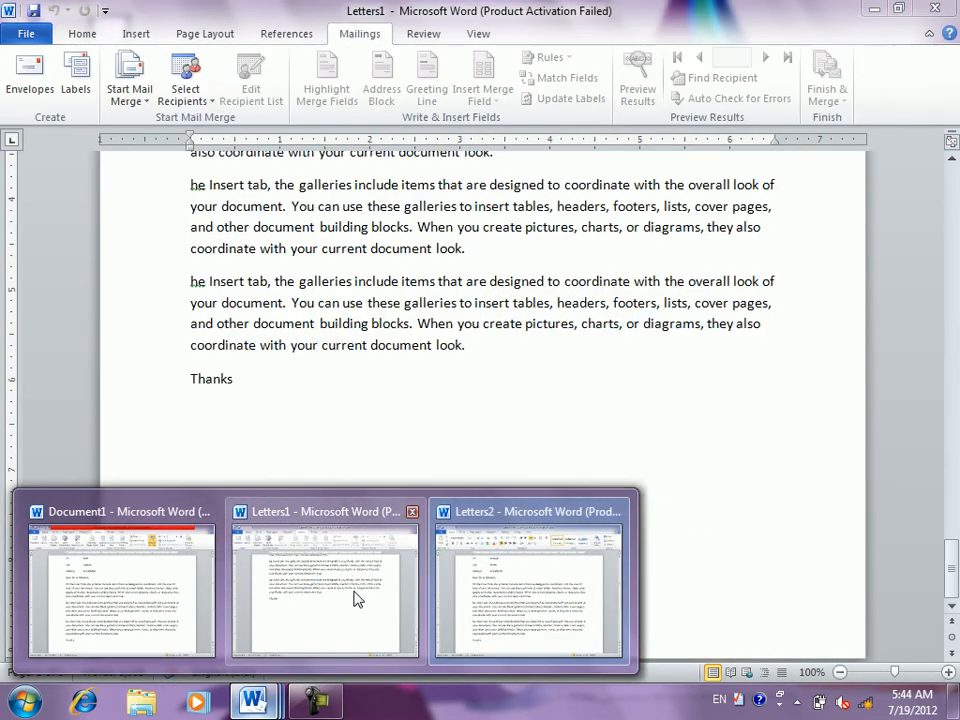
{"action": "left_click", "coordinate": [356, 596]}
{"action": "left_click_drag", "start_coordinate": [946, 563], "coordinate": [928, 136]}
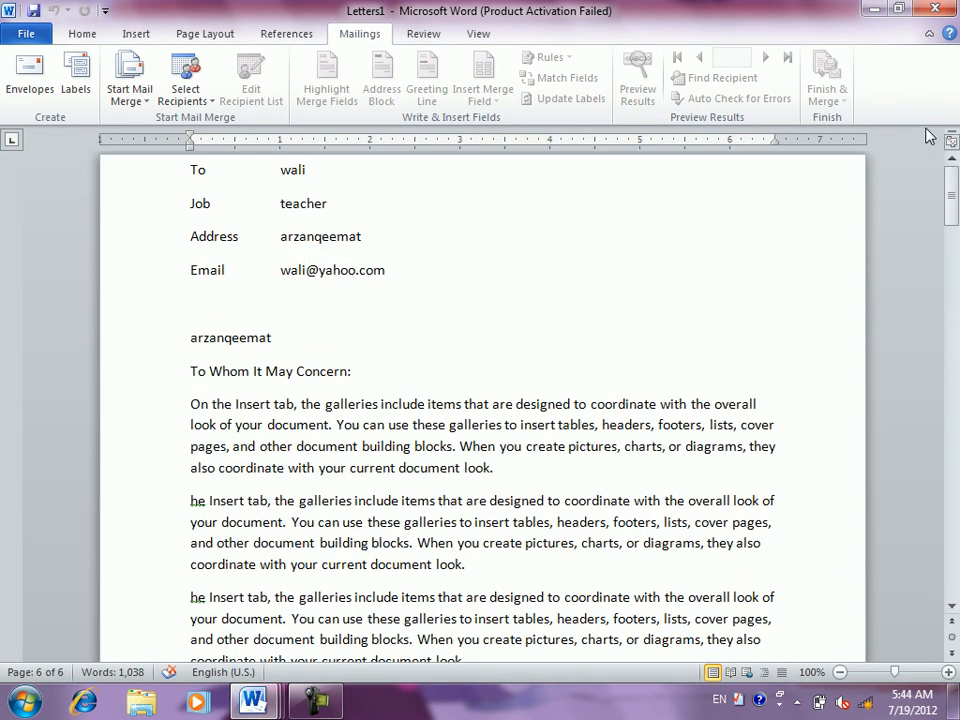
{"action": "left_click", "coordinate": [943, 8]}
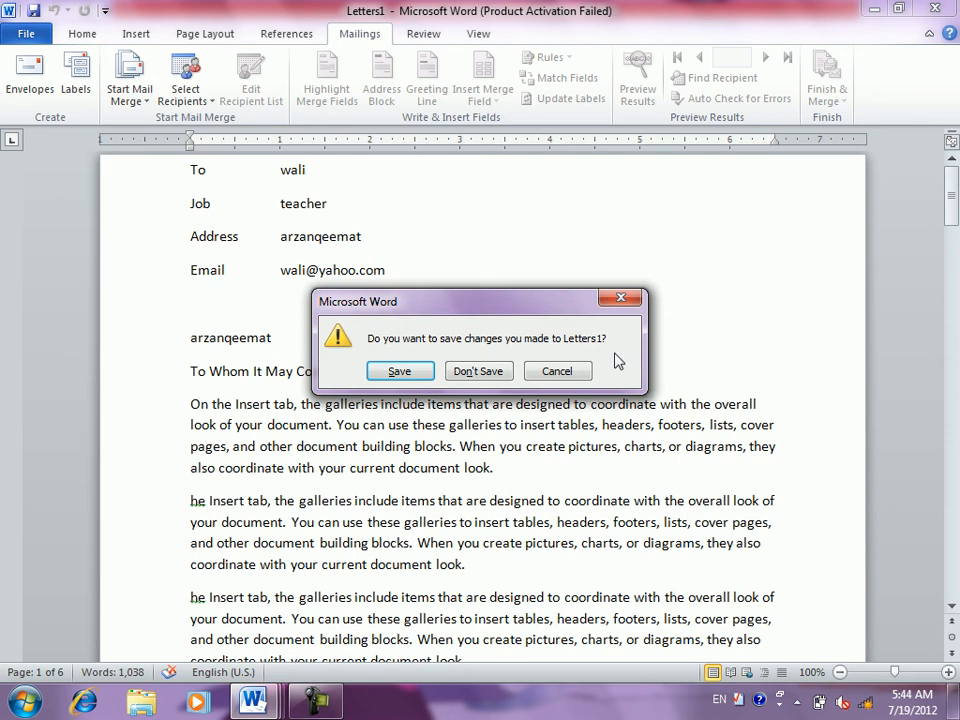
{"action": "left_click", "coordinate": [477, 371]}
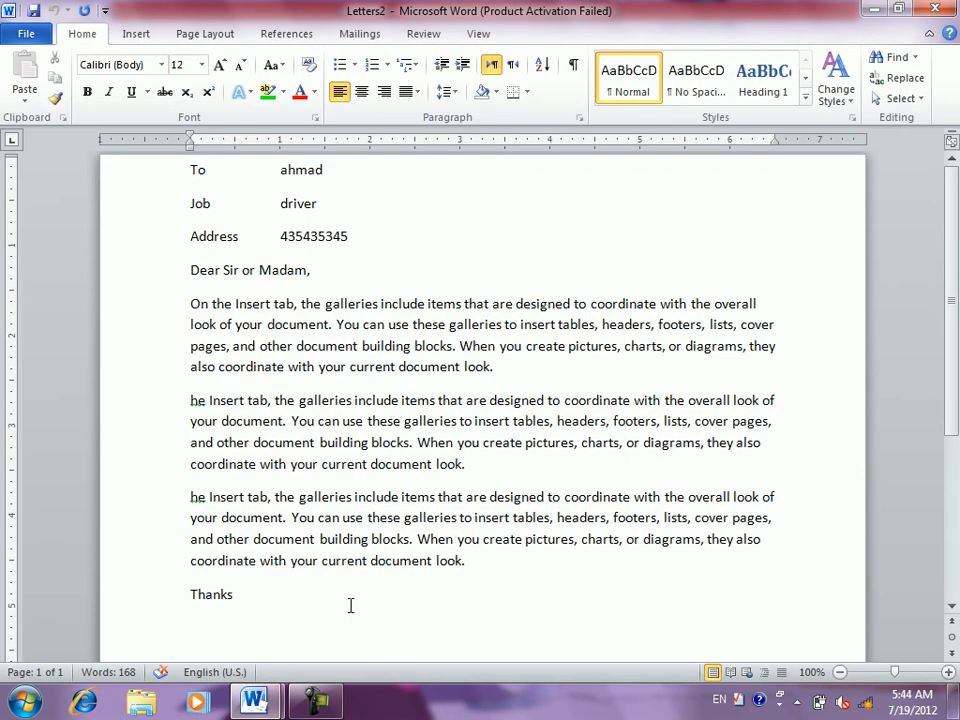
{"action": "mouse_move", "coordinate": [272, 705]}
{"action": "left_click", "coordinate": [210, 636]}
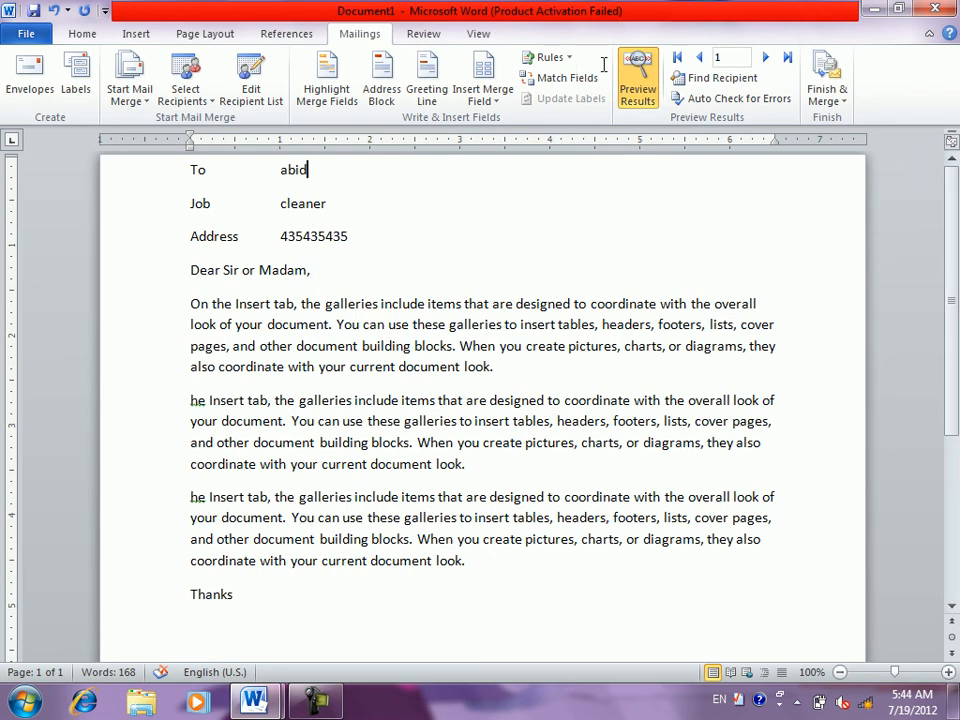
{"action": "left_click", "coordinate": [630, 85]}
{"action": "left_click", "coordinate": [630, 88]}
{"action": "left_click", "coordinate": [846, 104]}
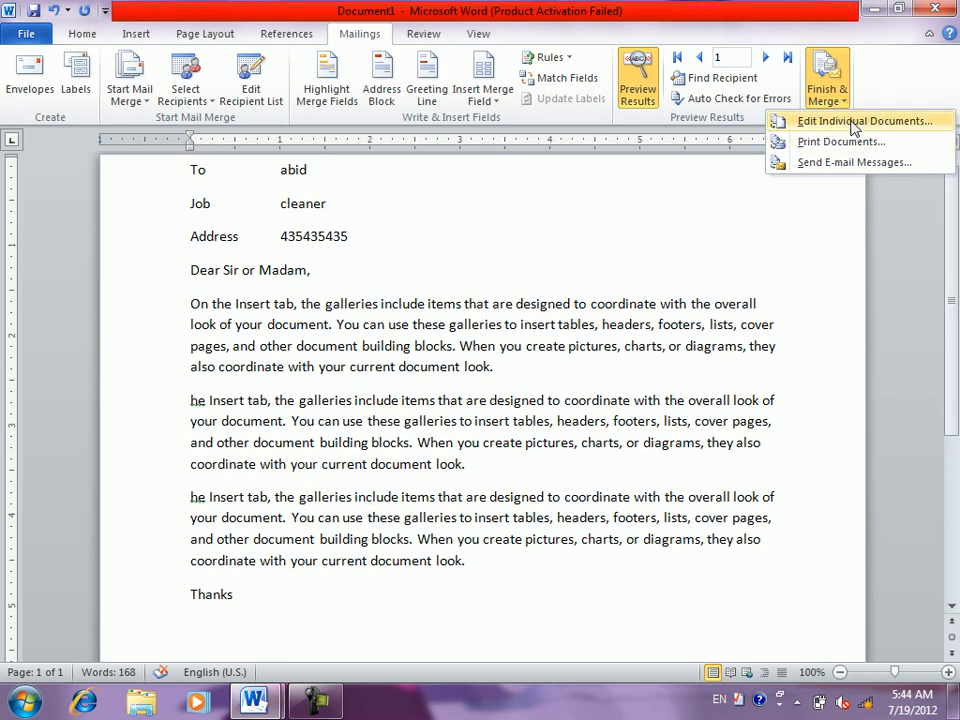
{"action": "left_click", "coordinate": [793, 122]}
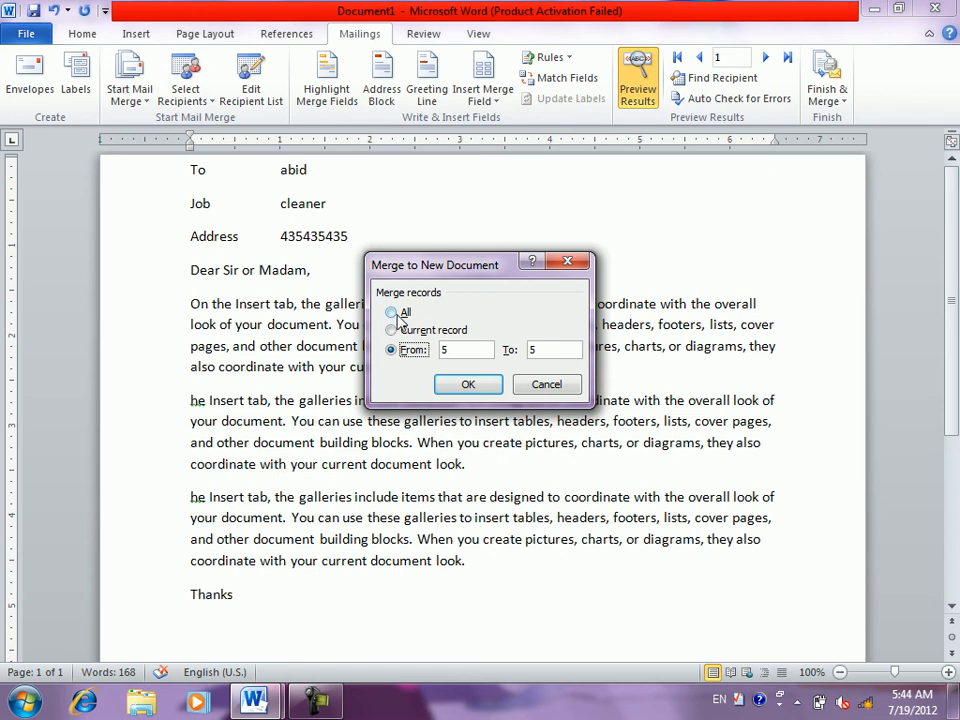
{"action": "left_click", "coordinate": [397, 332]}
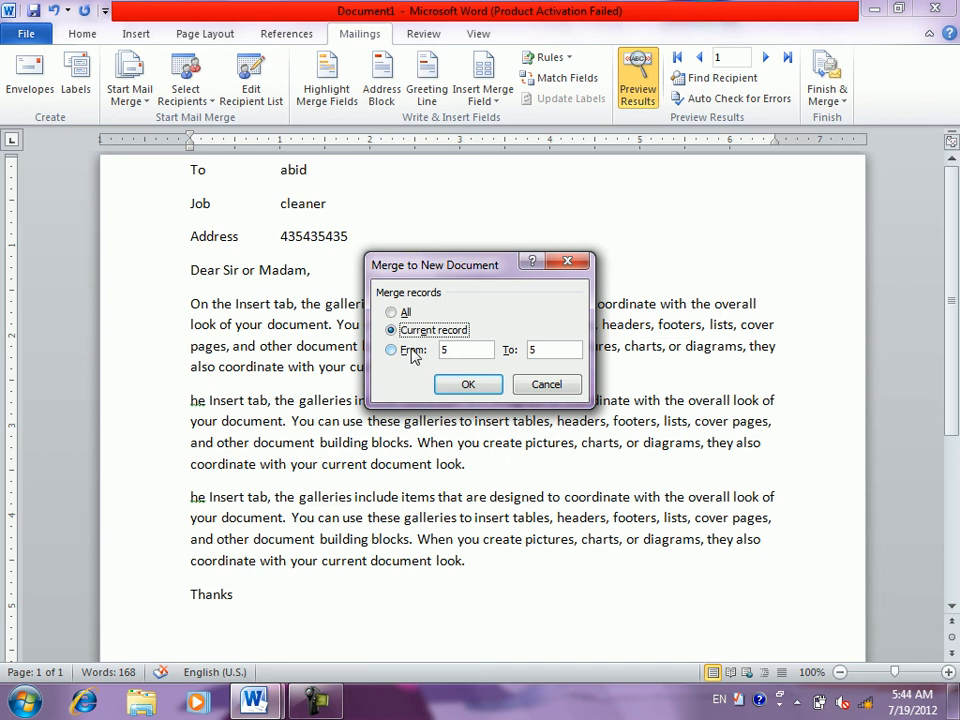
{"action": "left_click", "coordinate": [413, 355]}
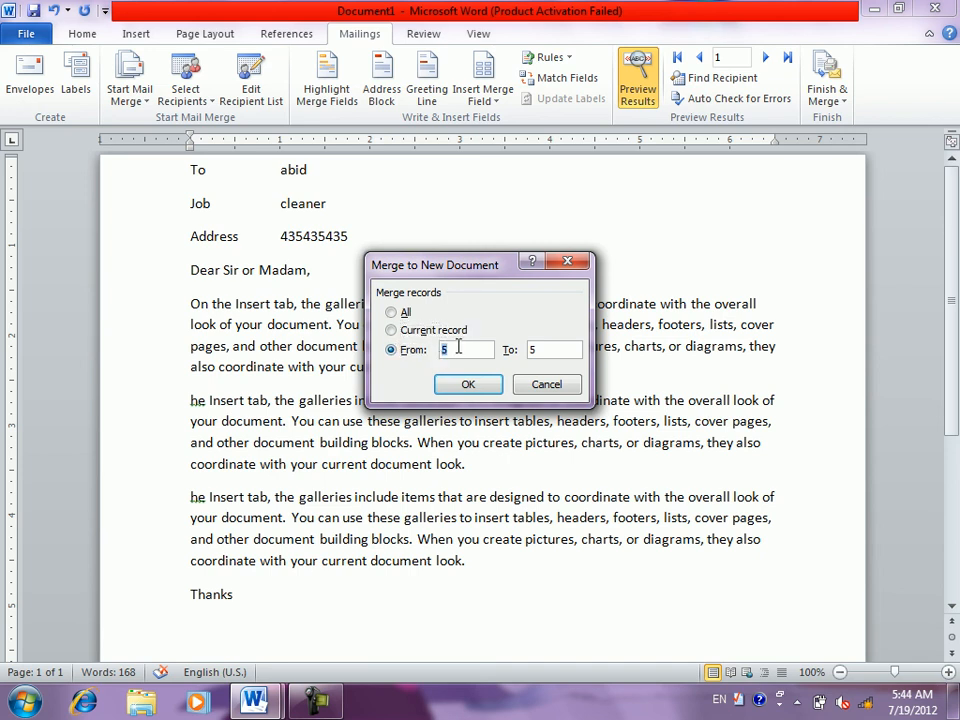
{"action": "left_click", "coordinate": [405, 313]}
{"action": "left_click", "coordinate": [466, 385]}
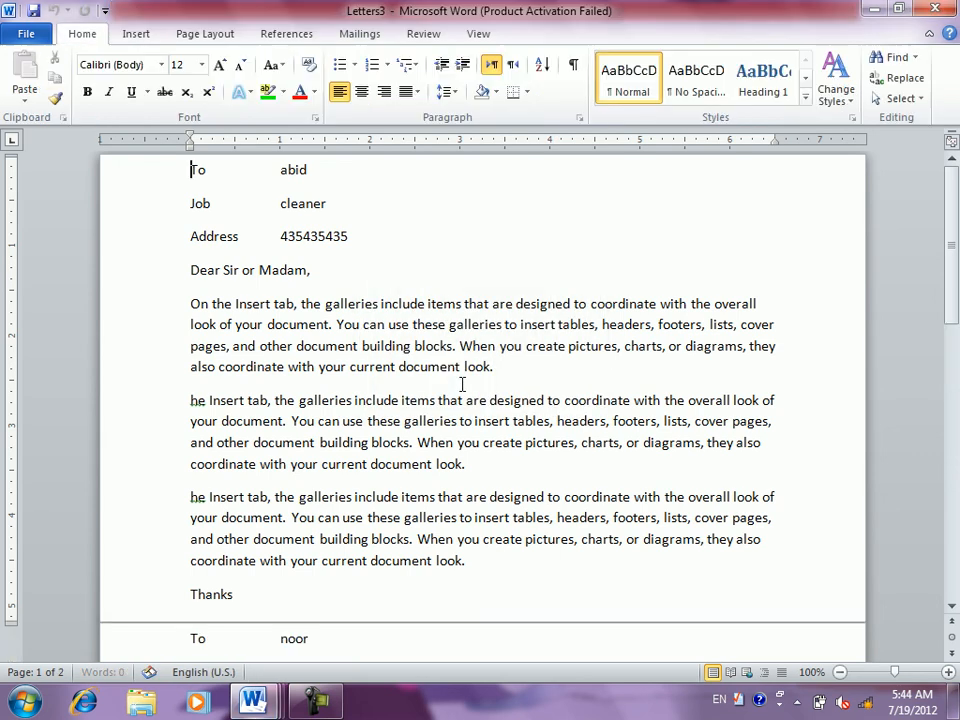
{"action": "mouse_move", "coordinate": [953, 200]}
{"action": "left_mouse_down"}
{"action": "mouse_move", "coordinate": [957, 320]}
{"action": "mouse_move", "coordinate": [957, 175]}
{"action": "left_mouse_up"}
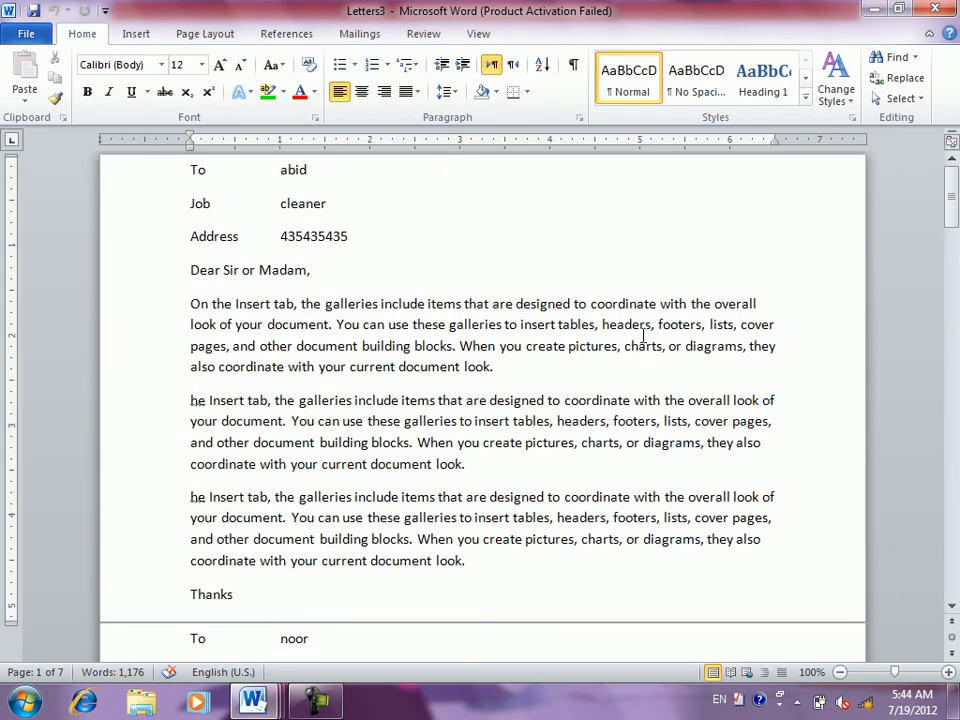
{"action": "key", "text": "alt+F4"}
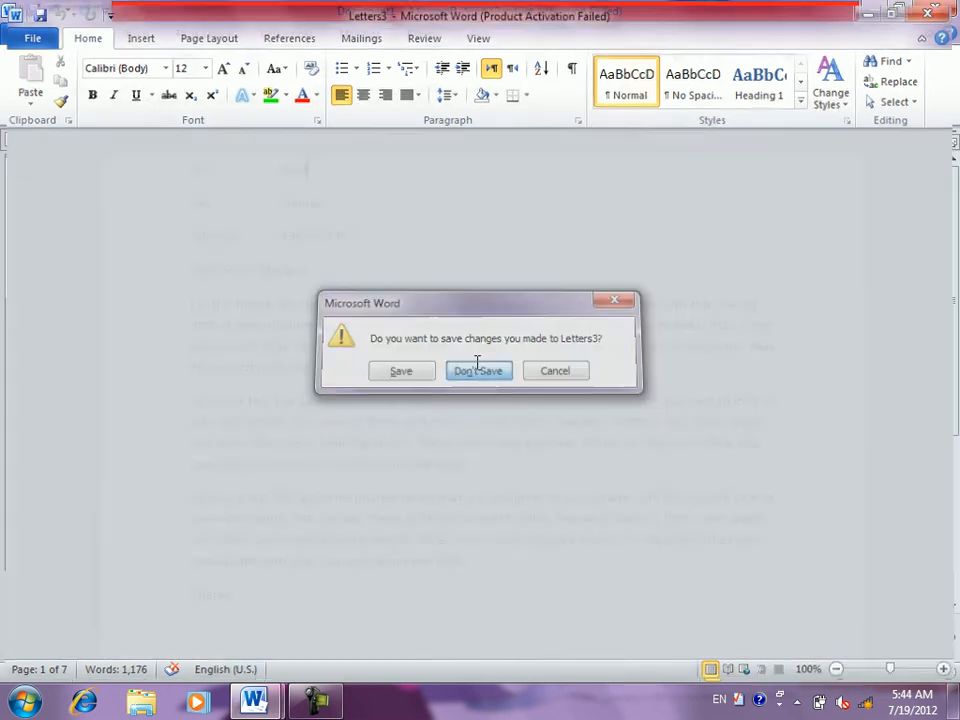
{"action": "left_click", "coordinate": [478, 370]}
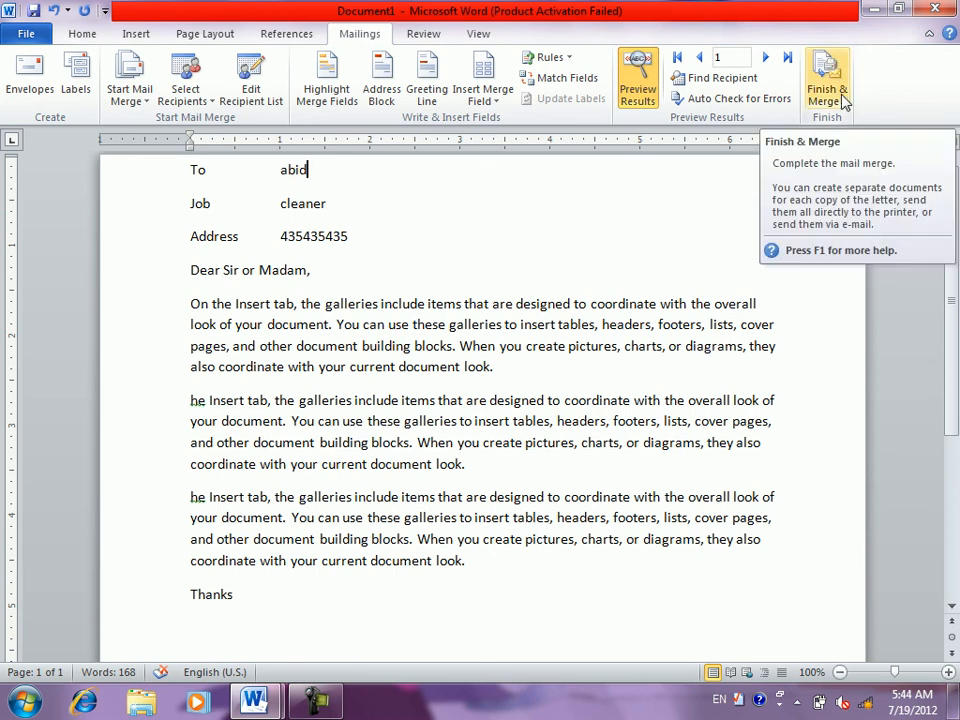
- Start Finish & Merge > Print Documents, cancel the Merge to Printer dialog, and reopen Finish & Merge
{"action": "left_click", "coordinate": [843, 100]}
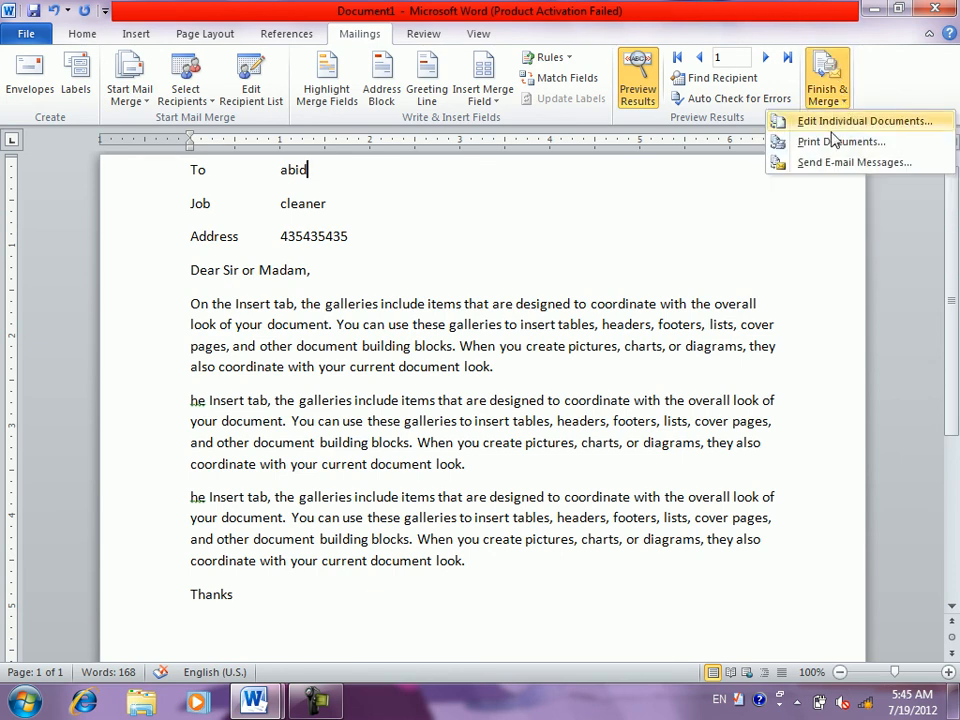
{"action": "left_click", "coordinate": [828, 144]}
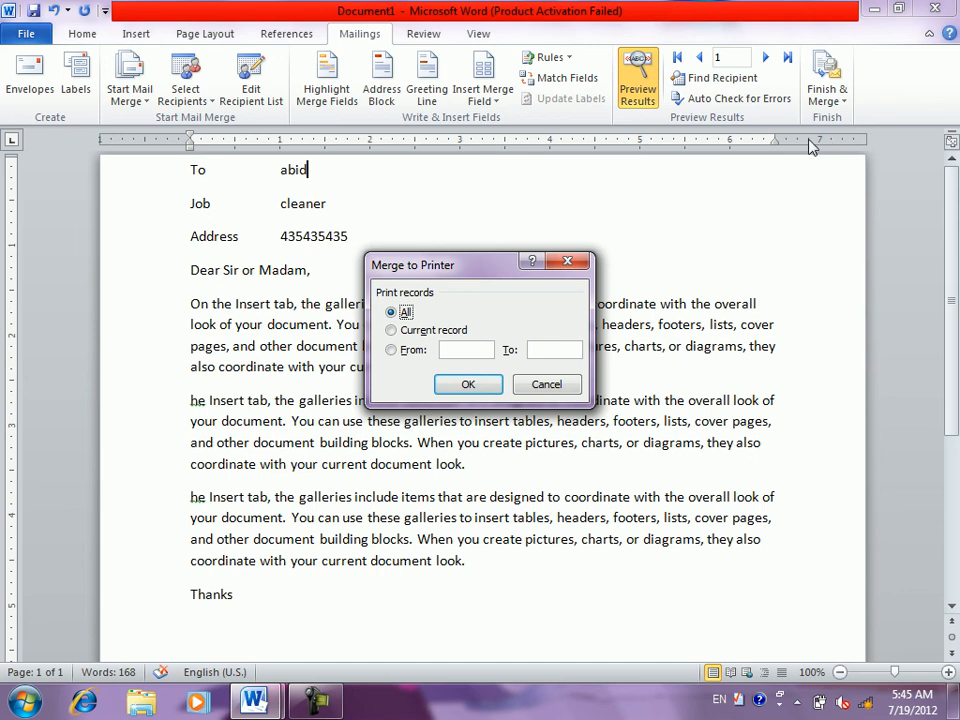
{"action": "left_click", "coordinate": [452, 350]}
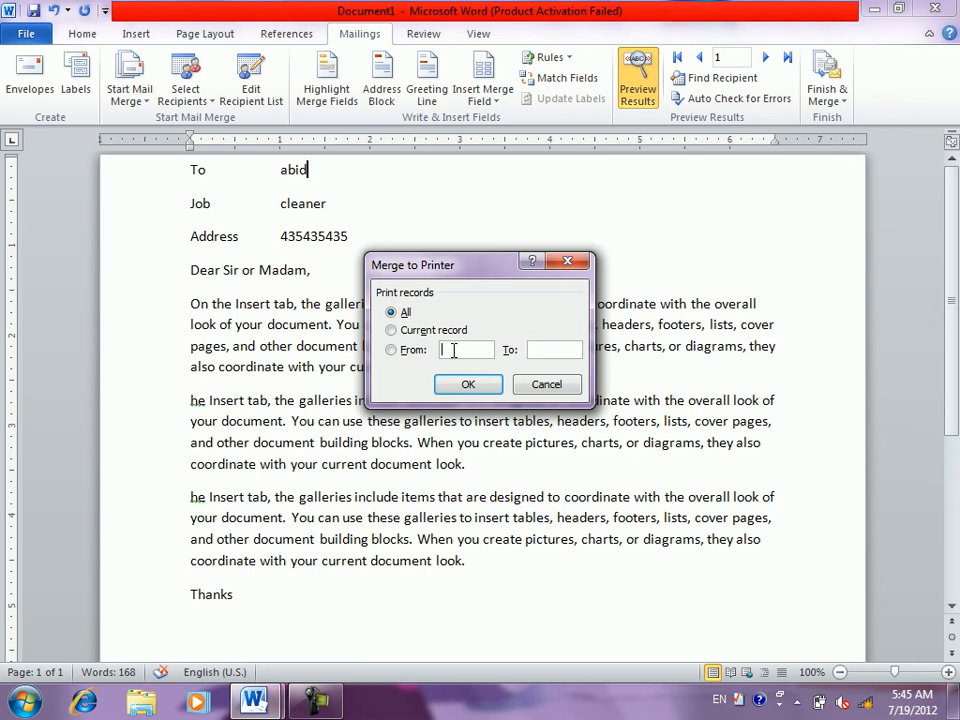
{"action": "left_click", "coordinate": [524, 387]}
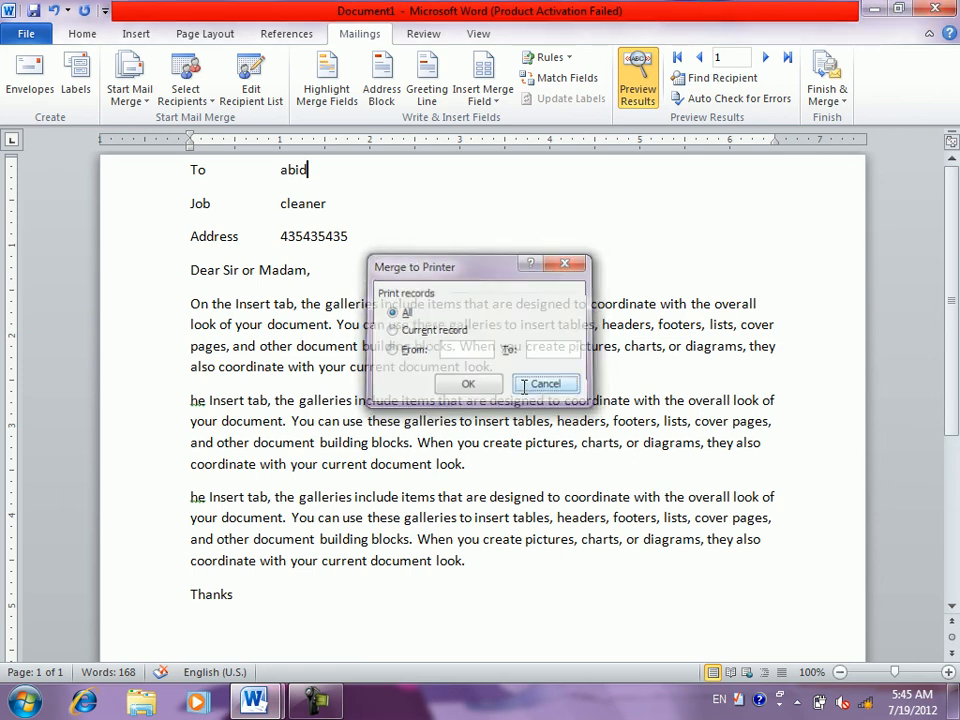
{"action": "left_click", "coordinate": [840, 102]}
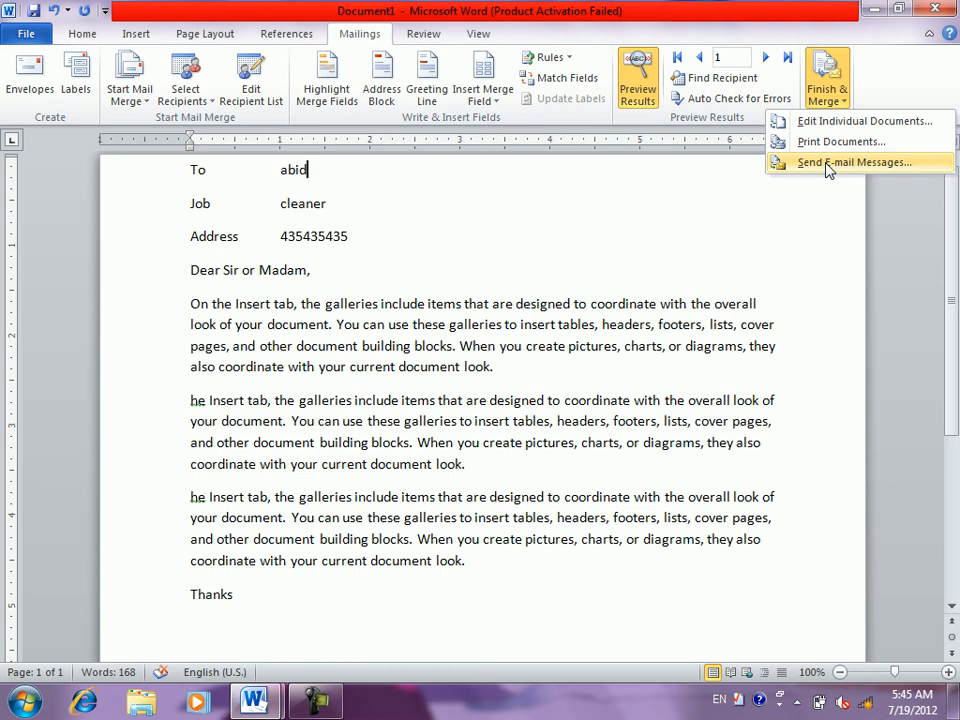
{"action": "left_click", "coordinate": [828, 166]}
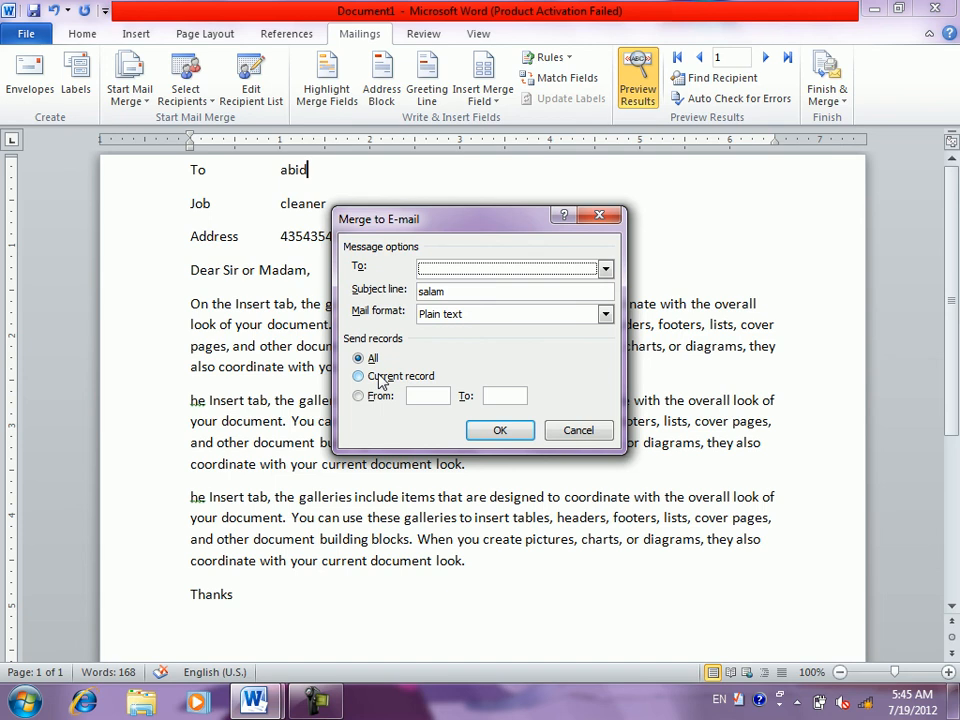
{"action": "left_click", "coordinate": [576, 430]}
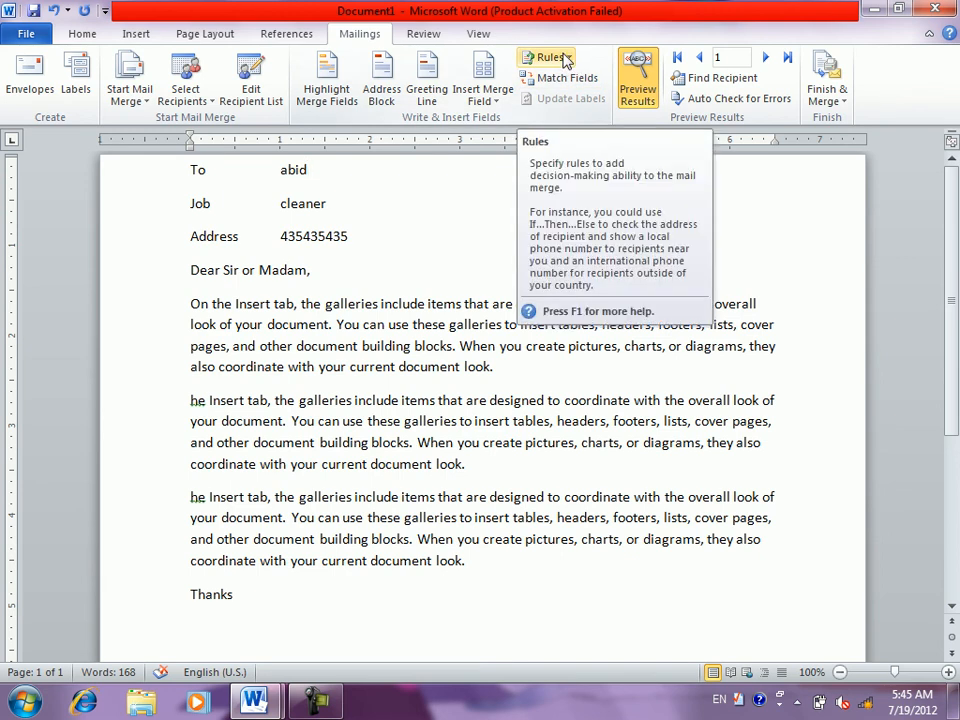
- Turn off Preview Results to show «to», «job», «cell» and «GreetingLine», and dismiss the Rules list unused
{"action": "left_click", "coordinate": [638, 70]}
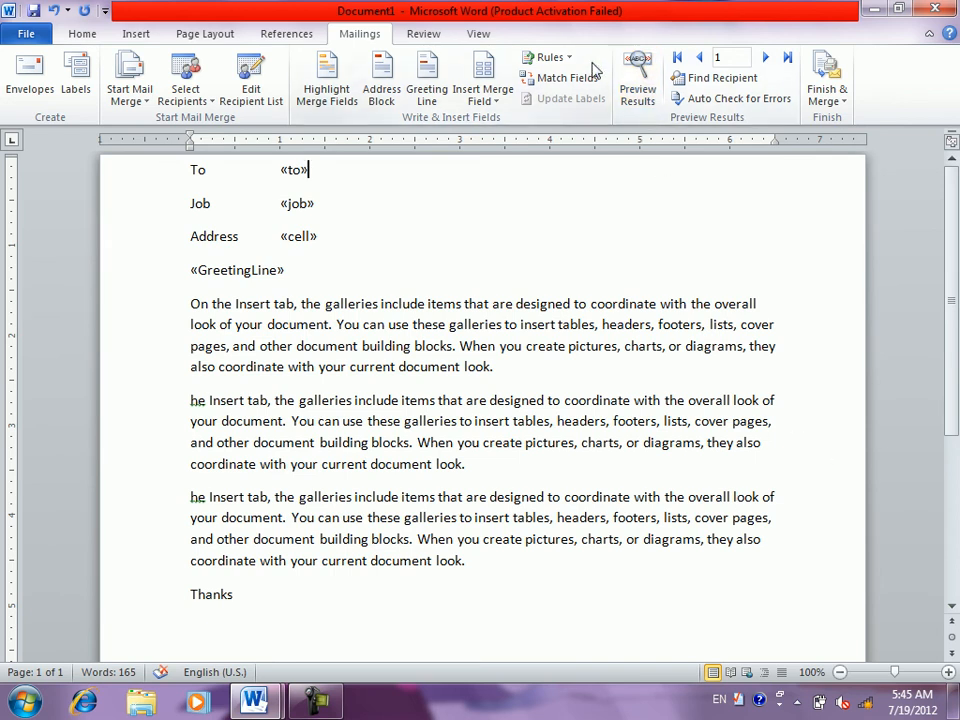
{"action": "left_click", "coordinate": [566, 58]}
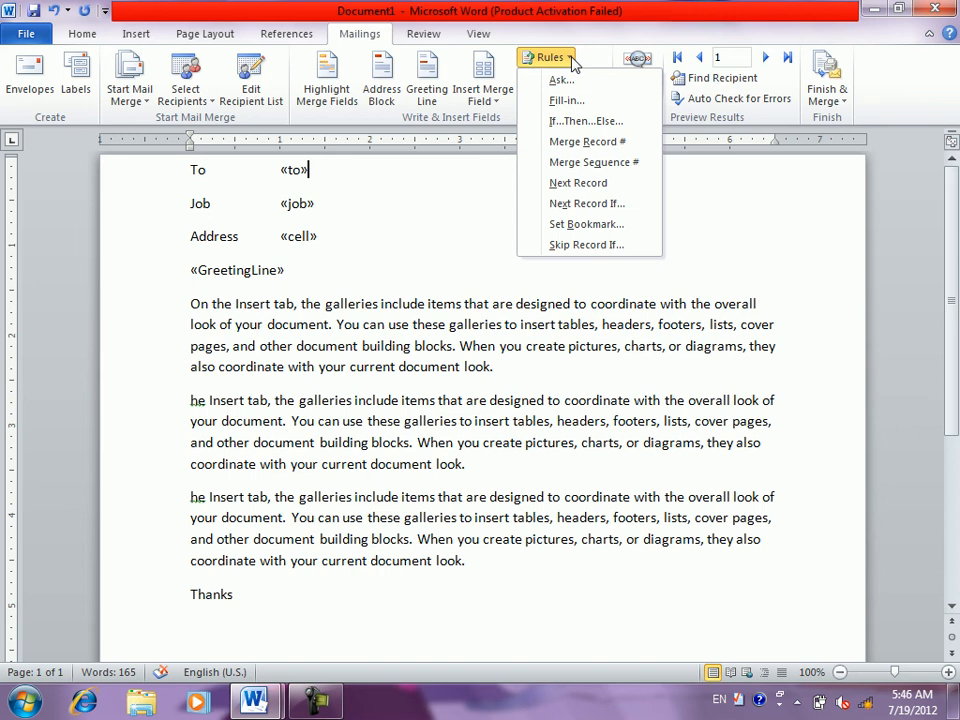
{"action": "left_click", "coordinate": [424, 217]}
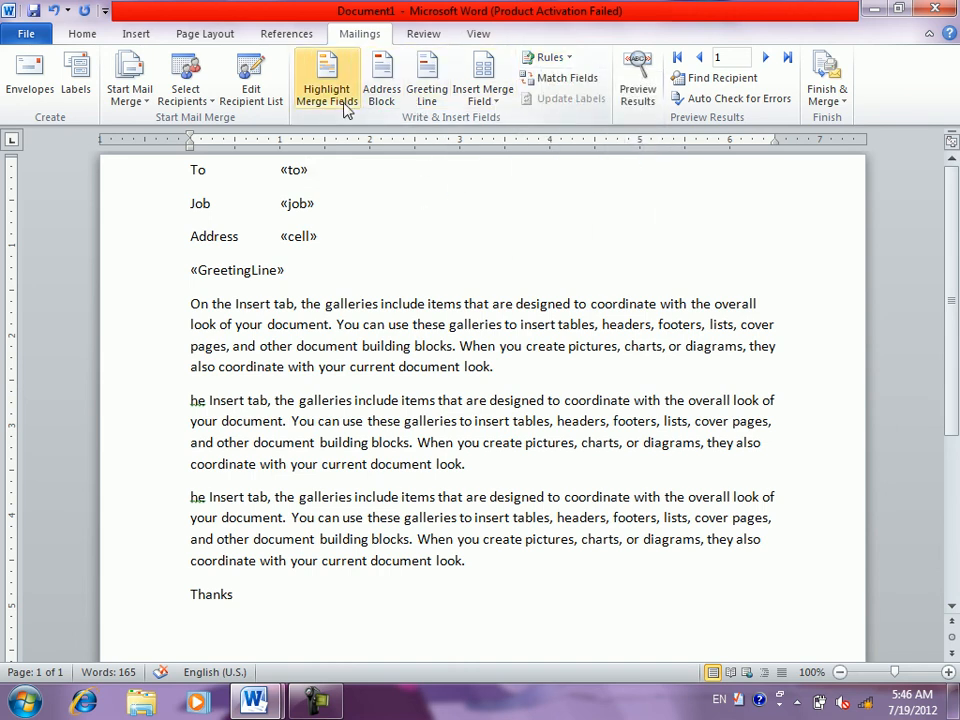